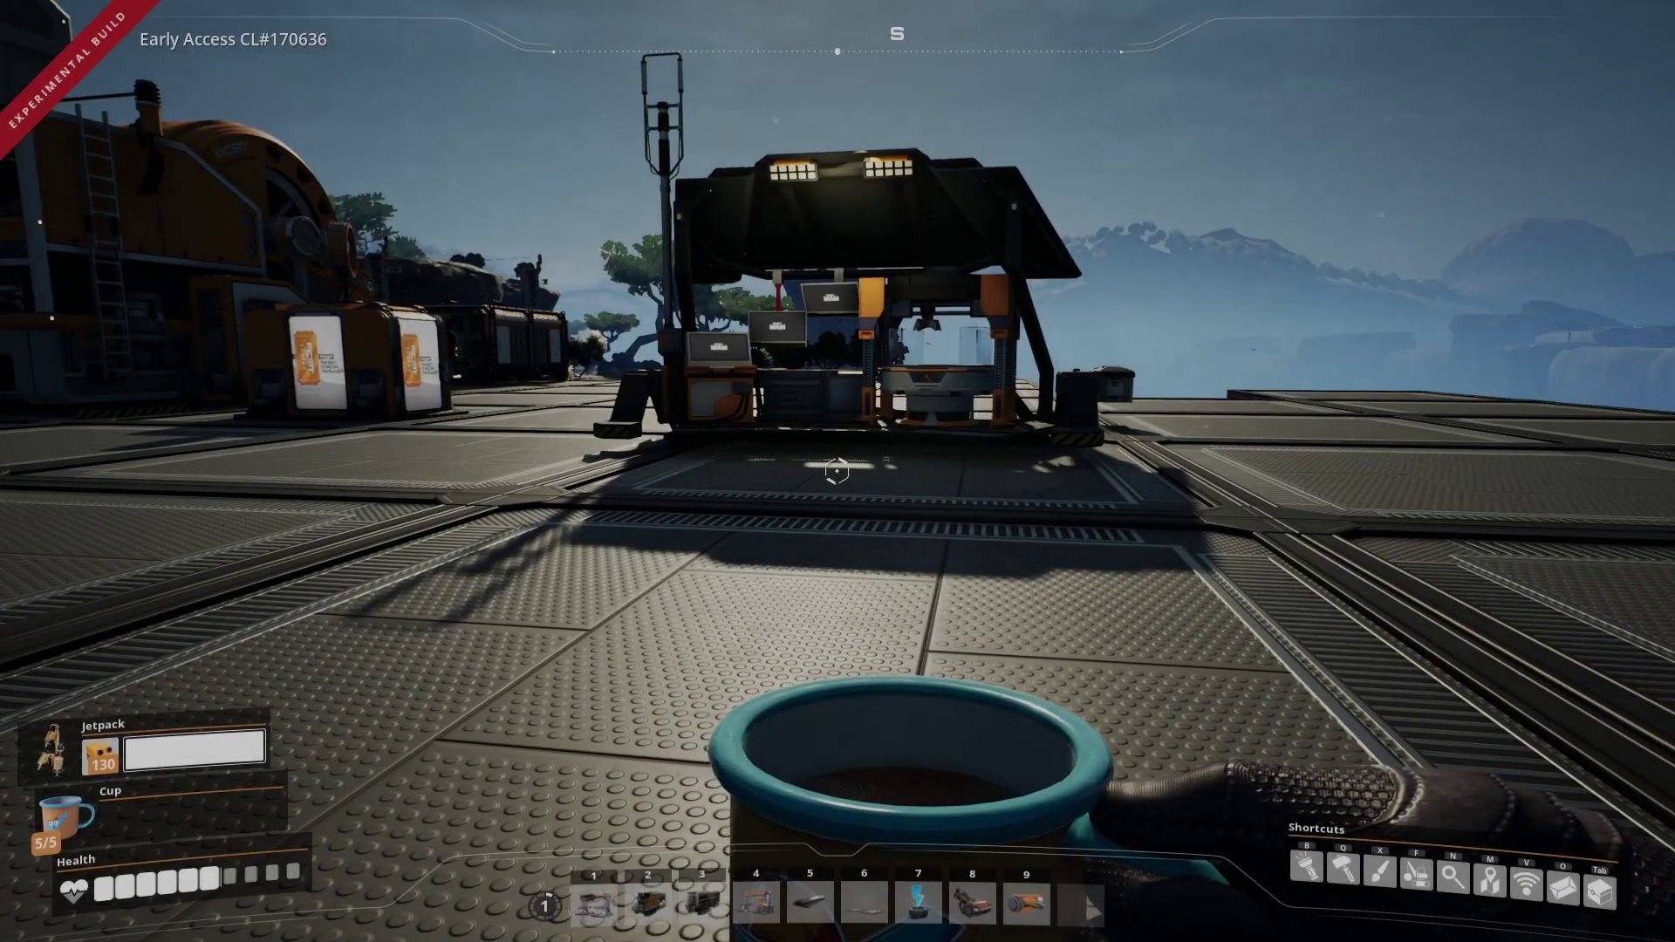
# Walk up to the MAM and take a first look at its research screen.
pyautogui.press('w')
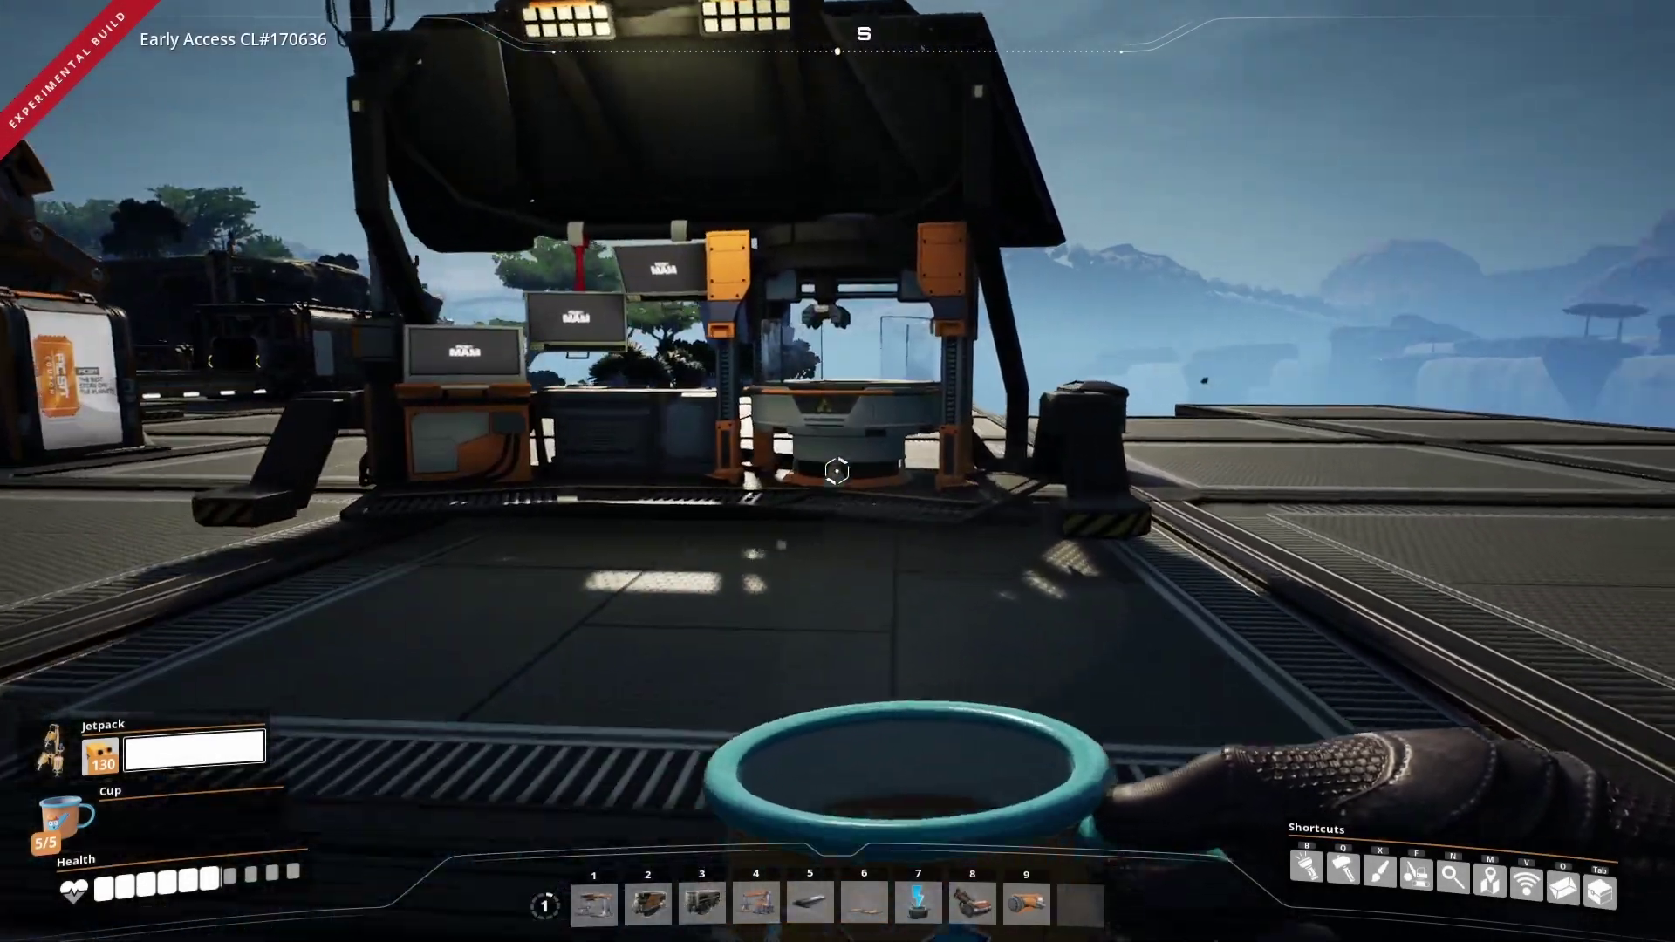
pyautogui.press('s')
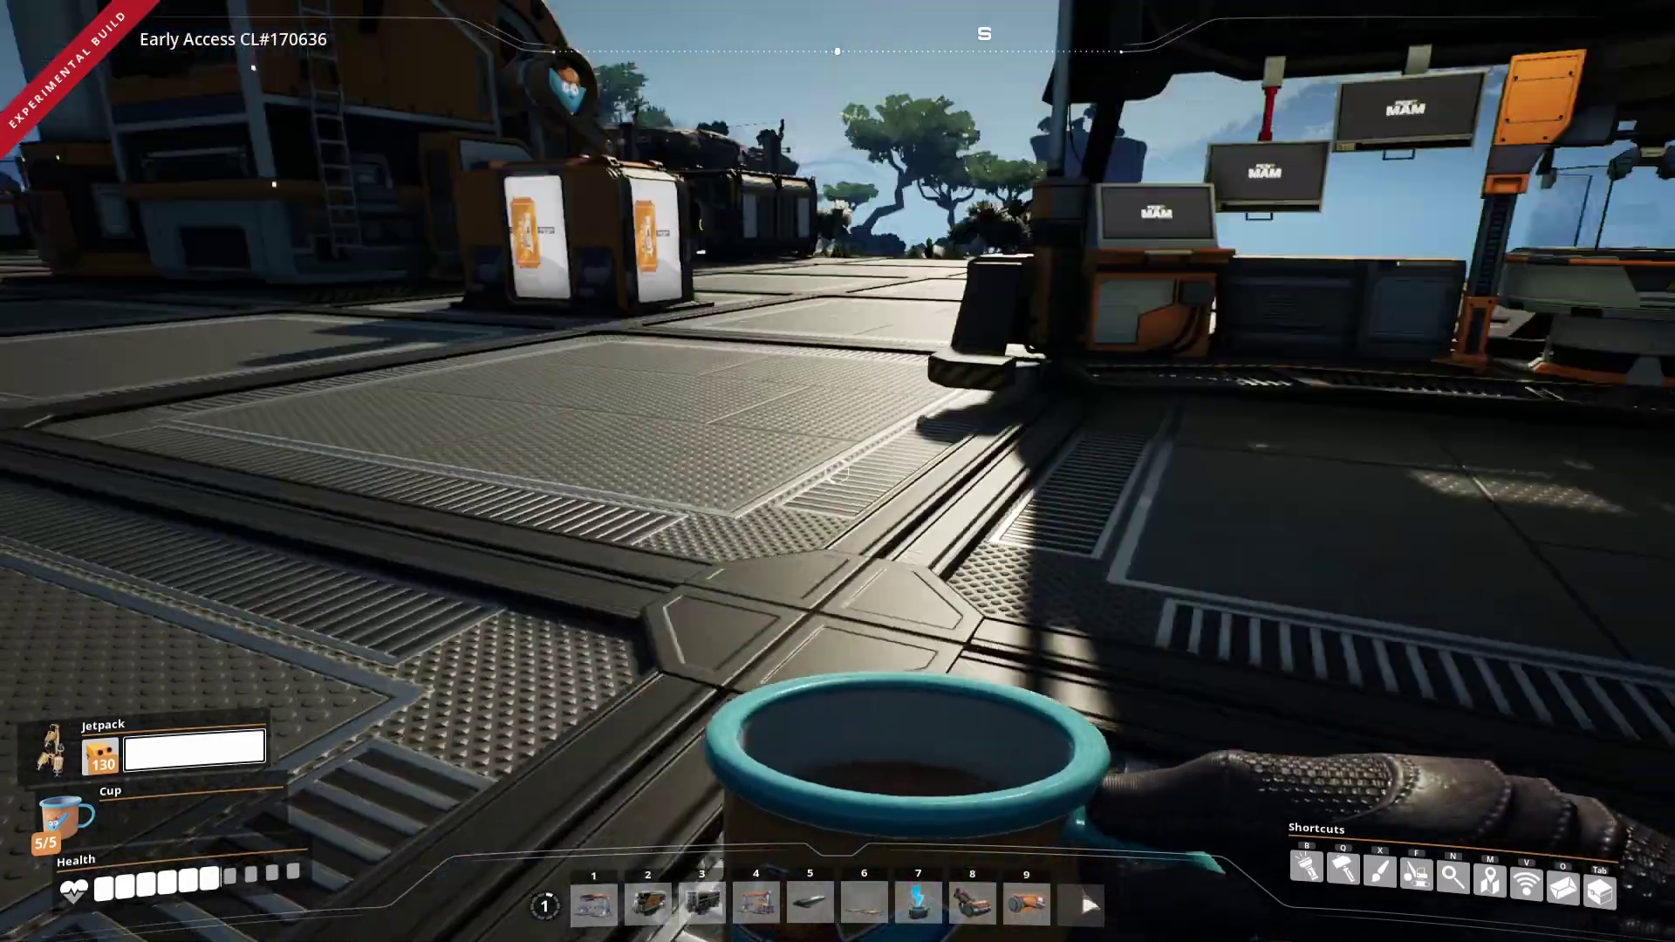
pyautogui.press('w')
pyautogui.press('w')
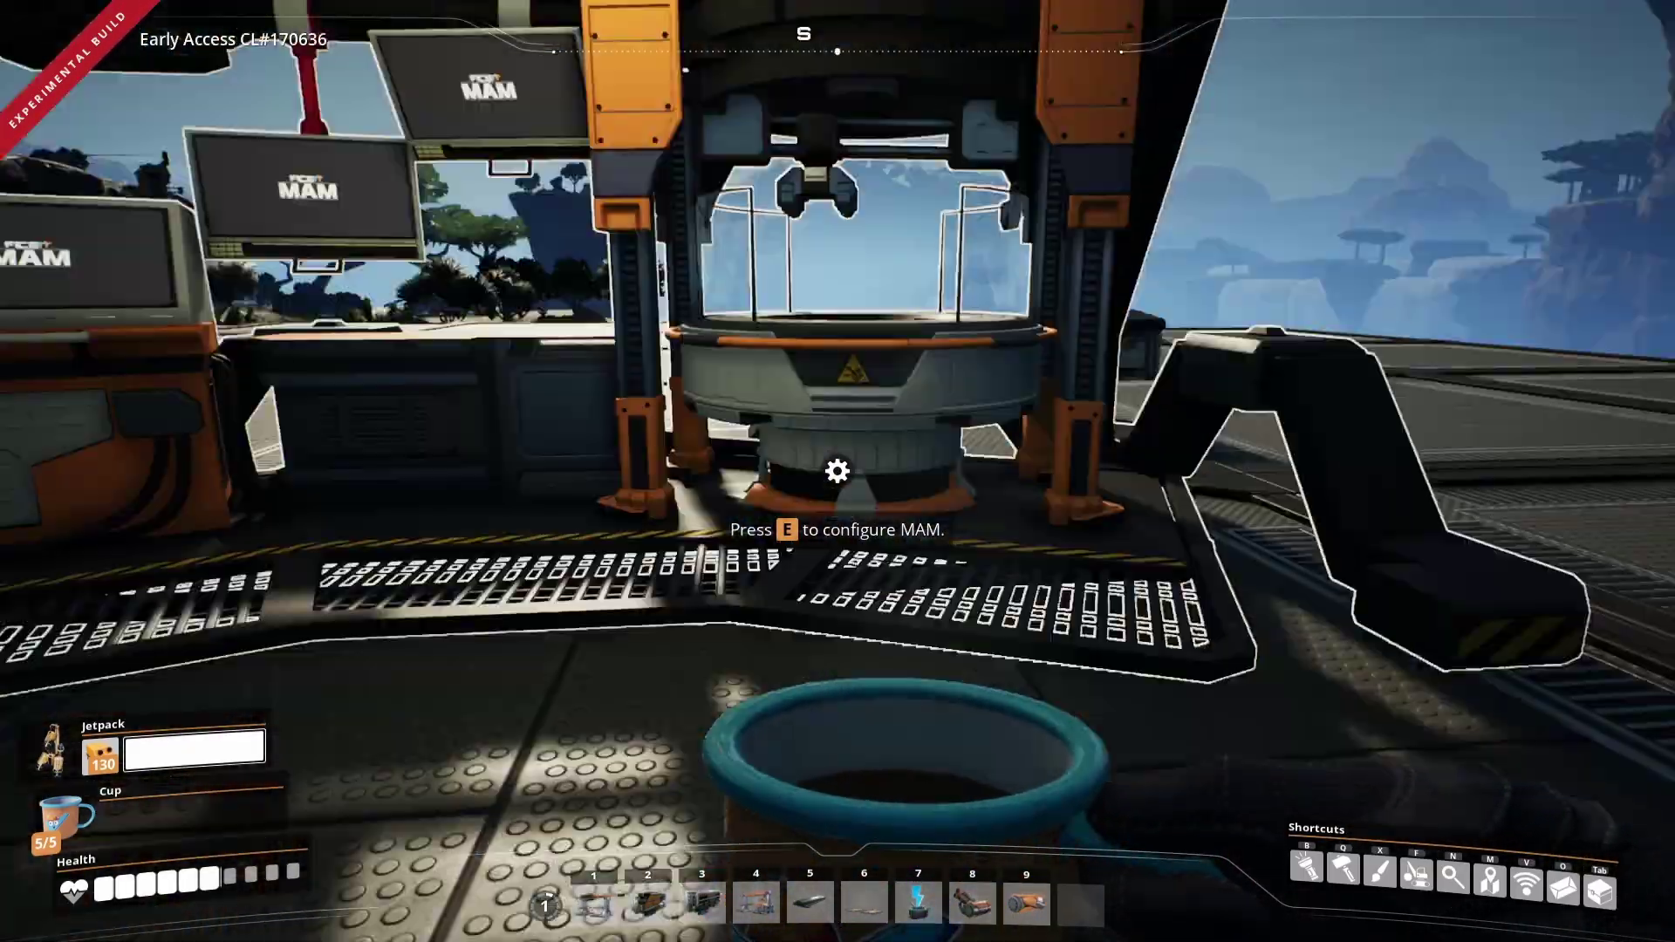
pyautogui.press('e')
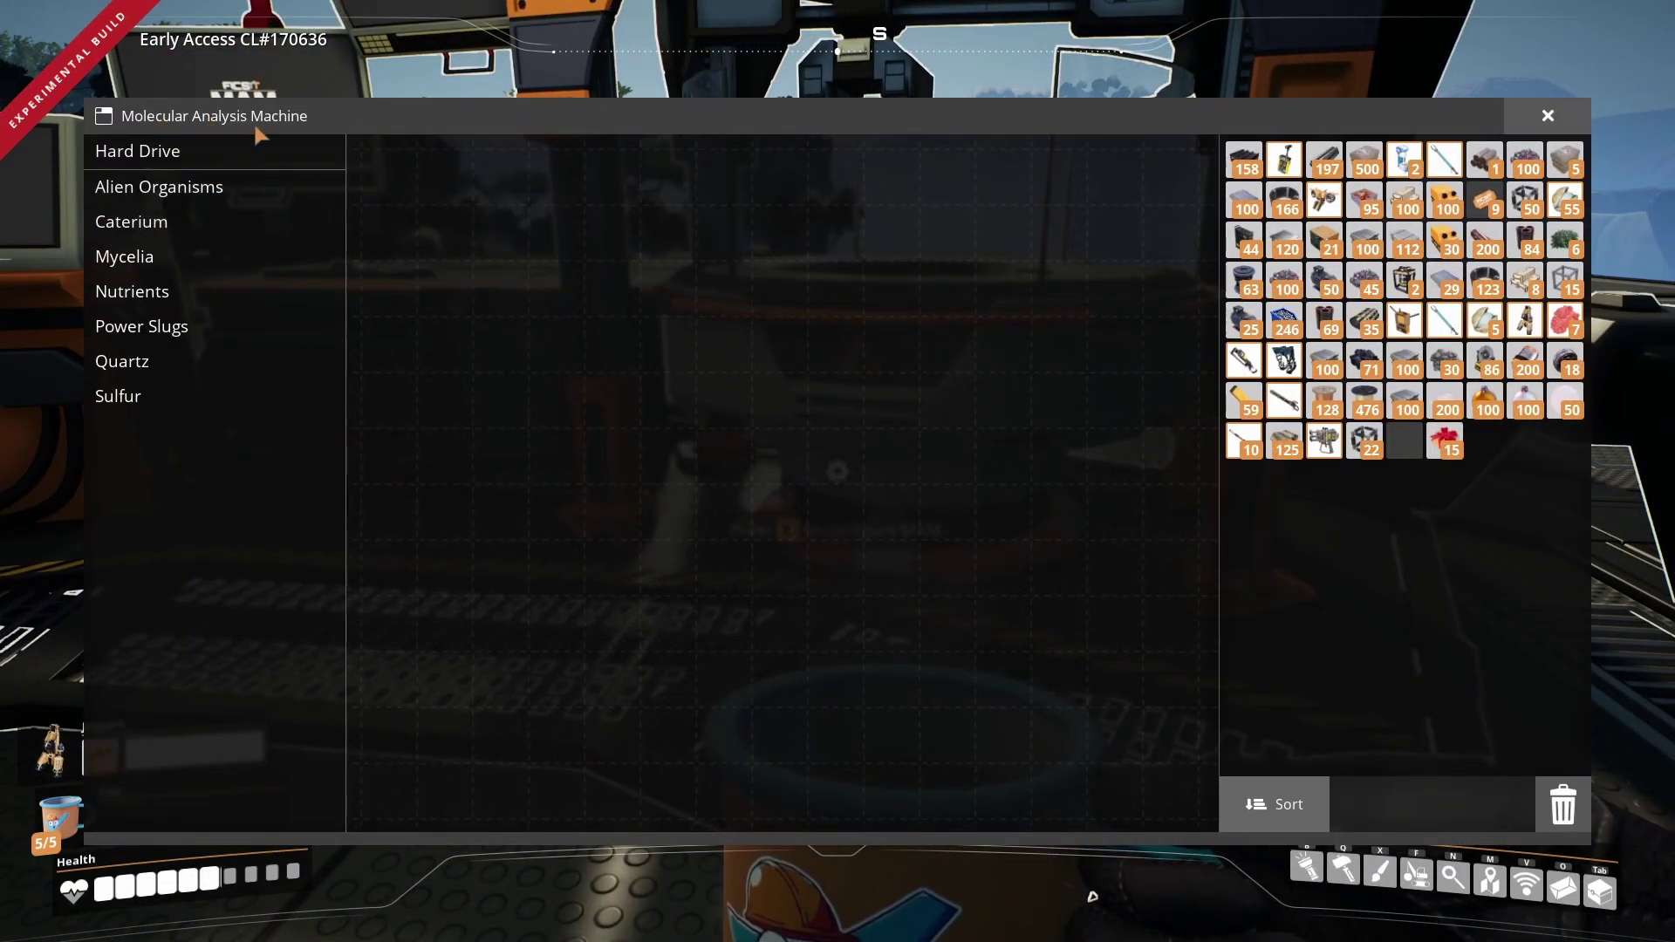
pyautogui.press('Escape')
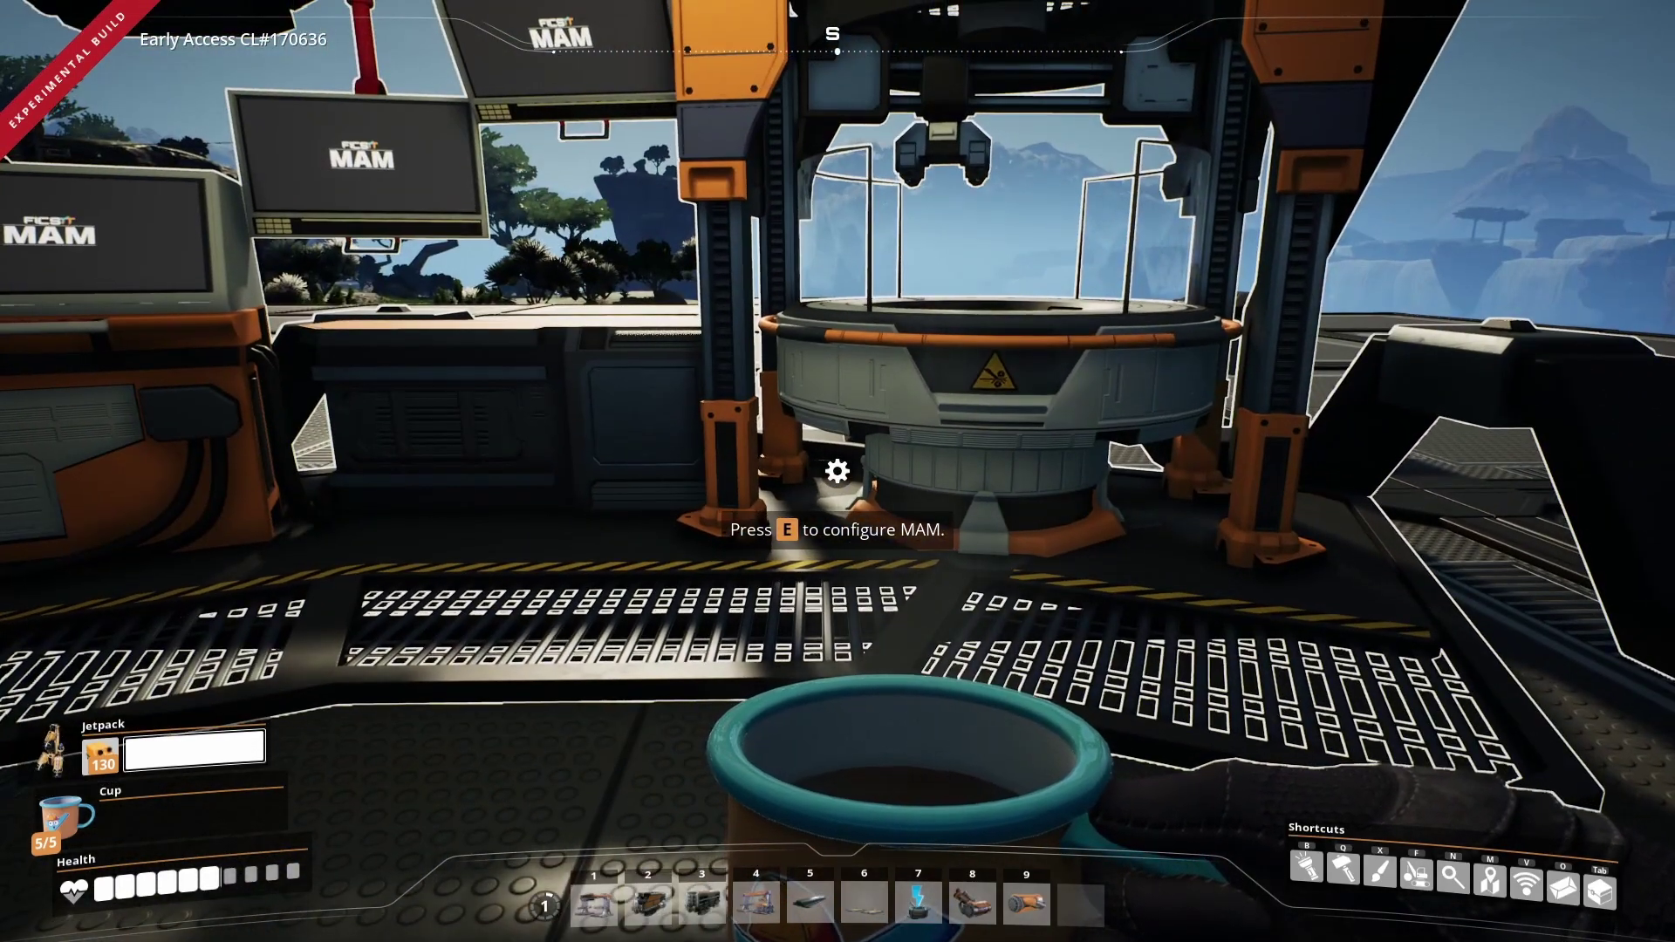
# Glance at the build catalogue, then return to the MAM and open its research screen.
pyautogui.press('s')
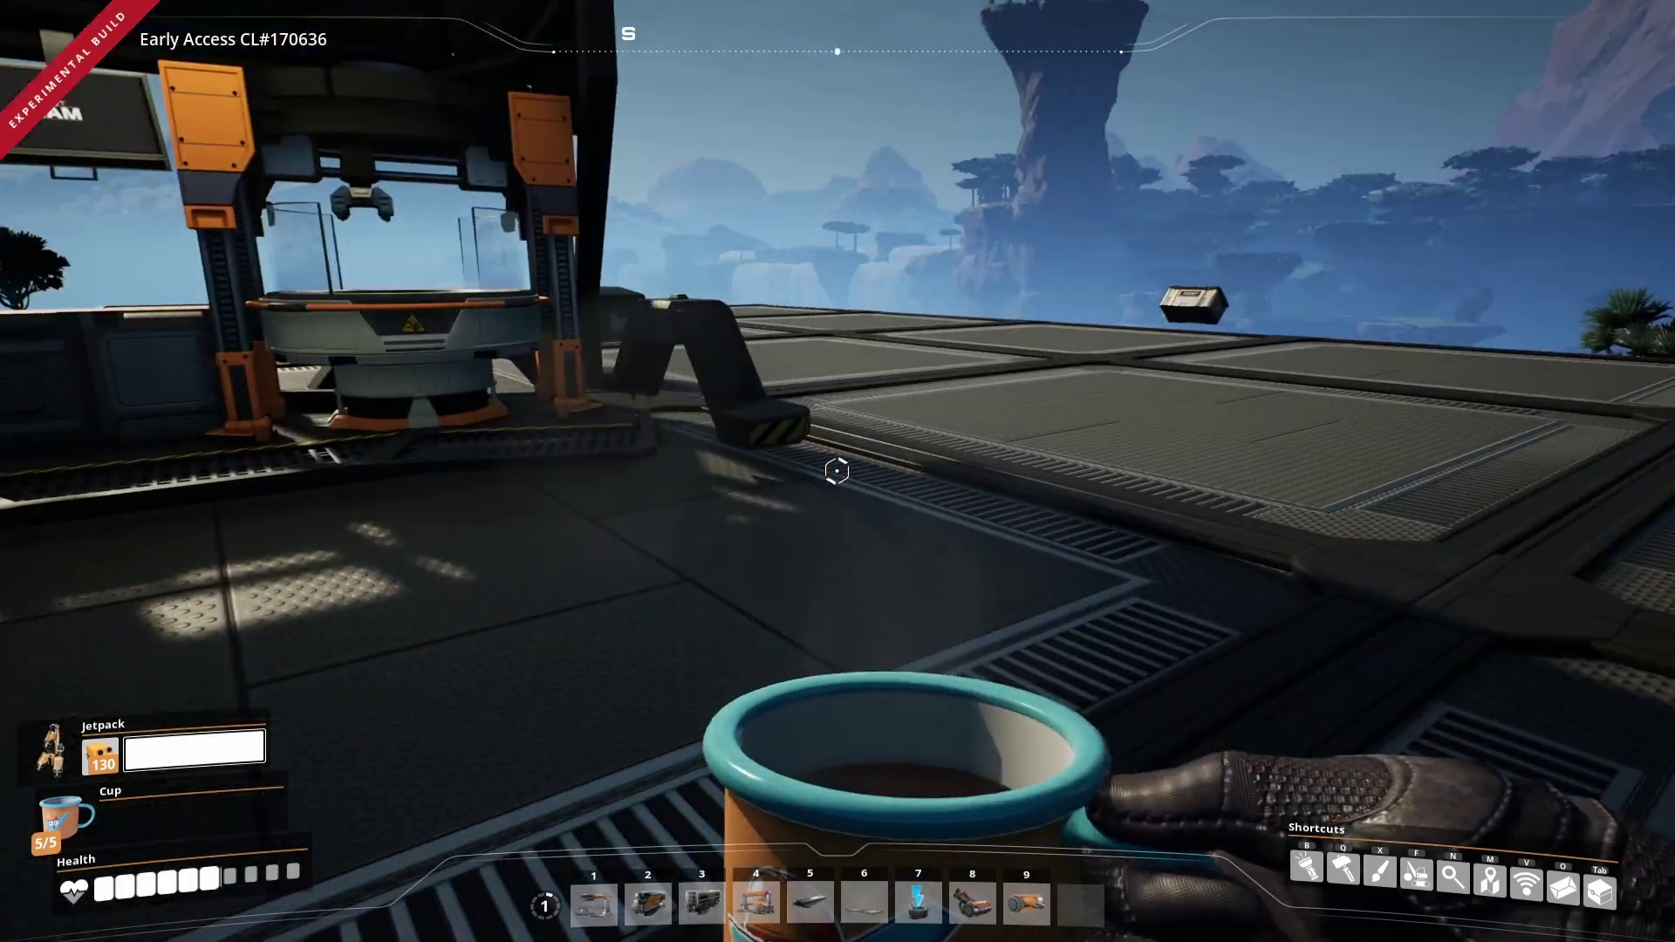
pyautogui.press('s')
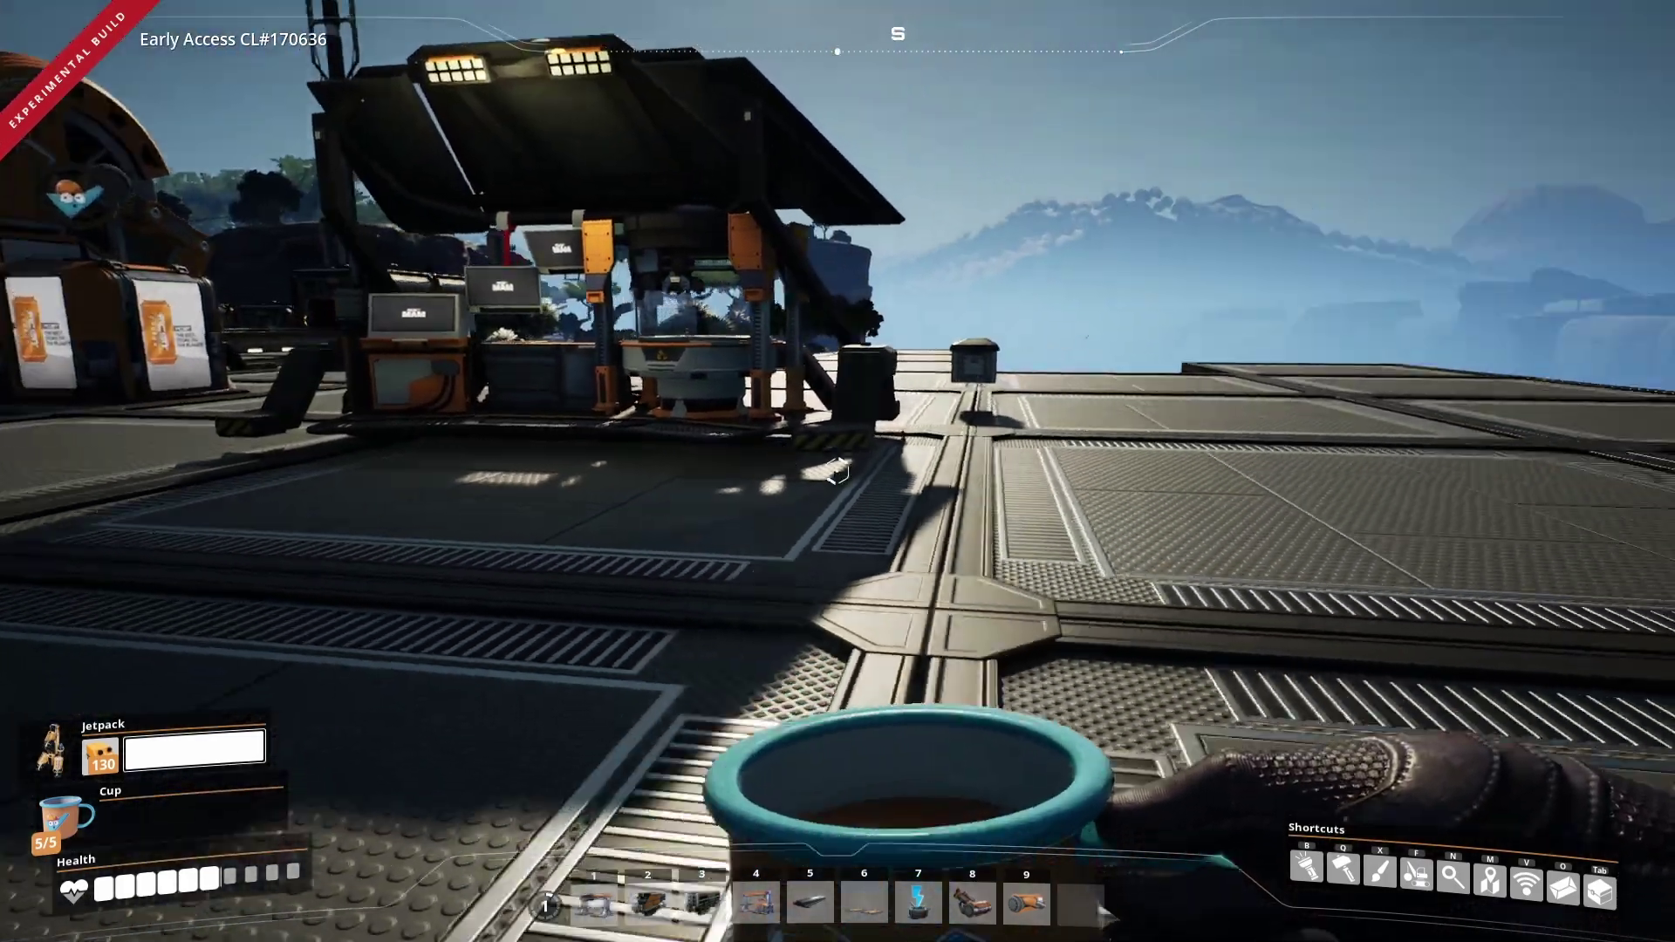
pyautogui.press('q')
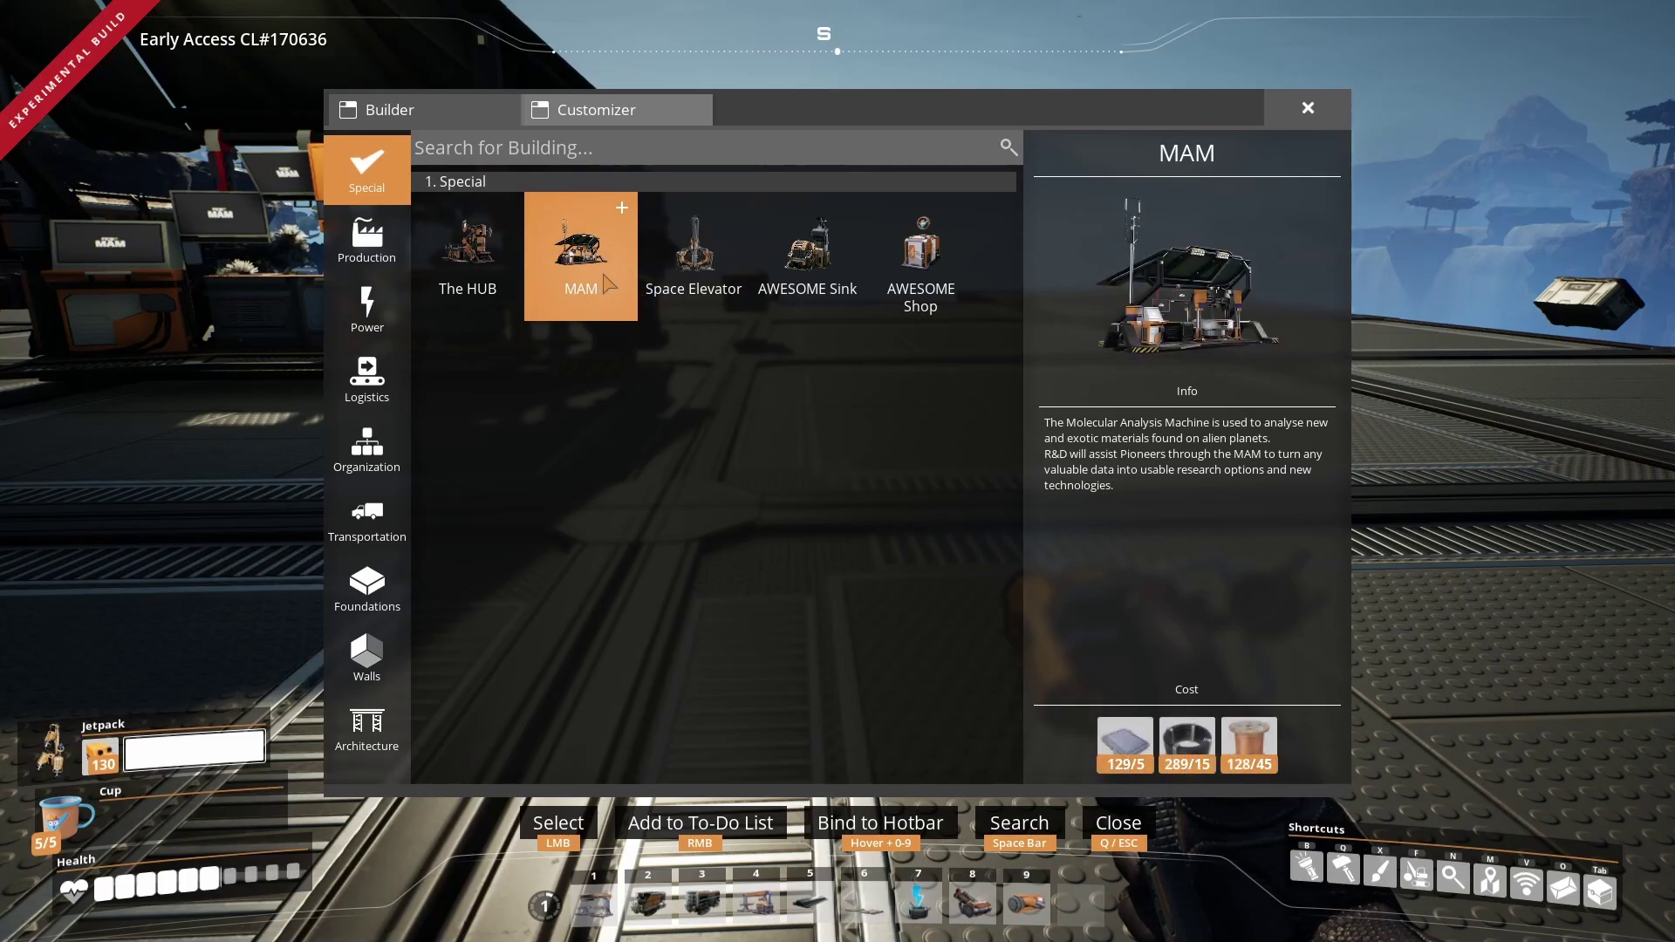
pyautogui.press('Escape')
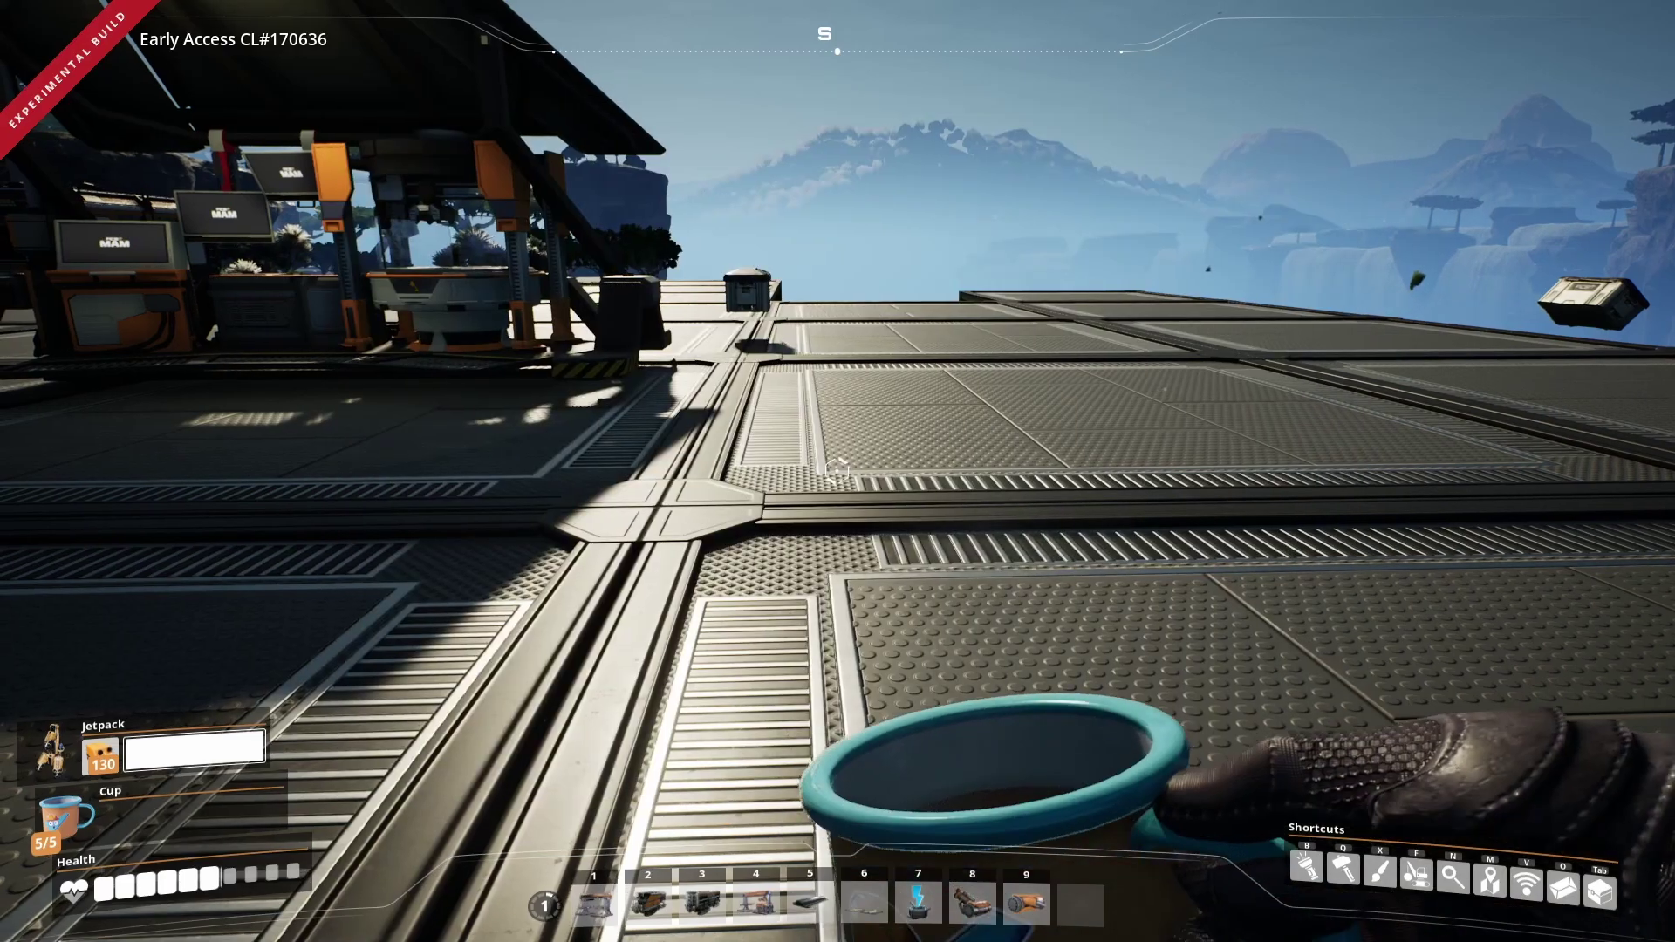
pyautogui.press('w')
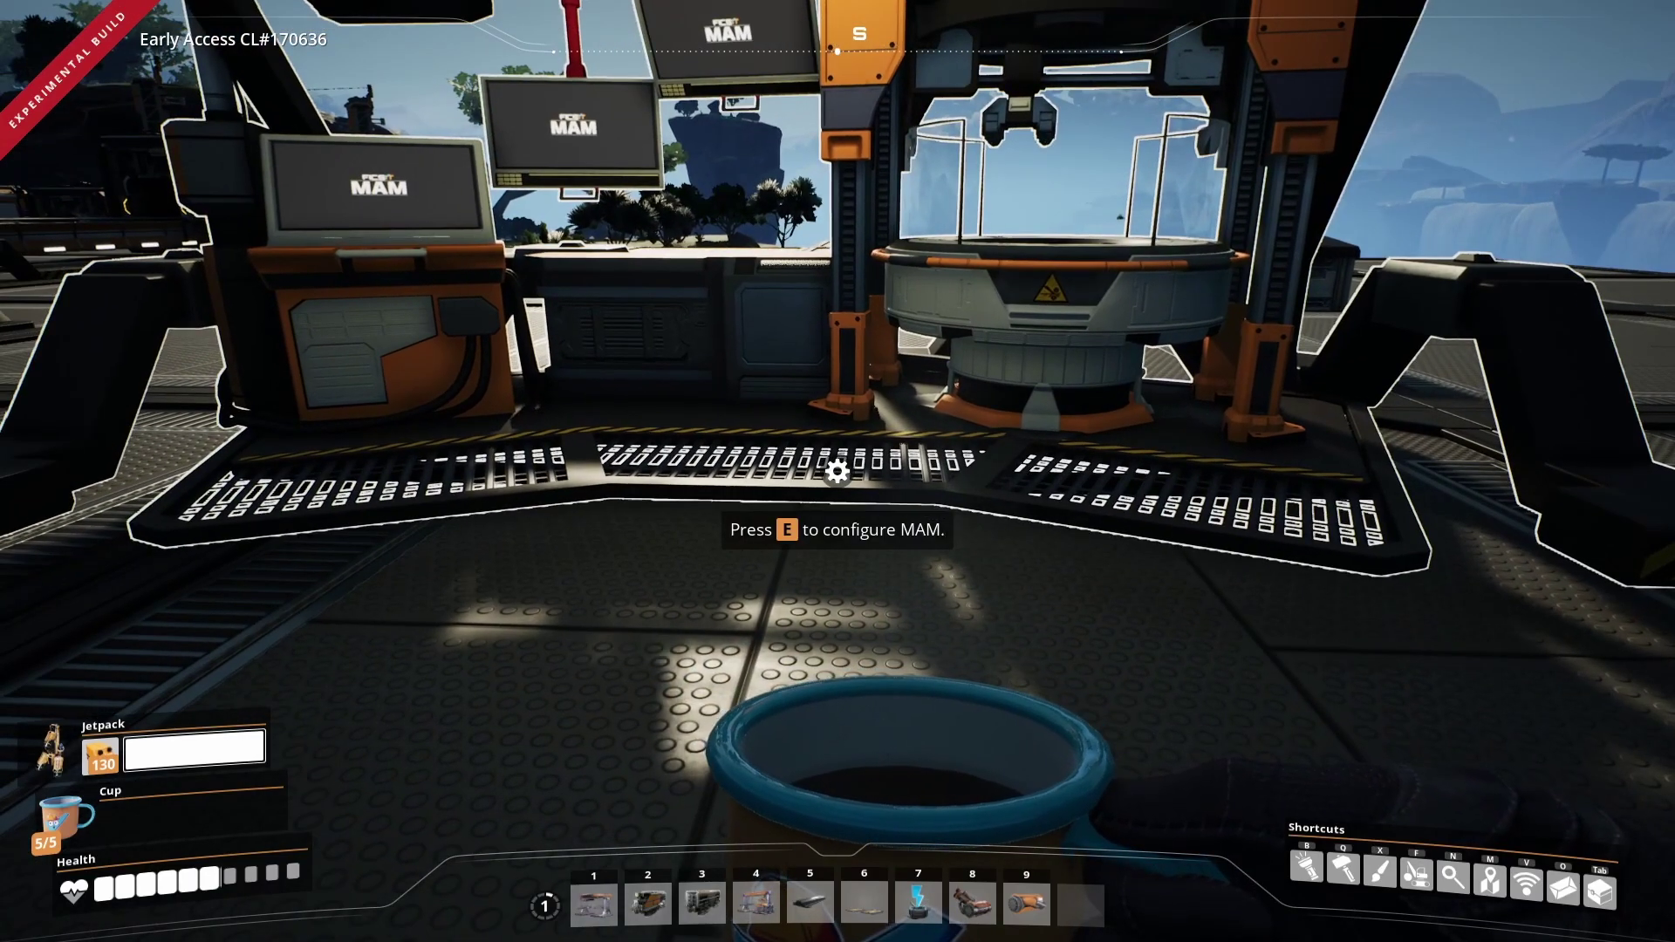
pyautogui.press('s')
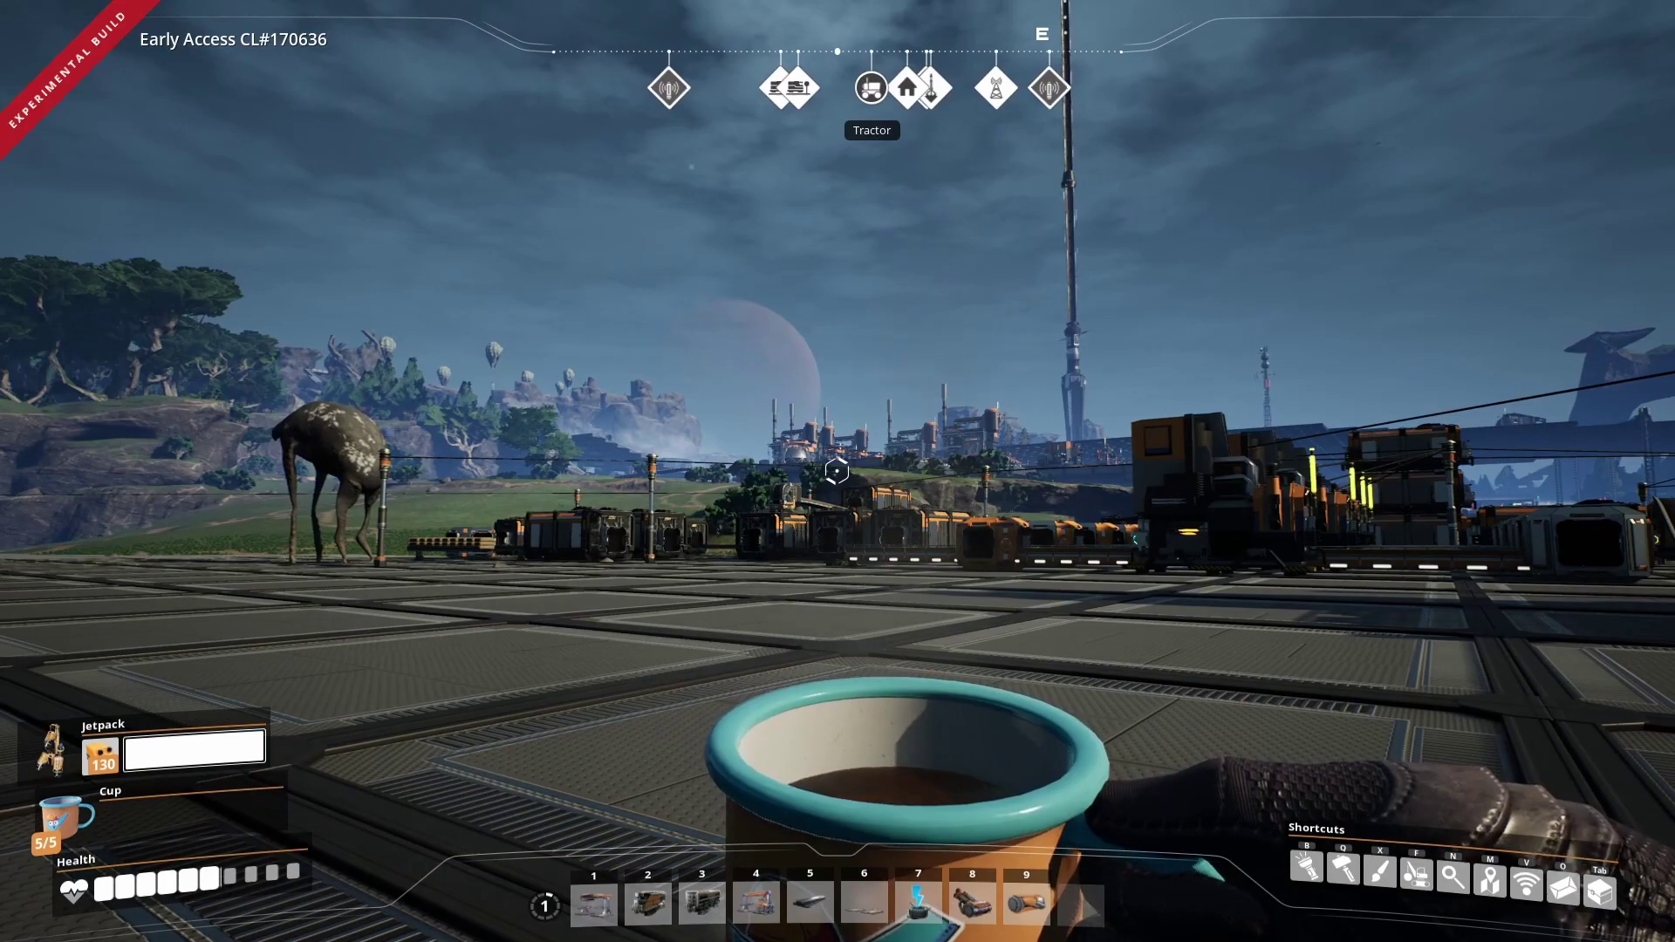
pyautogui.press('w')
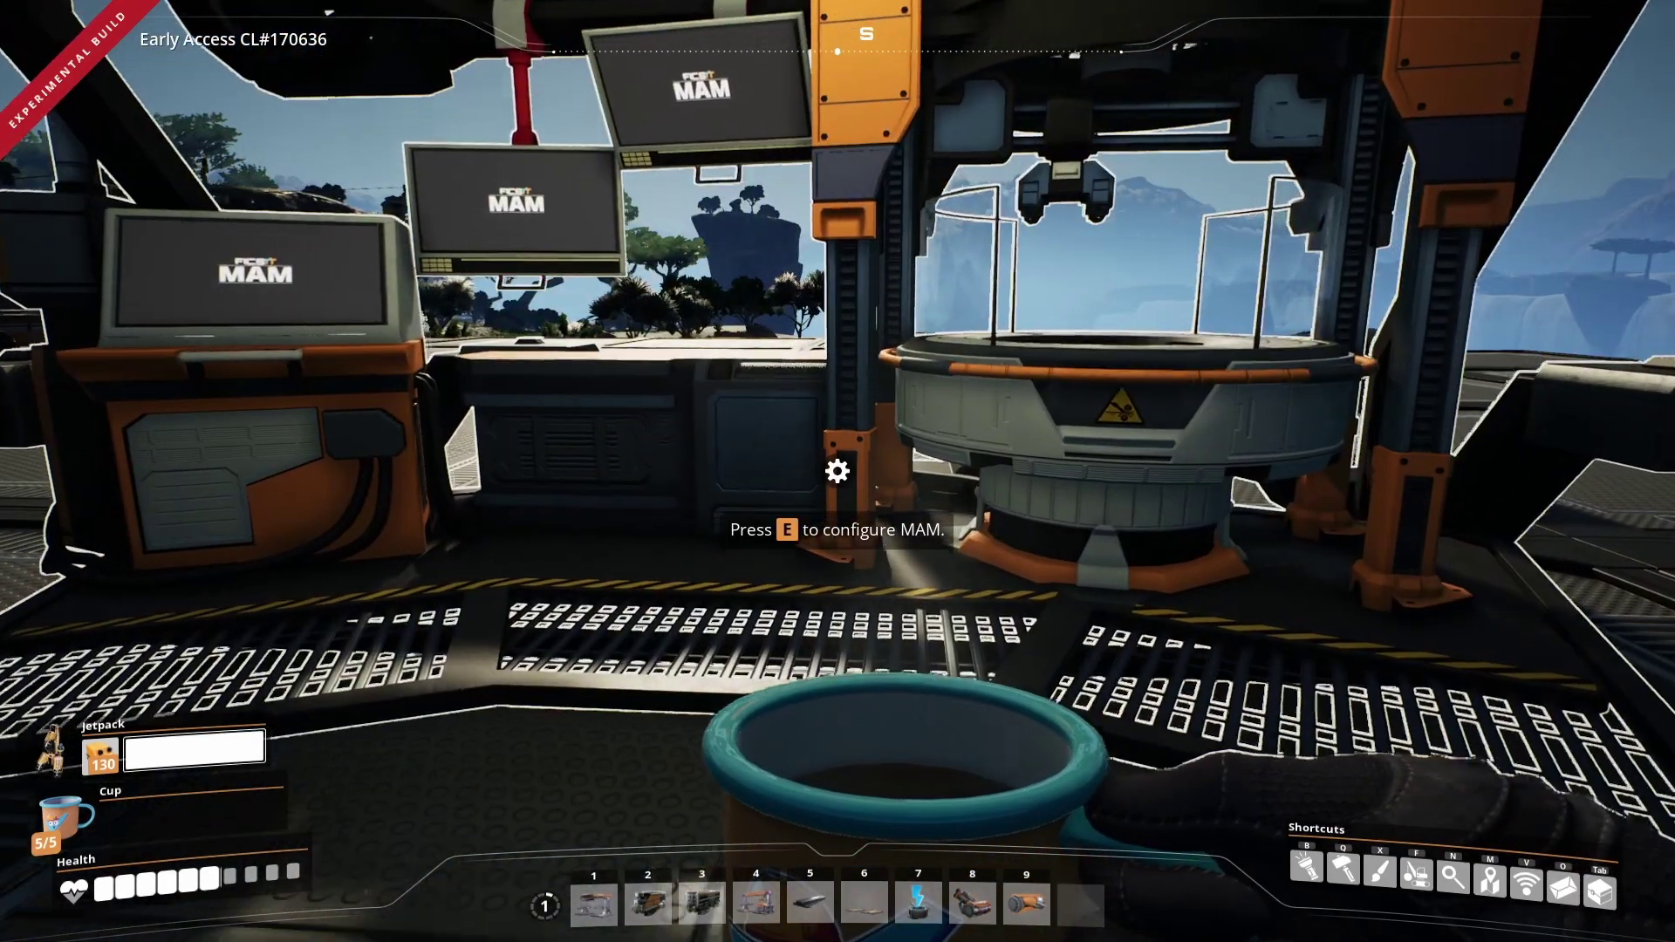
pyautogui.press('e')
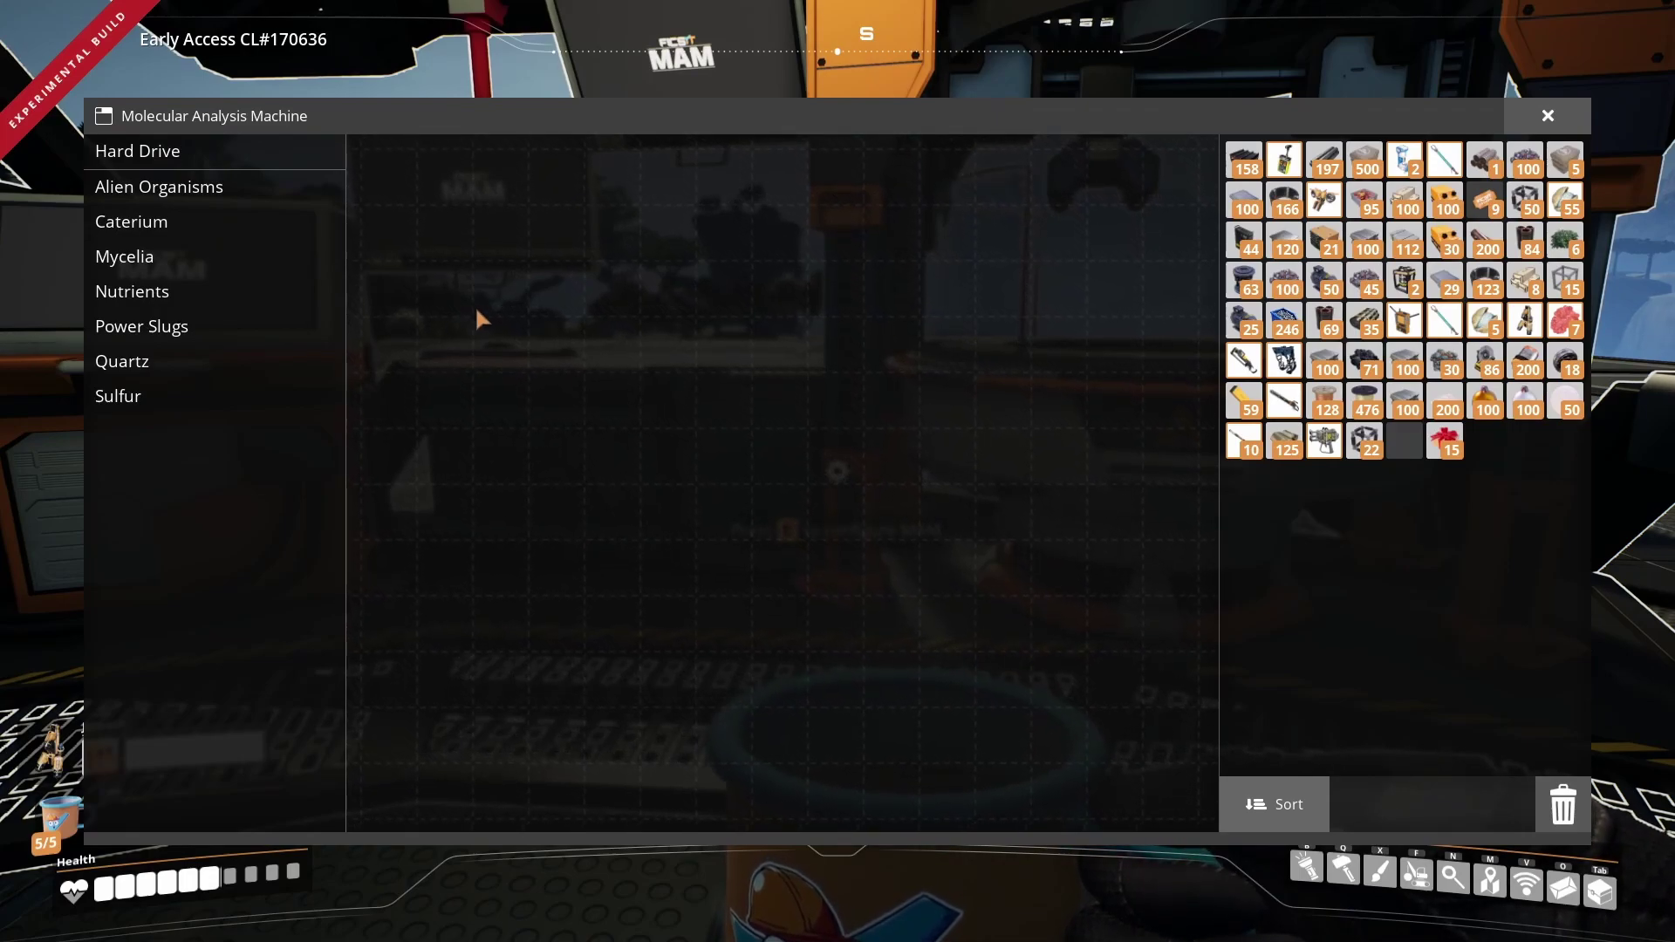
pyautogui.moveTo(210, 152)
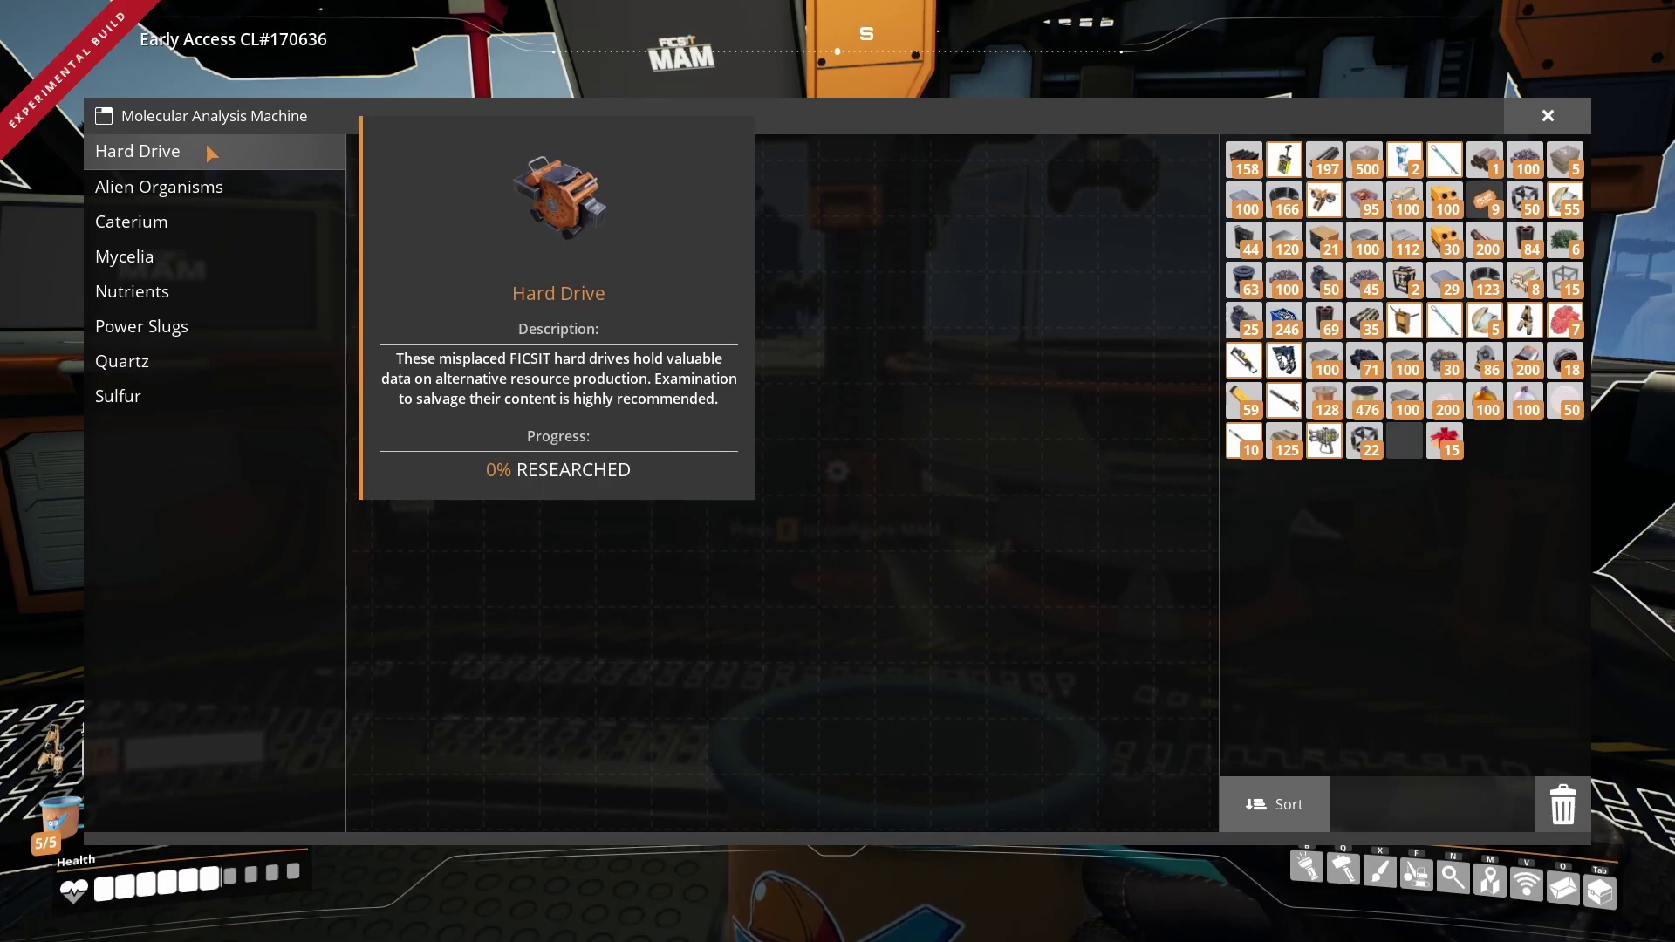
# Browse Hard Drive, Alien Organisms, Mycelia, Nutrients, Power Slugs and Quartz, finishing on Caterium.
pyautogui.click(213, 155)
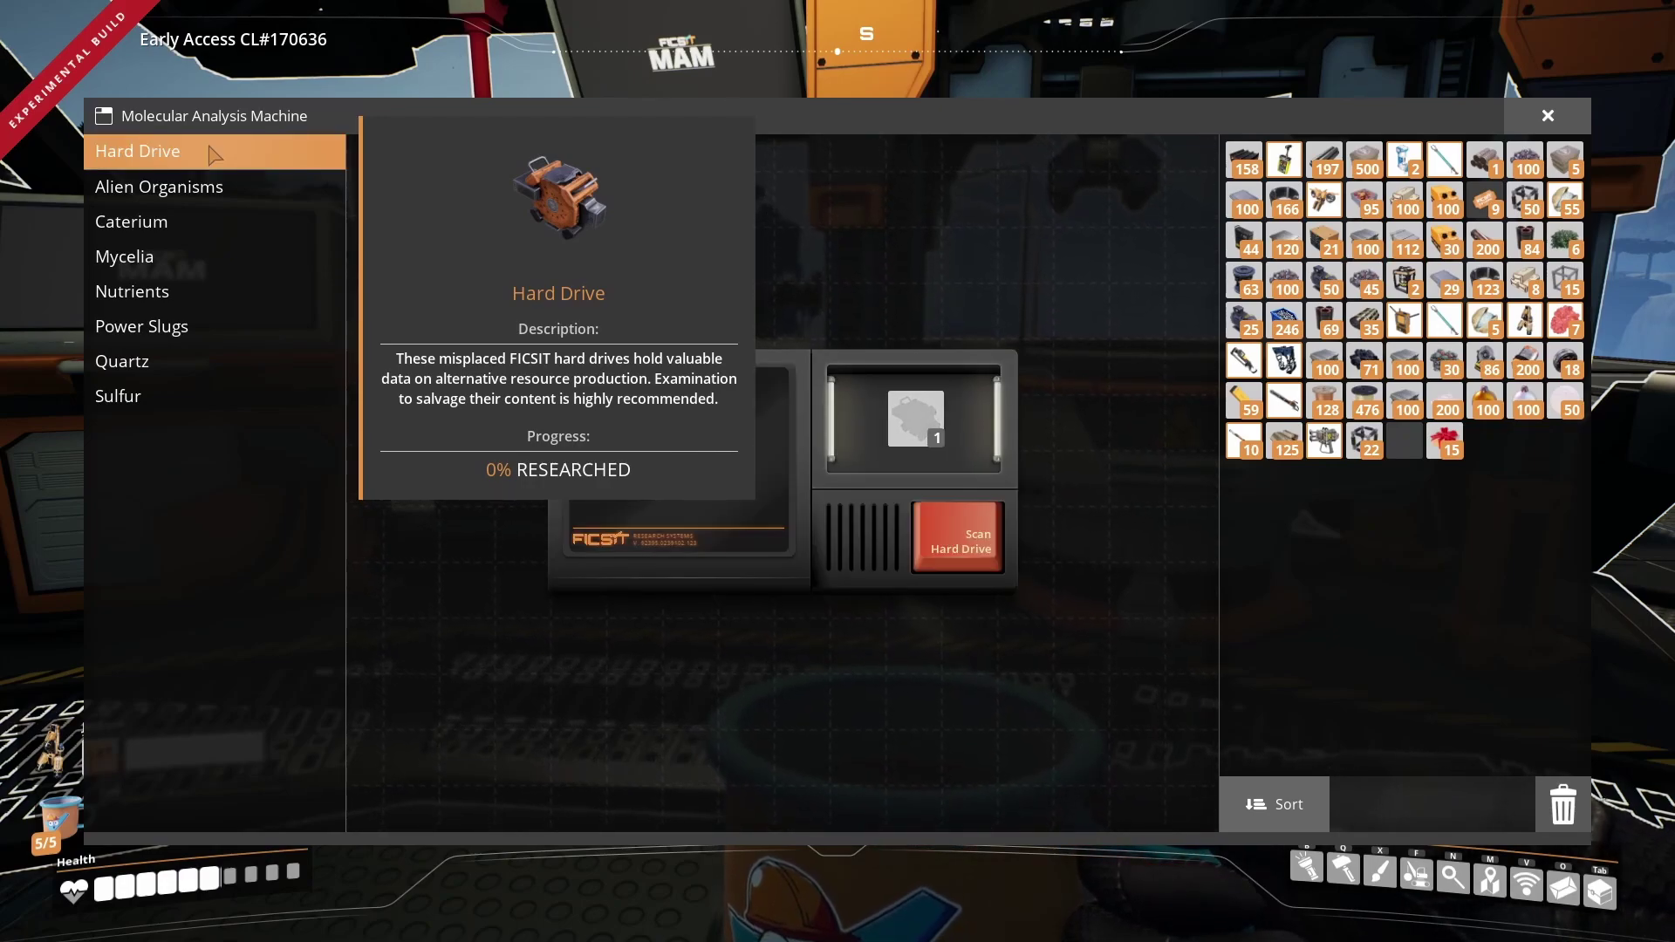
pyautogui.click(176, 189)
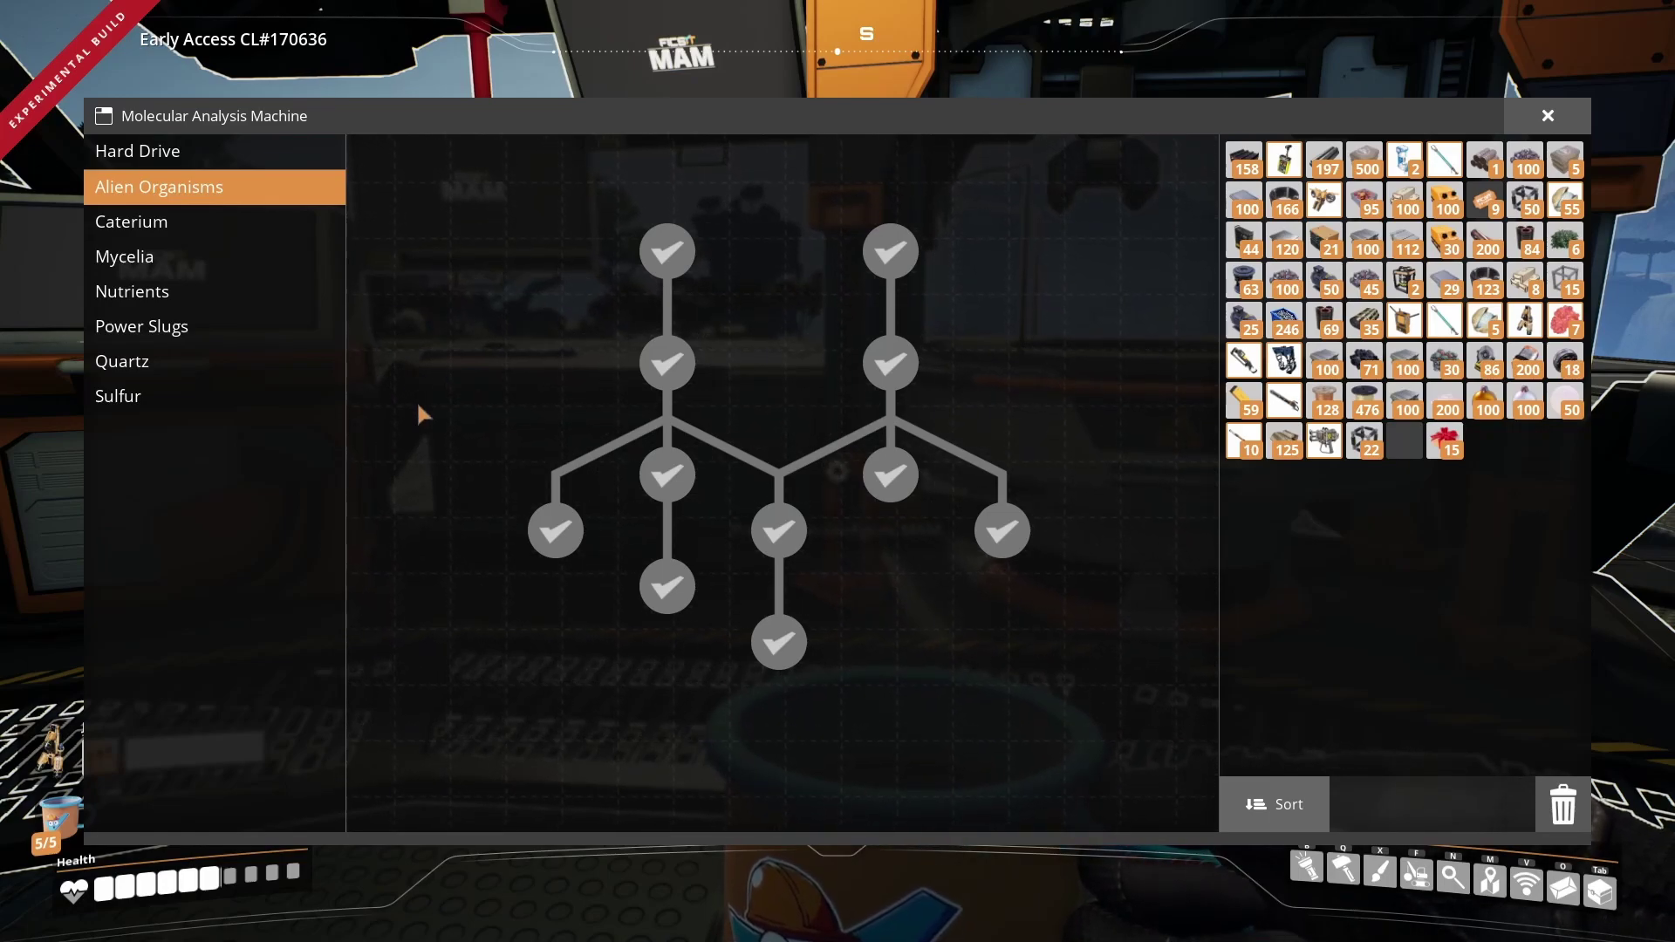
pyautogui.moveTo(668, 251)
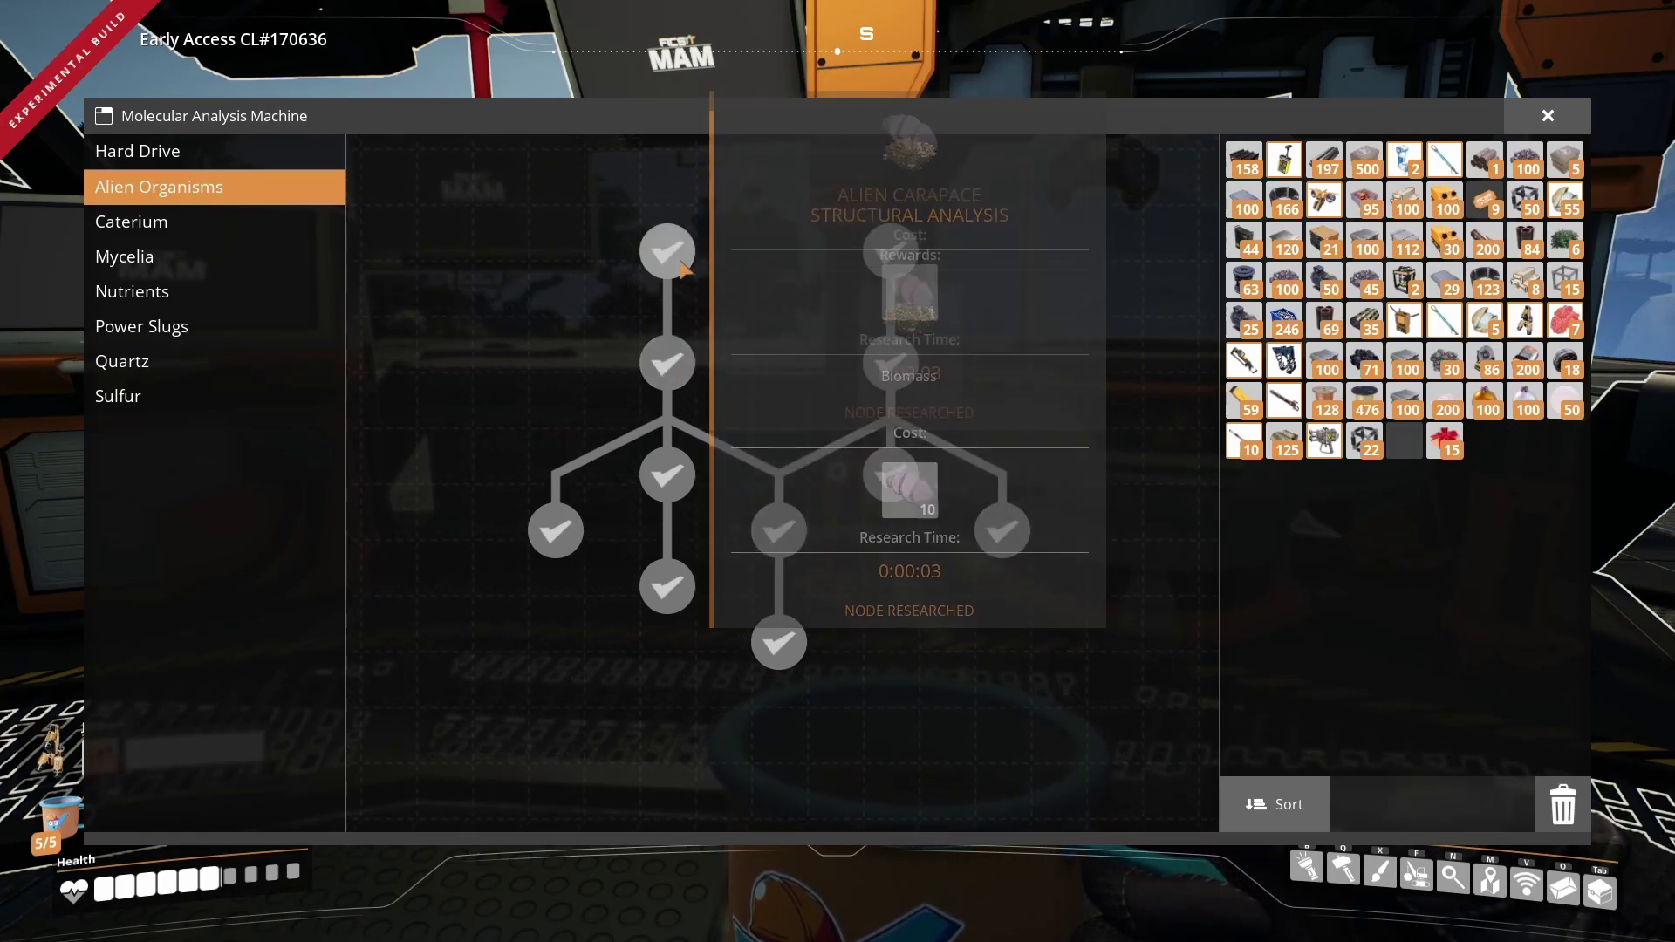
pyautogui.click(221, 258)
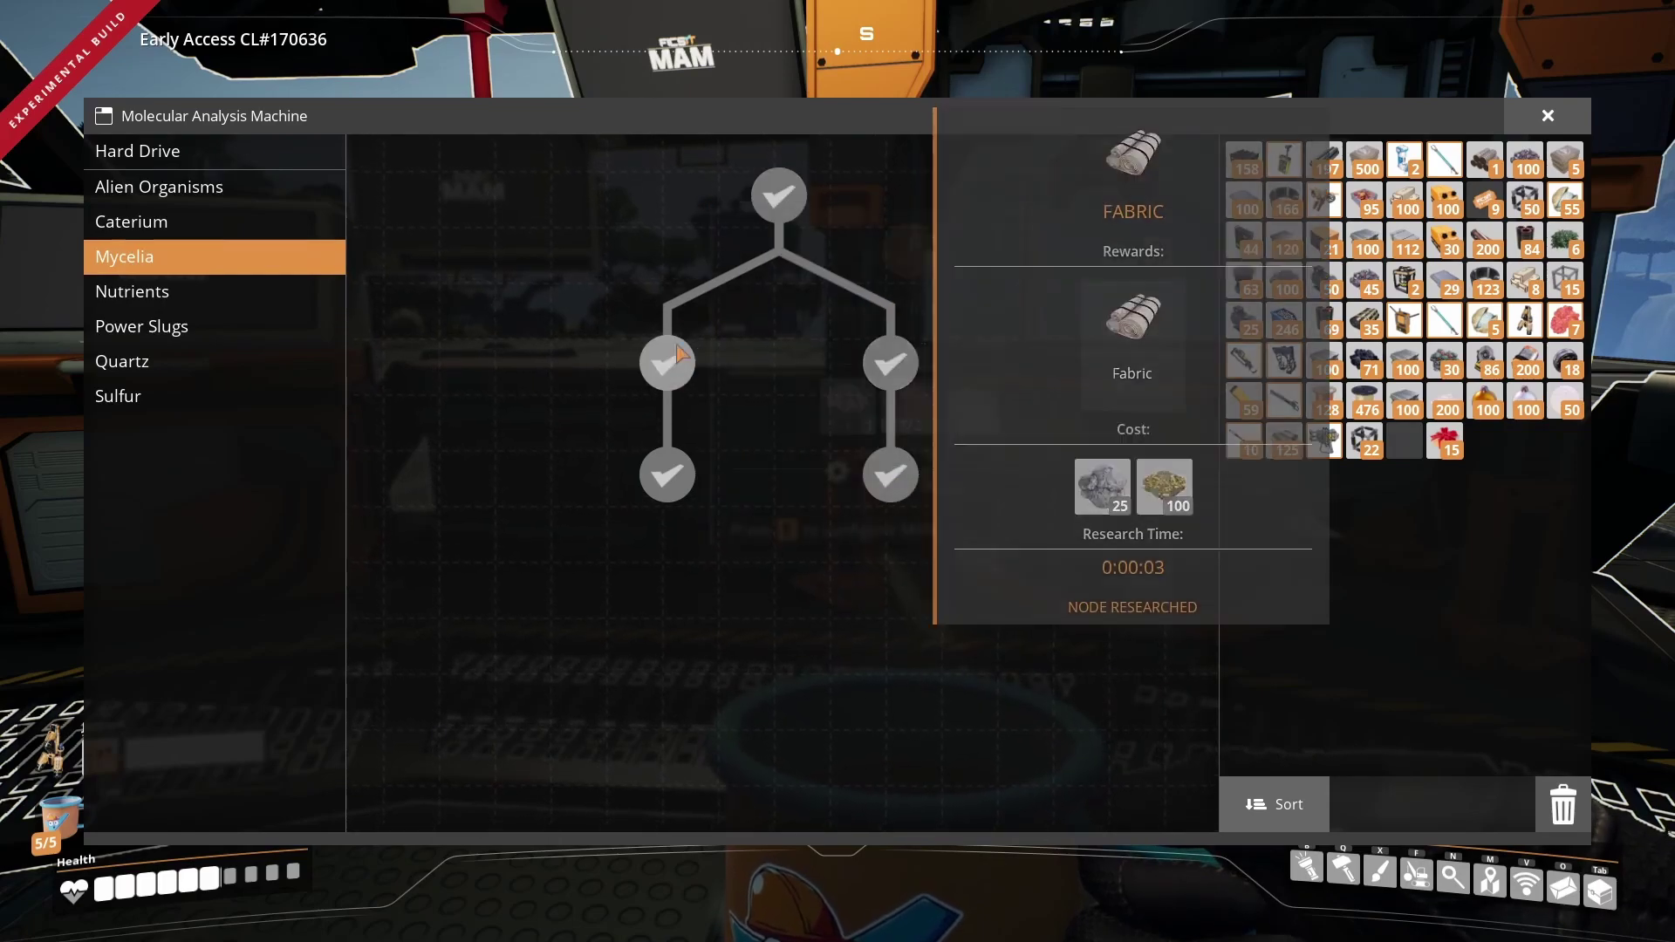
pyautogui.click(164, 298)
pyautogui.click(159, 328)
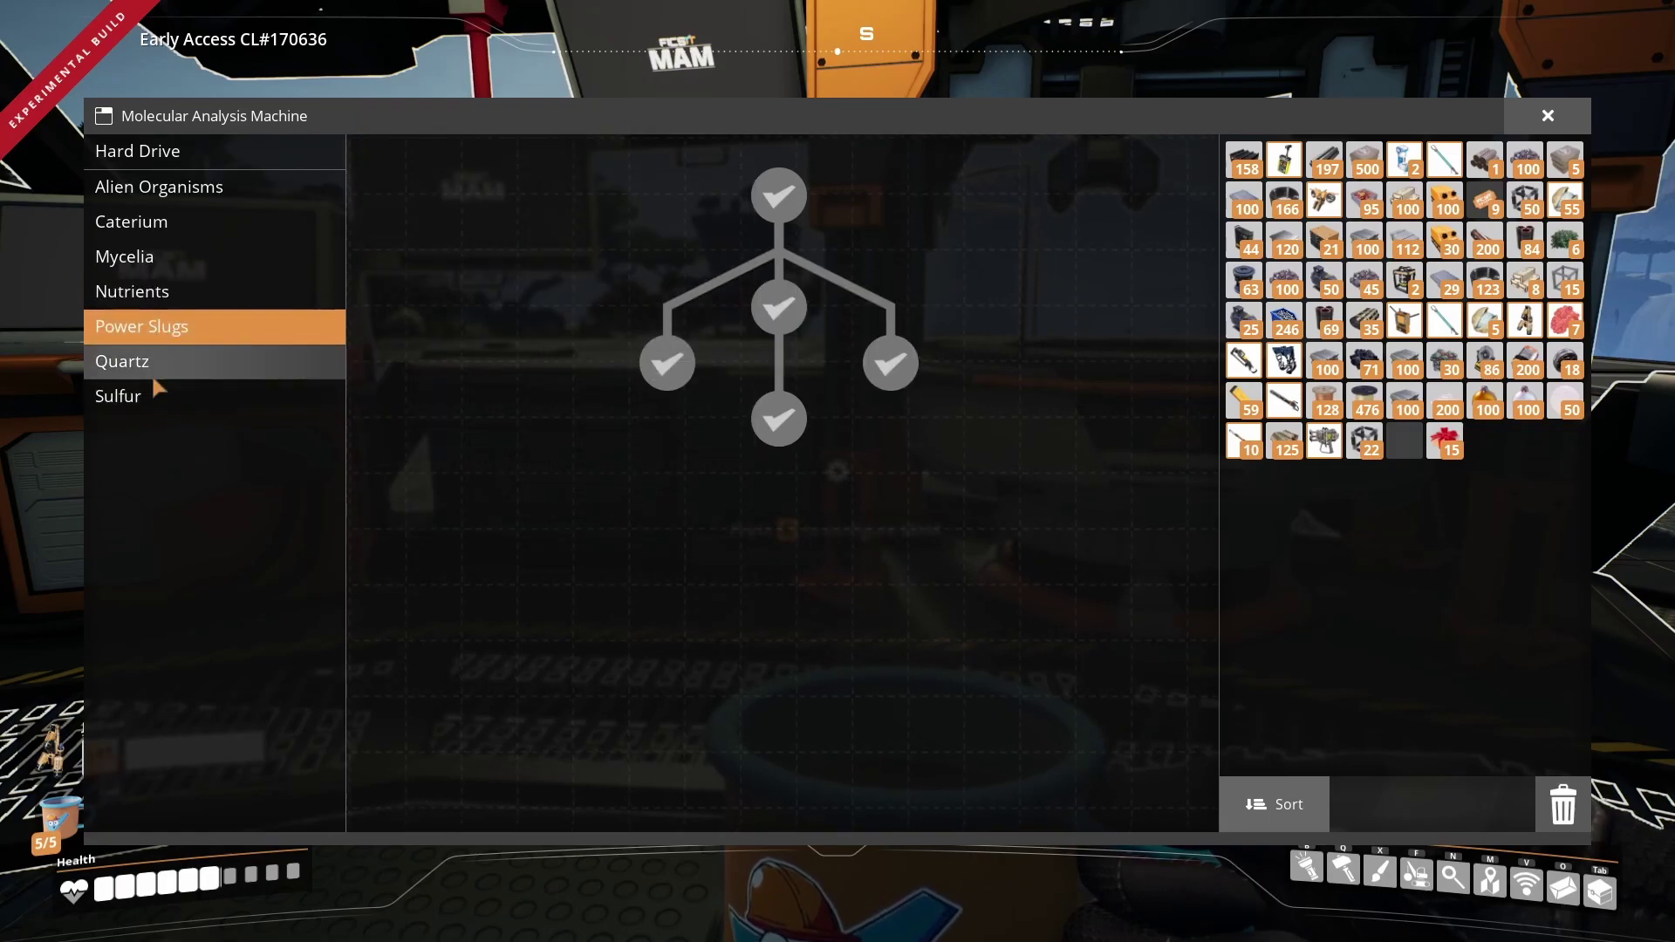
pyautogui.click(154, 375)
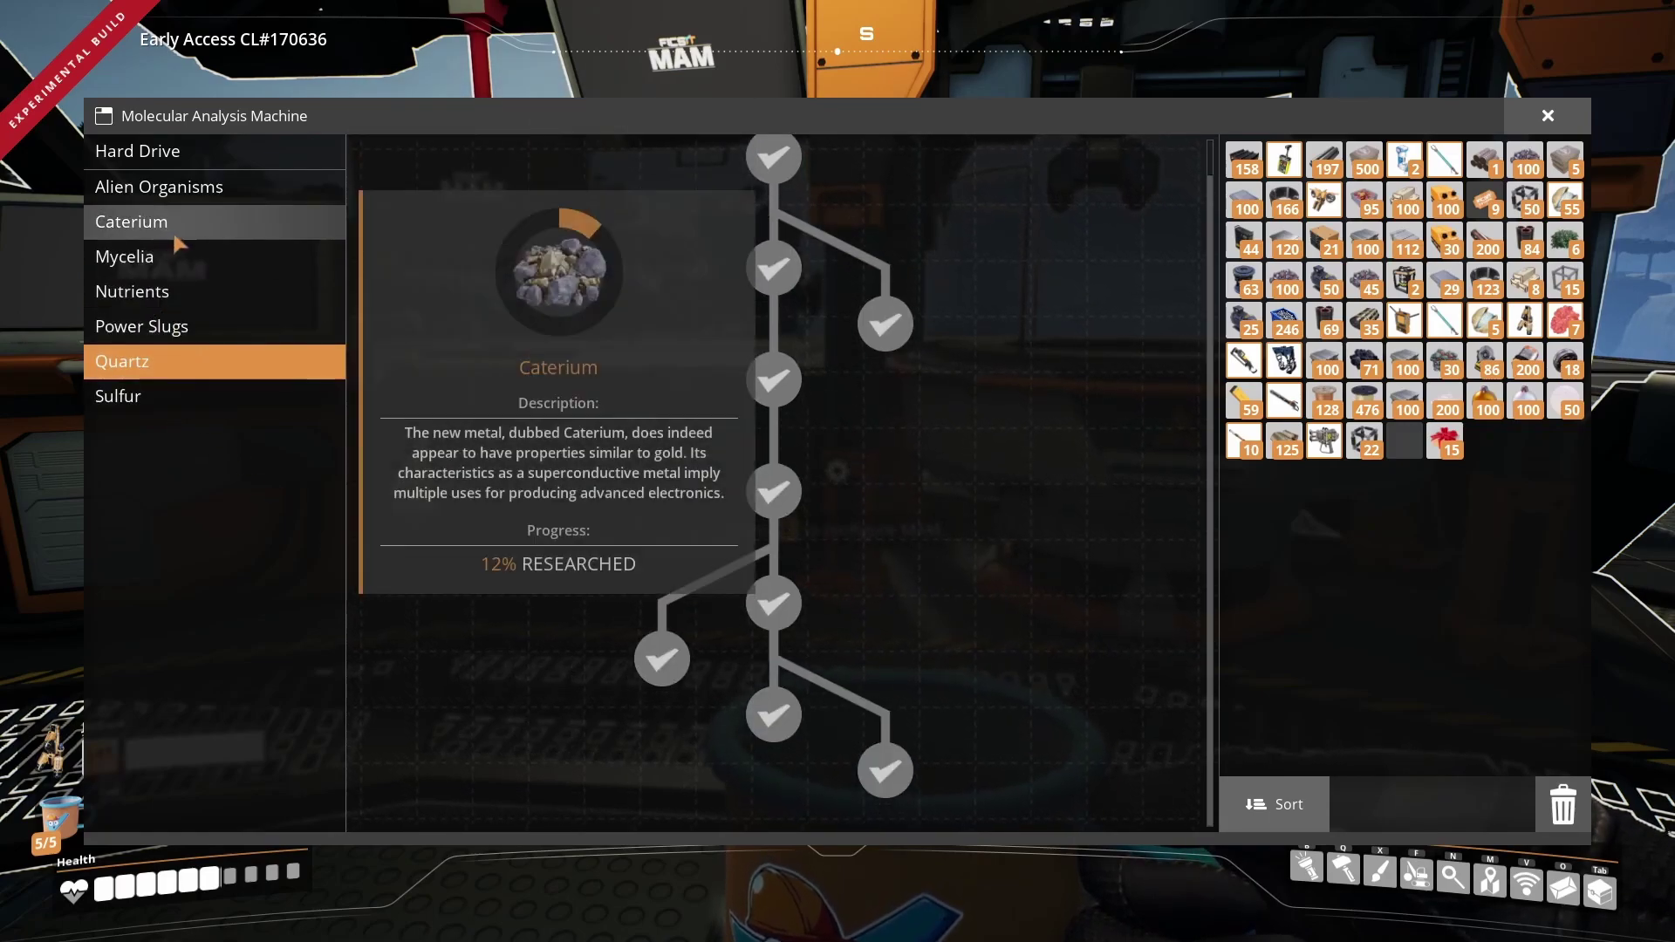
pyautogui.click(176, 256)
pyautogui.click(229, 222)
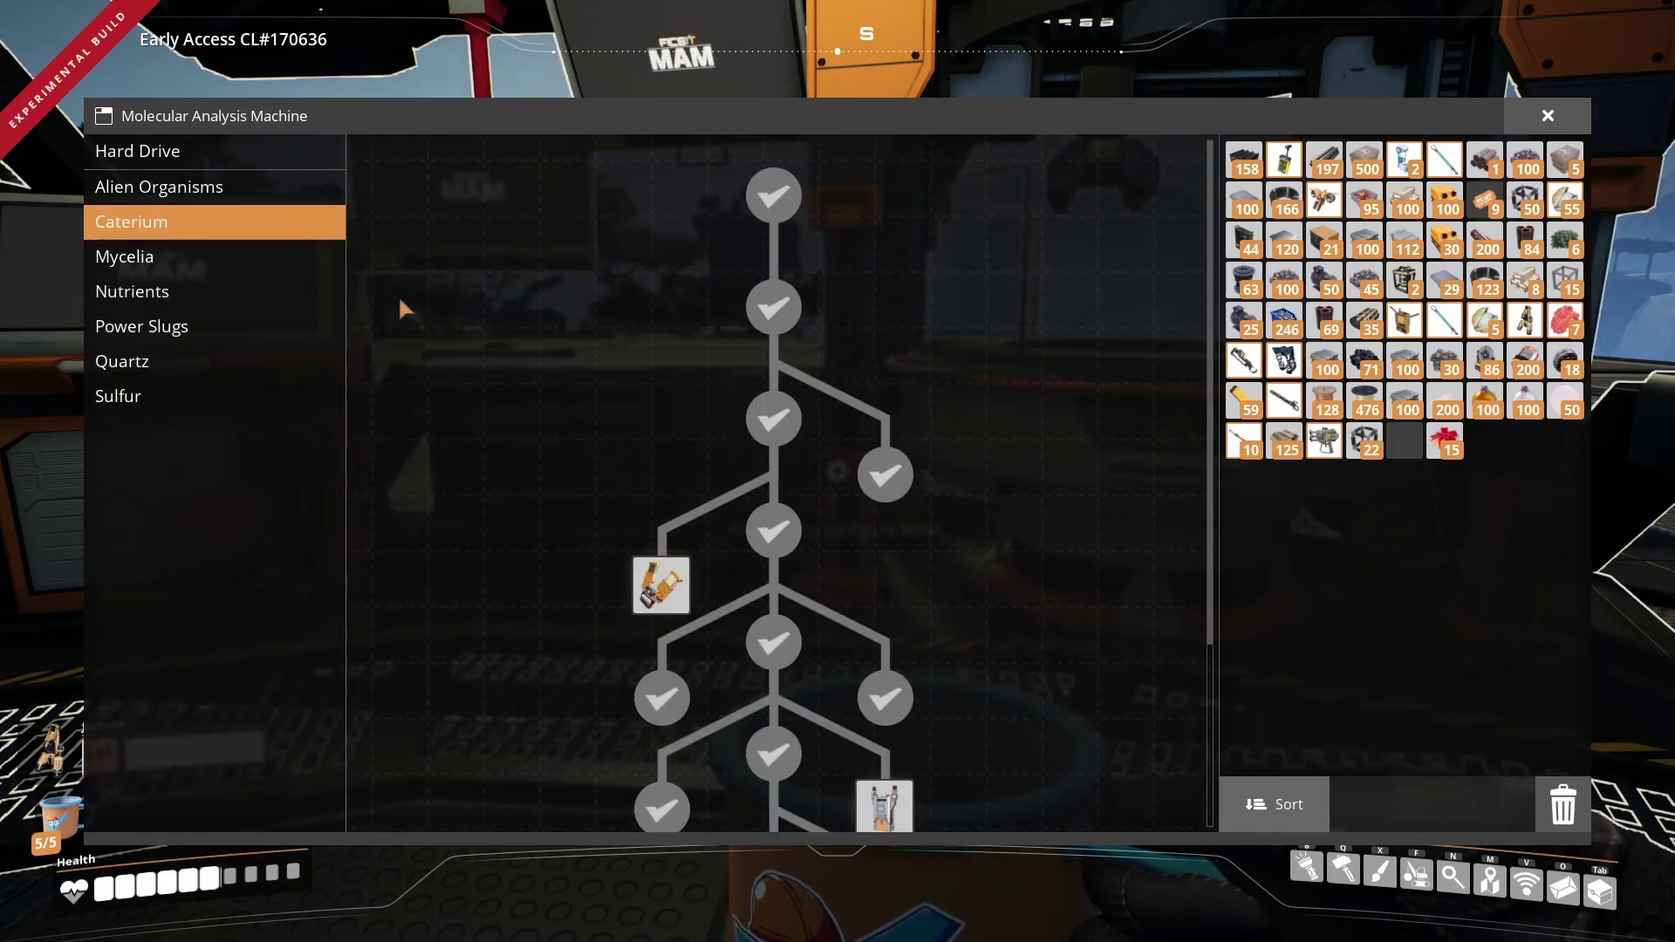
pyautogui.scroll(-2, 1059, 497)
pyautogui.scroll(-2, 909, 534)
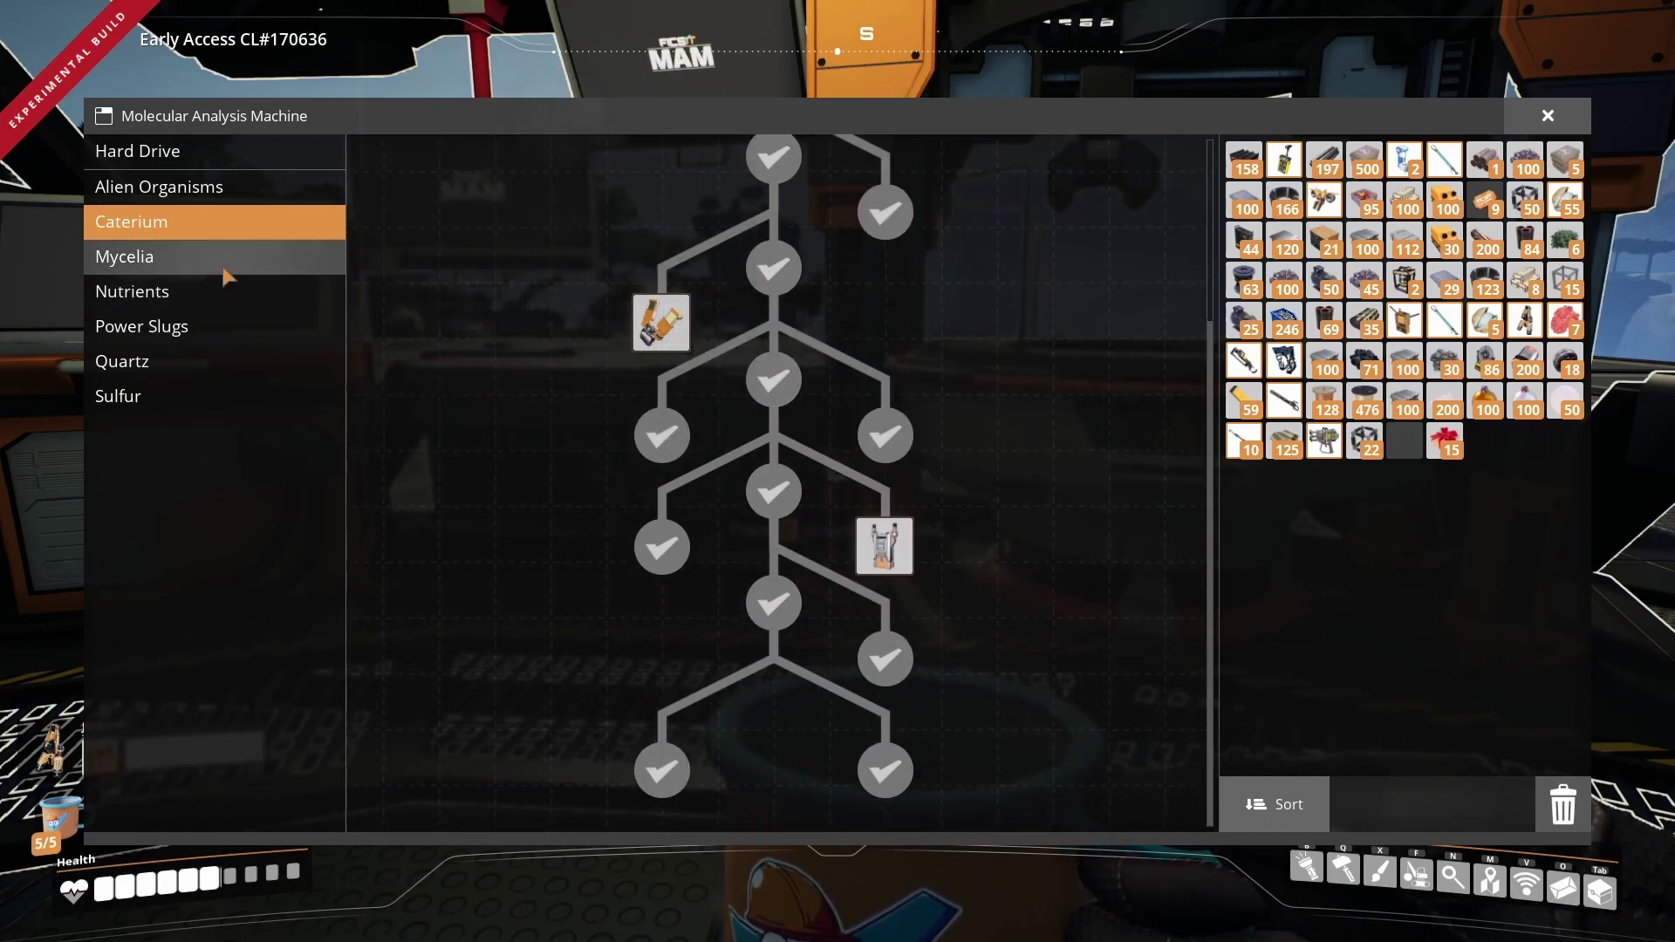
pyautogui.scroll(2, 471, 336)
pyautogui.scroll(1, 544, 399)
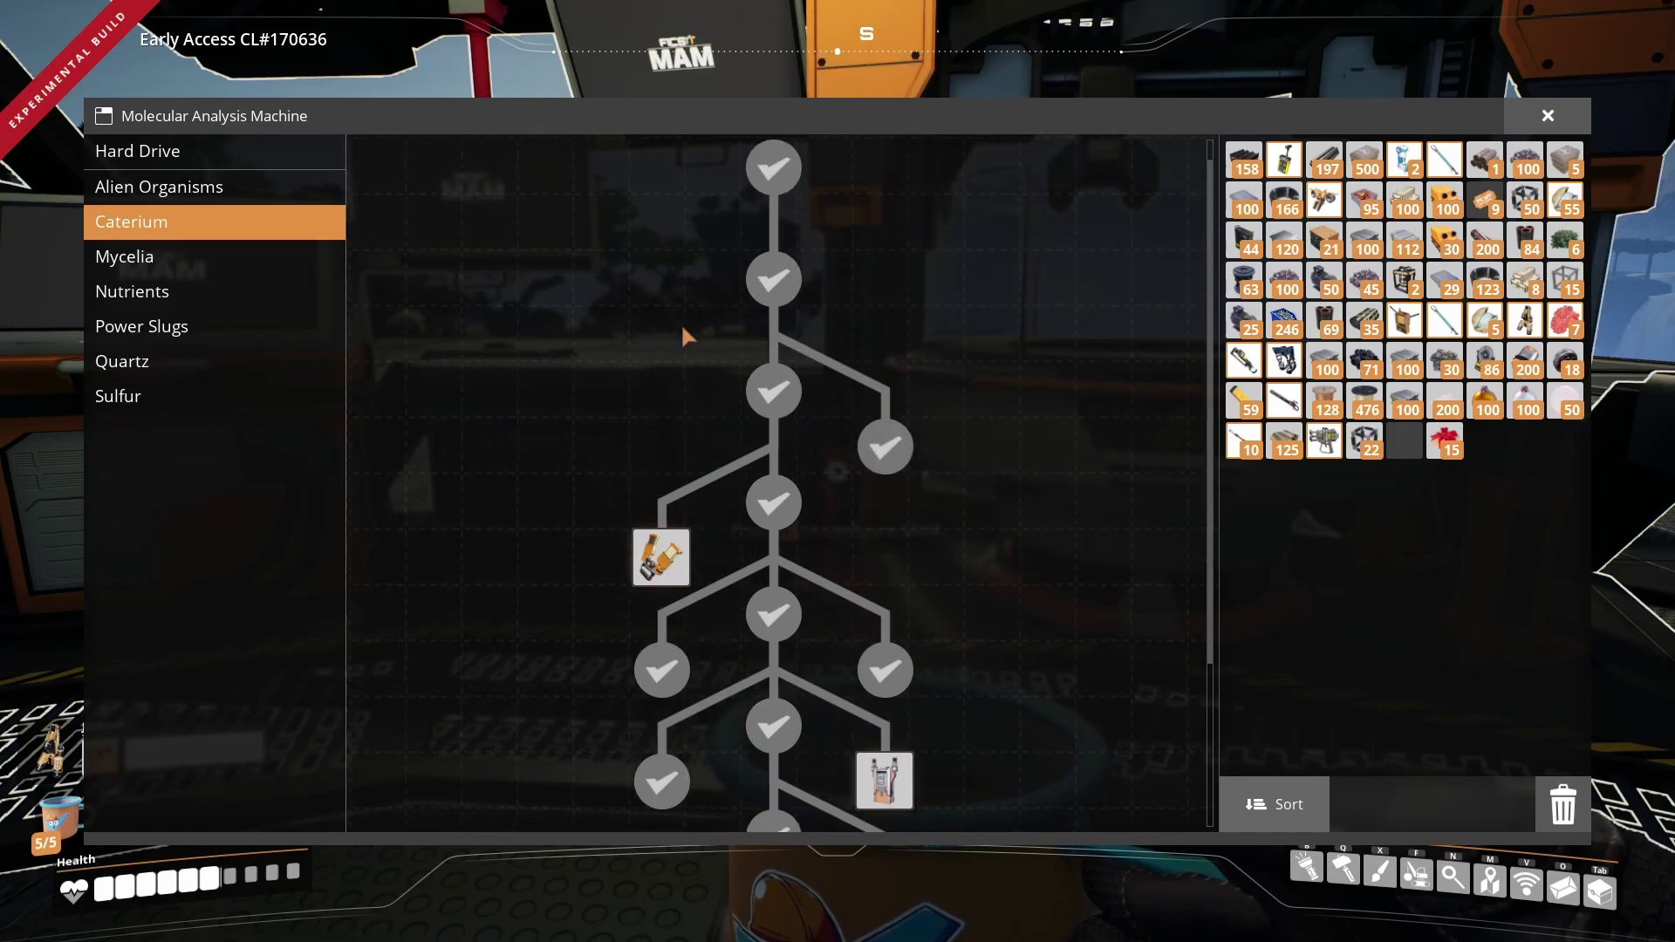
pyautogui.moveTo(661, 322)
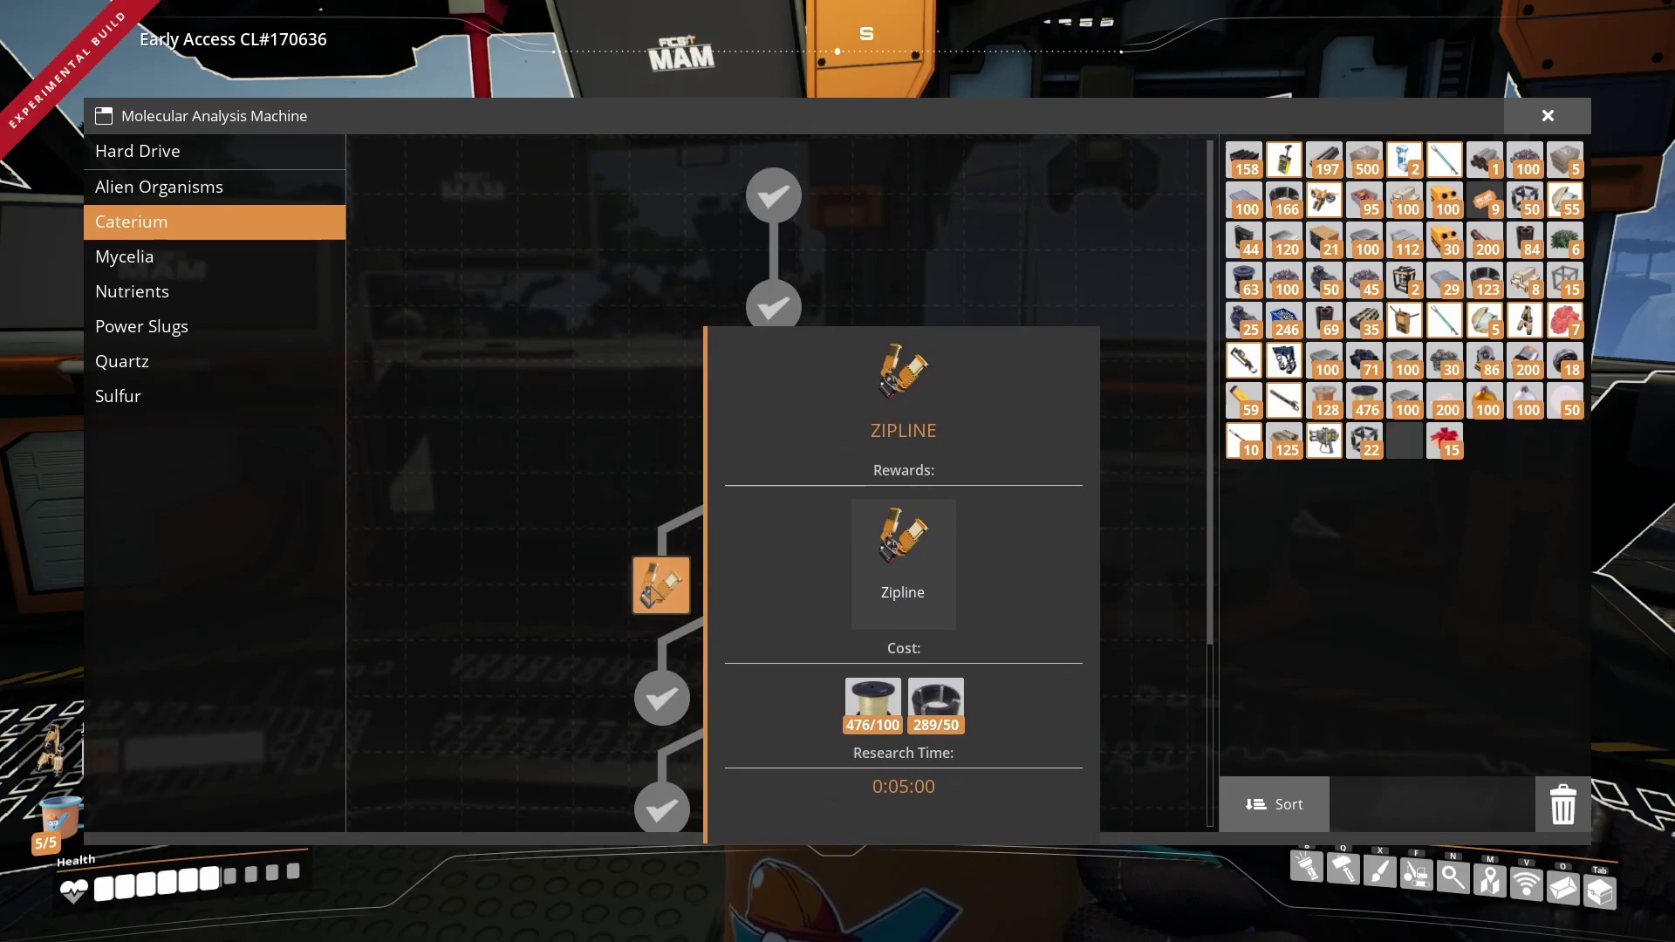
pyautogui.scroll(-1, 567, 584)
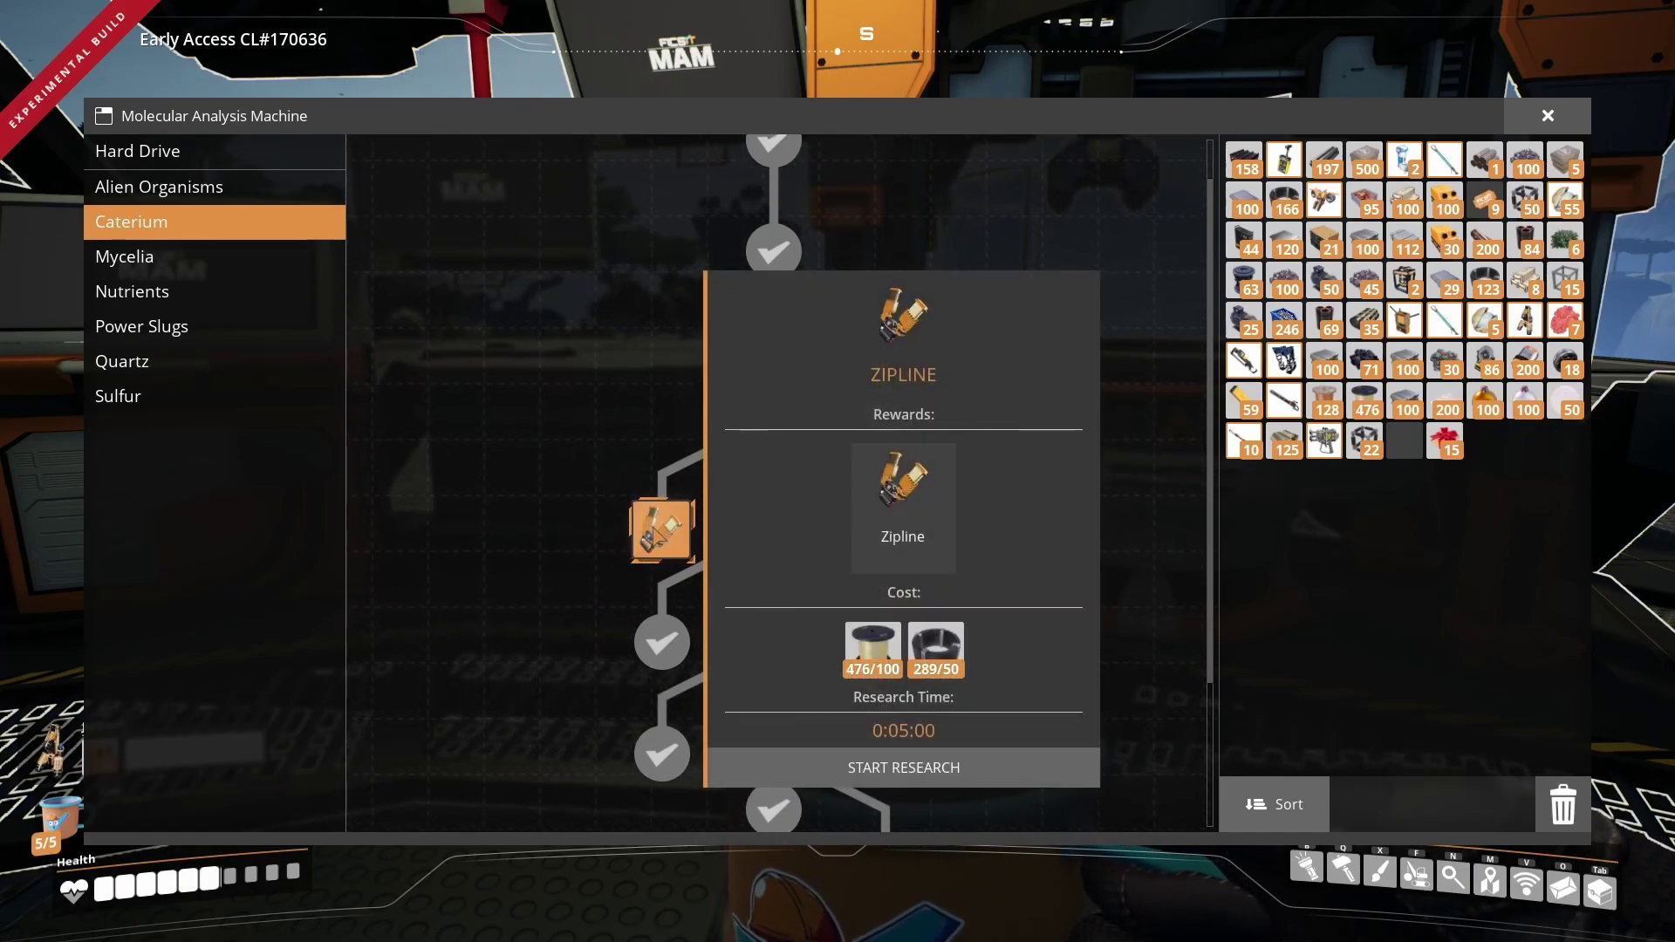
# Start the five-minute Zipline research from the Caterium tree.
pyautogui.click(932, 772)
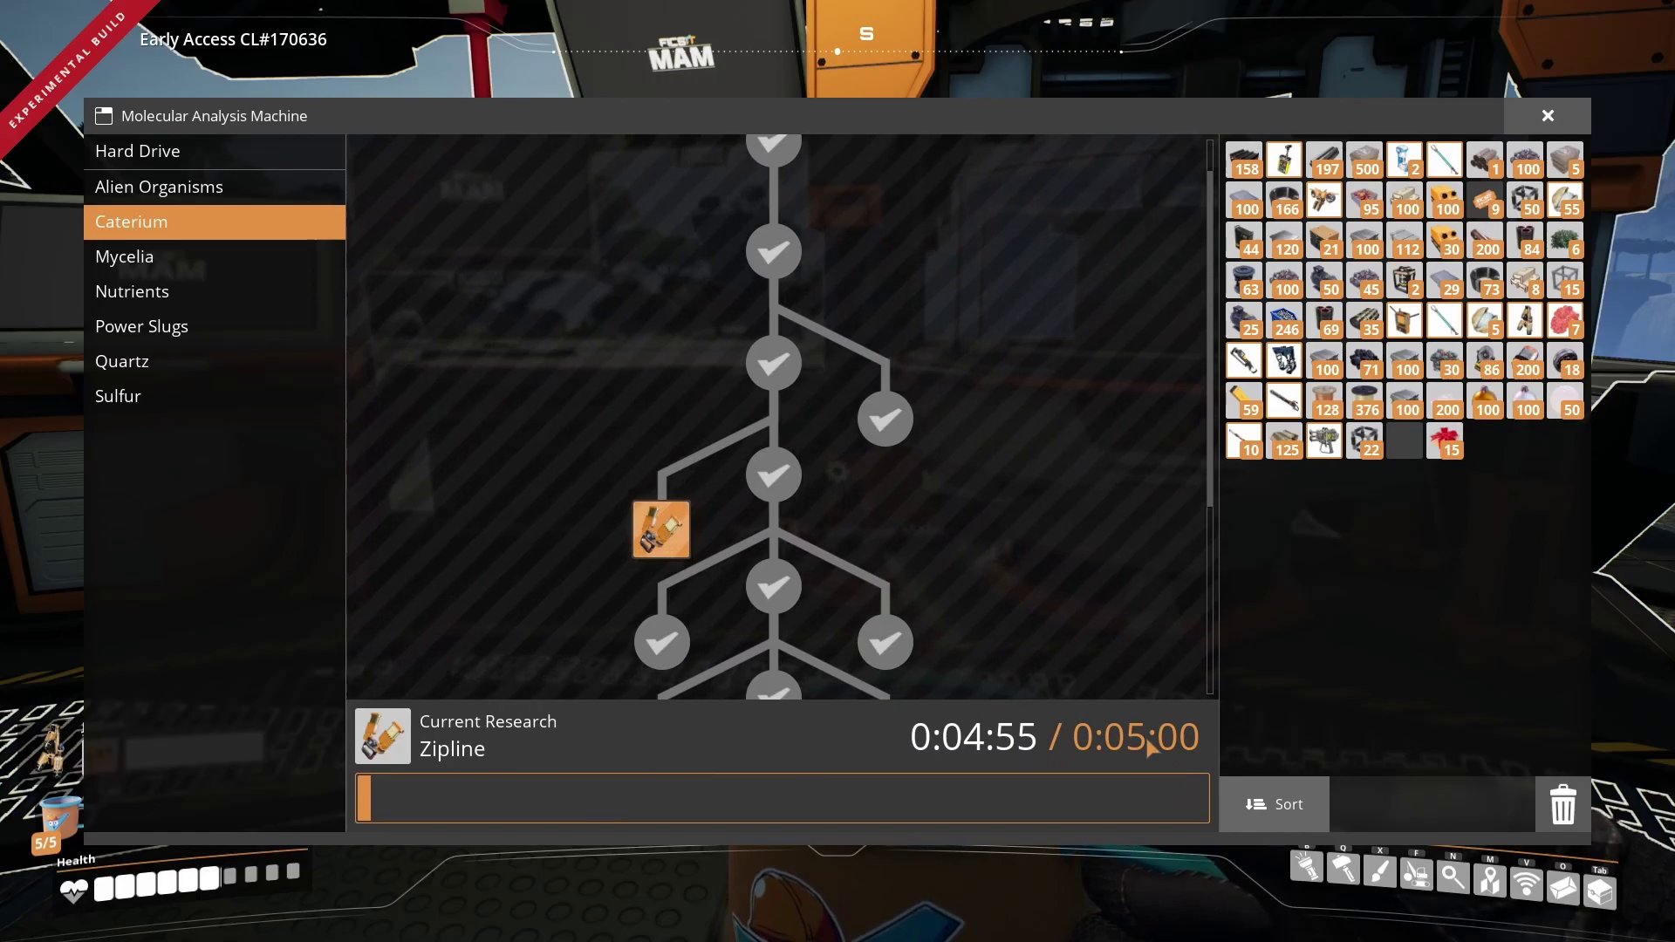
# Close the MAM, briefly reopen it to check Power Slugs, and close it again.
pyautogui.press('Escape')
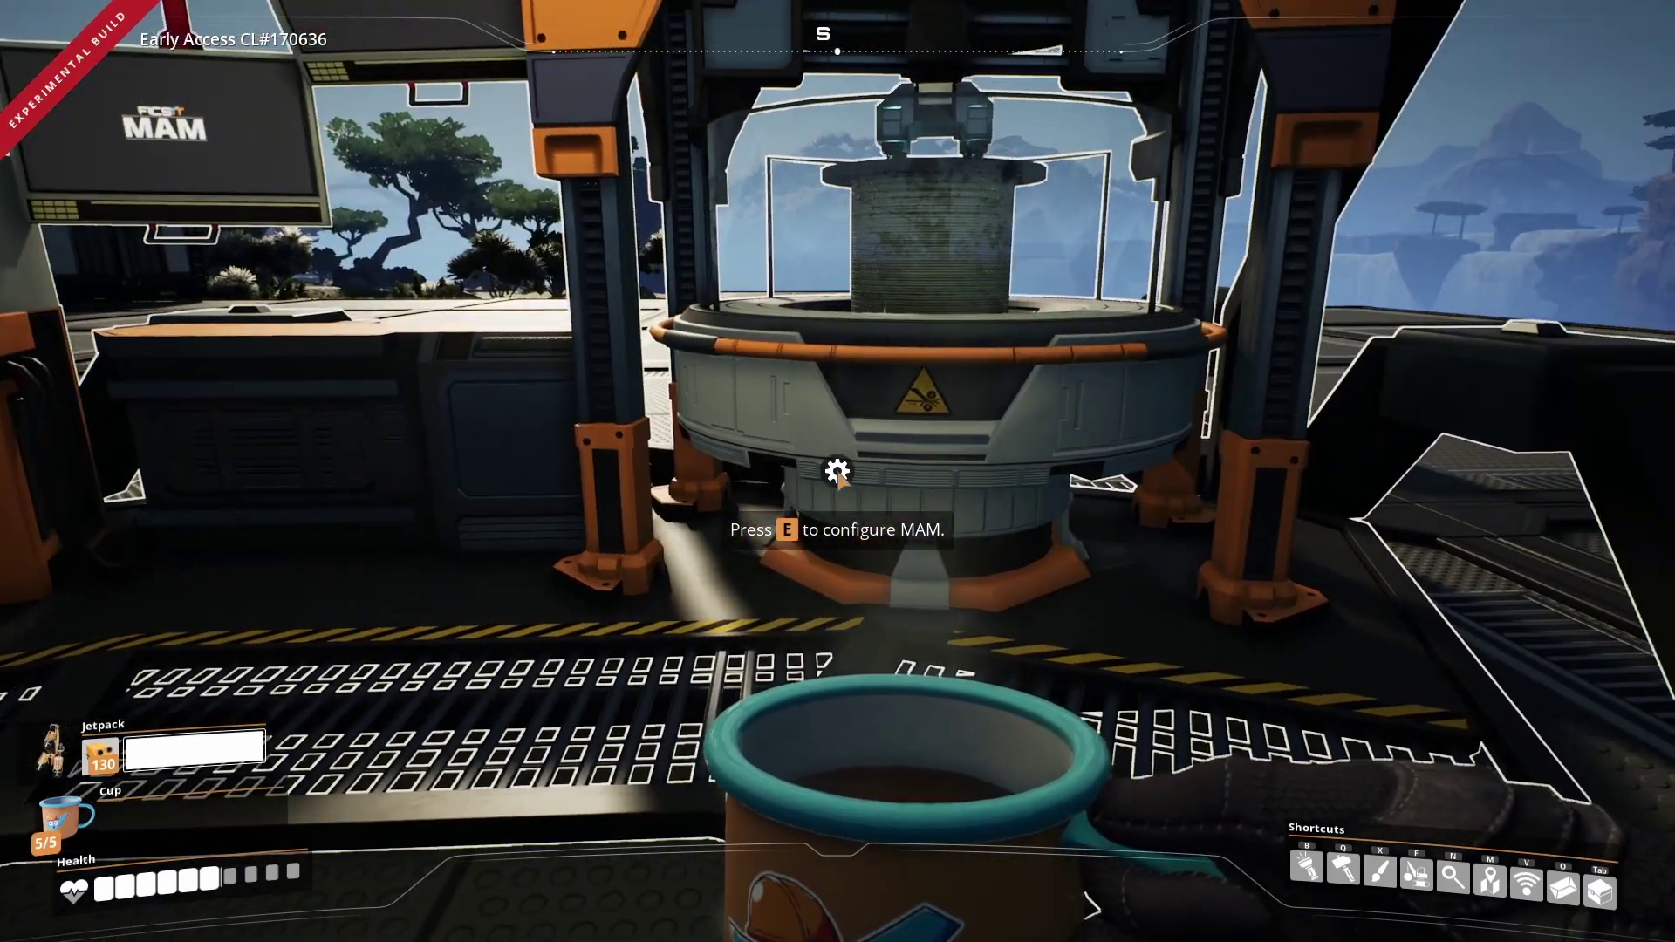
pyautogui.press('e')
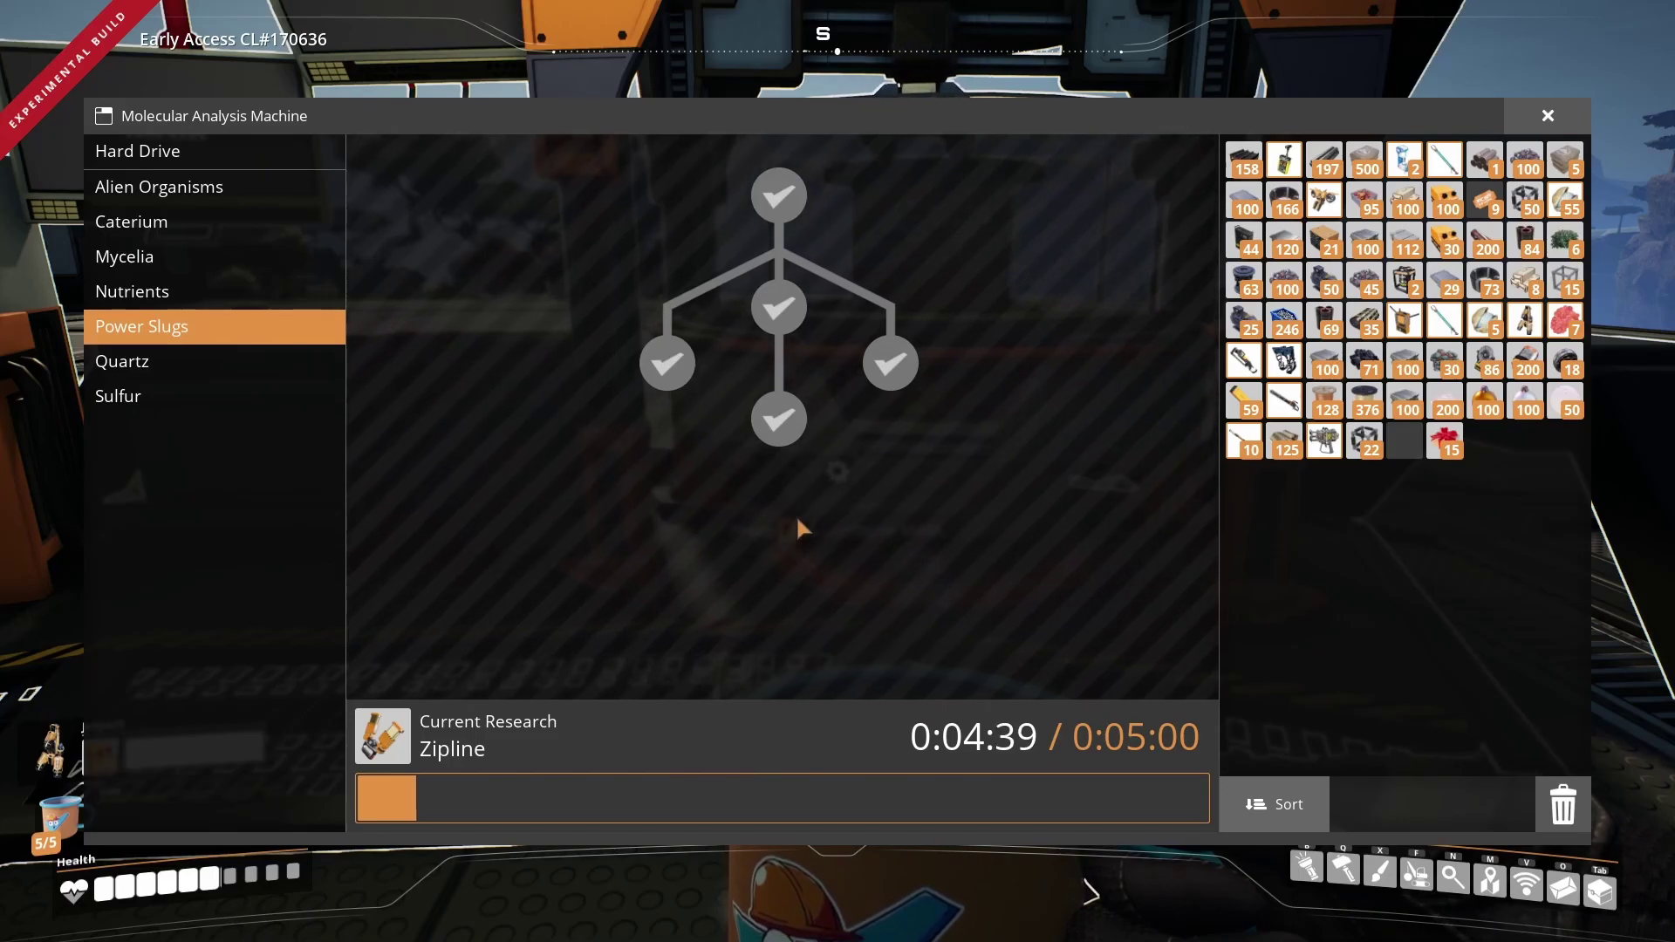
pyautogui.press('Escape')
# Walk onto the foundations, cycle equipment, toggle dismantle, and bring up the scanner on Crude Oil.
pyautogui.press('w')
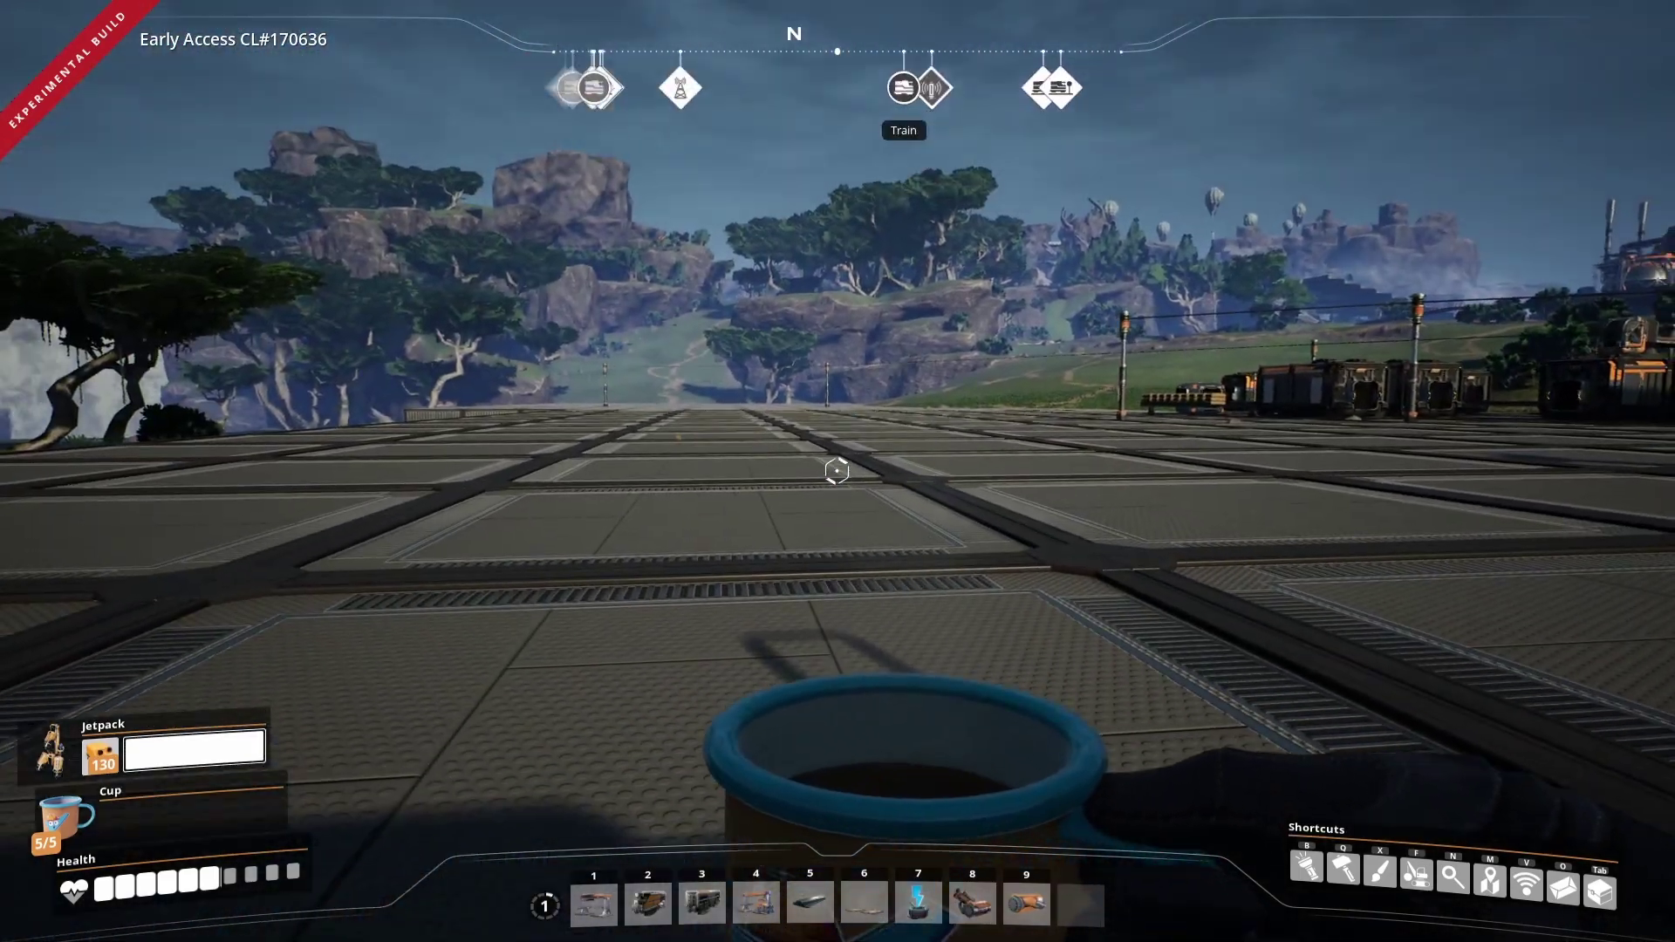
pyautogui.press('z')
pyautogui.press('z')
pyautogui.press('z')
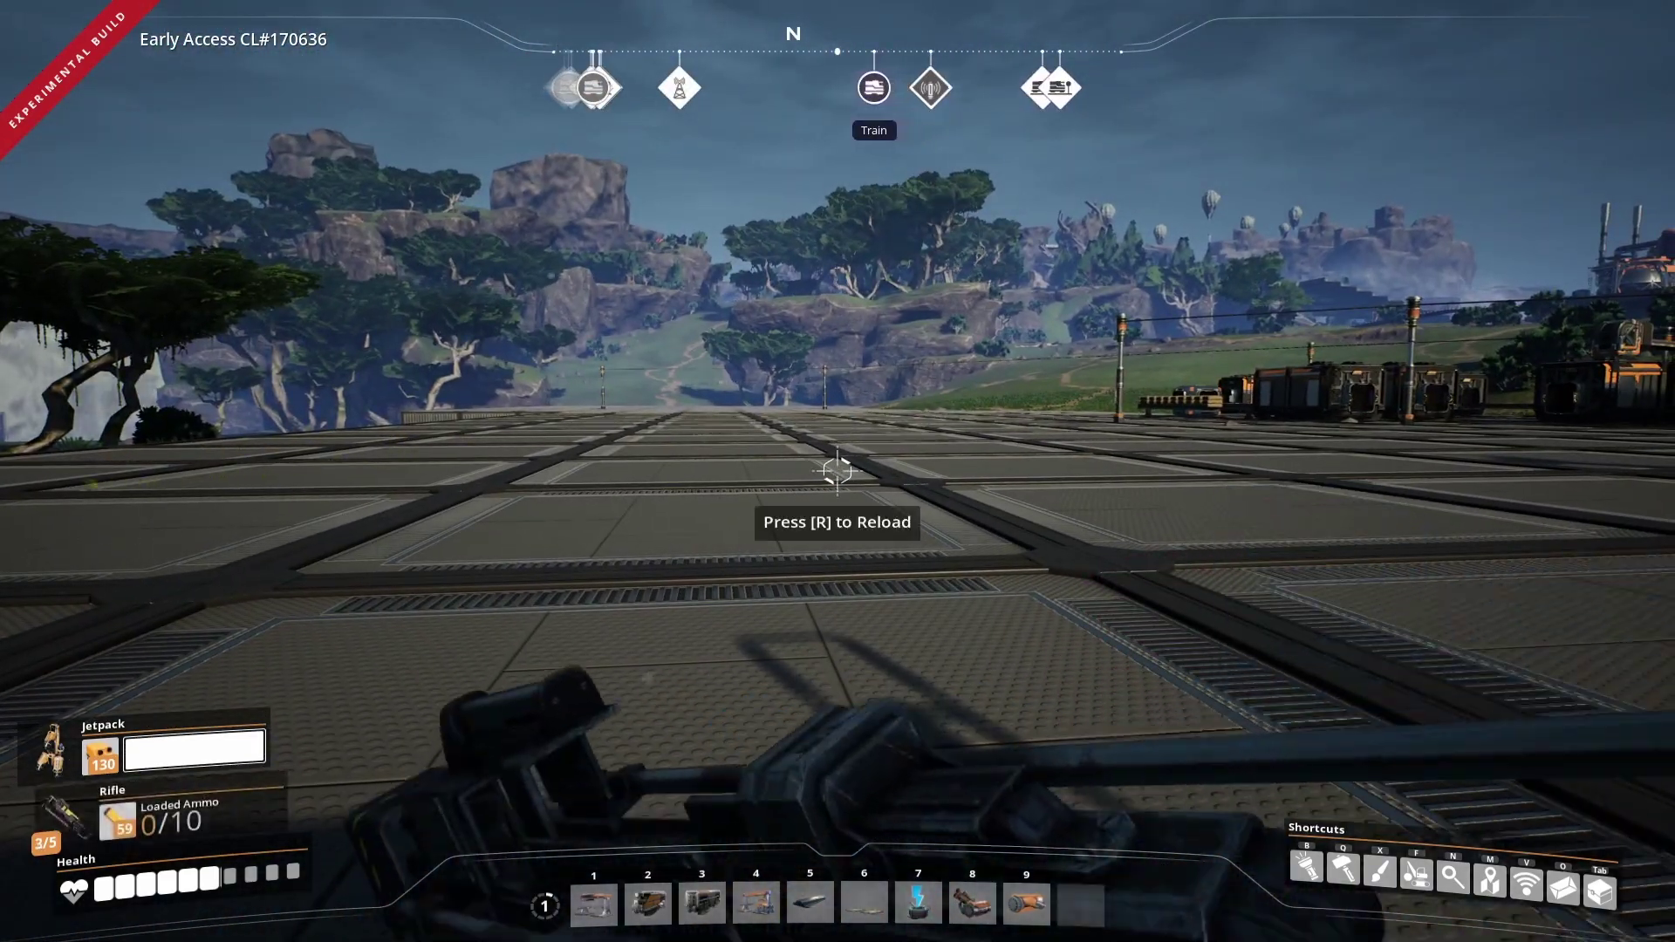
pyautogui.press('z')
pyautogui.press('z')
pyautogui.press('z')
pyautogui.press('z')
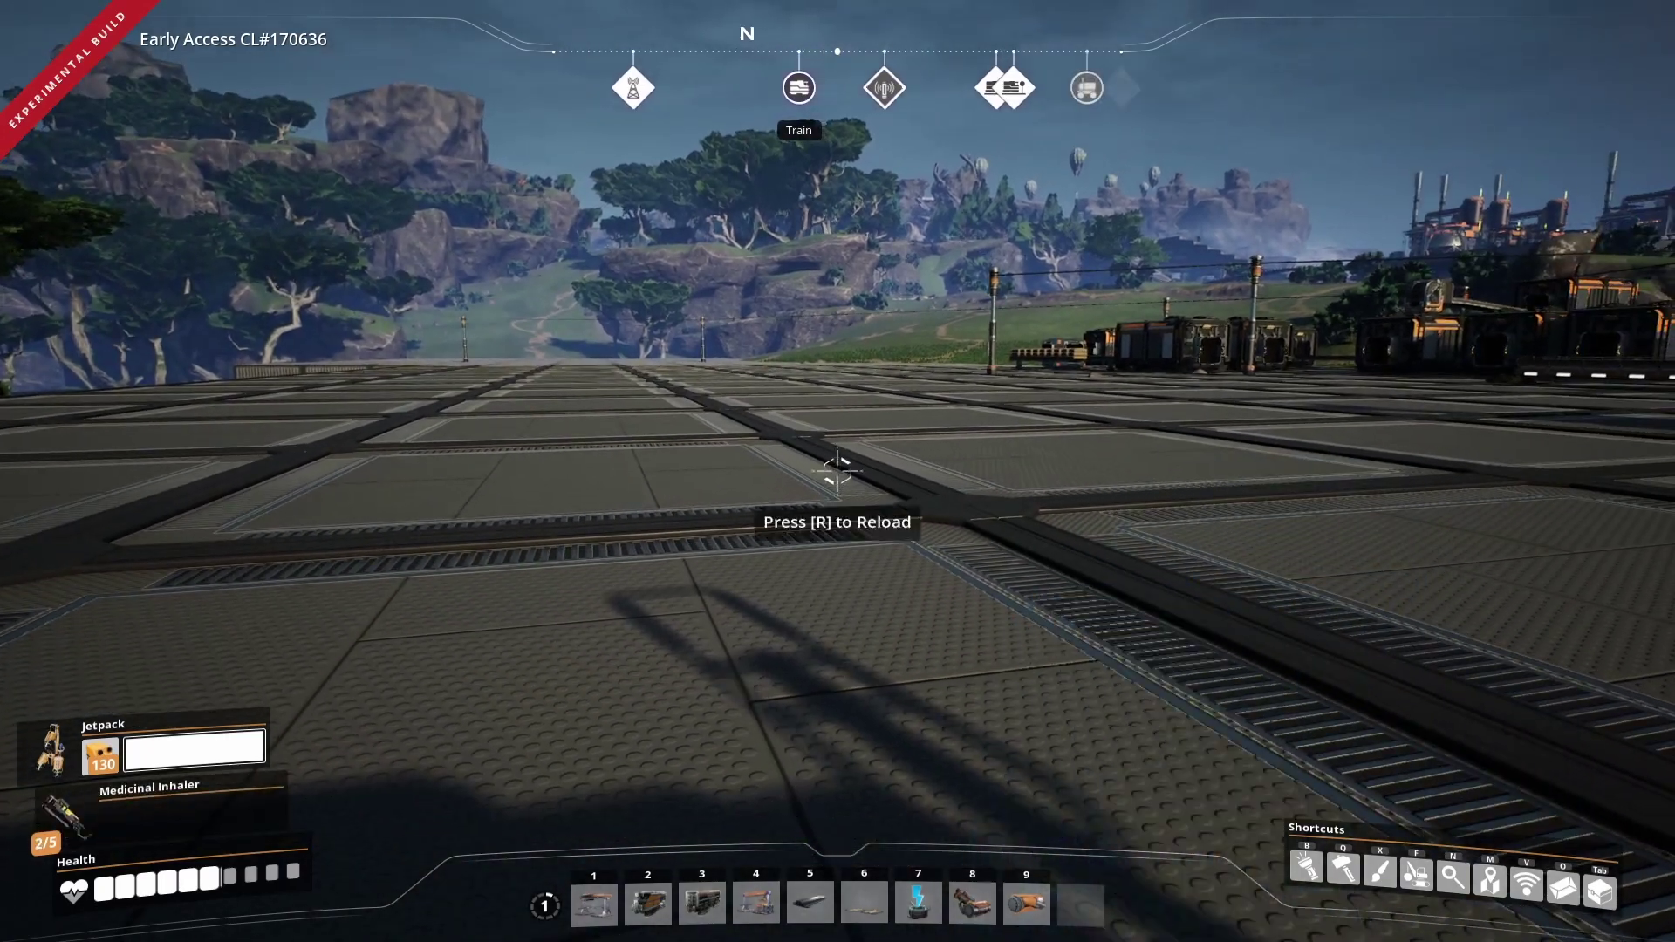
pyautogui.press('z')
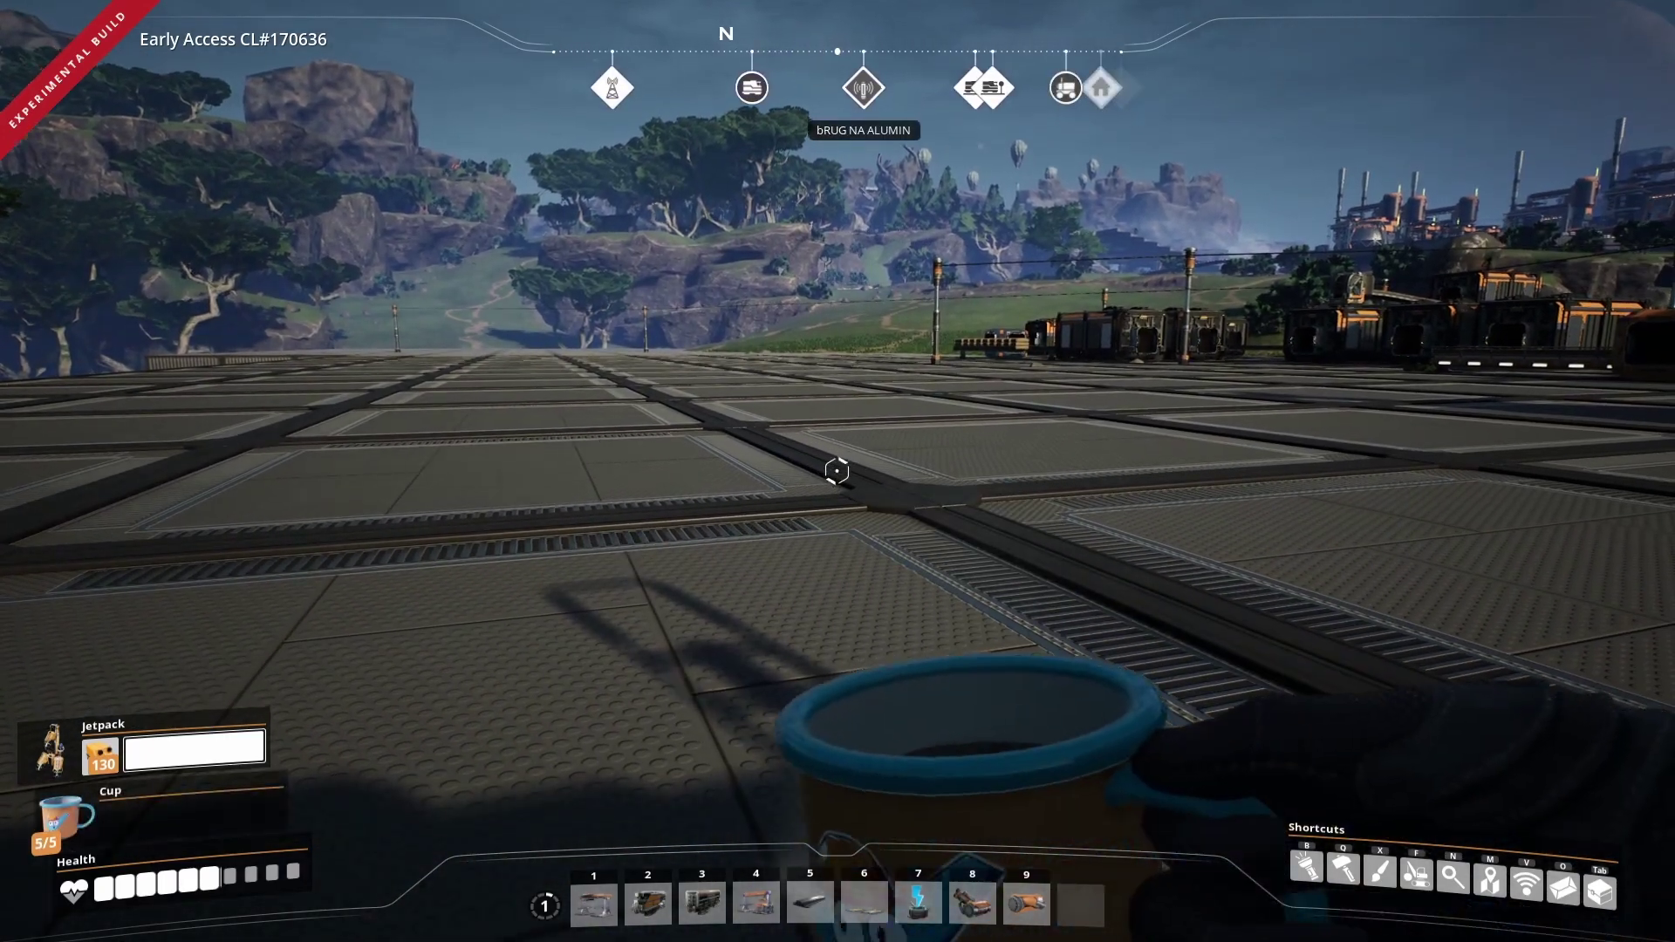
pyautogui.press('f')
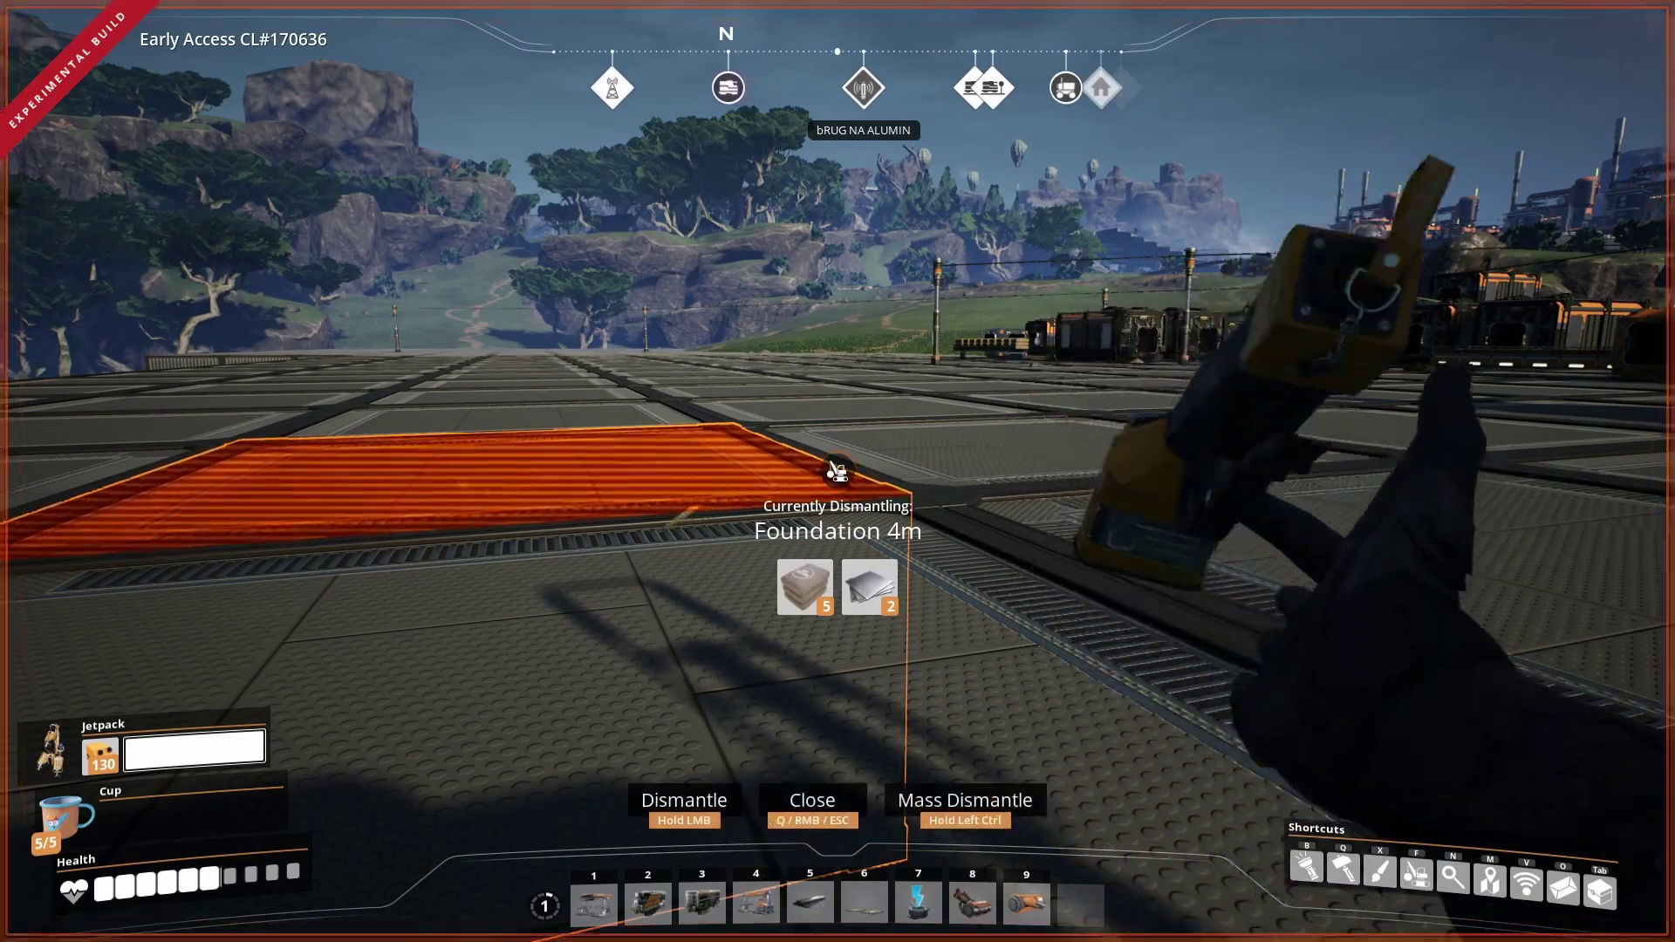
pyautogui.press('f')
pyautogui.press('v')
pyautogui.press('v')
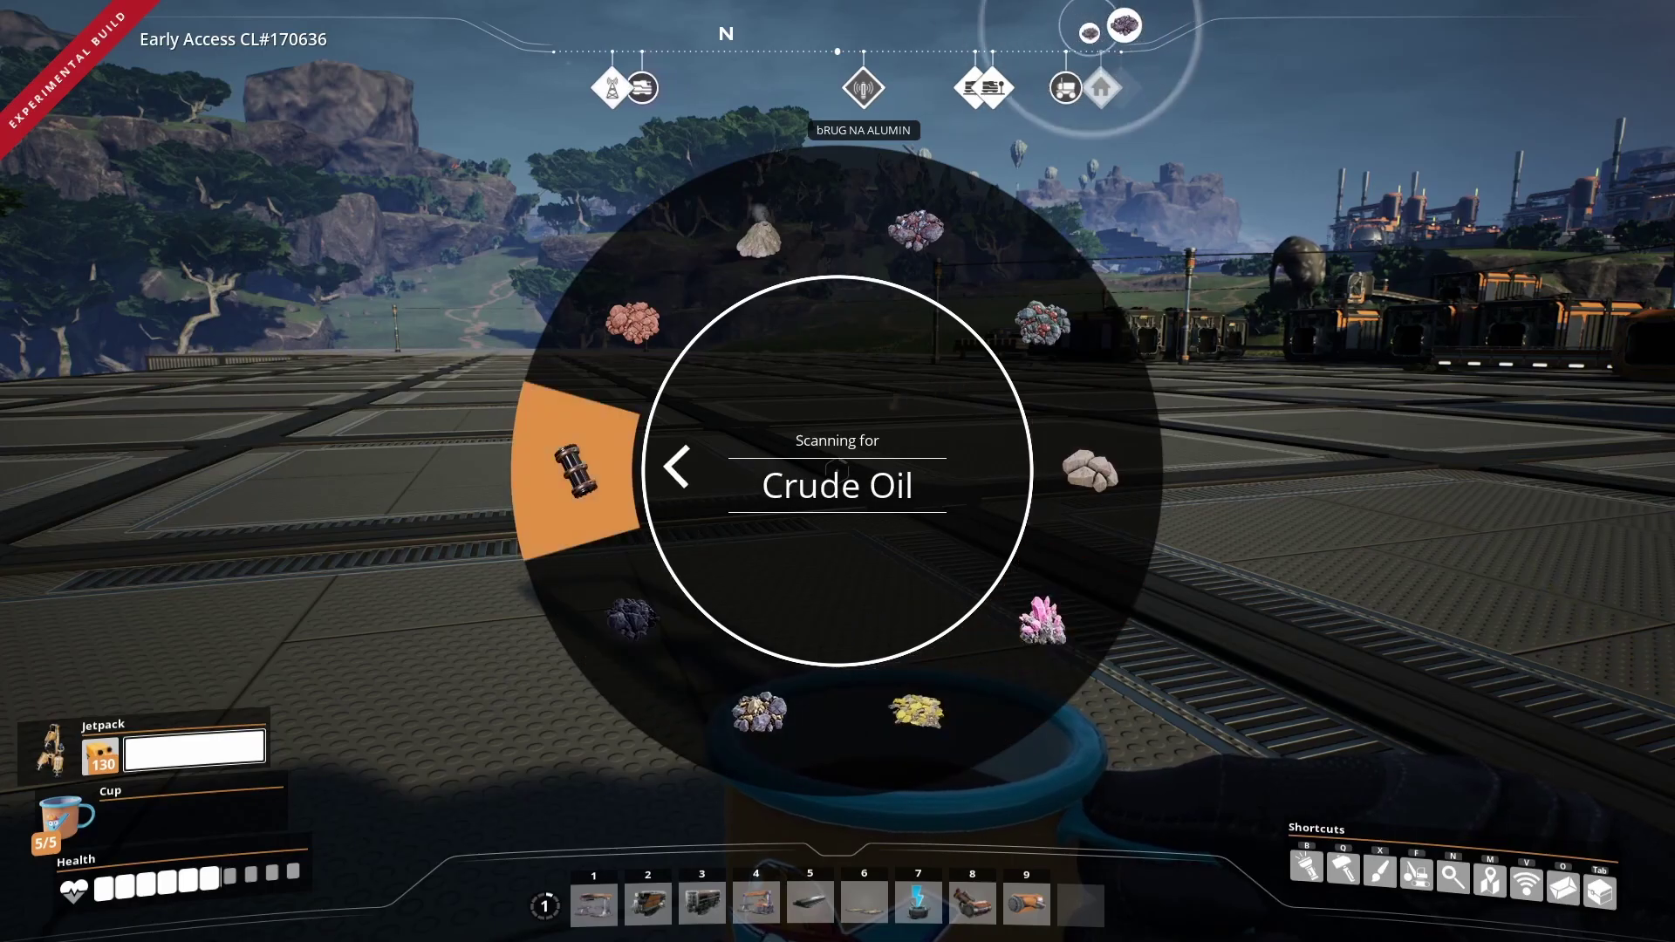
pyautogui.click(838, 471)
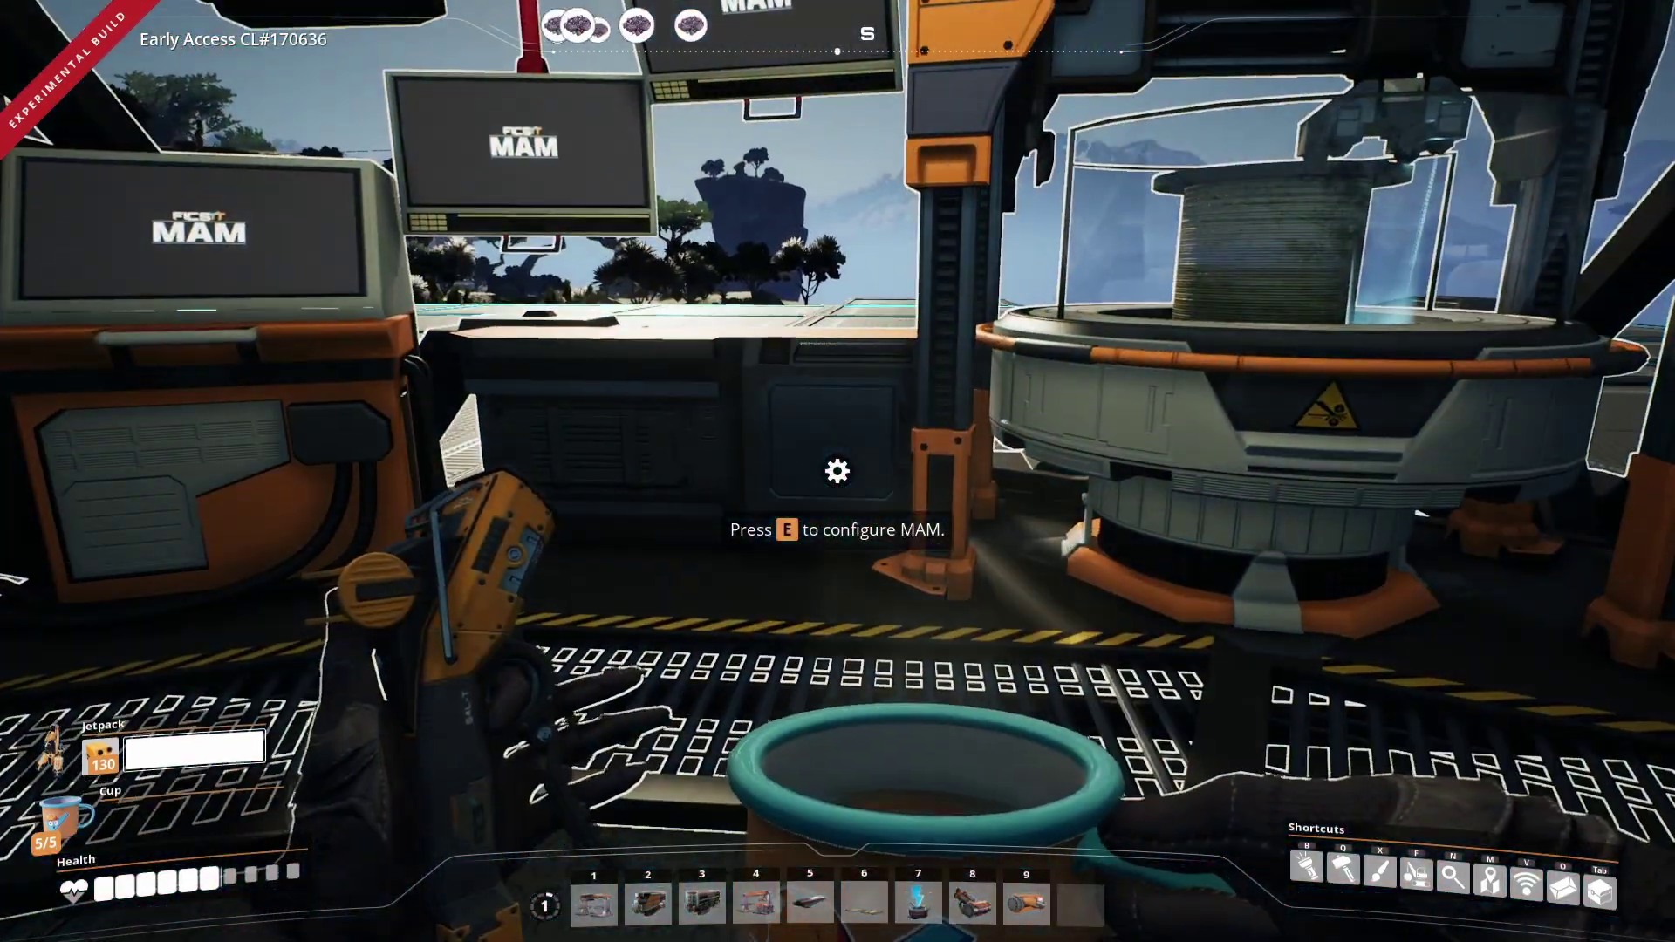
pyautogui.press('e')
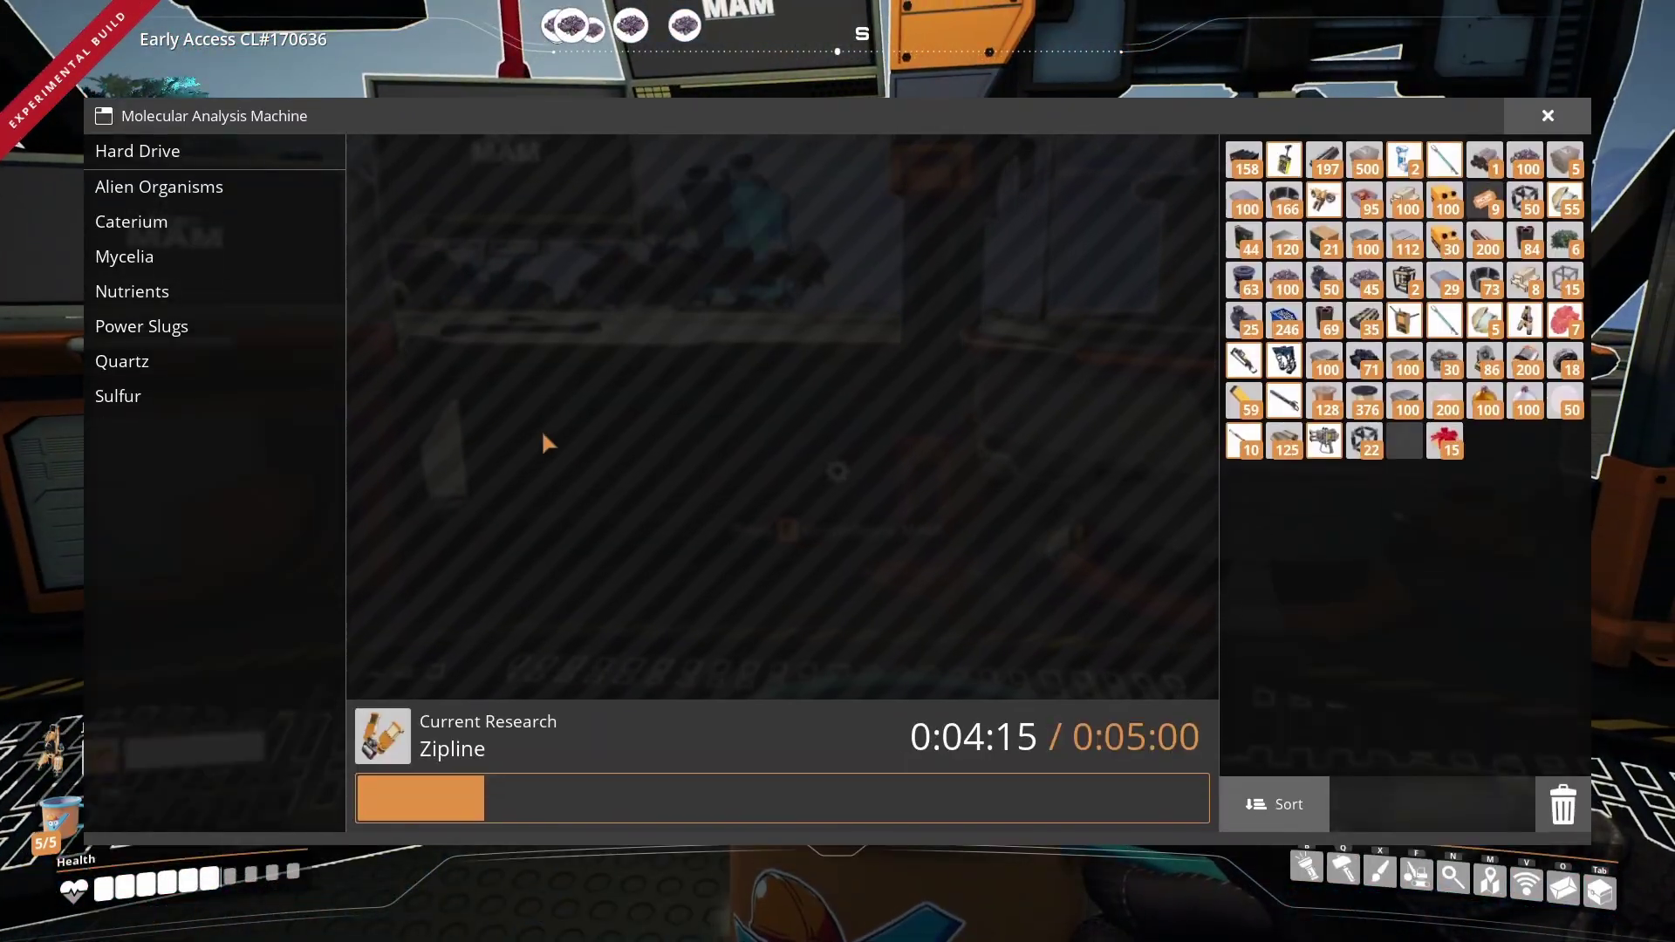
pyautogui.click(196, 224)
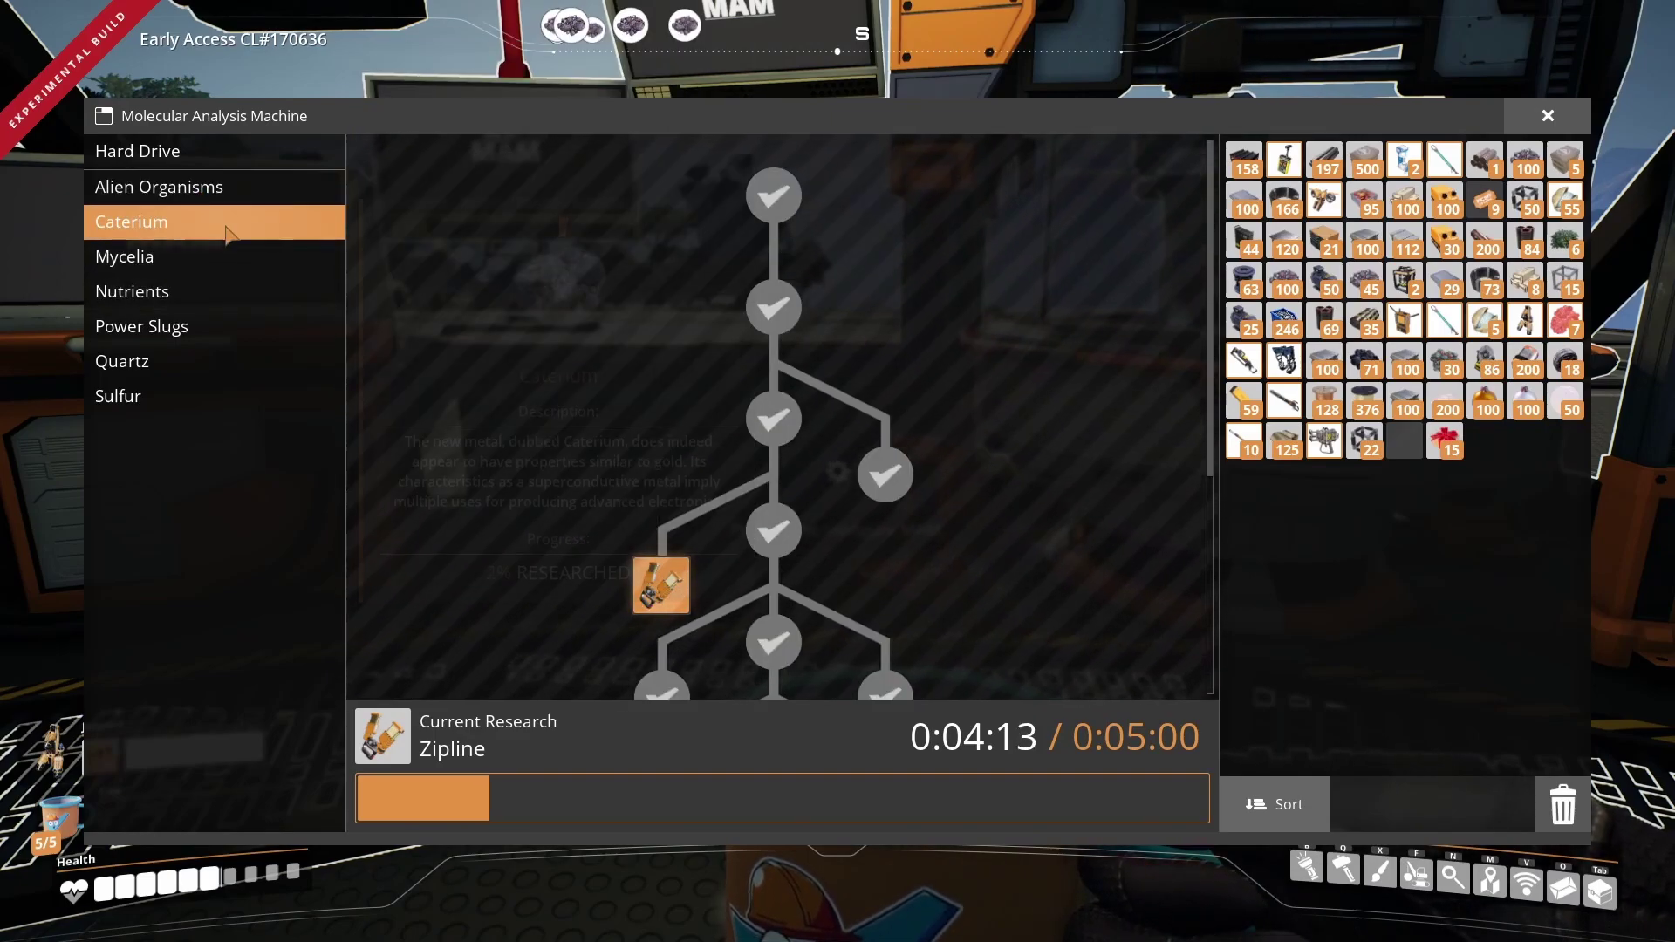
pyautogui.scroll(-3, 624, 341)
pyautogui.scroll(-3, 497, 326)
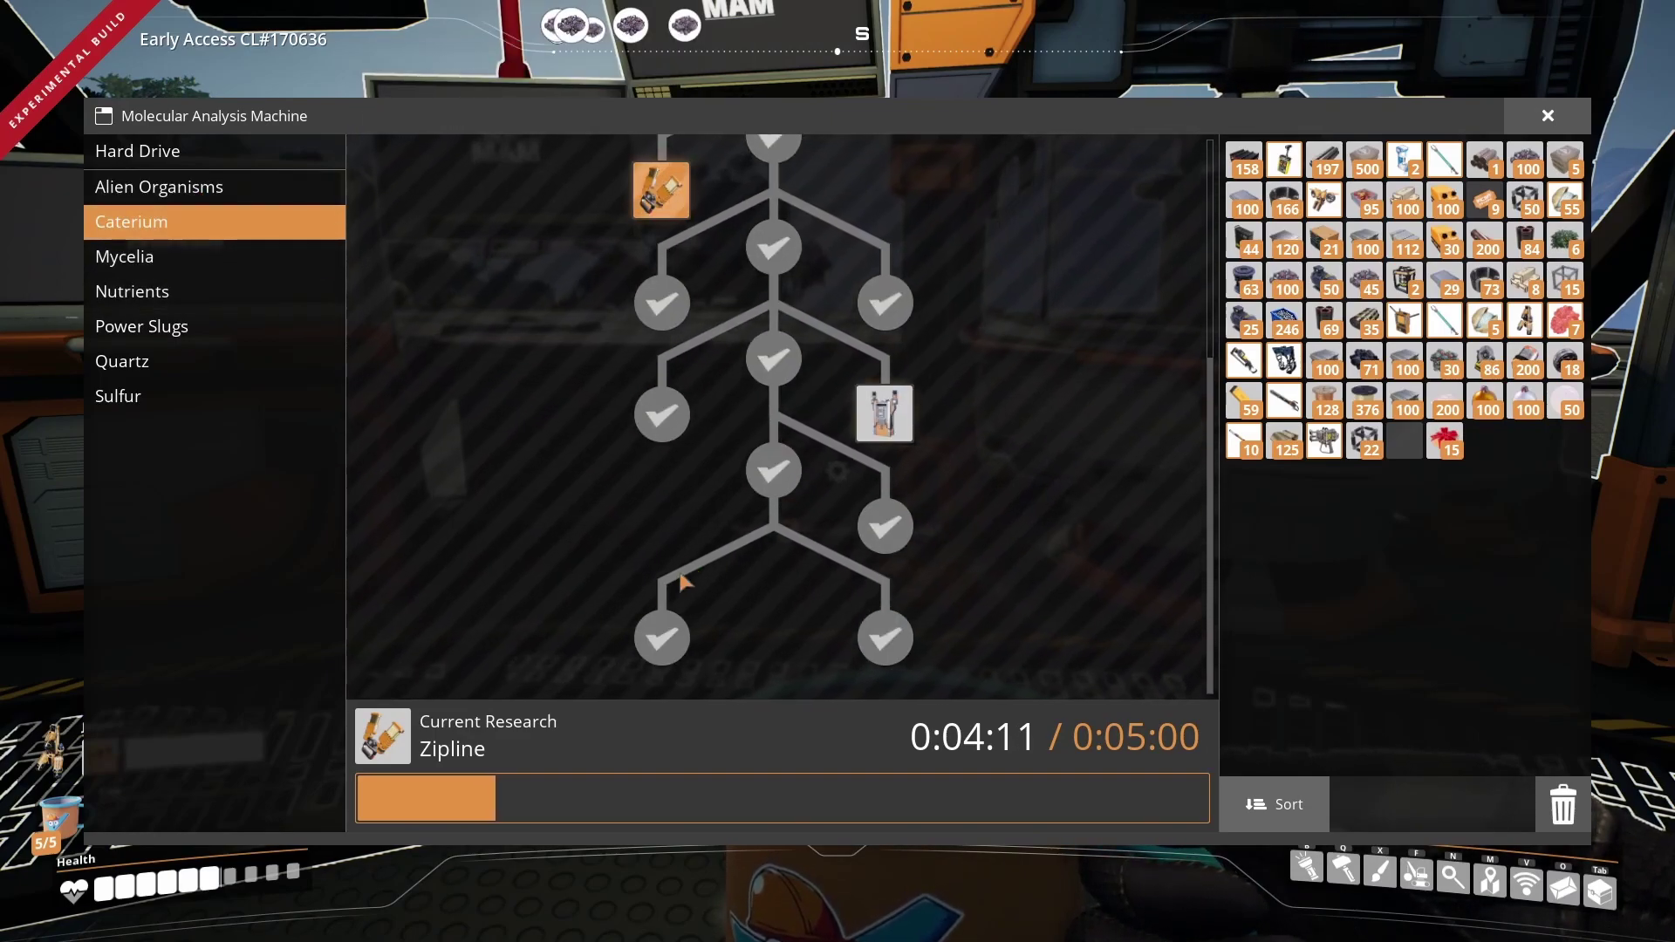
pyautogui.click(236, 360)
pyautogui.scroll(-3, 911, 498)
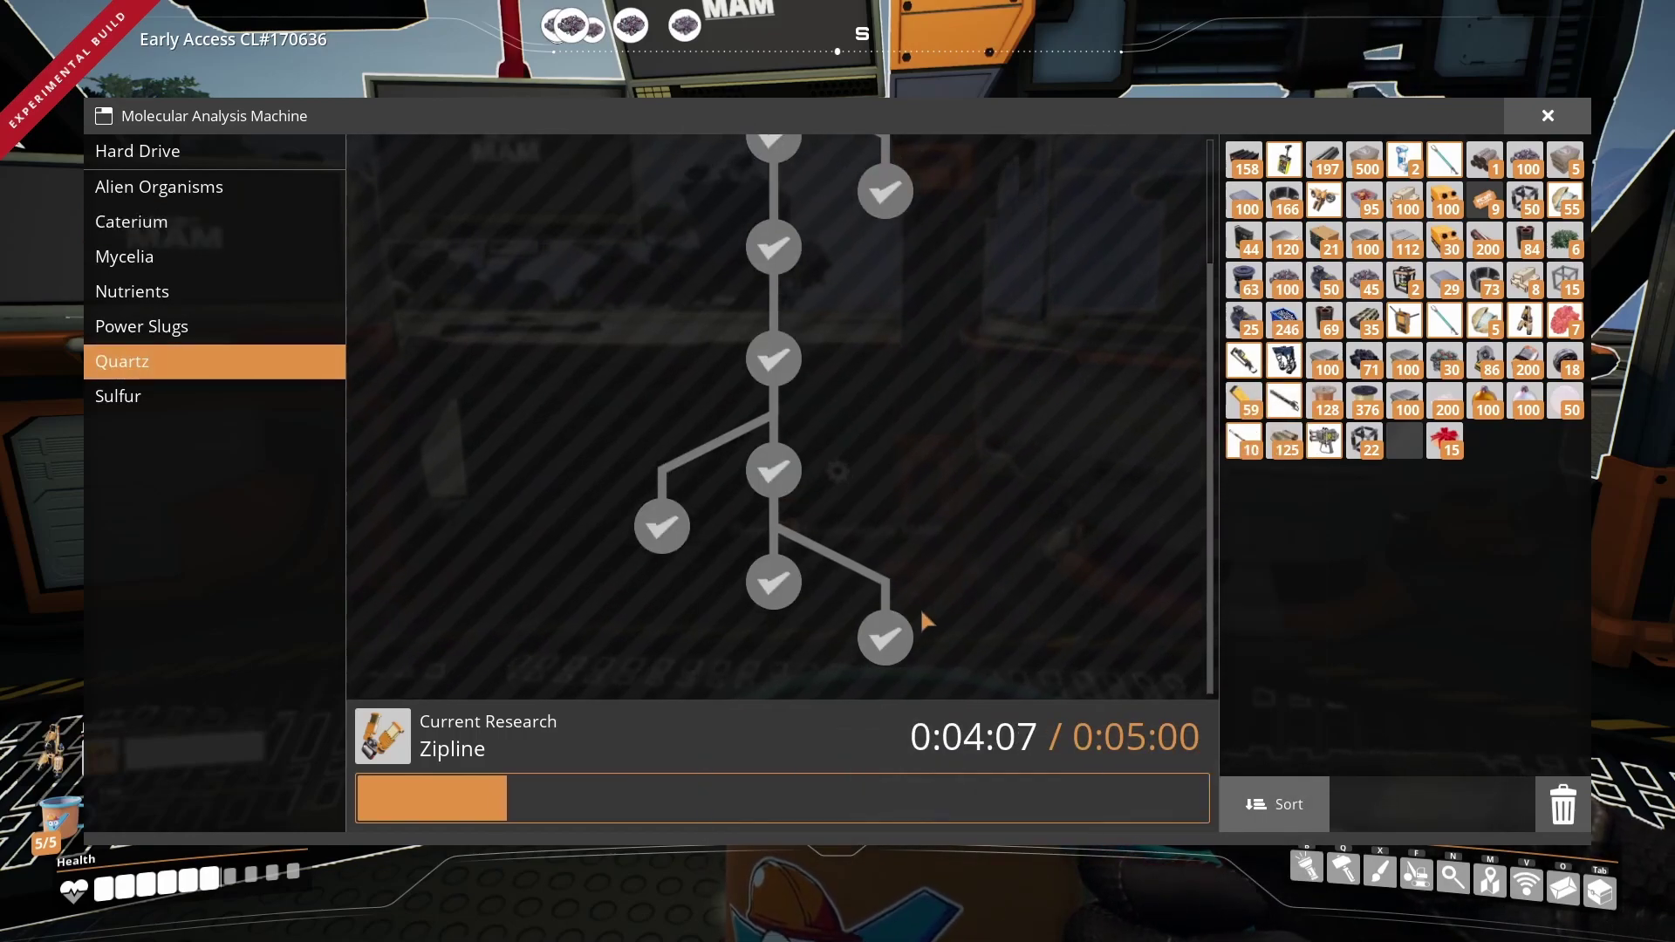
pyautogui.scroll(3, 804, 561)
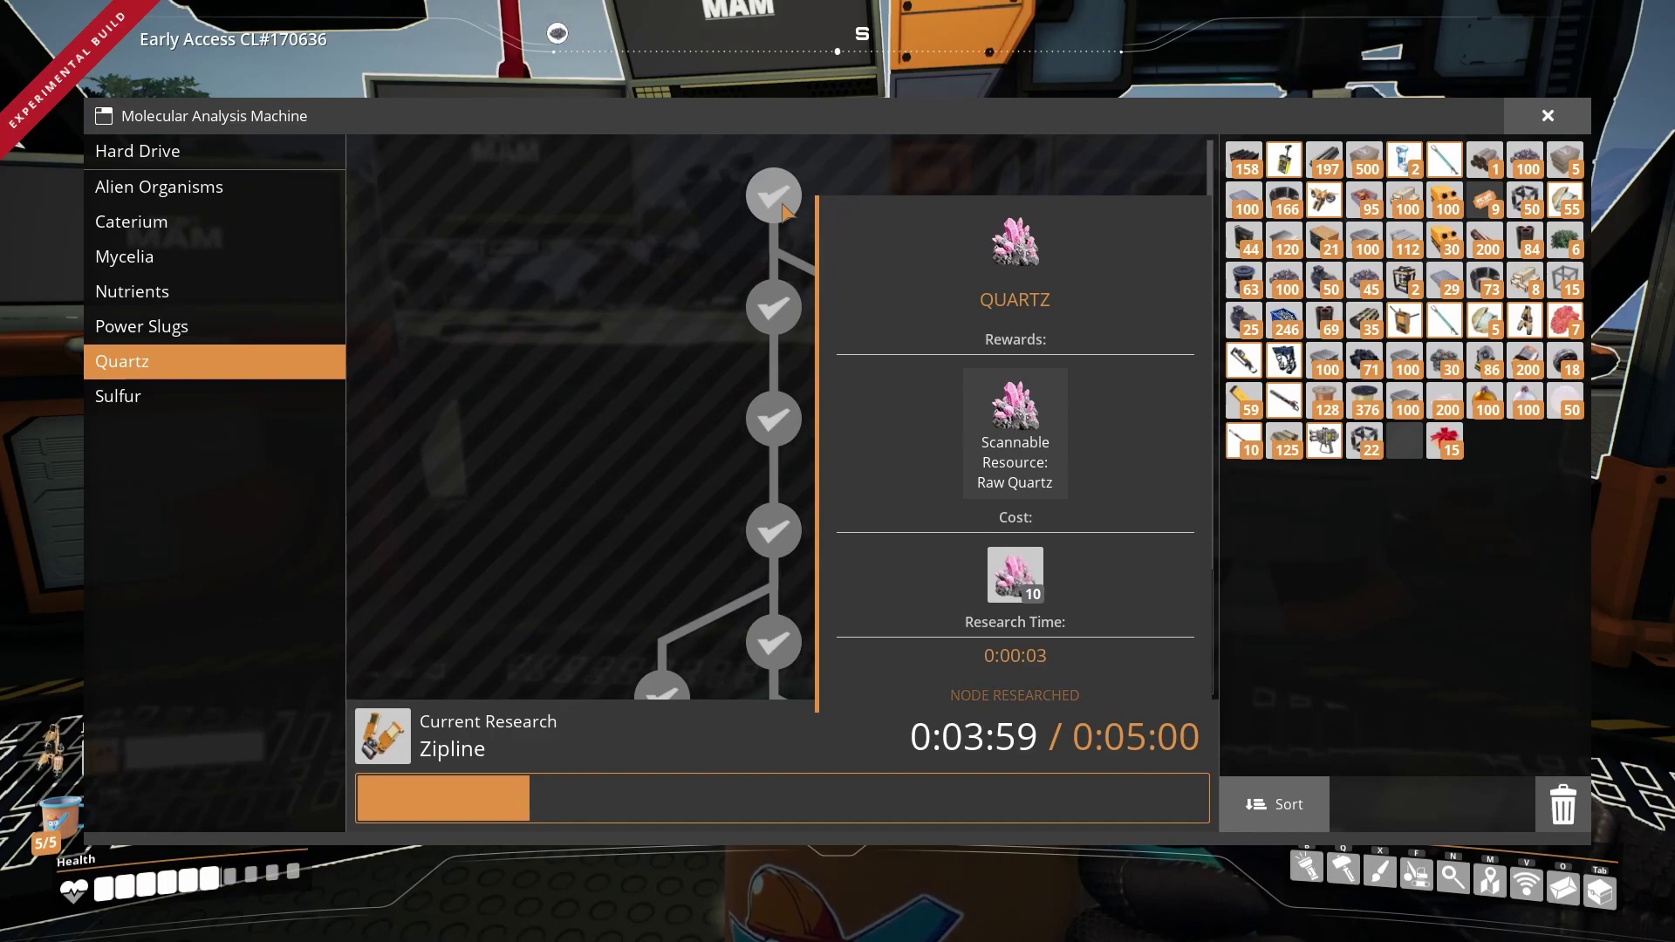
pyautogui.click(289, 397)
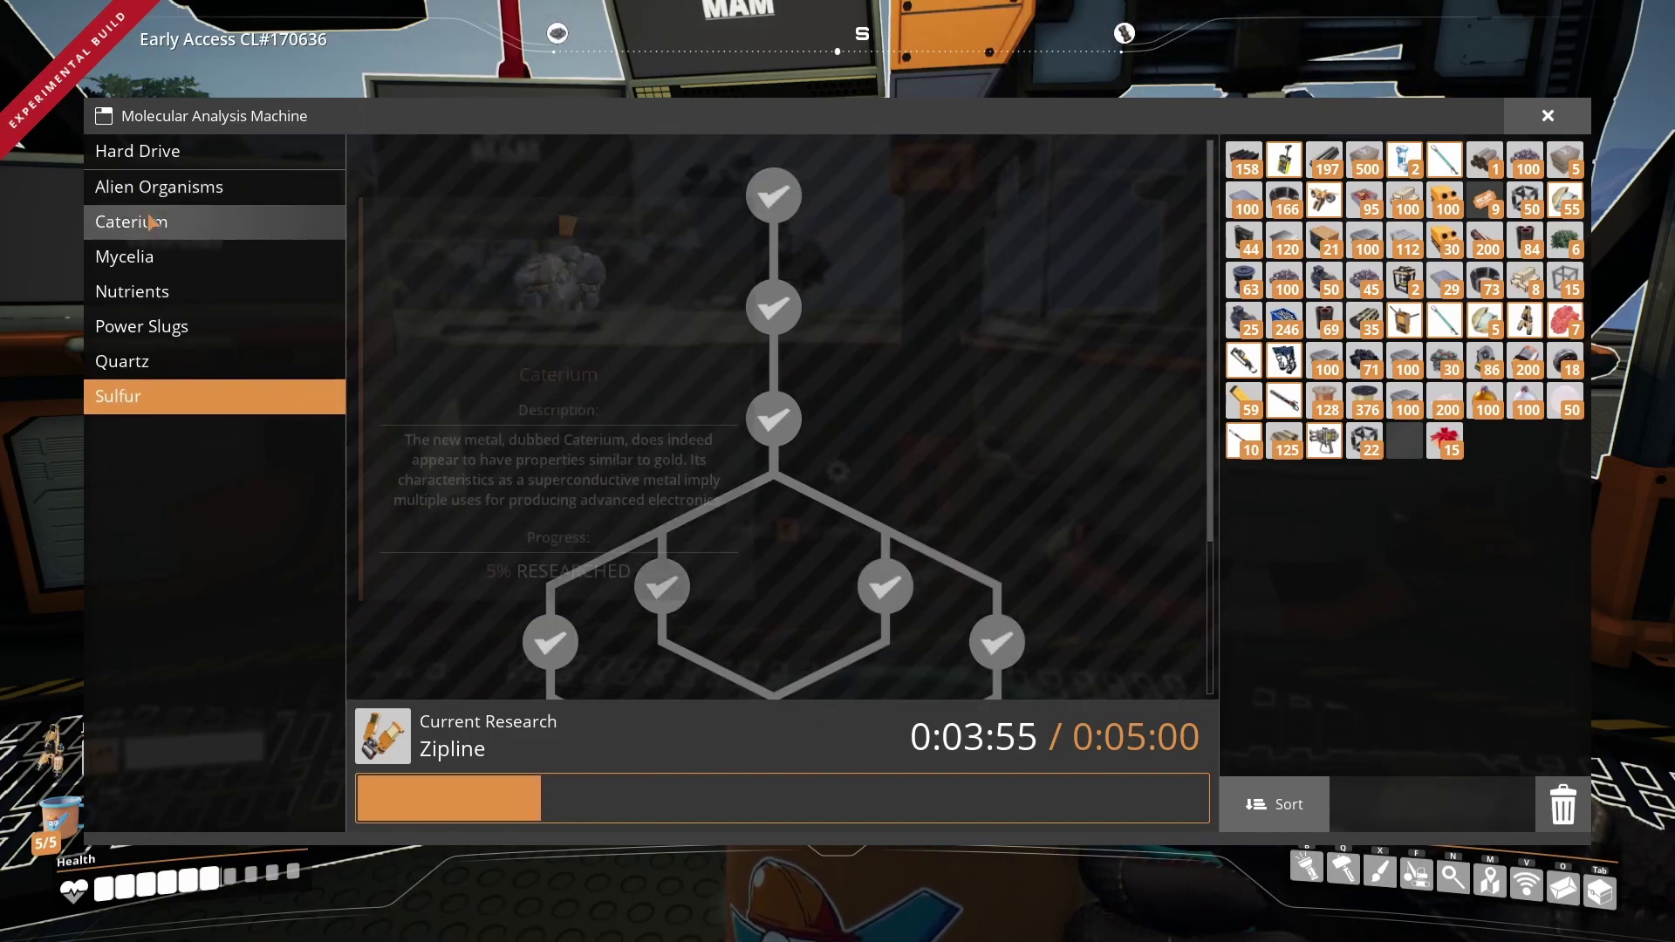
pyautogui.click(196, 186)
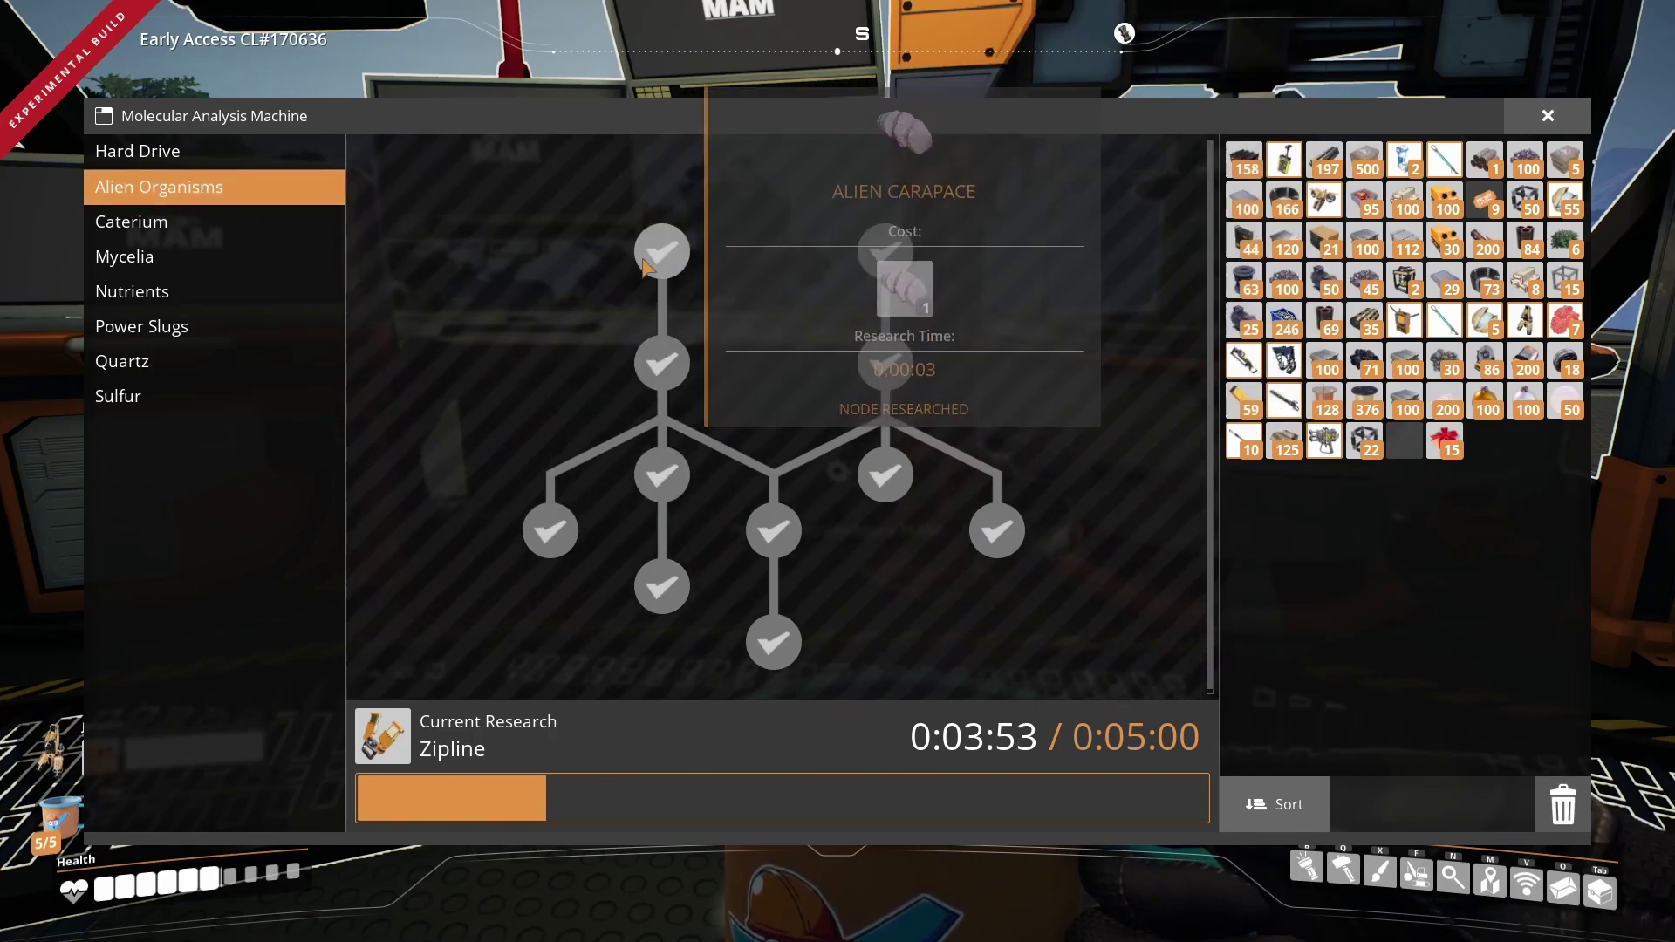
pyautogui.moveTo(885, 363)
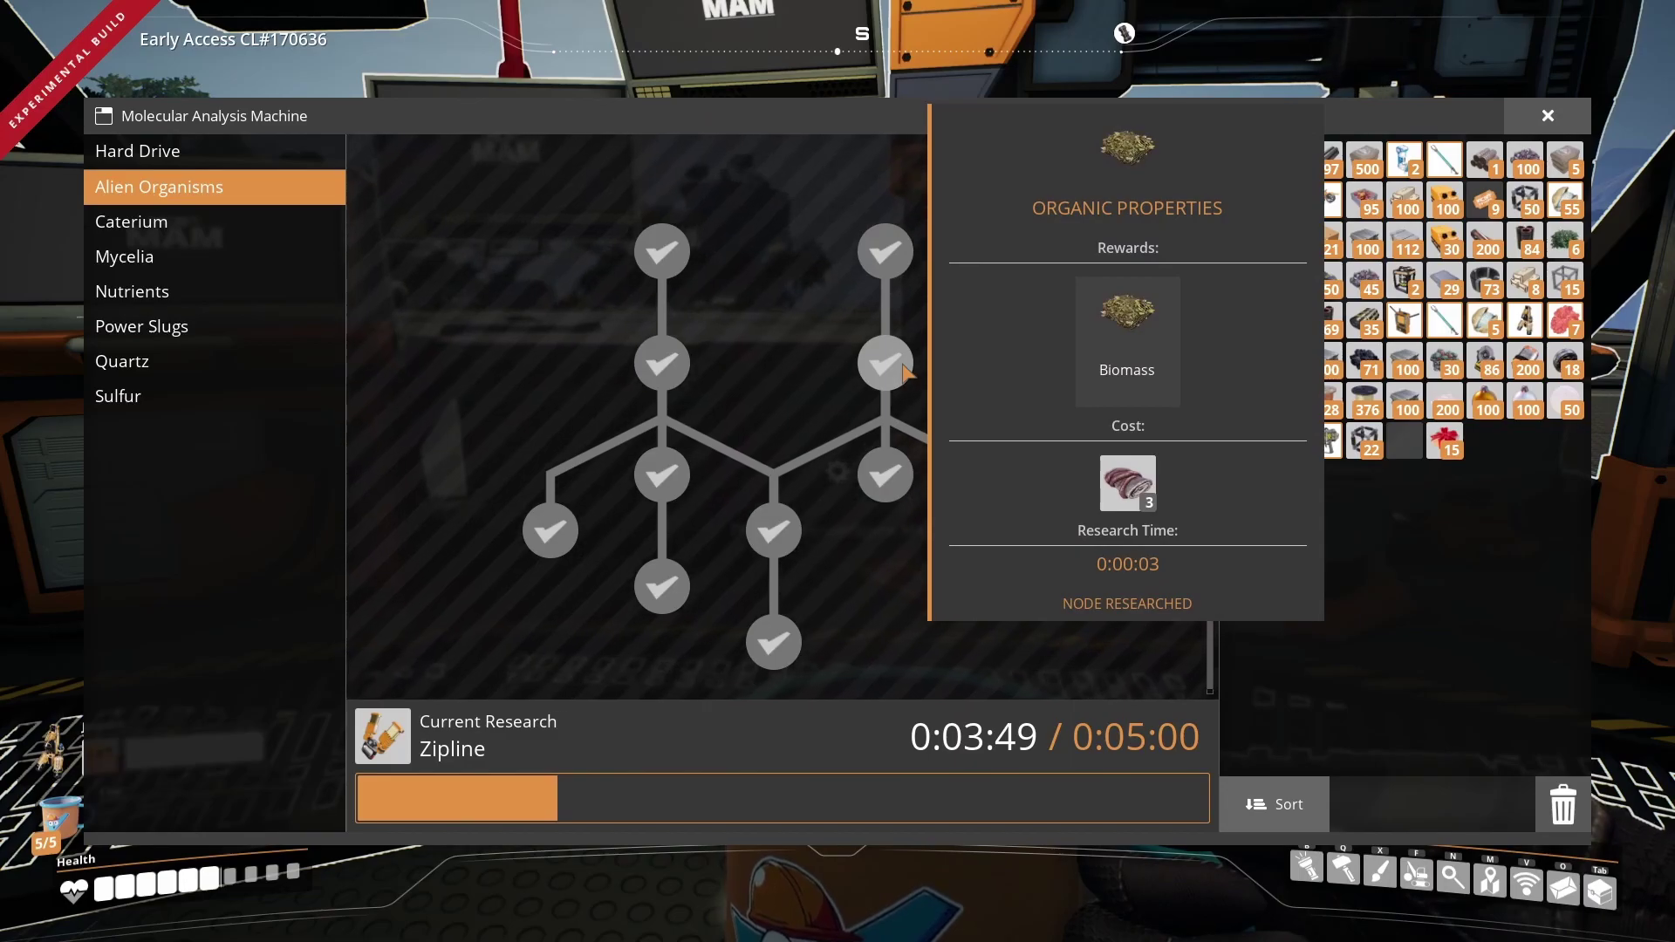
# Close the MAM, circle to its console, and reopen it on the Hard Drive entry.
pyautogui.press('Escape')
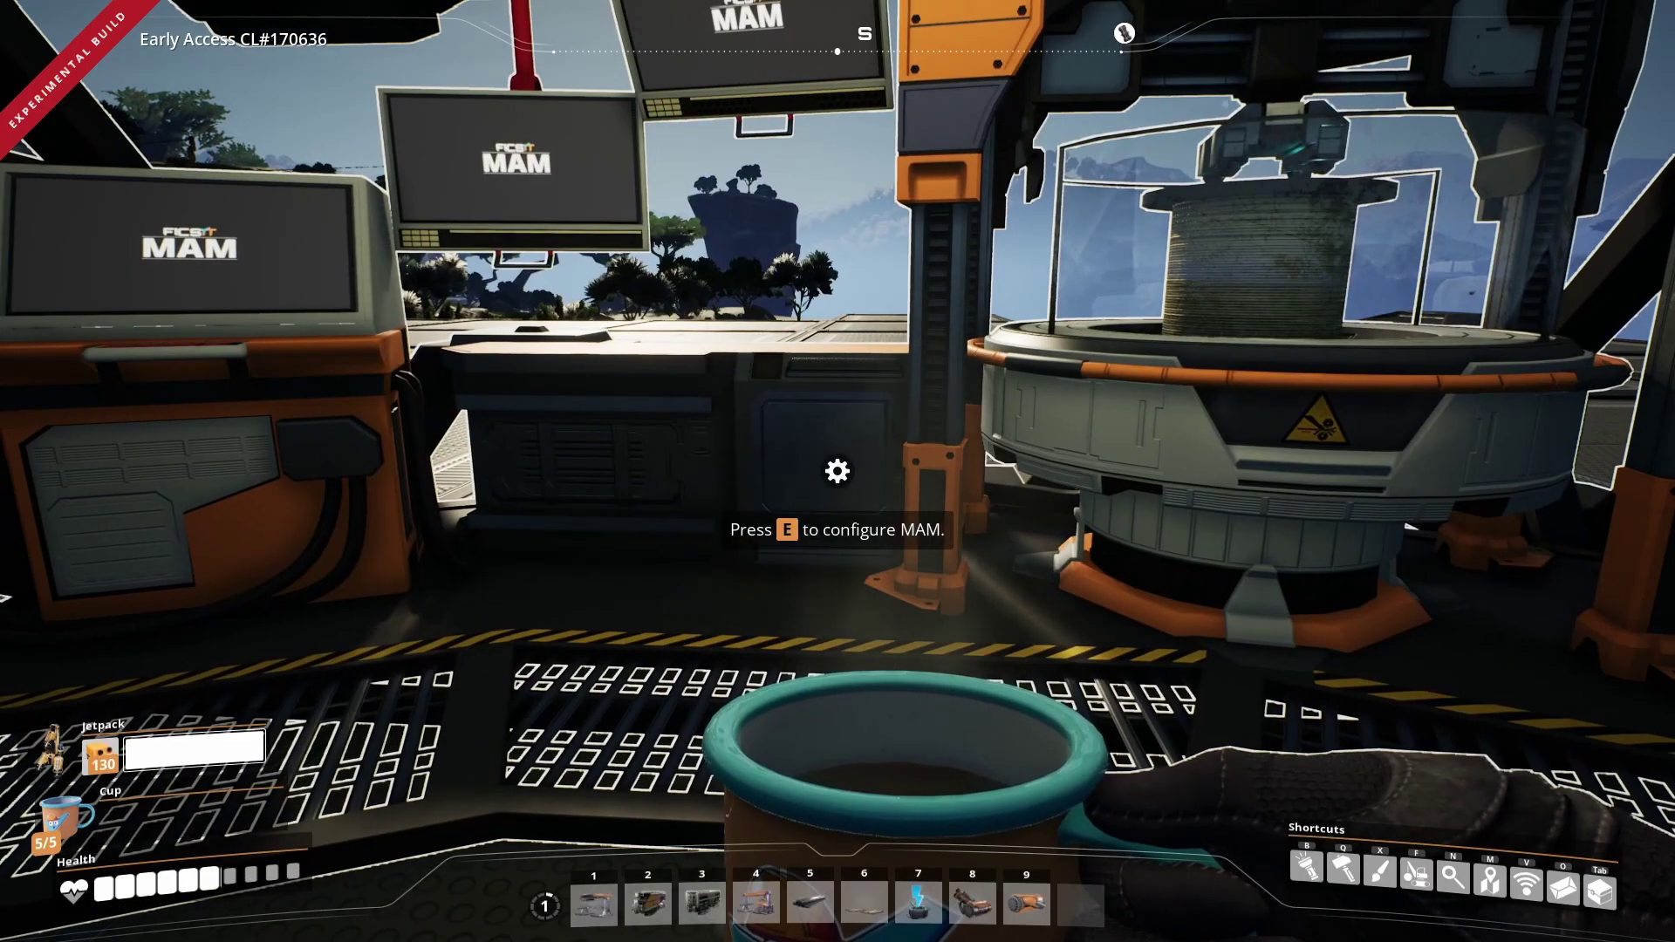
pyautogui.press('s')
pyautogui.press('w')
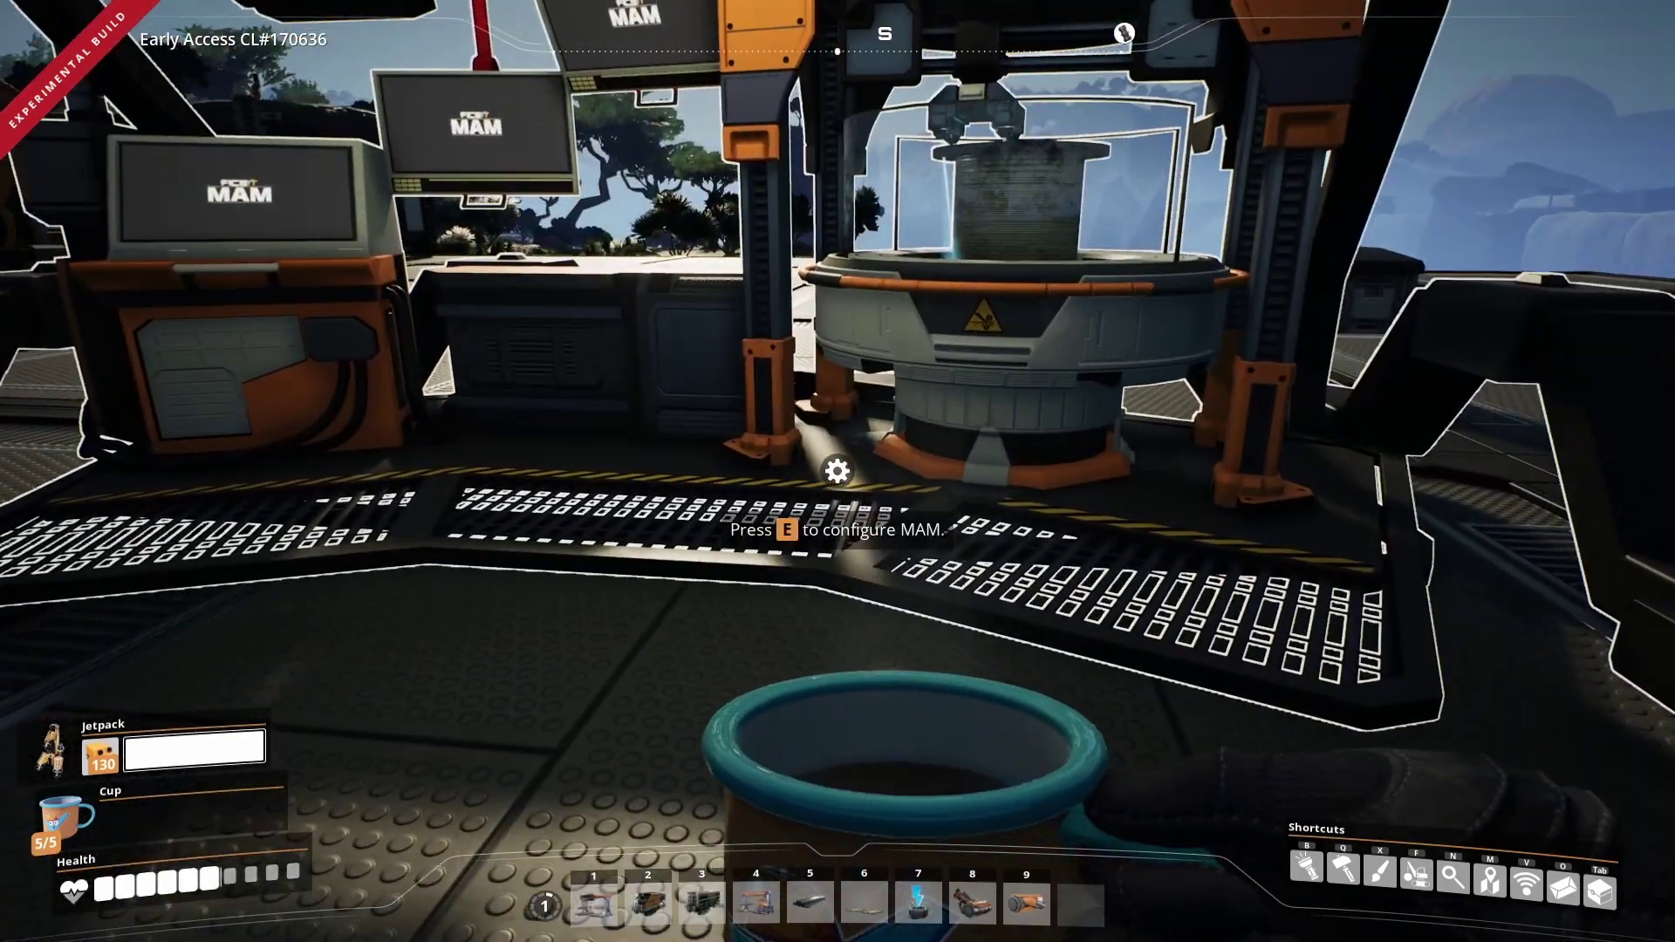
pyautogui.press('w')
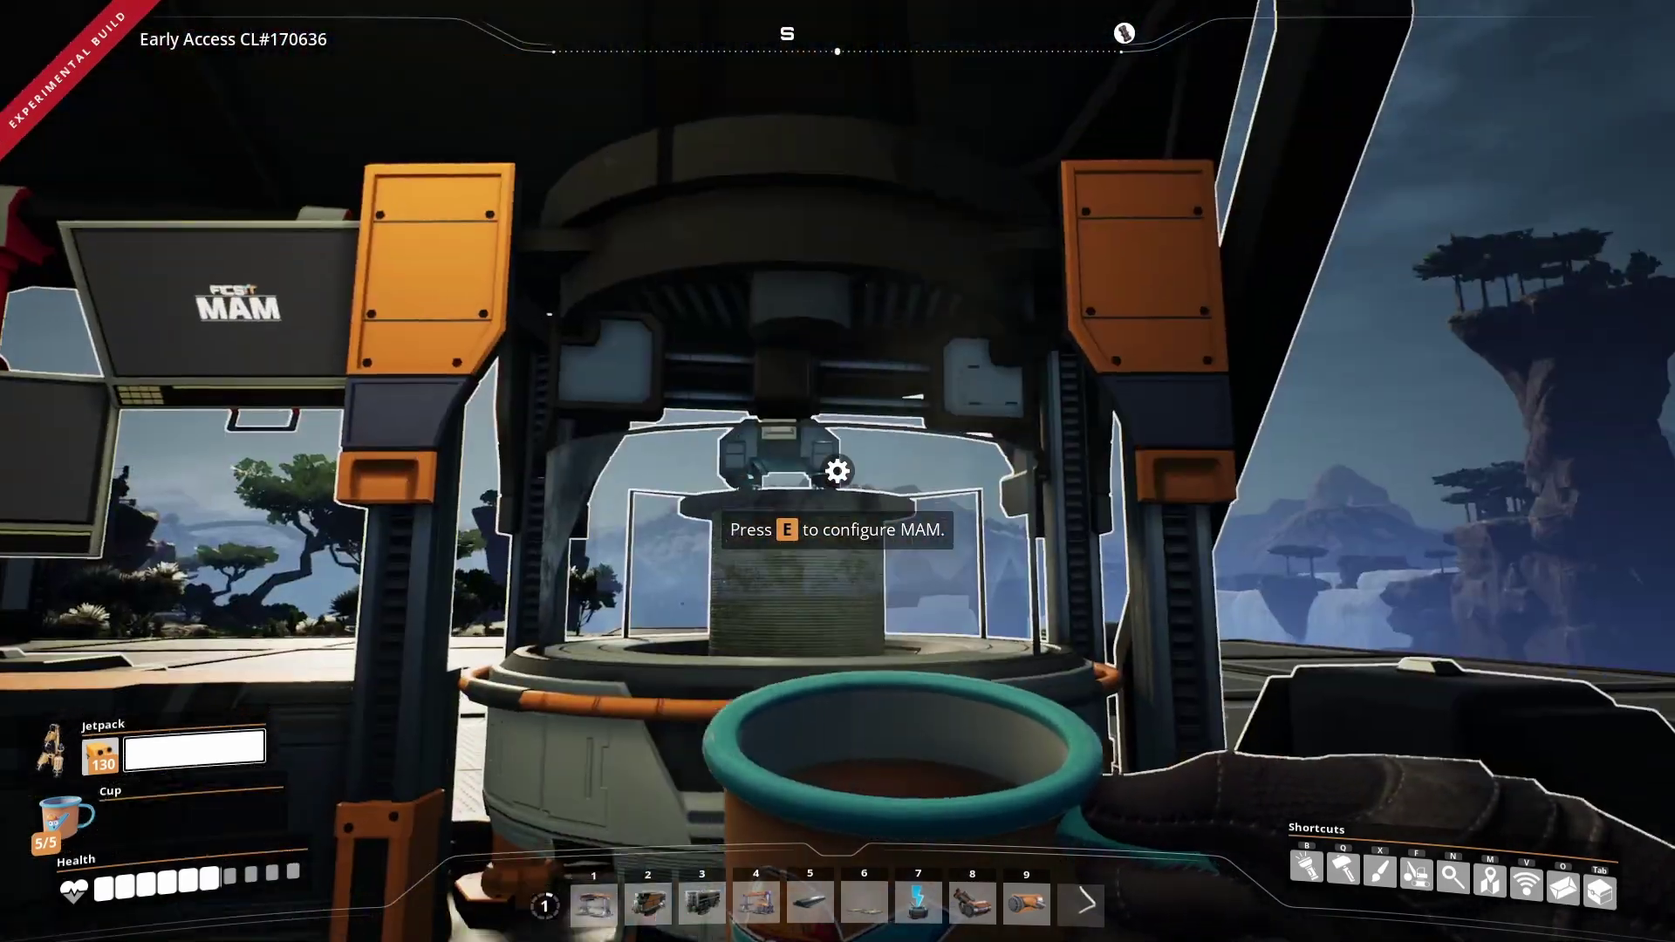
pyautogui.press('d')
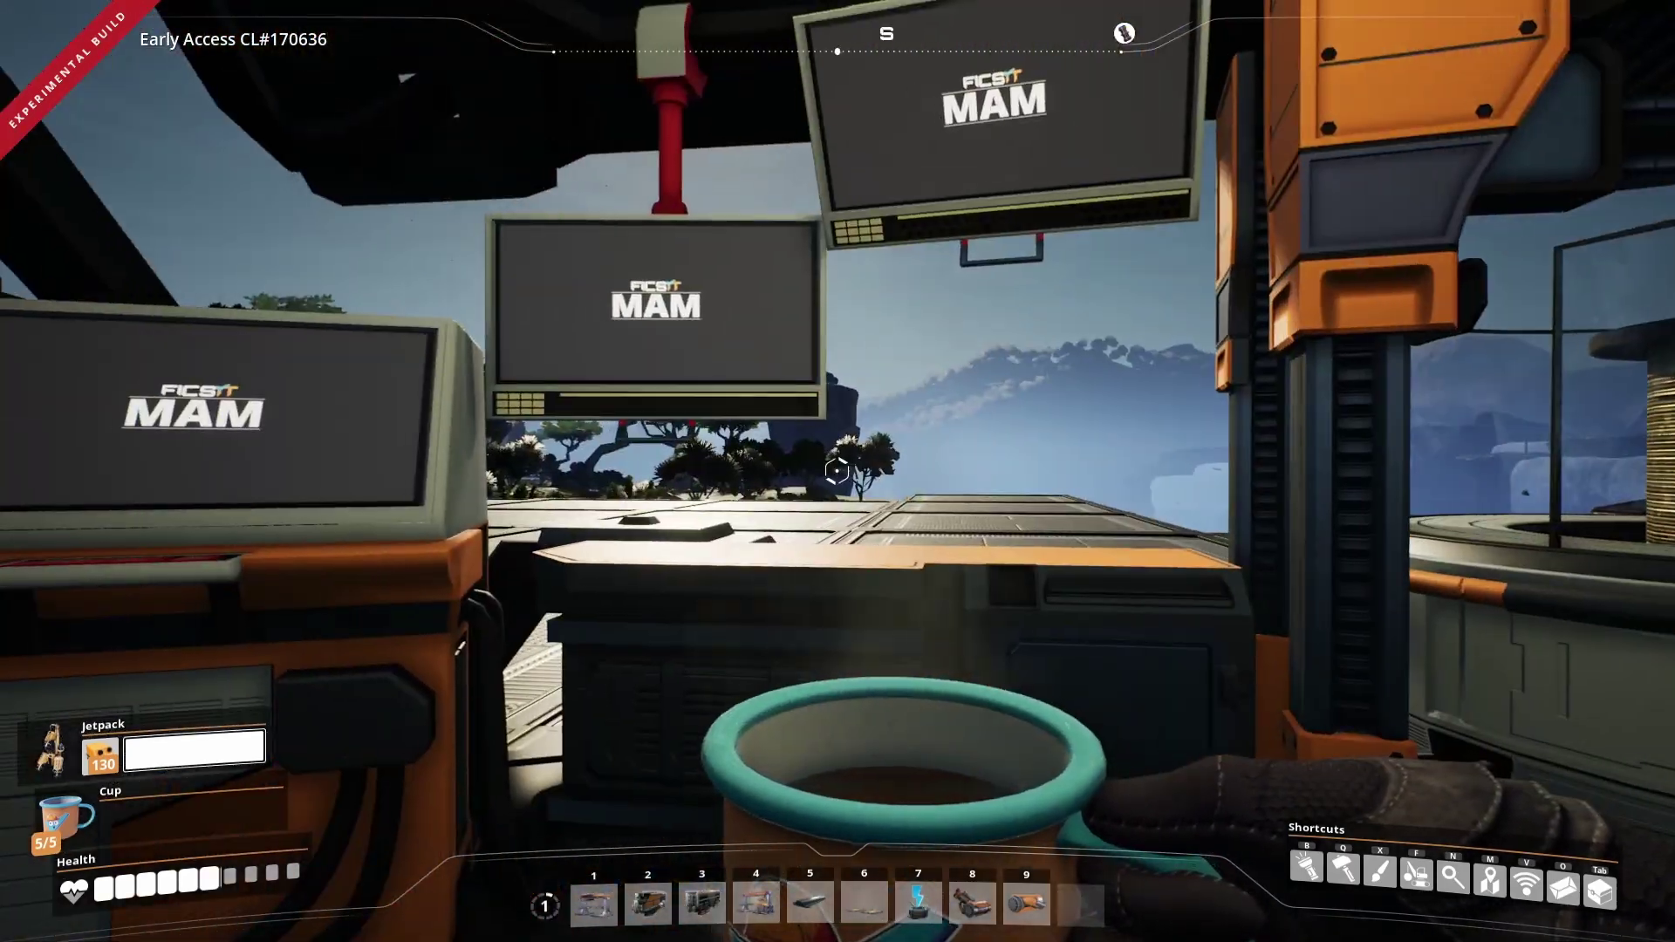
pyautogui.press('w')
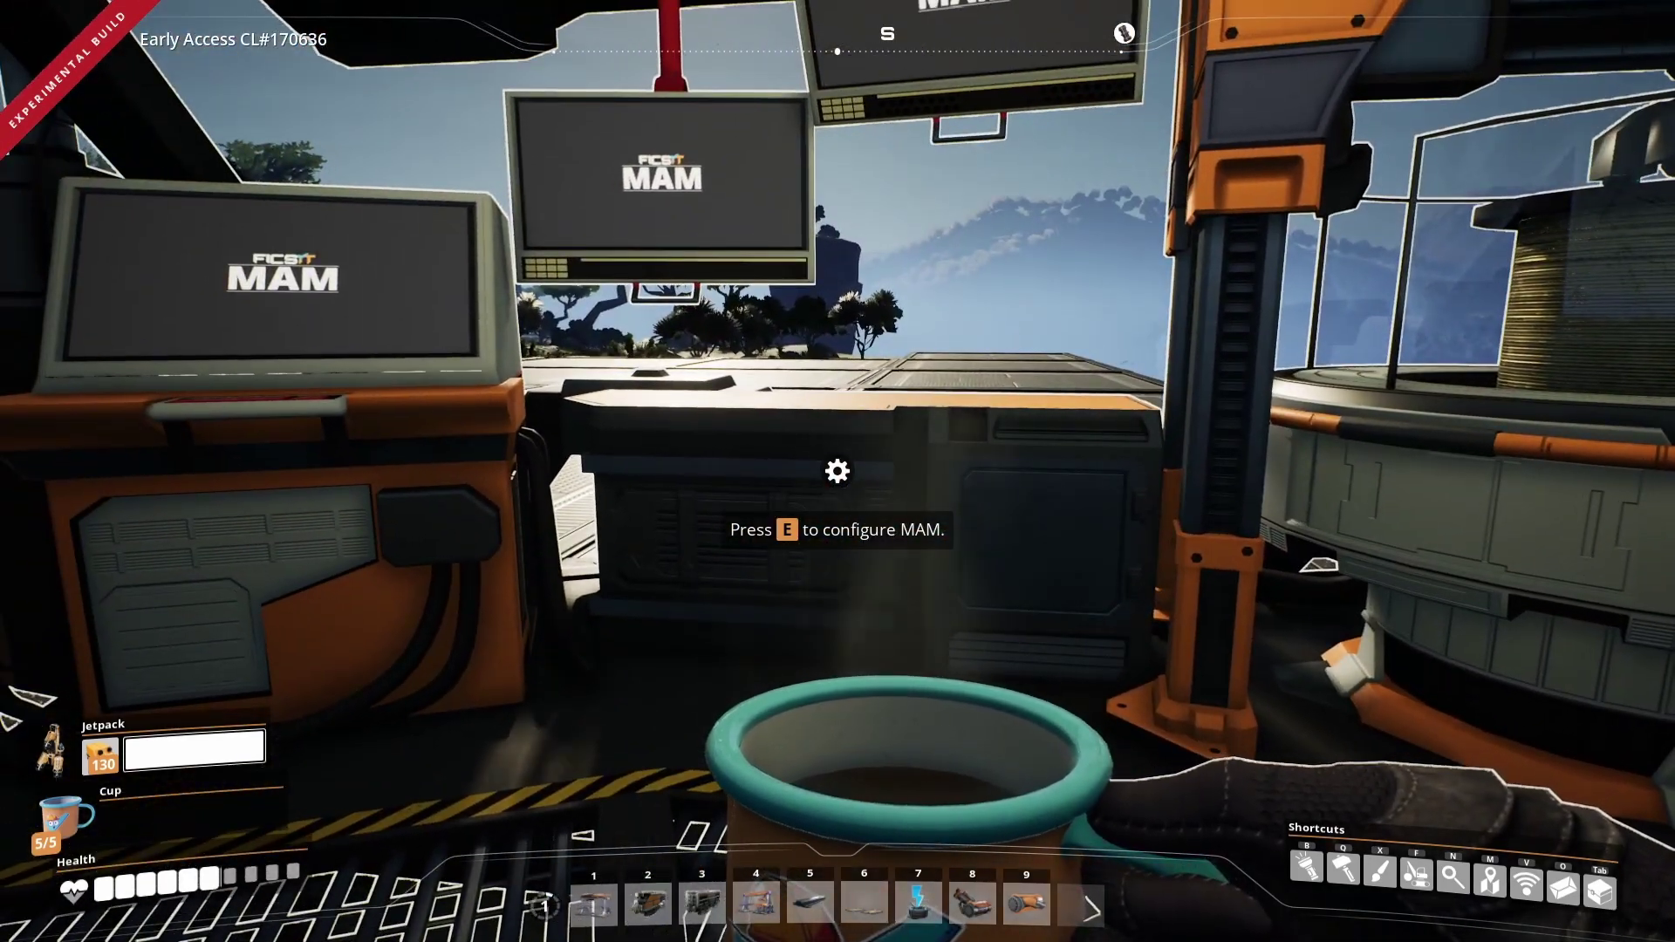
pyautogui.press('e')
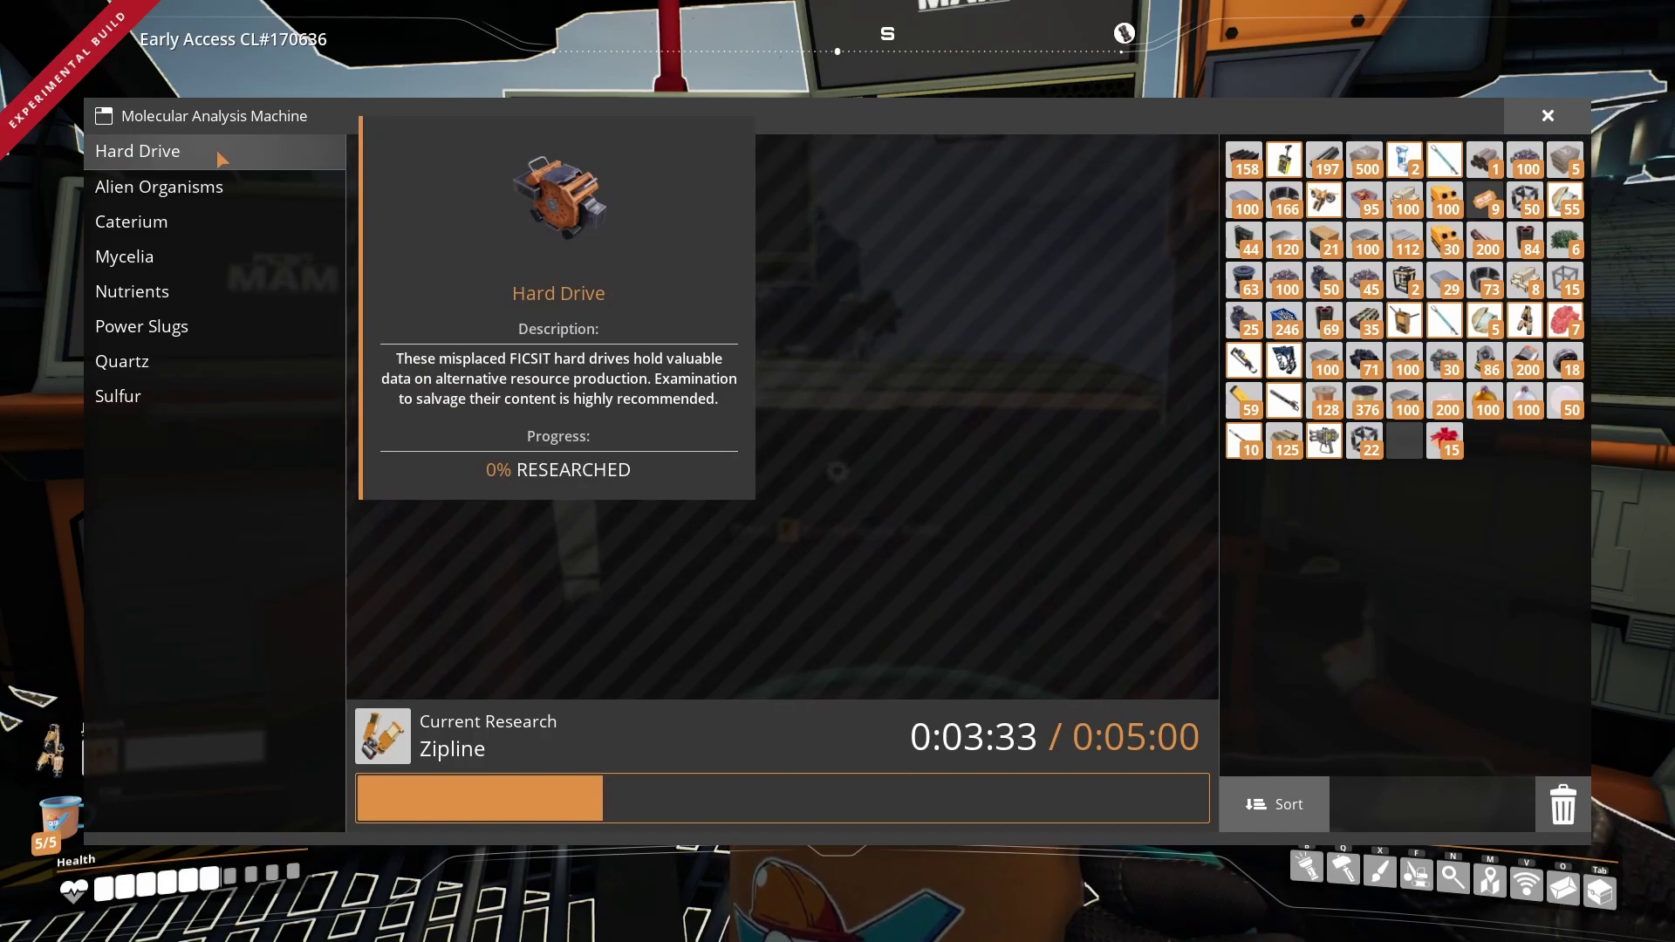
# View the Hard Drive scan panel, then close the MAM window.
pyautogui.click(226, 161)
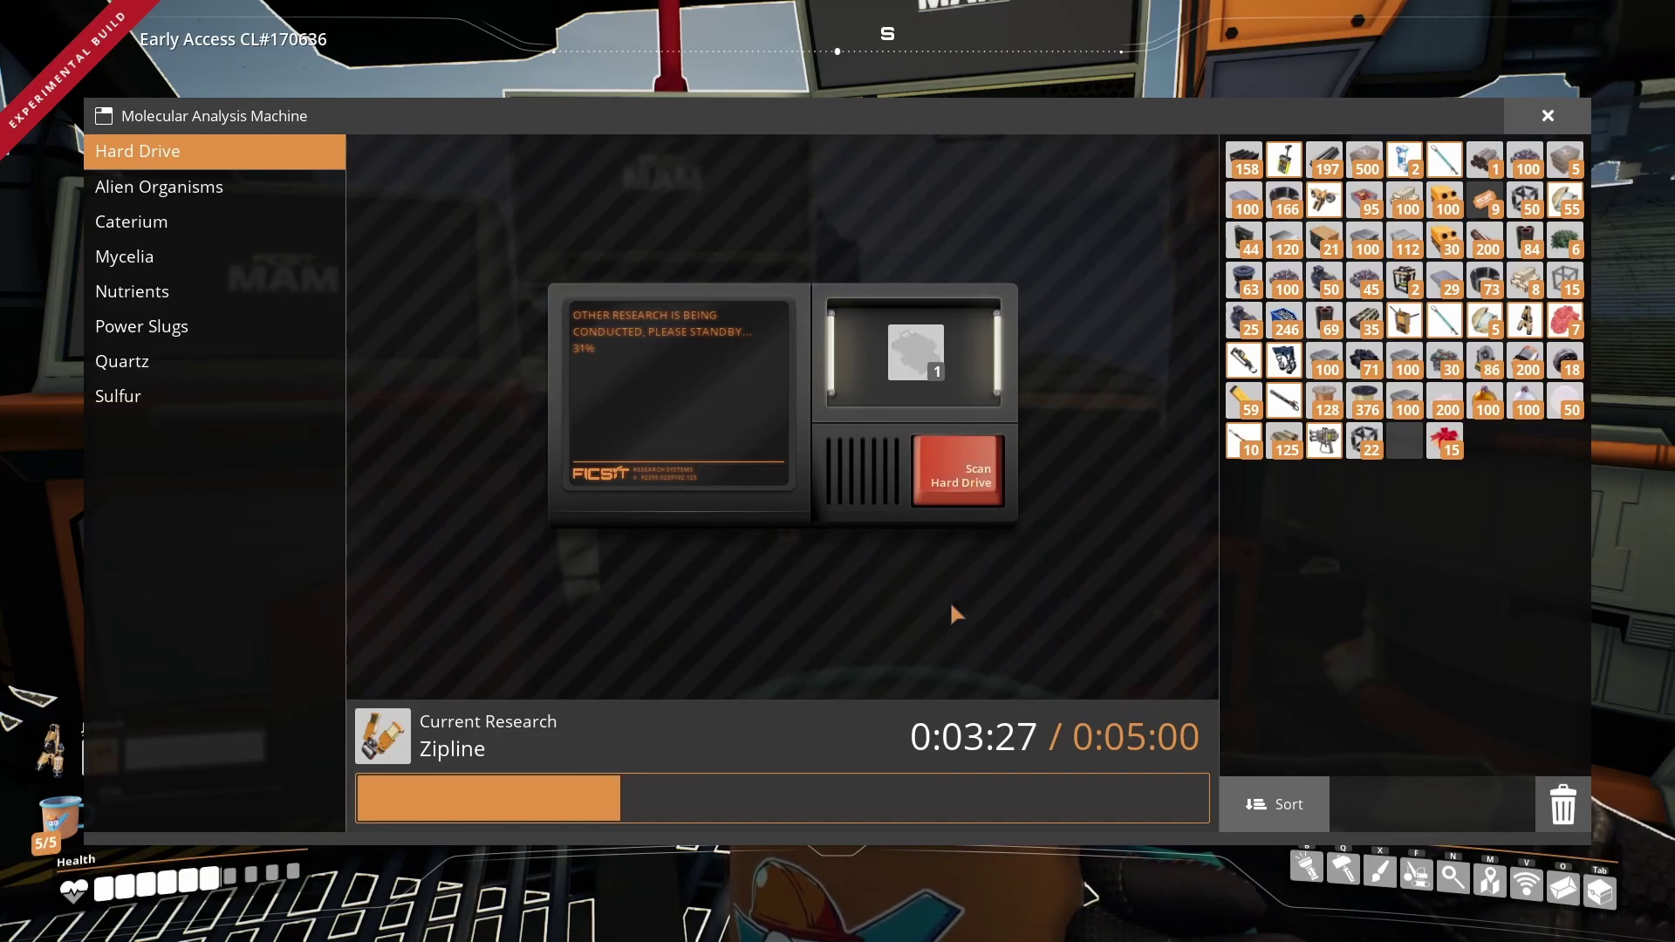
pyautogui.press('Escape')
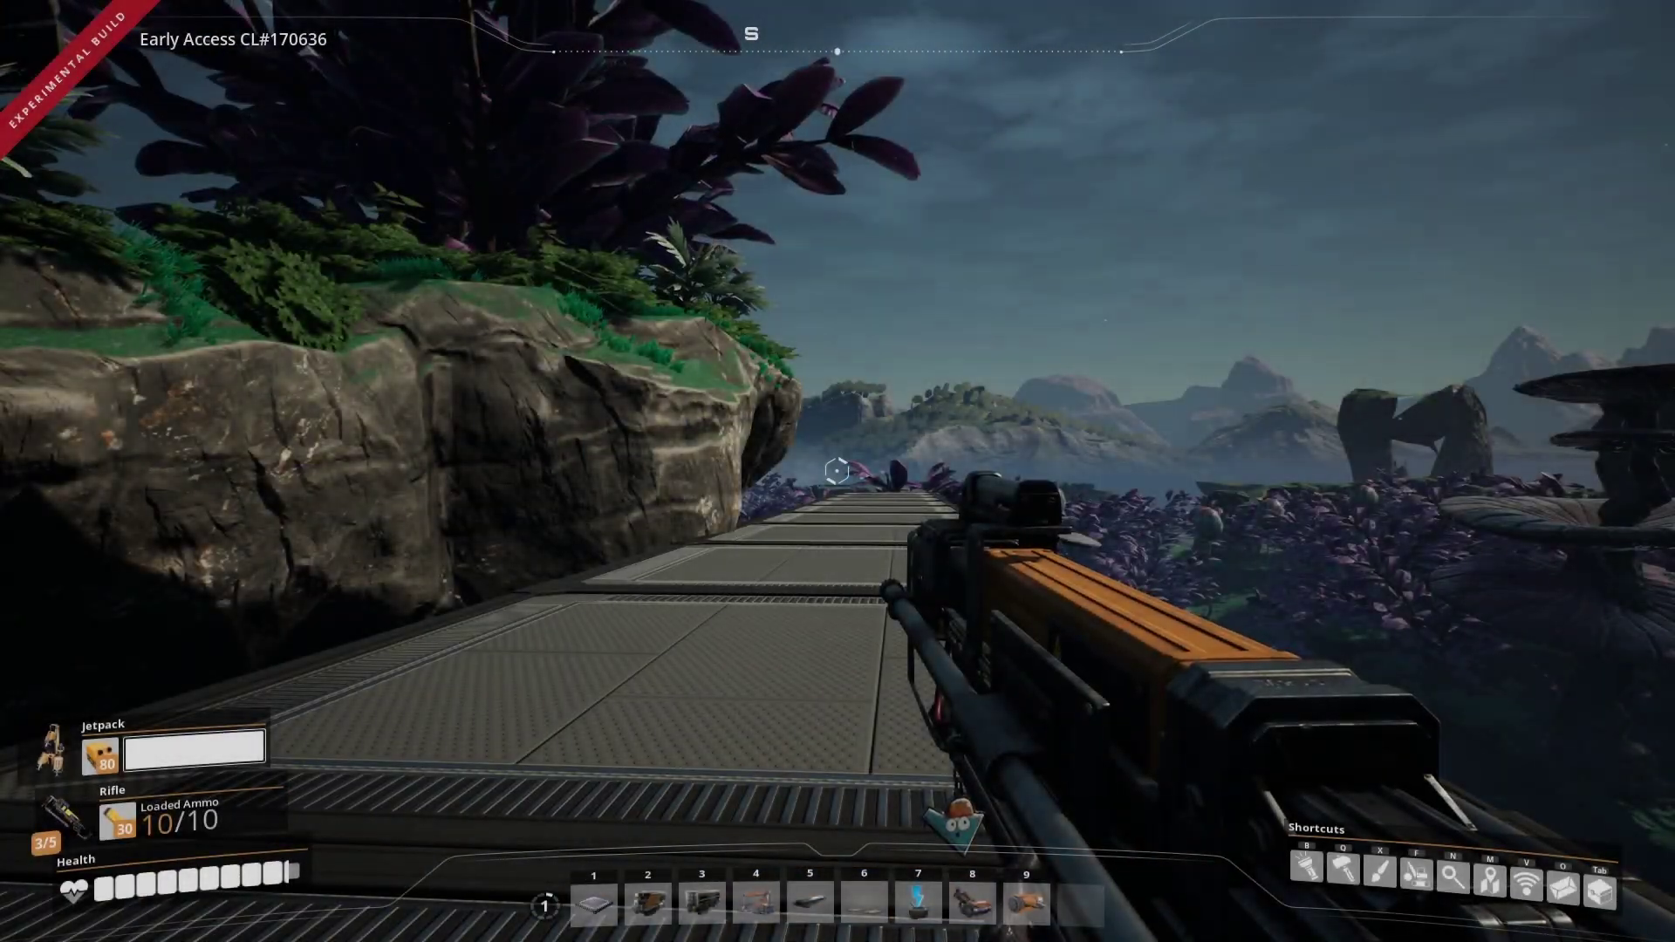
# Walk along the metal walkway past the rock onto the raised platform by the cliff.
pyautogui.press('w')
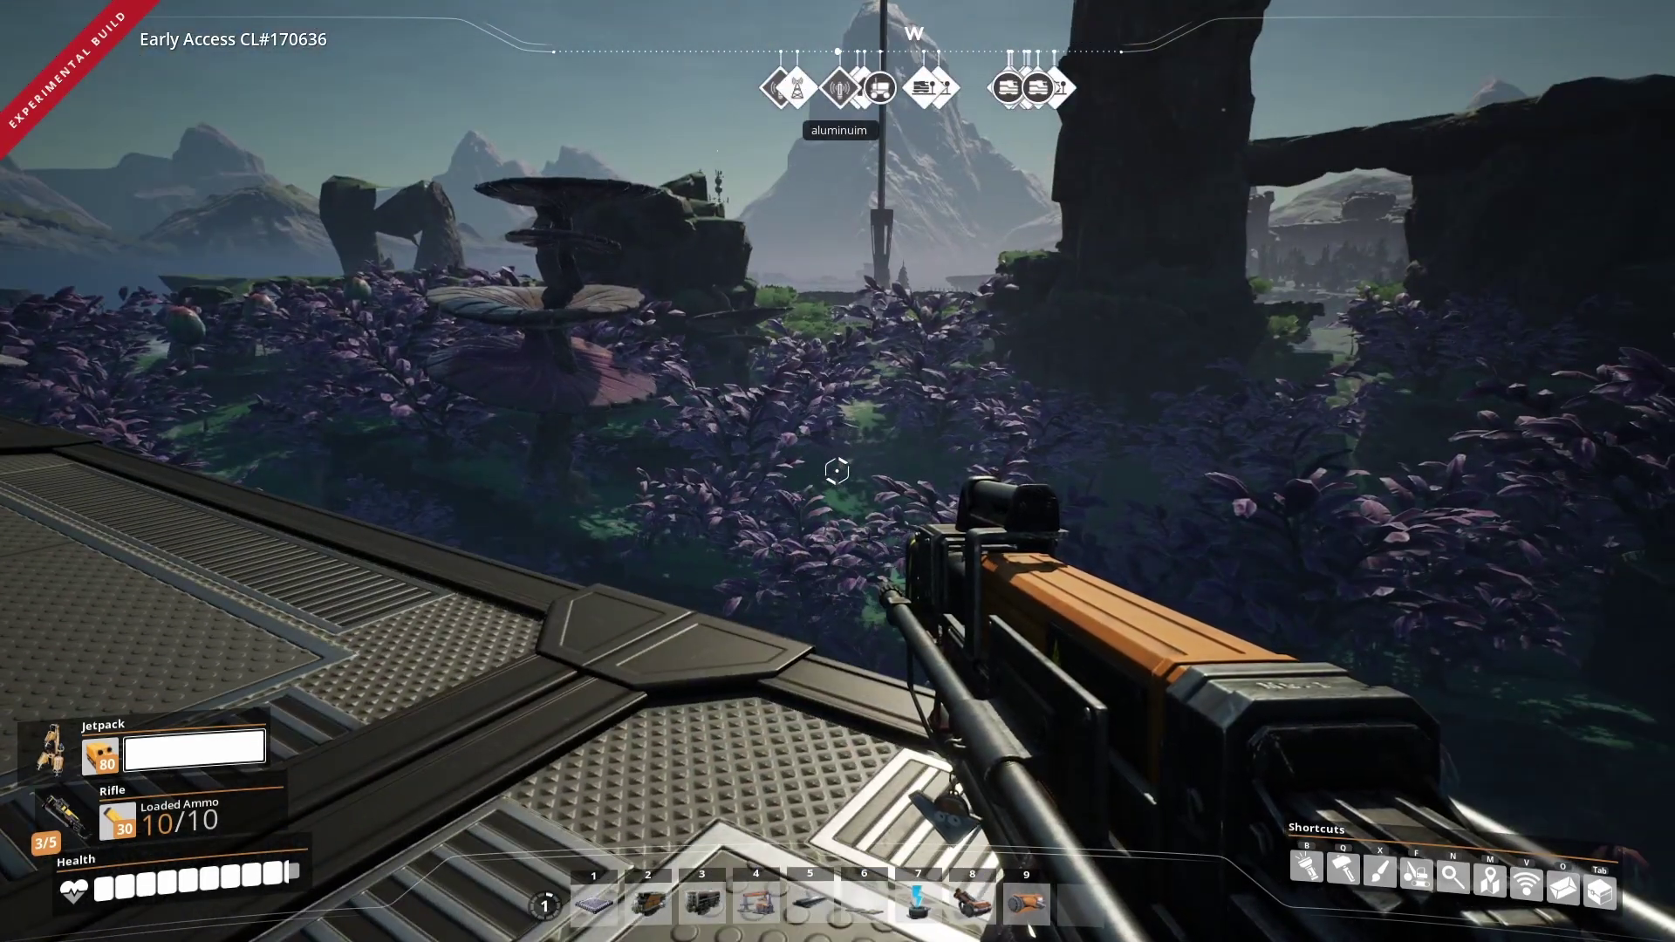
pyautogui.press('w')
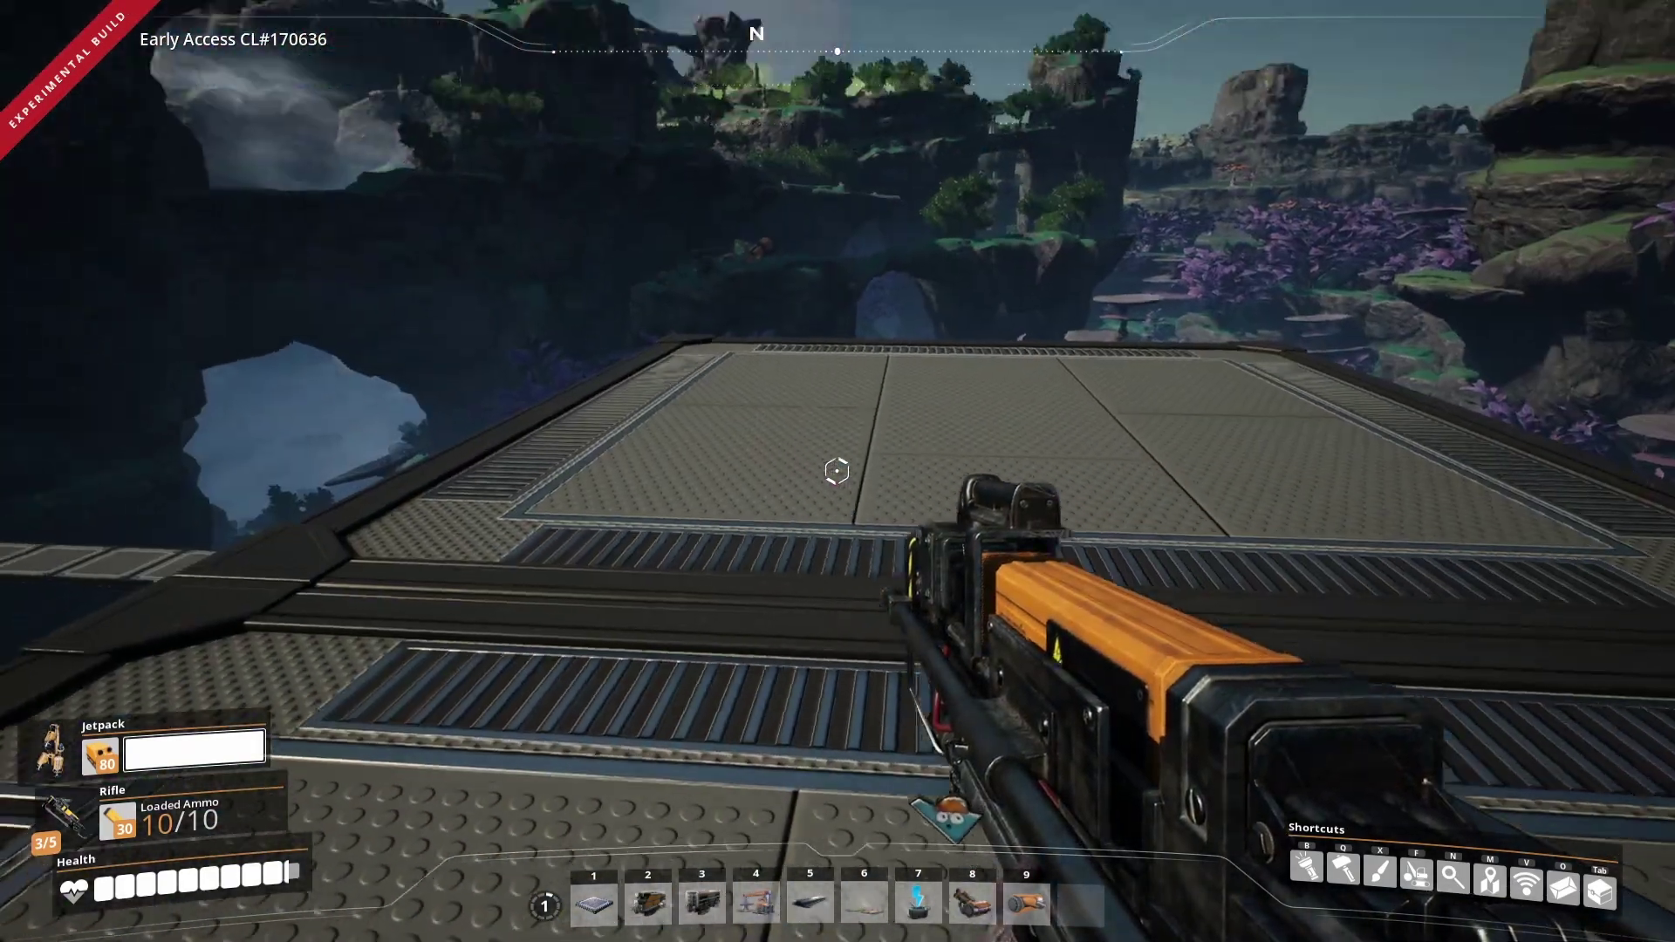
pyautogui.press('w')
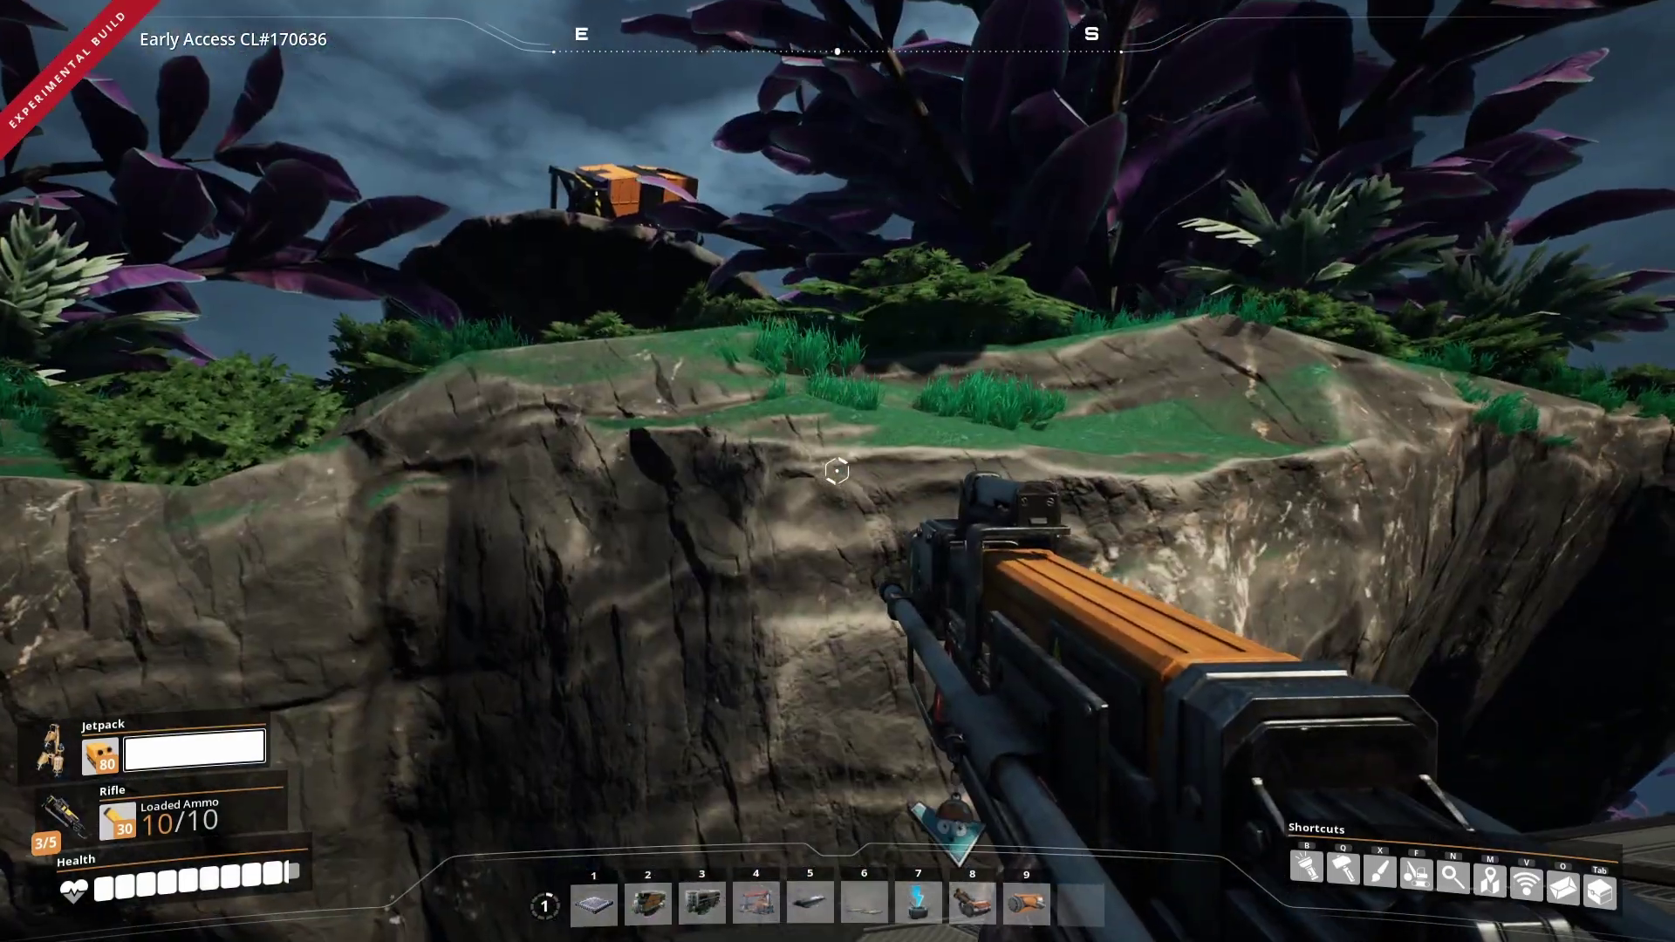
# Drop into the jungle and fire the rifle at the flying creatures until one round remains.
pyautogui.press('space')
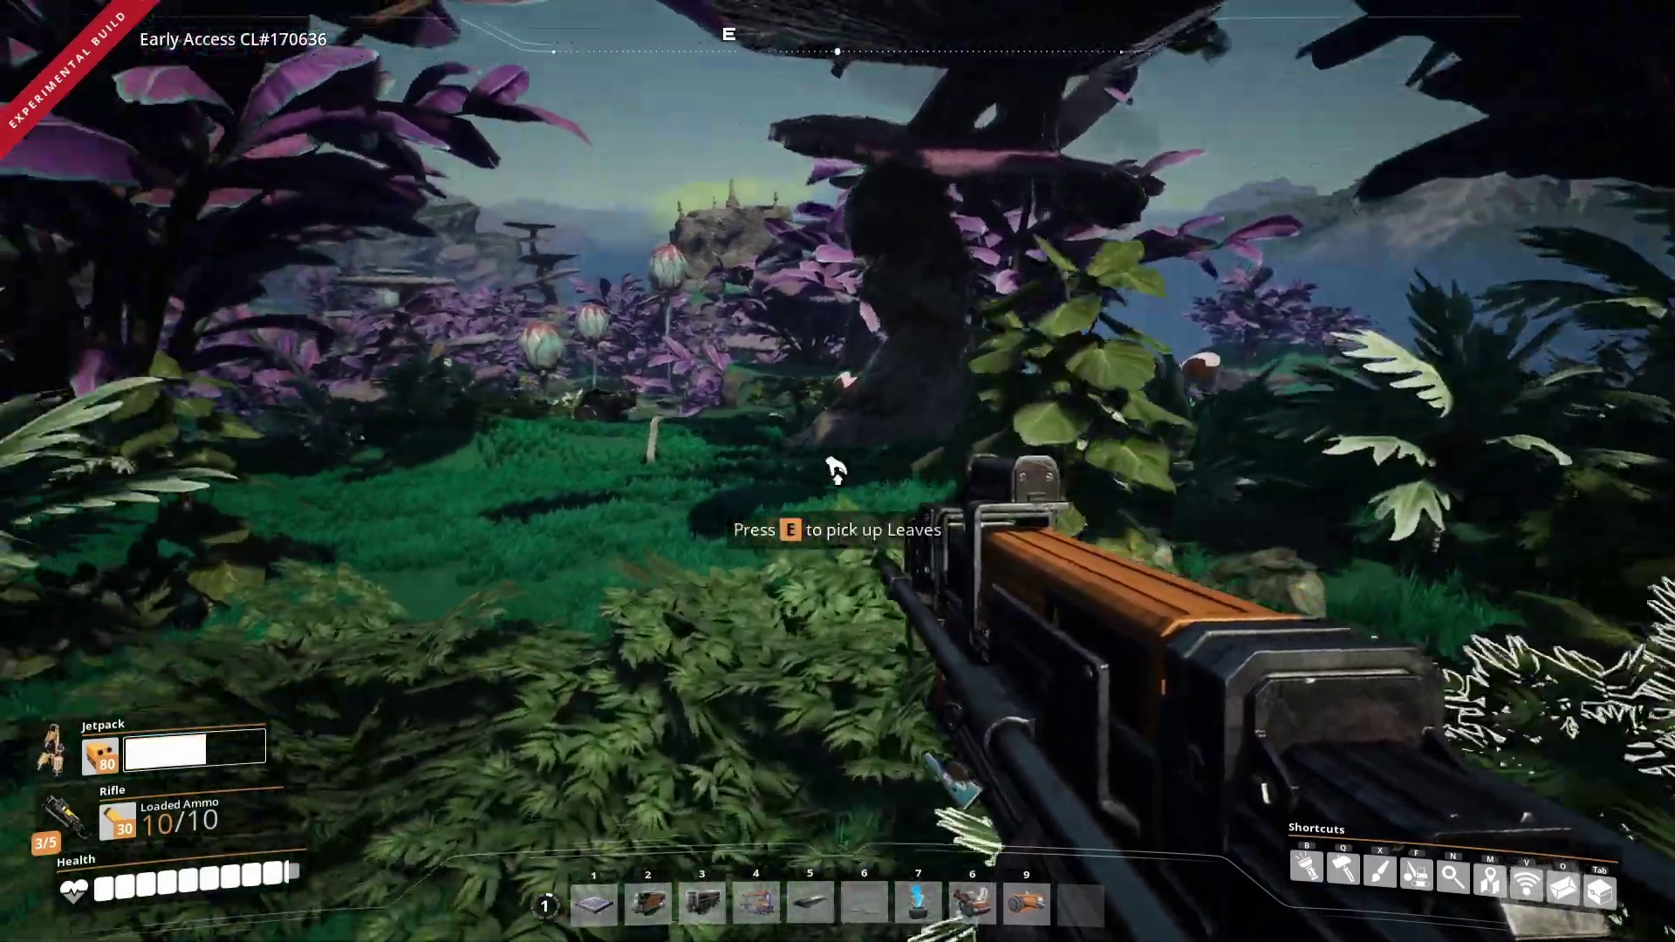
pyautogui.press('w')
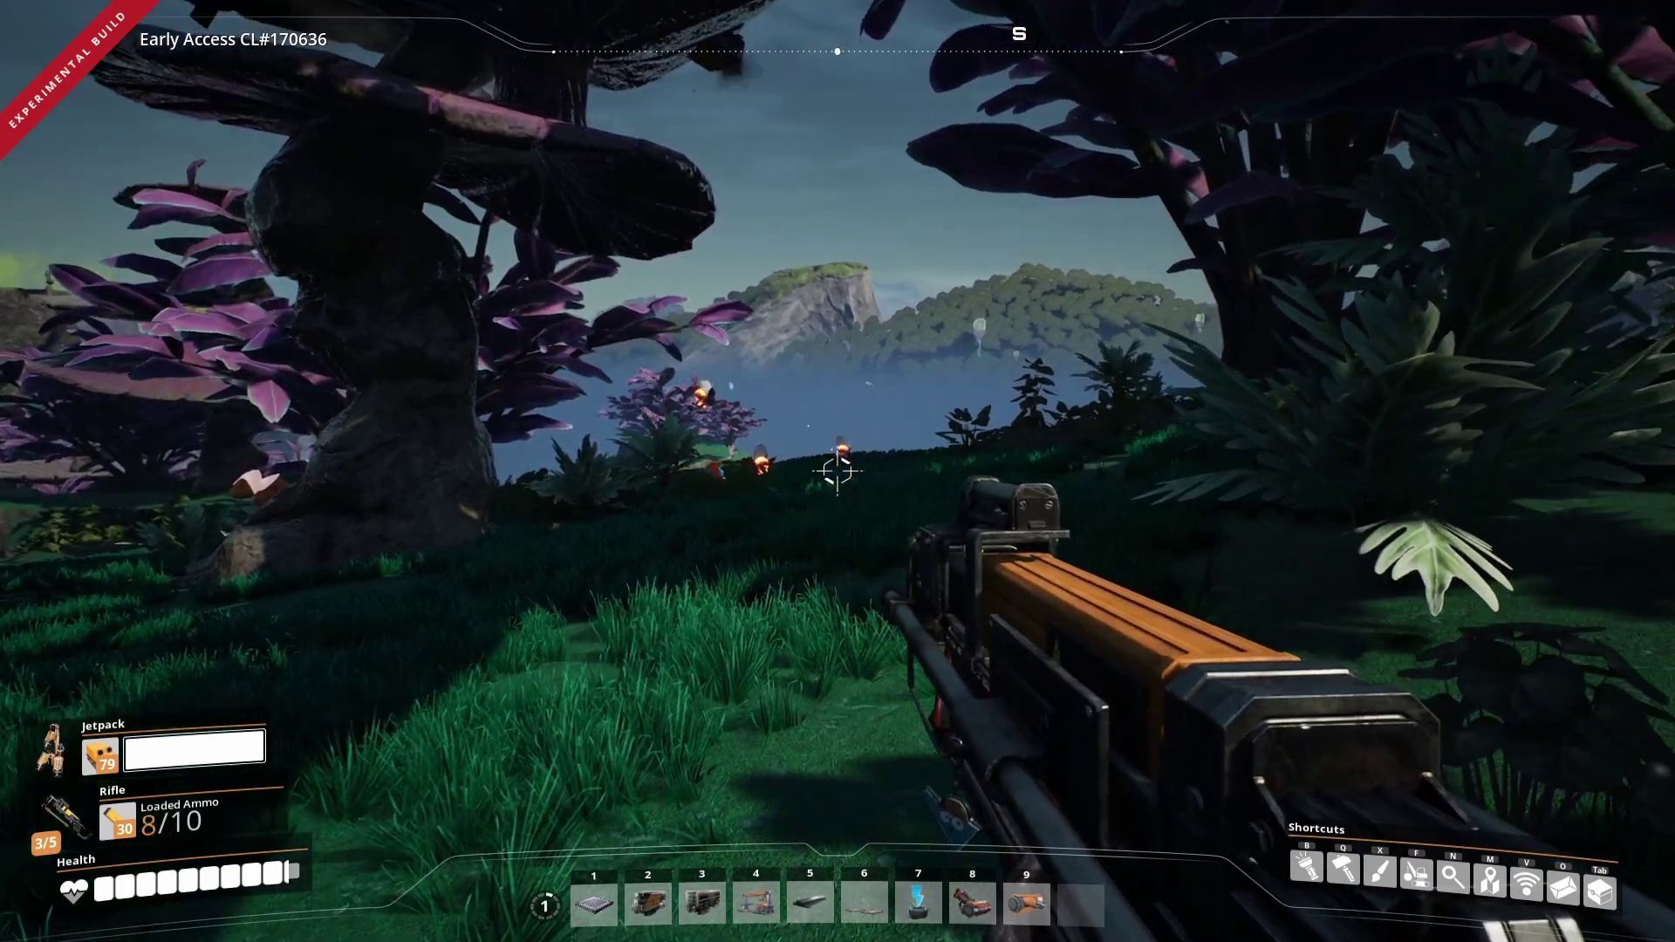
pyautogui.click(838, 470)
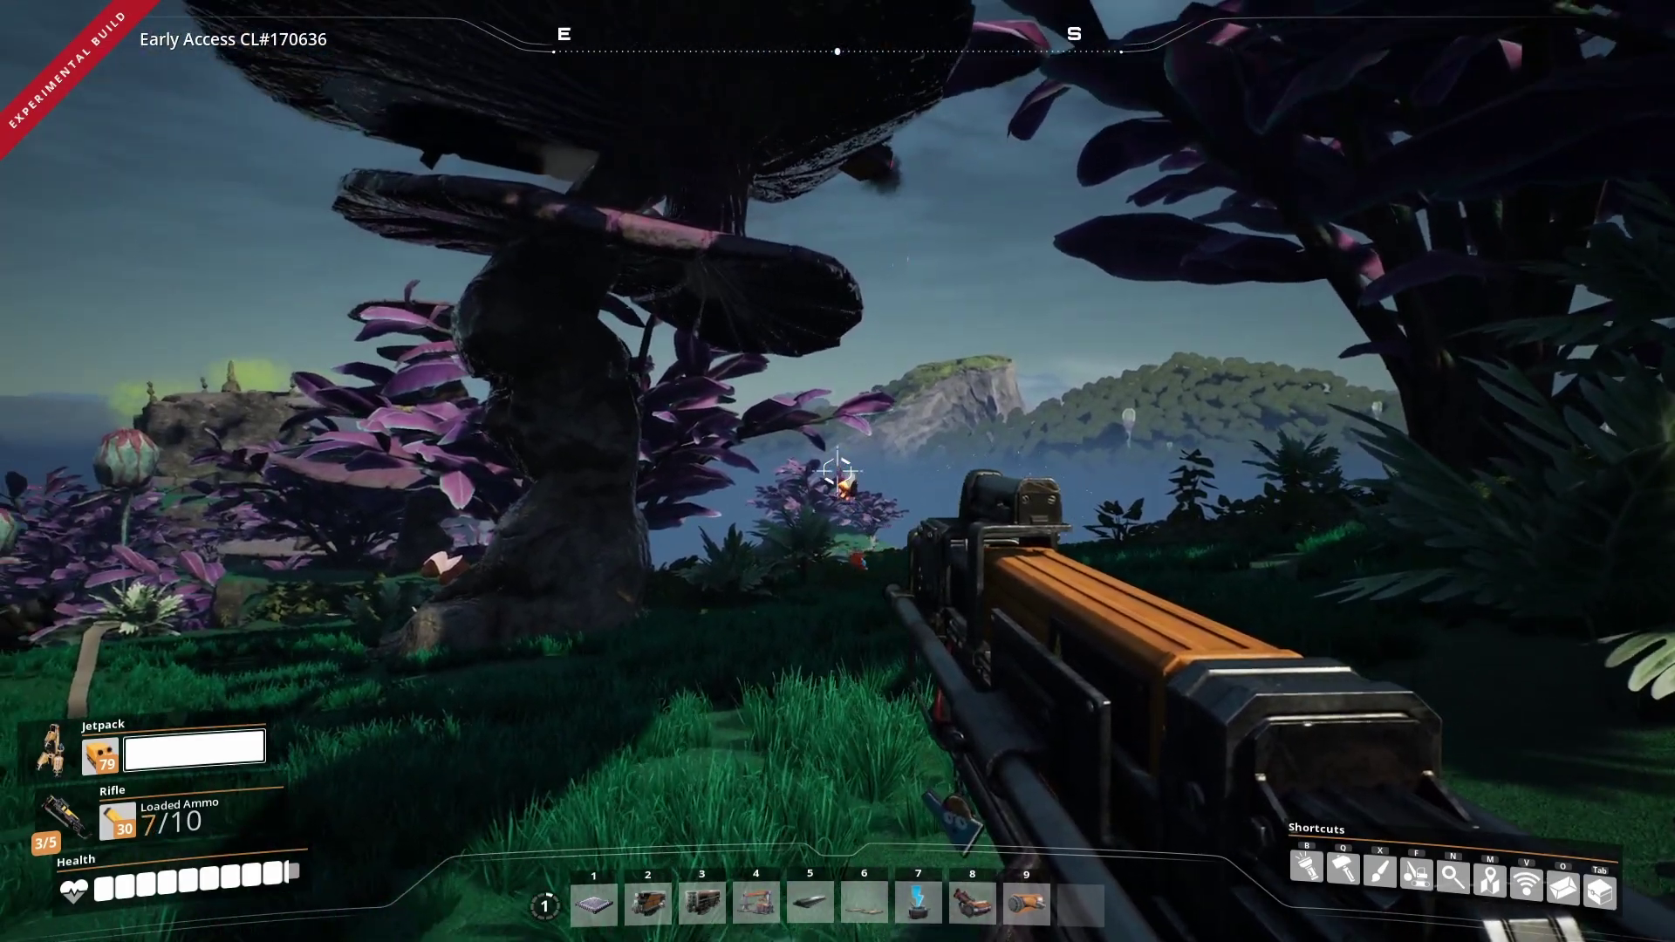
pyautogui.click(838, 469)
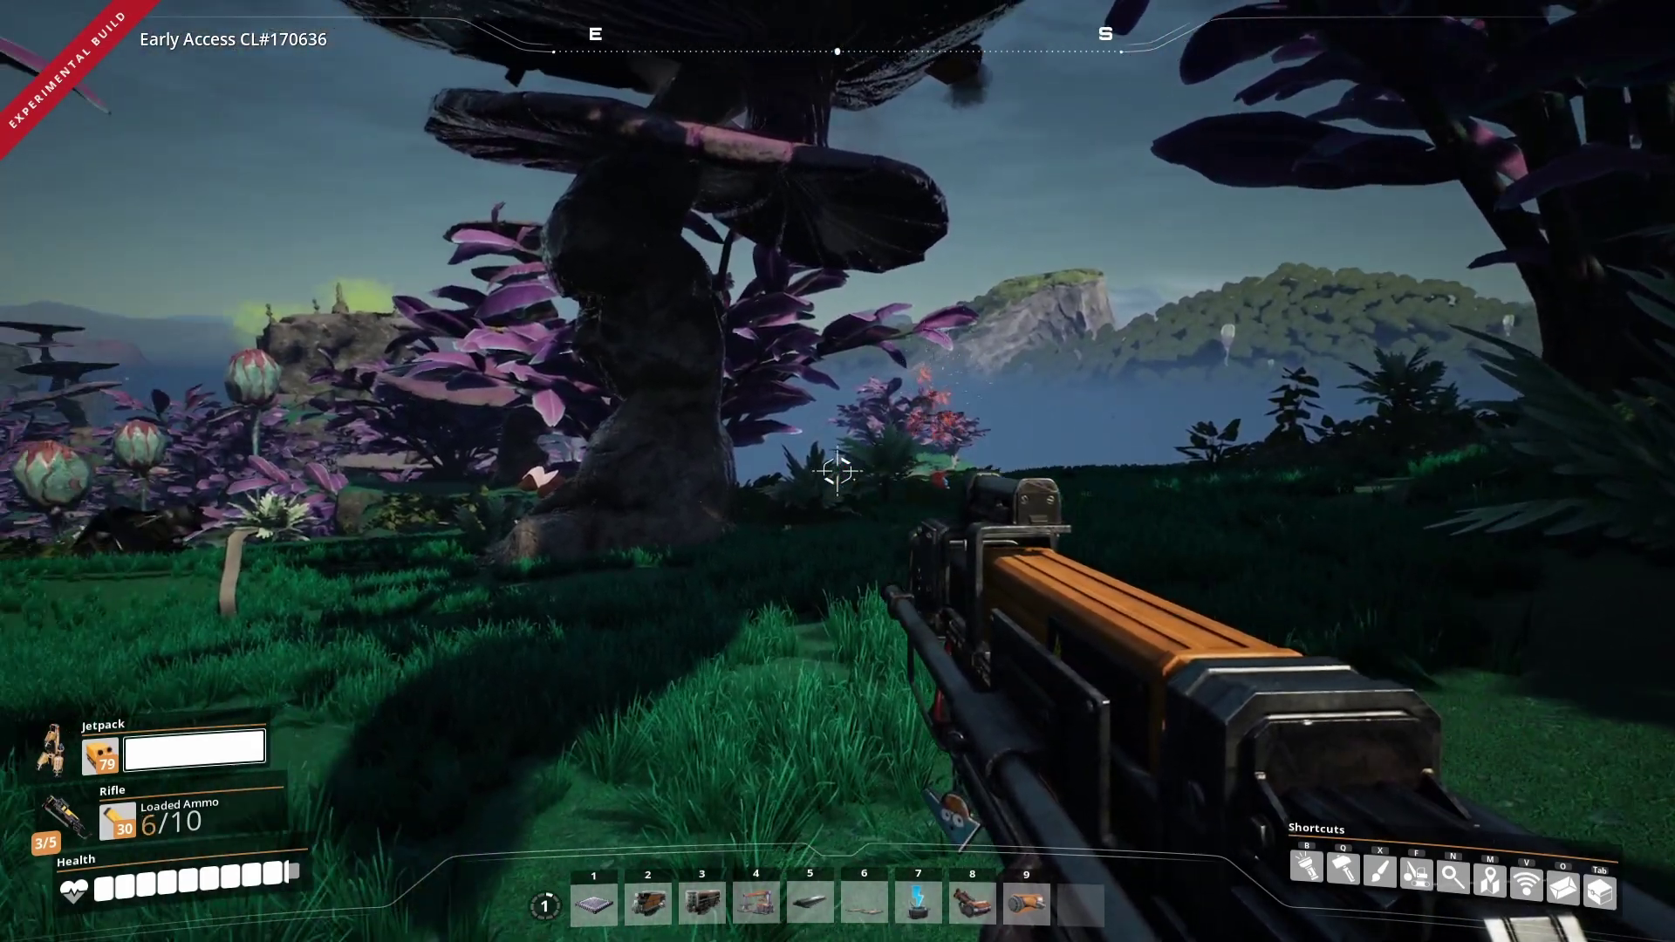
pyautogui.click(837, 469)
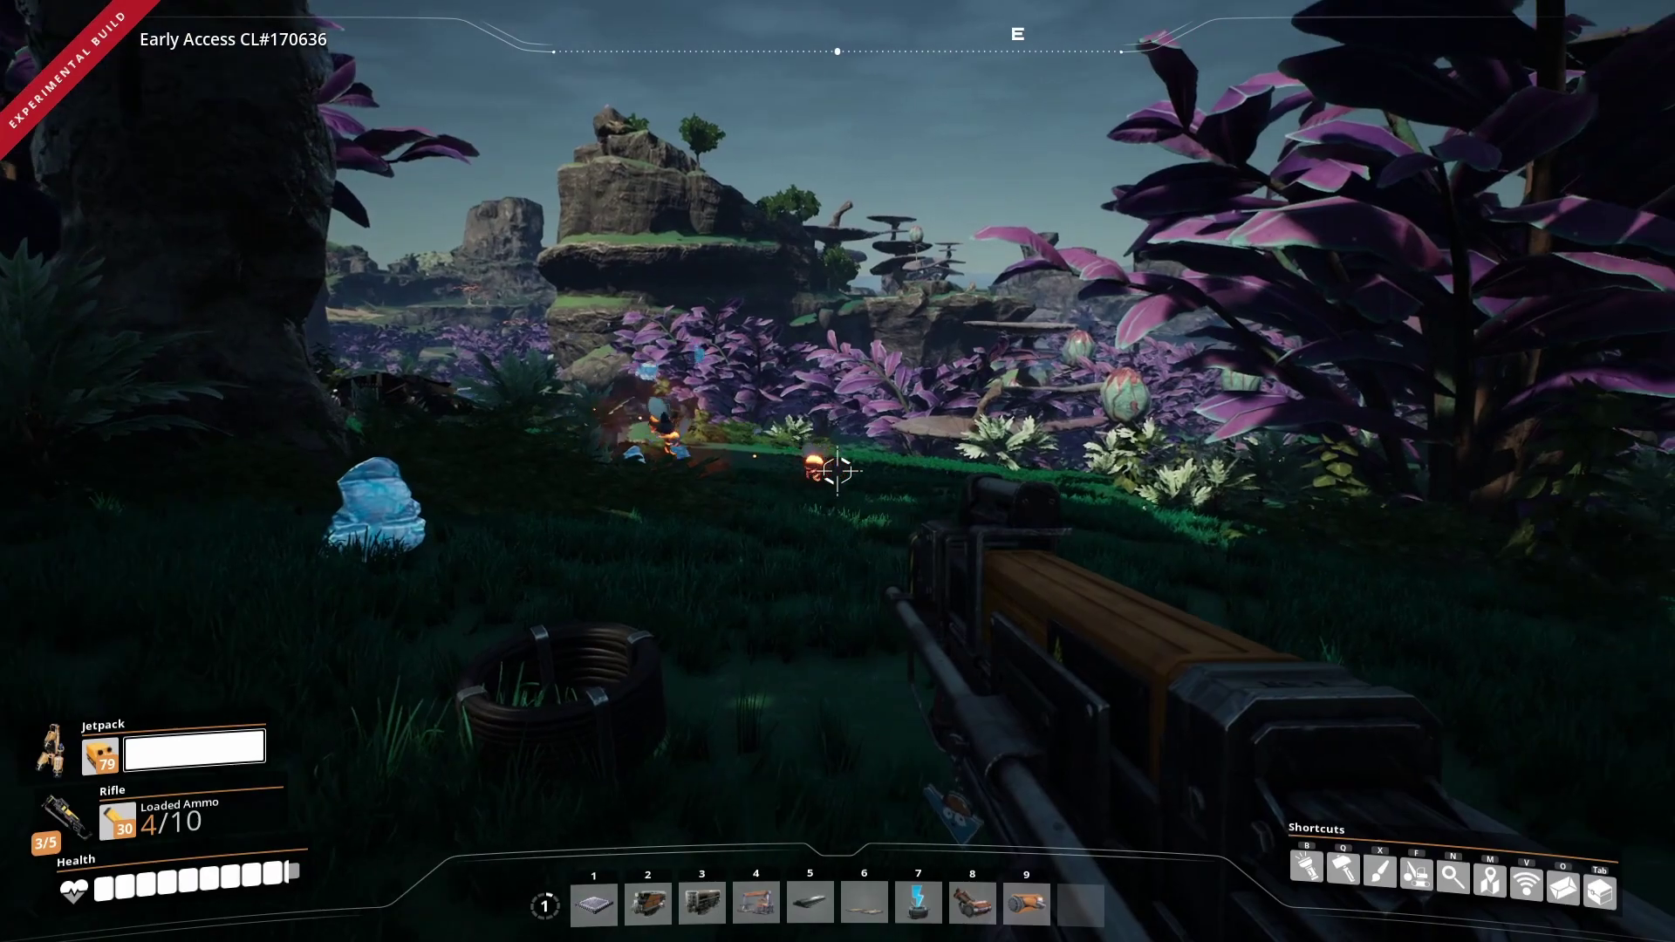
pyautogui.click(838, 471)
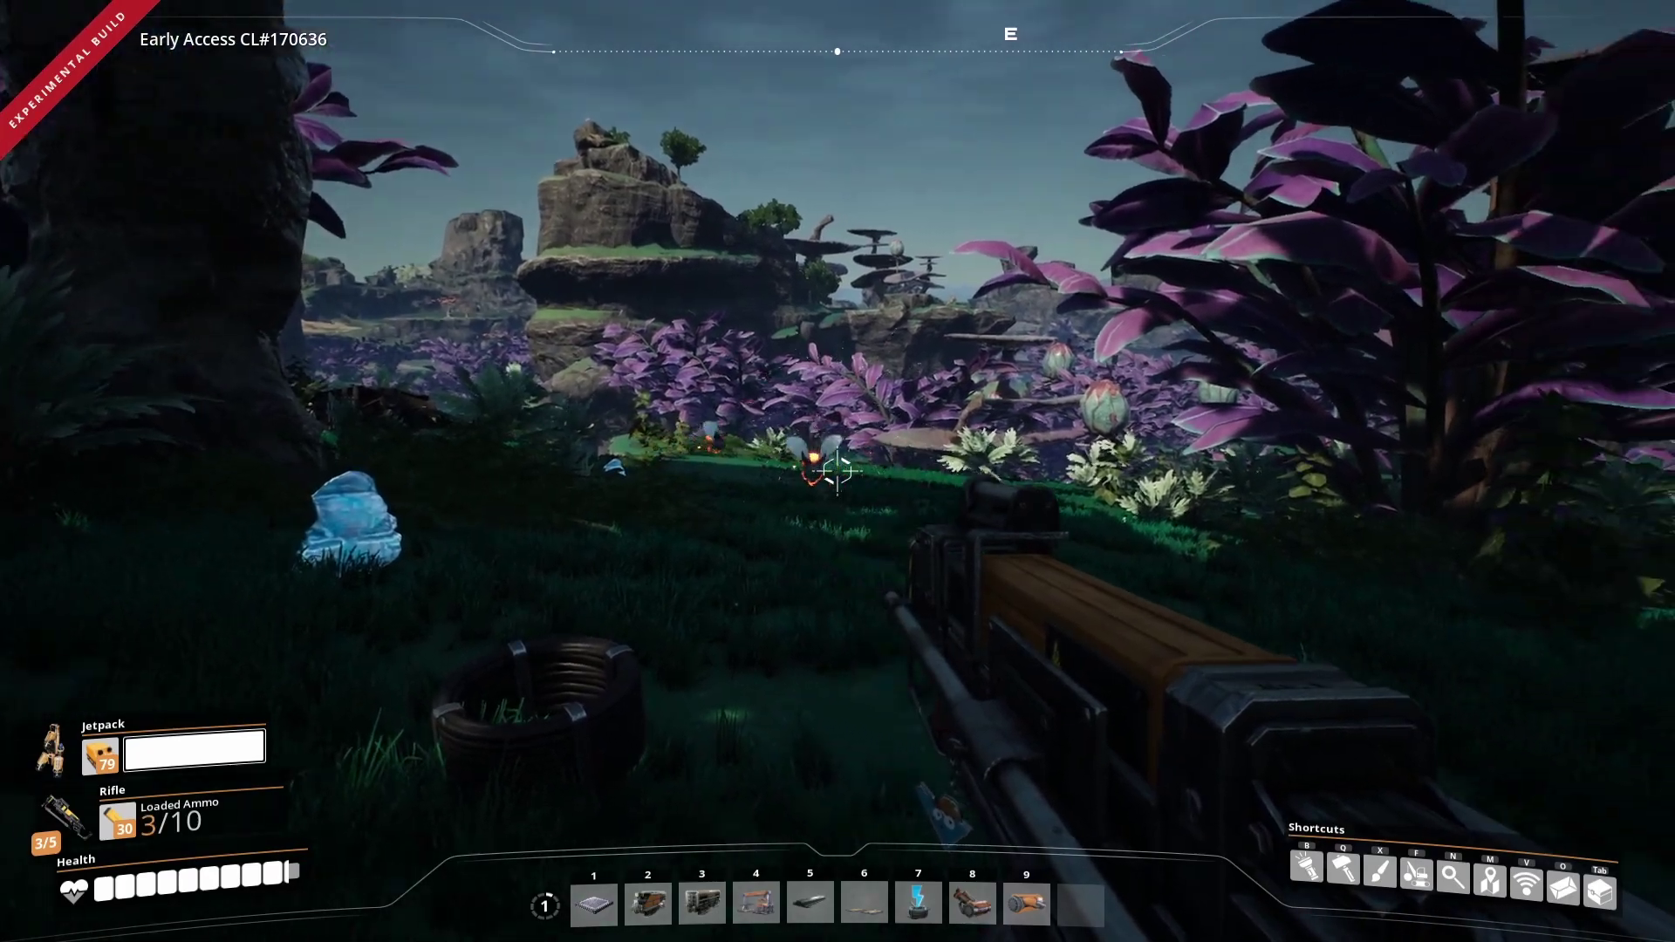
pyautogui.click(838, 472)
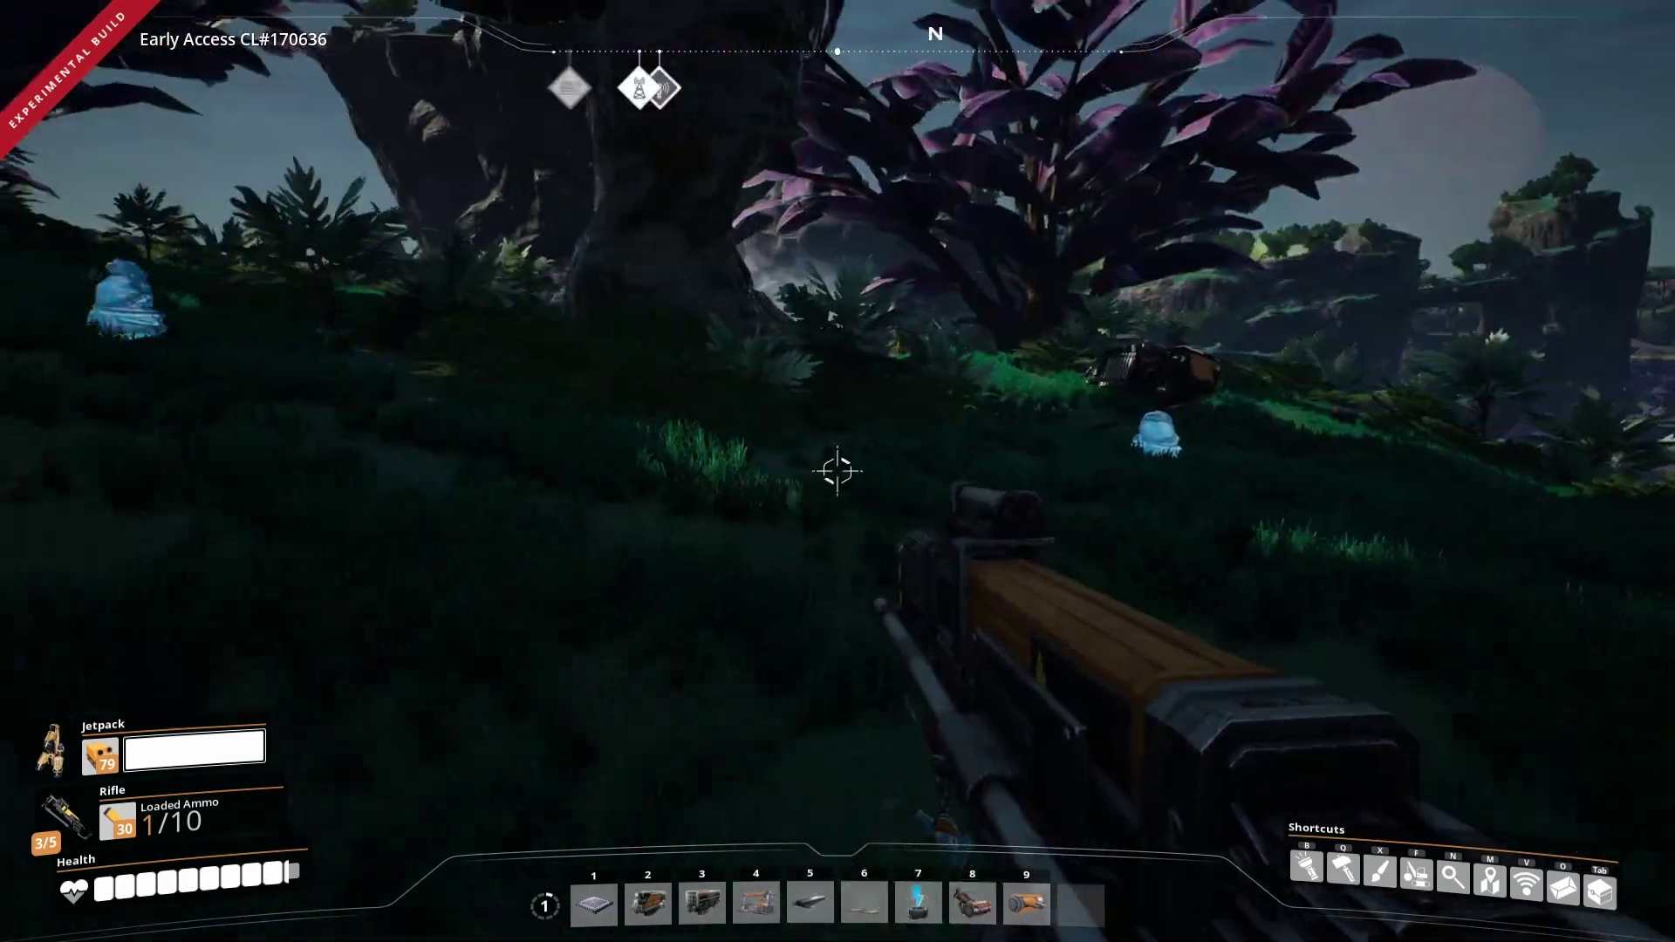
pyautogui.press('w')
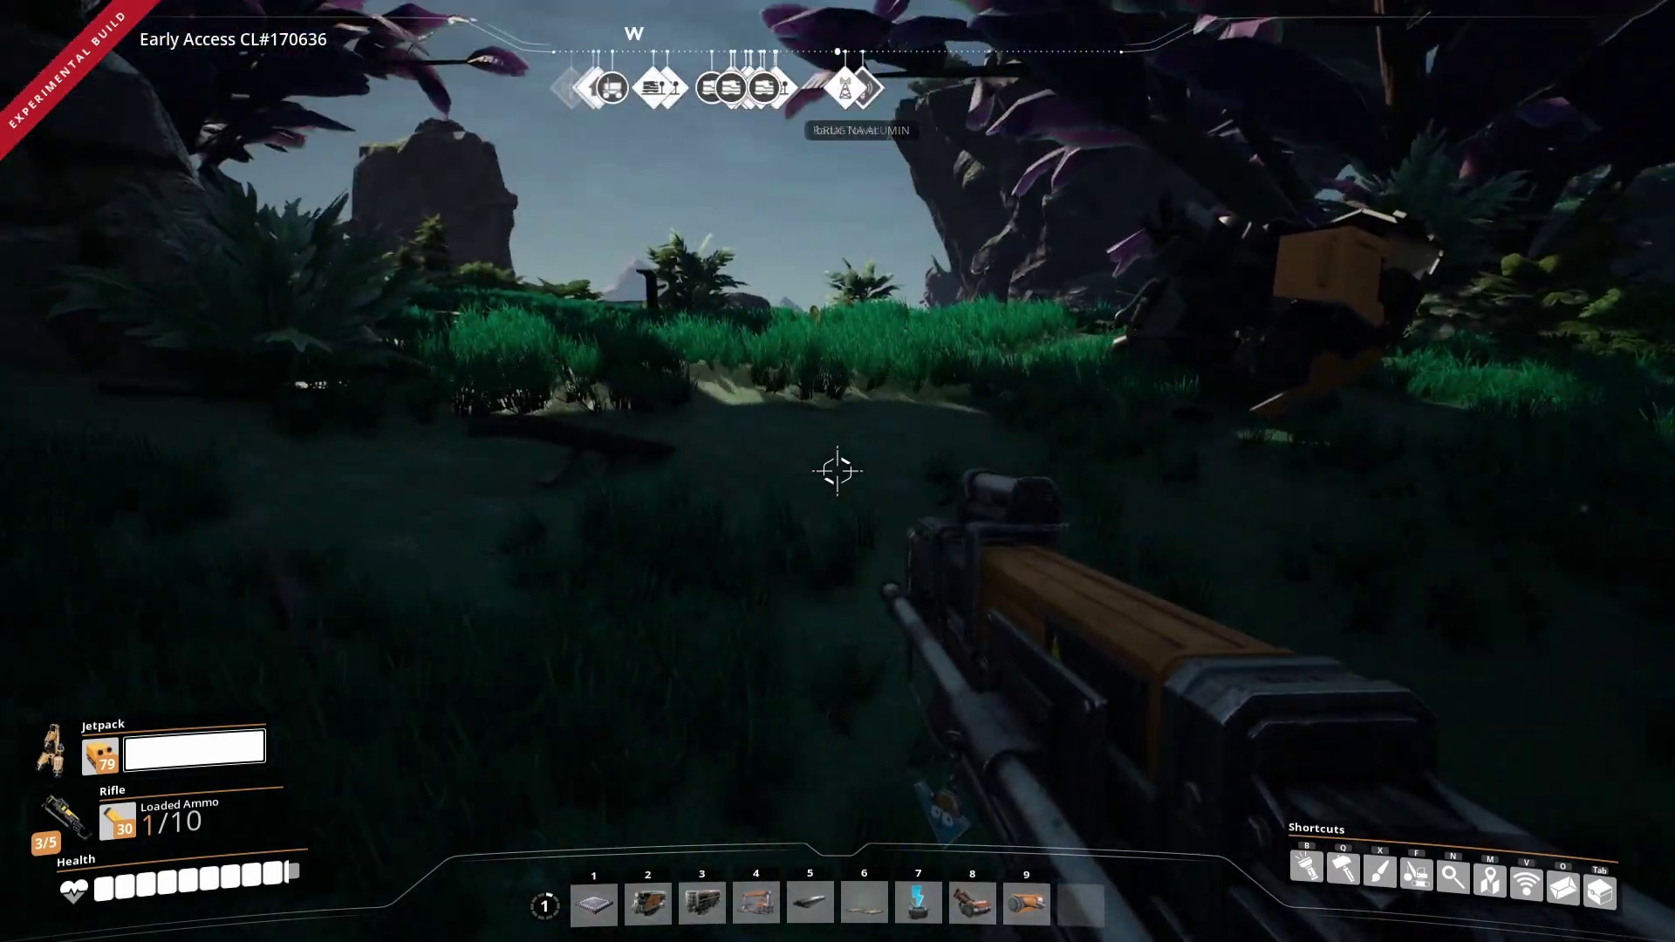
# Walk down the grassy slope and pick up the spool of 69 Cable.
pyautogui.press('w')
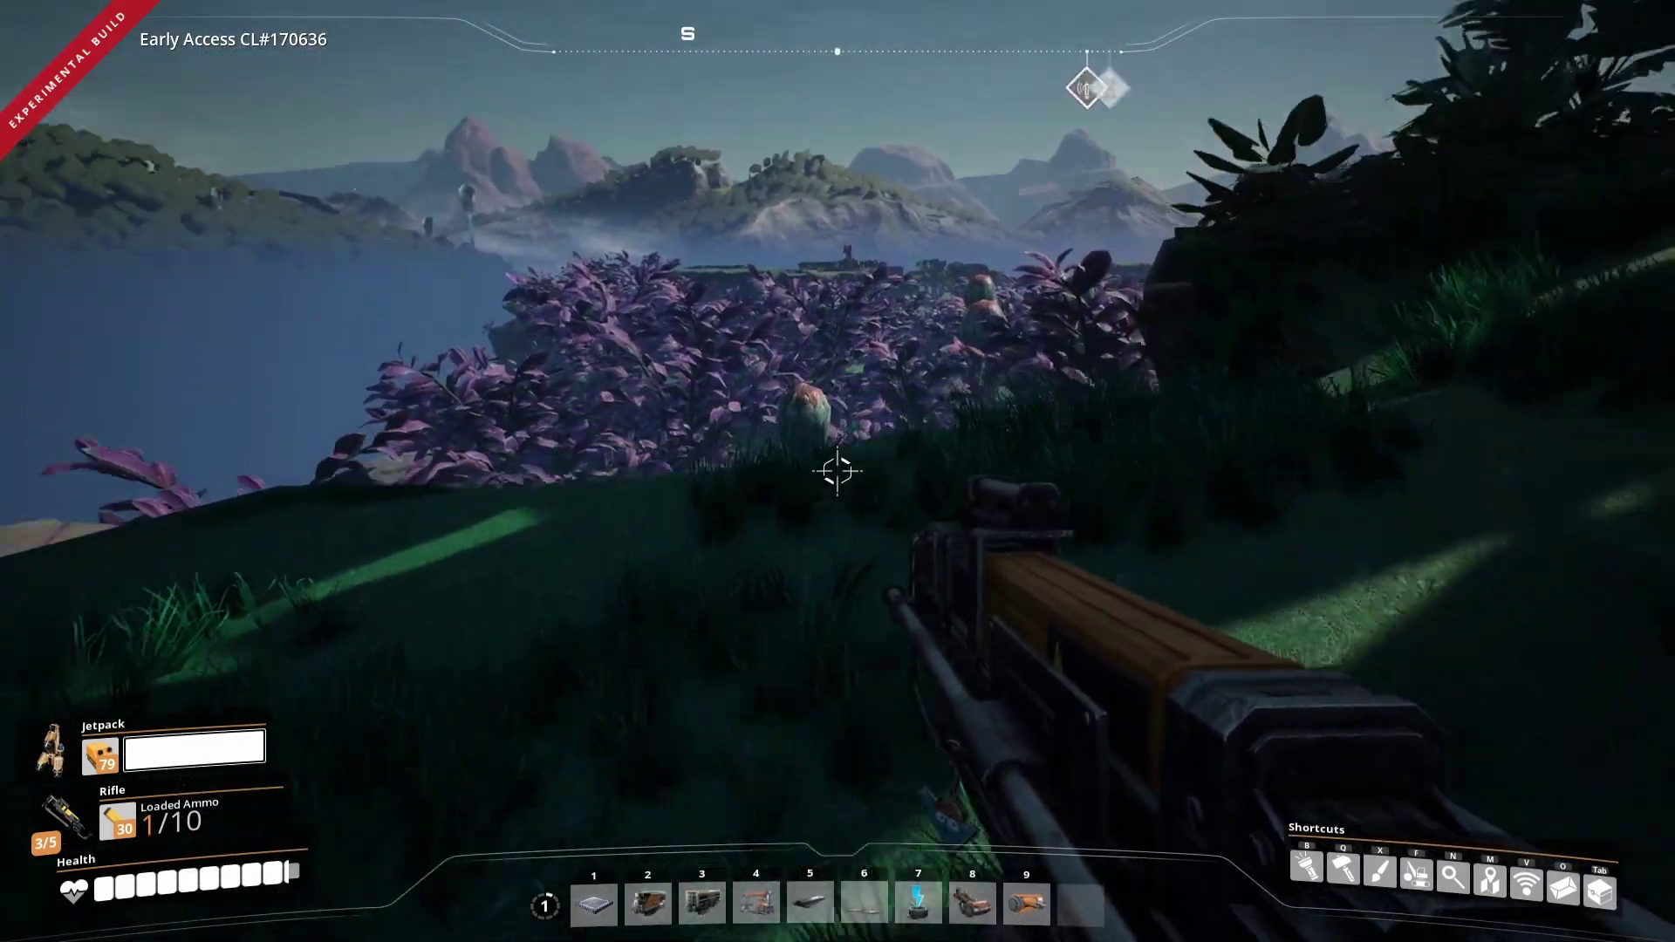
pyautogui.press('w')
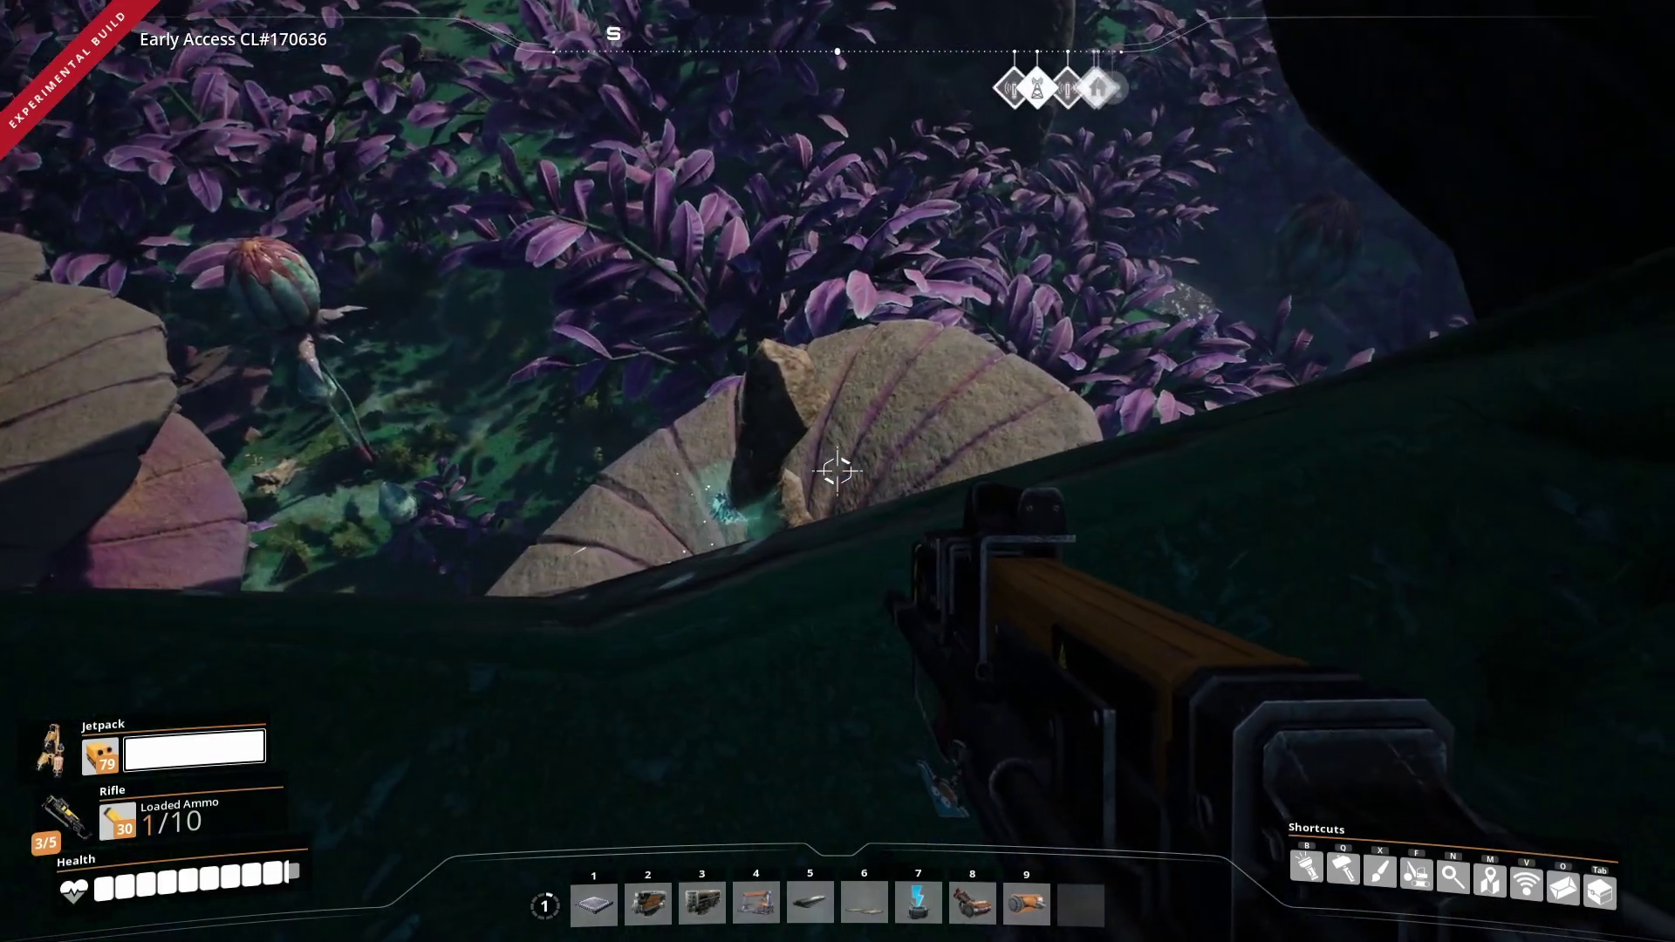
pyautogui.press('w')
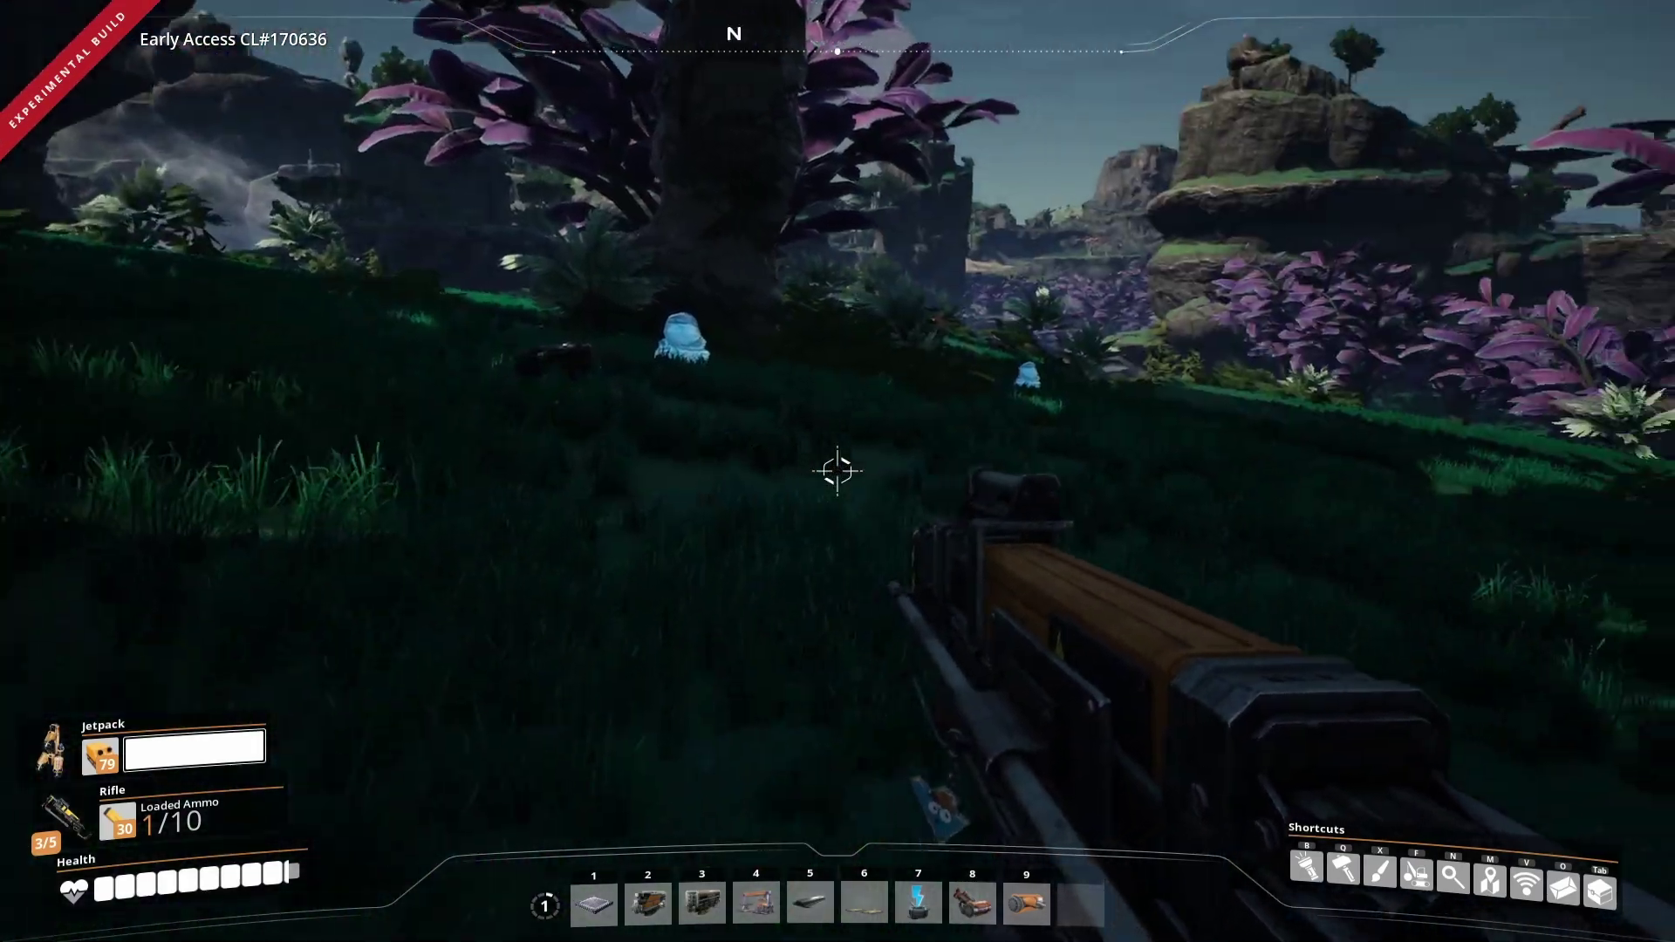
pyautogui.press('w')
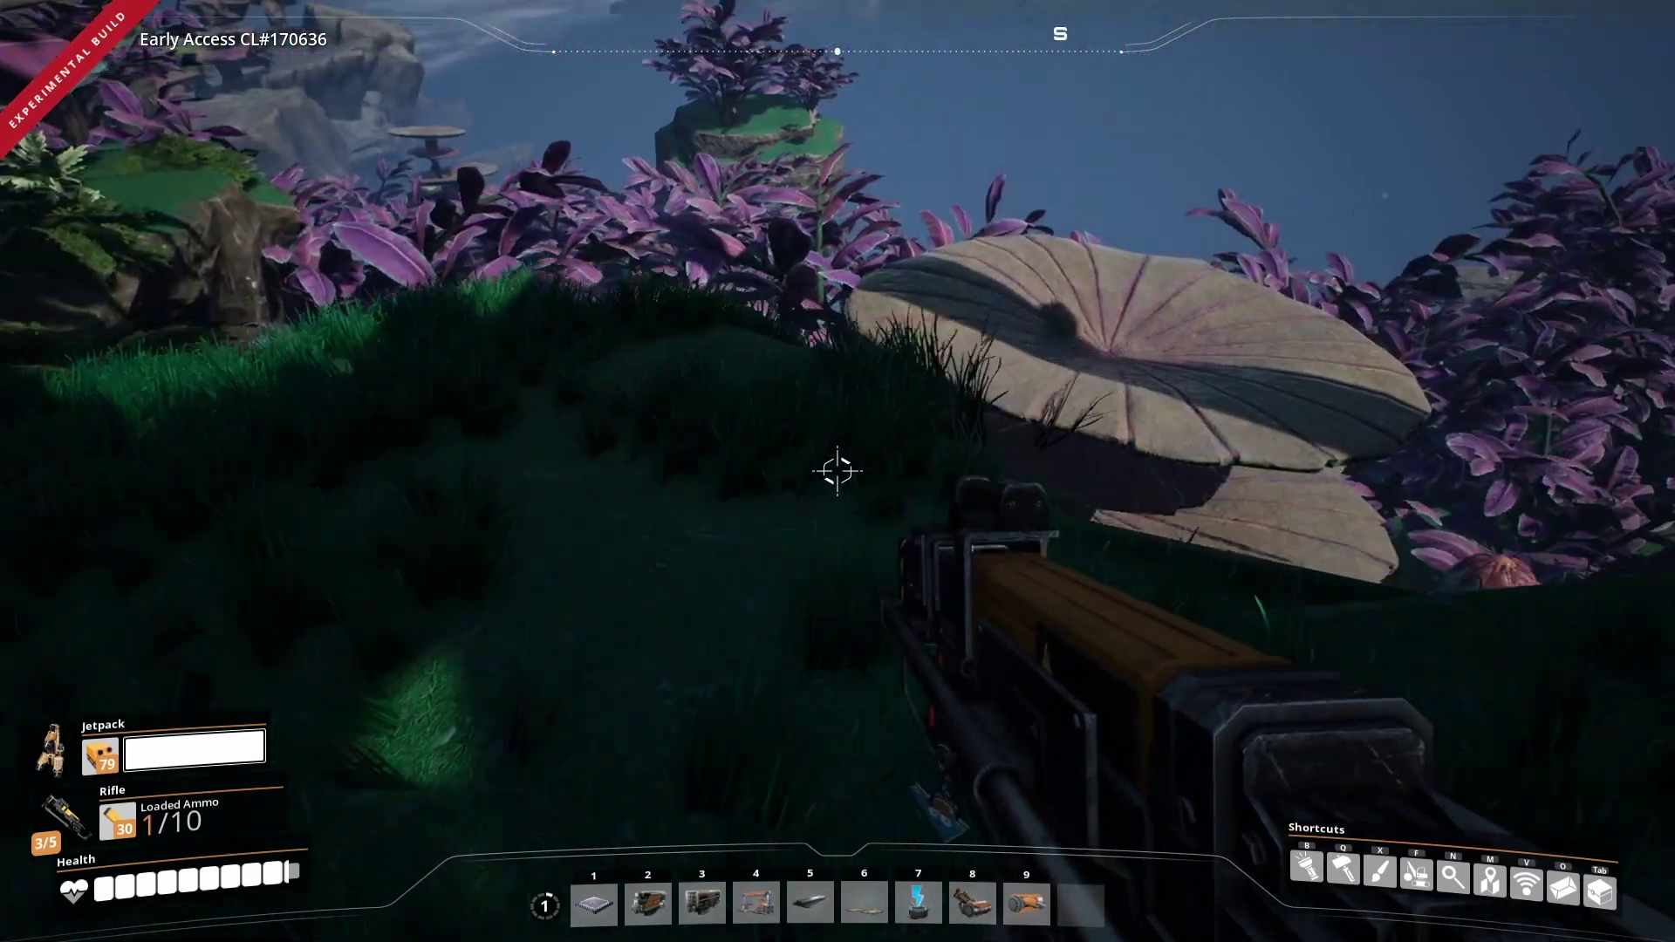
pyautogui.press('w')
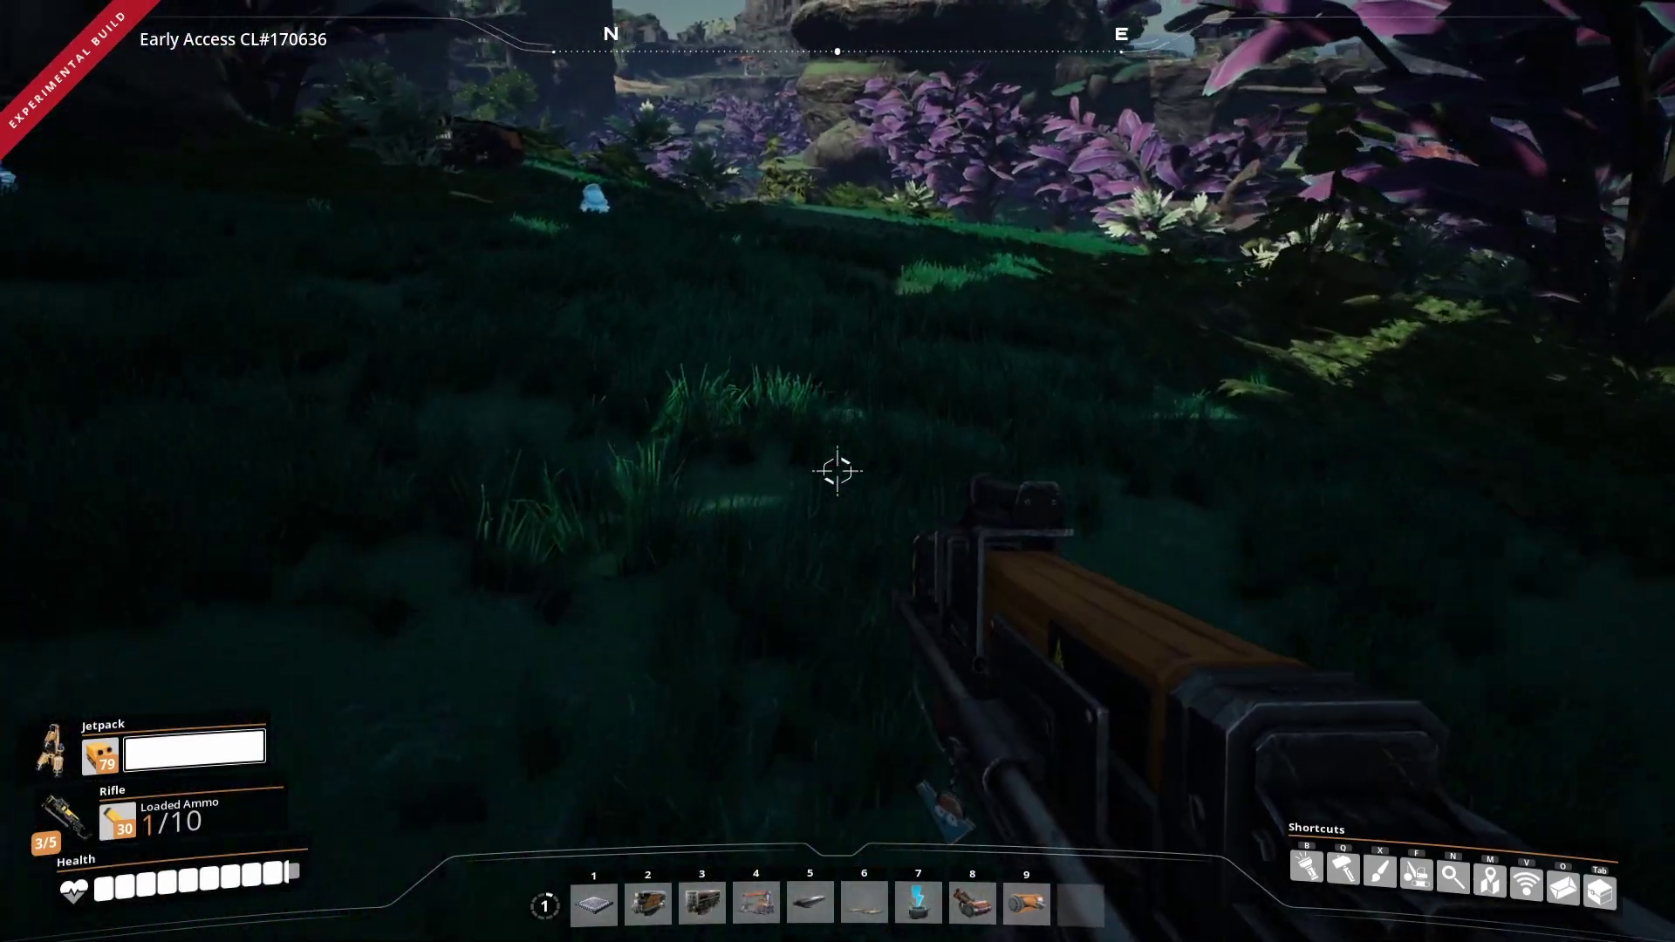
pyautogui.press('w')
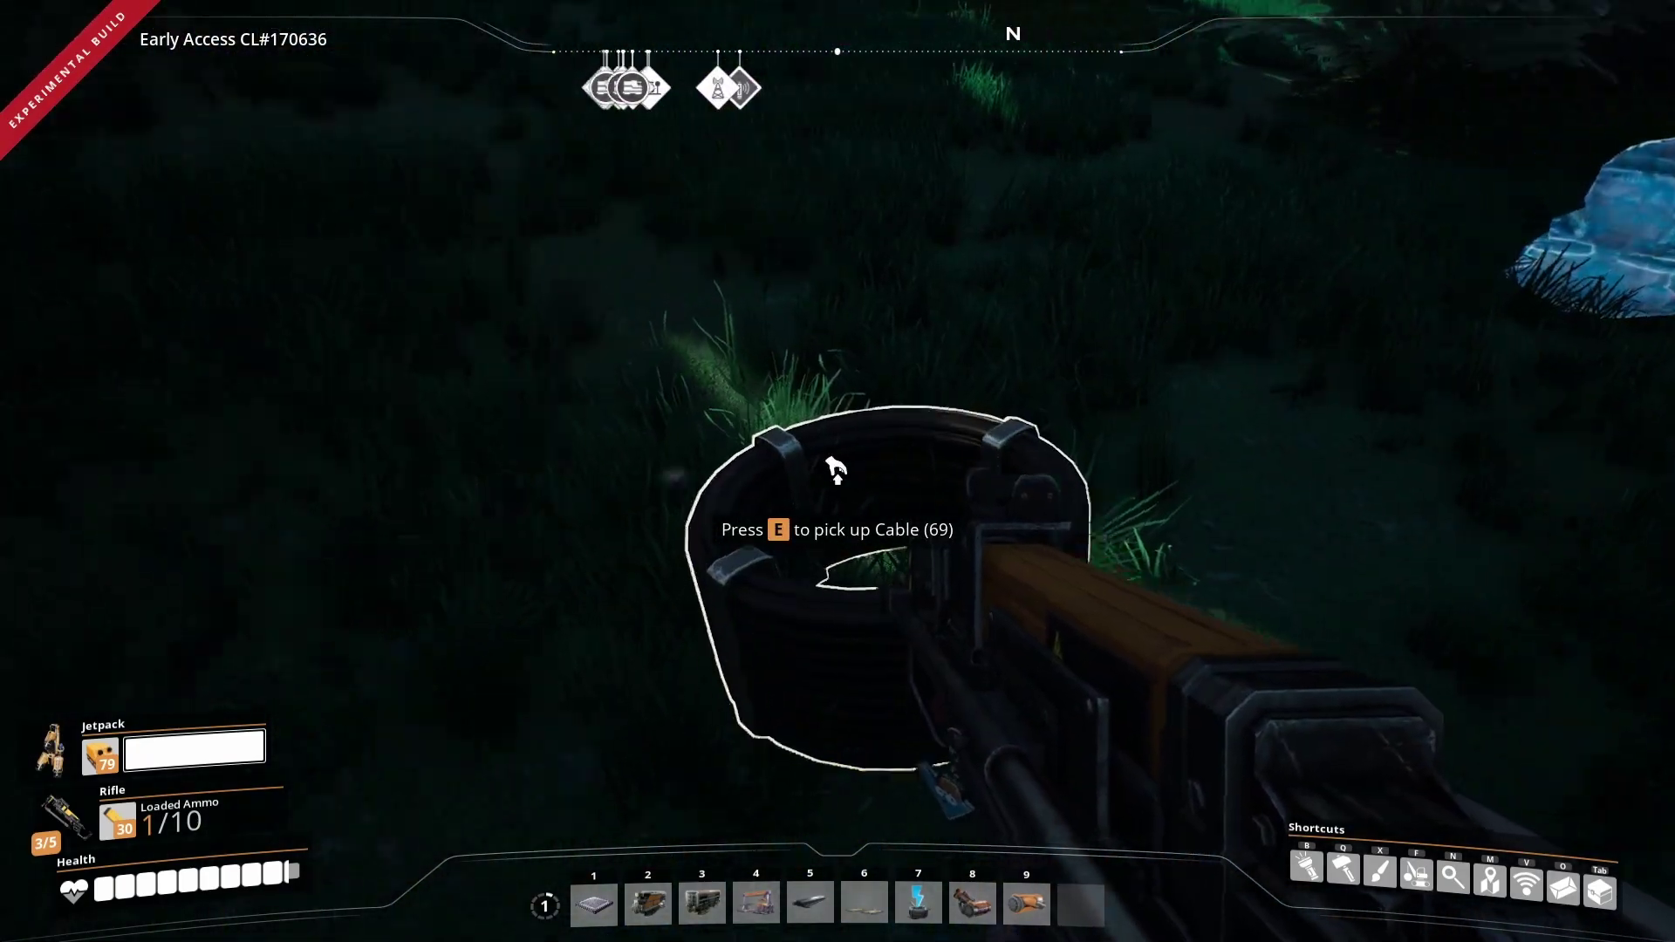
pyautogui.press('e')
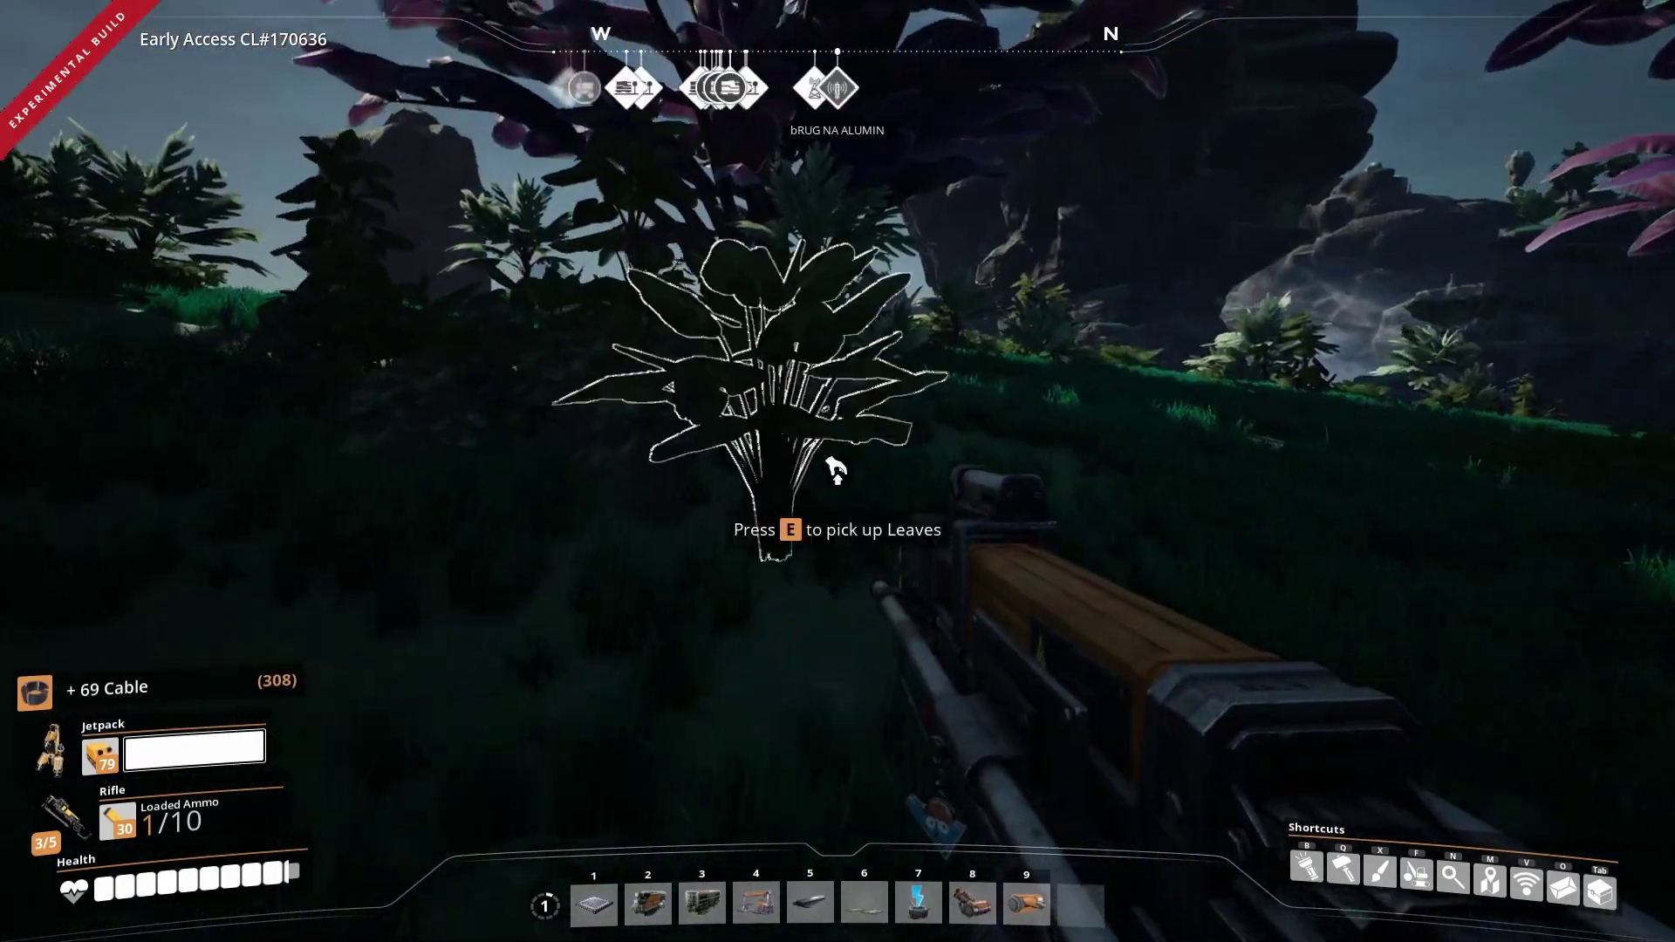
# Head toward the dark wreck and pick up the 9 Motors.
pyautogui.press('w')
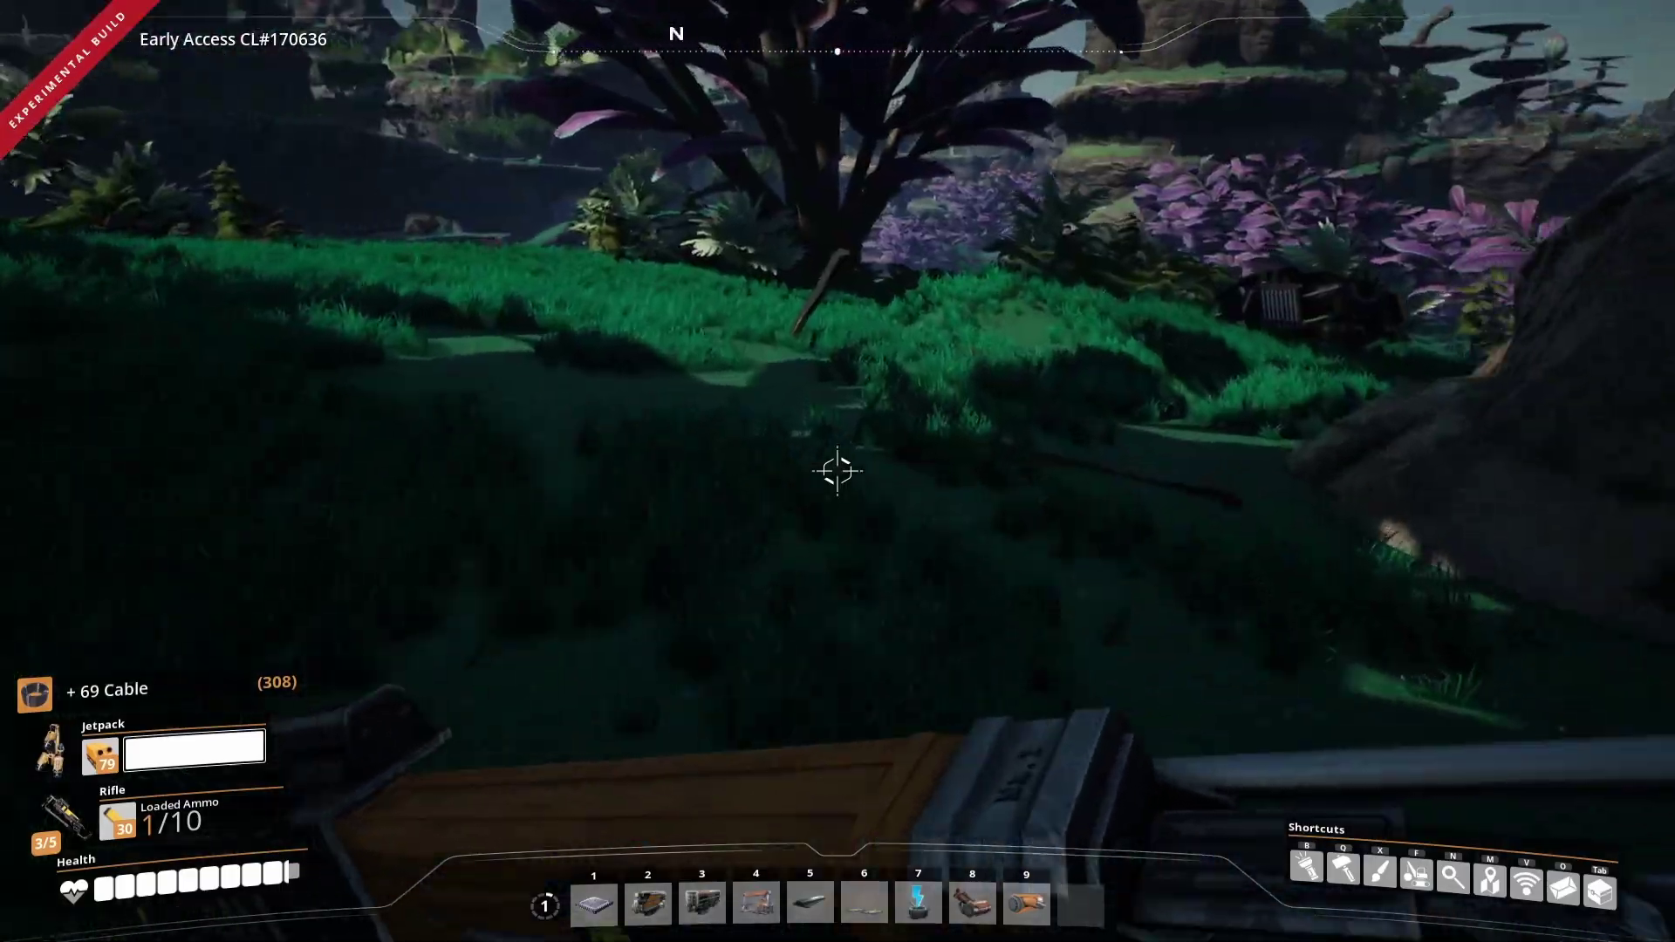
pyautogui.press('w')
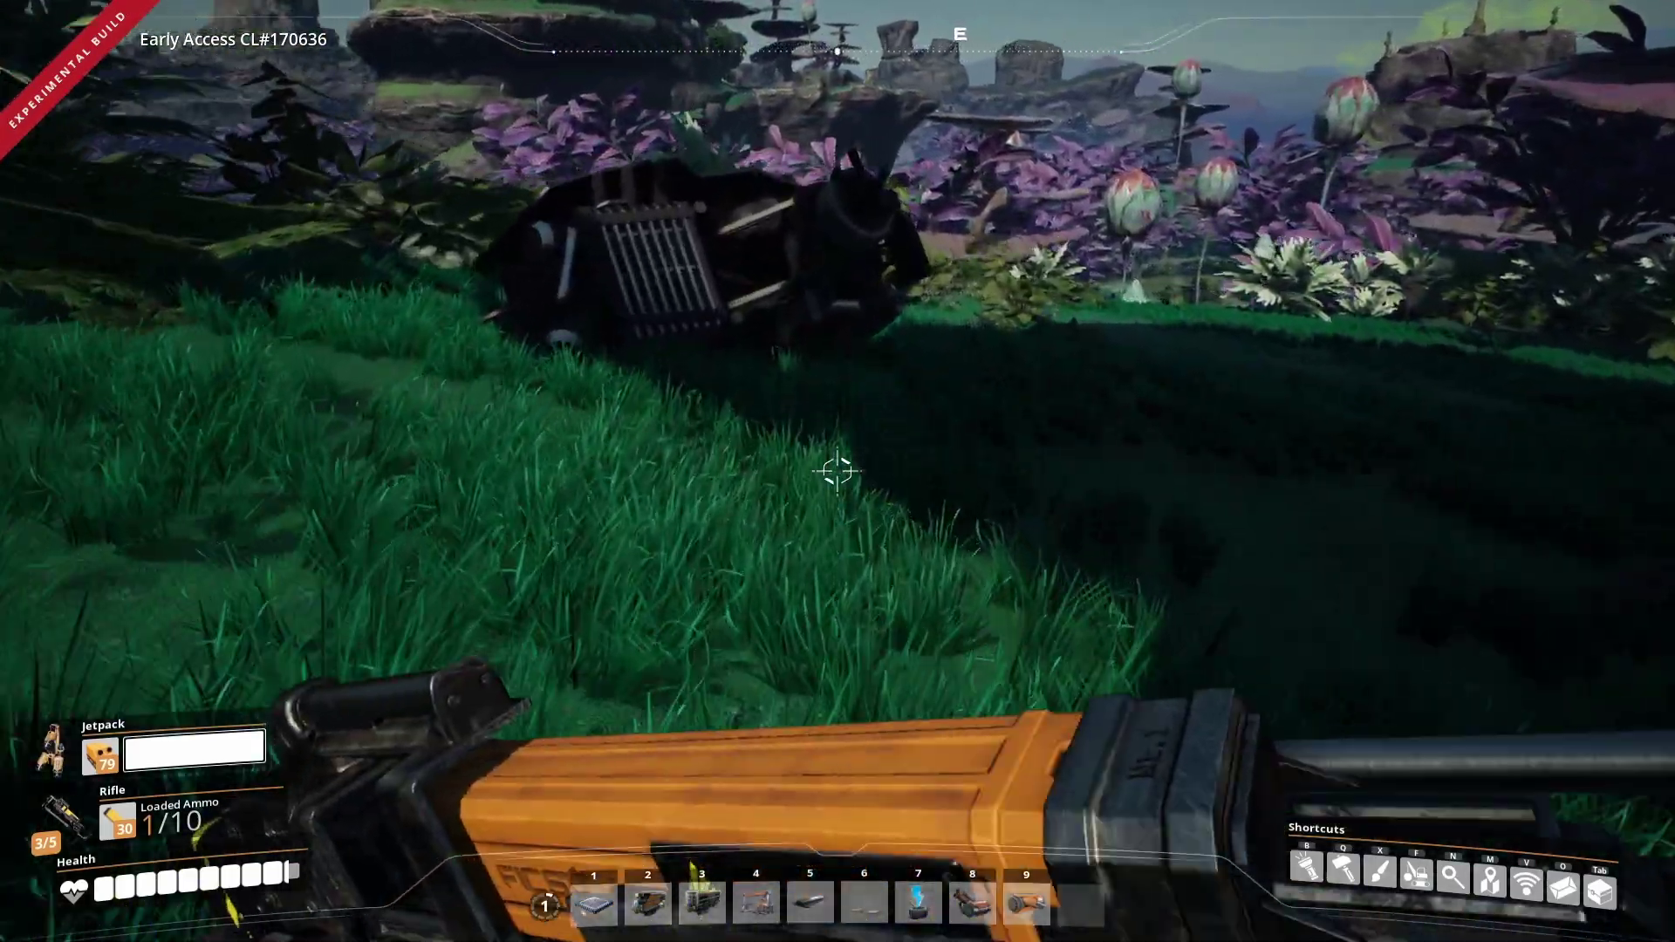
pyautogui.press('w')
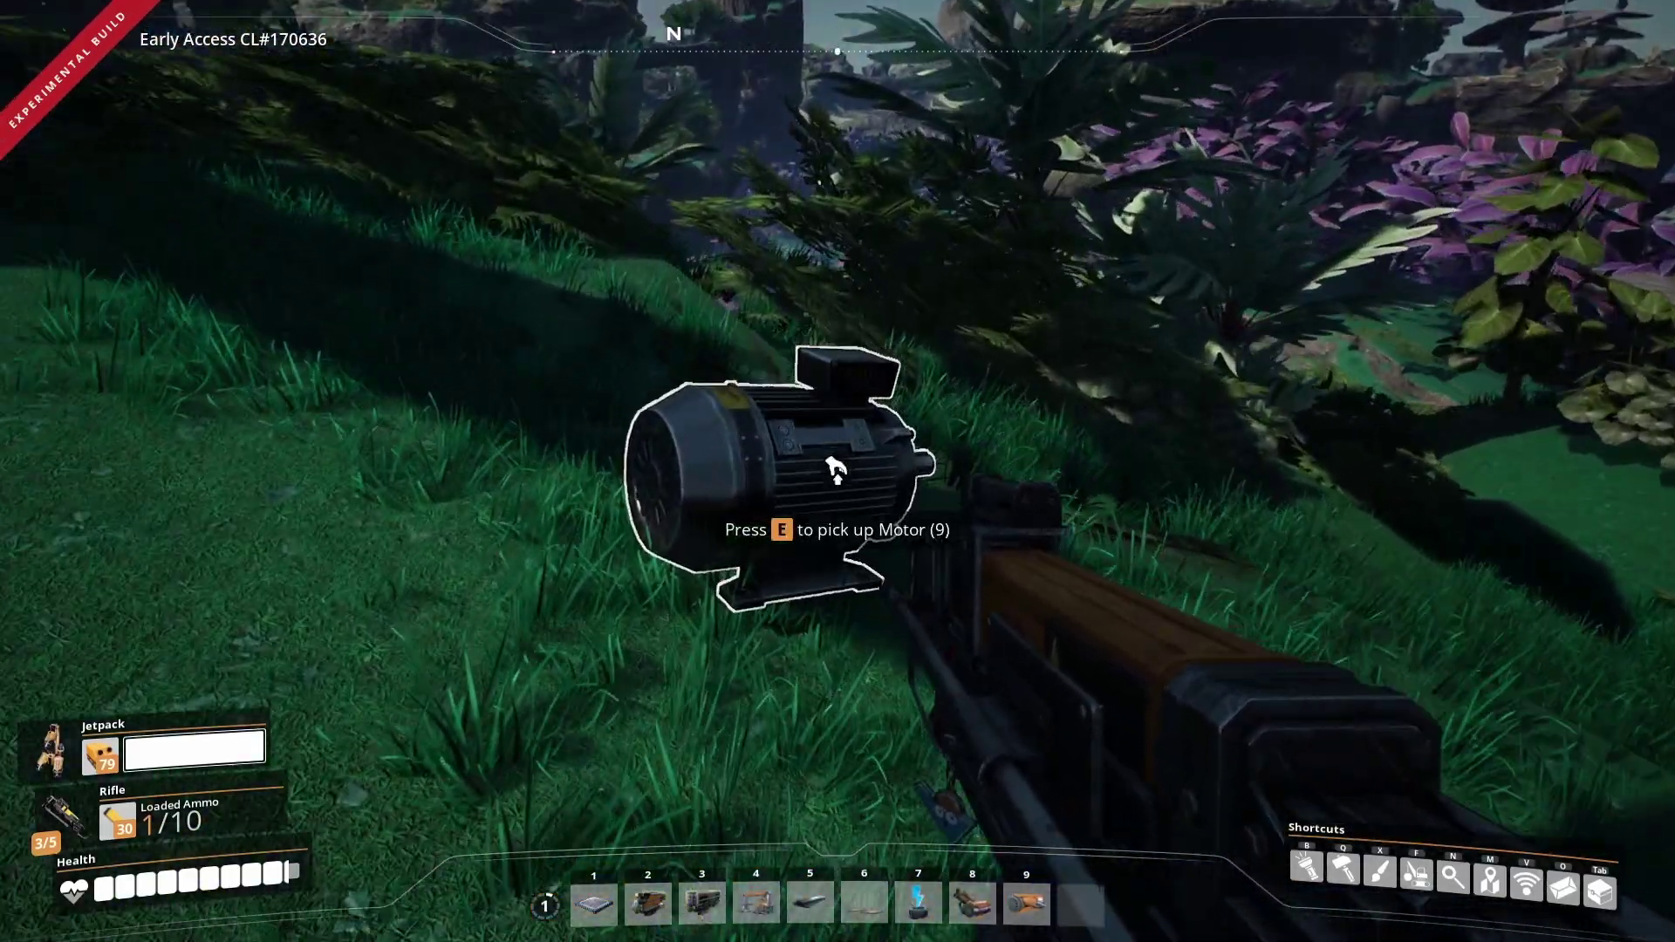
pyautogui.press('e')
pyautogui.press('w')
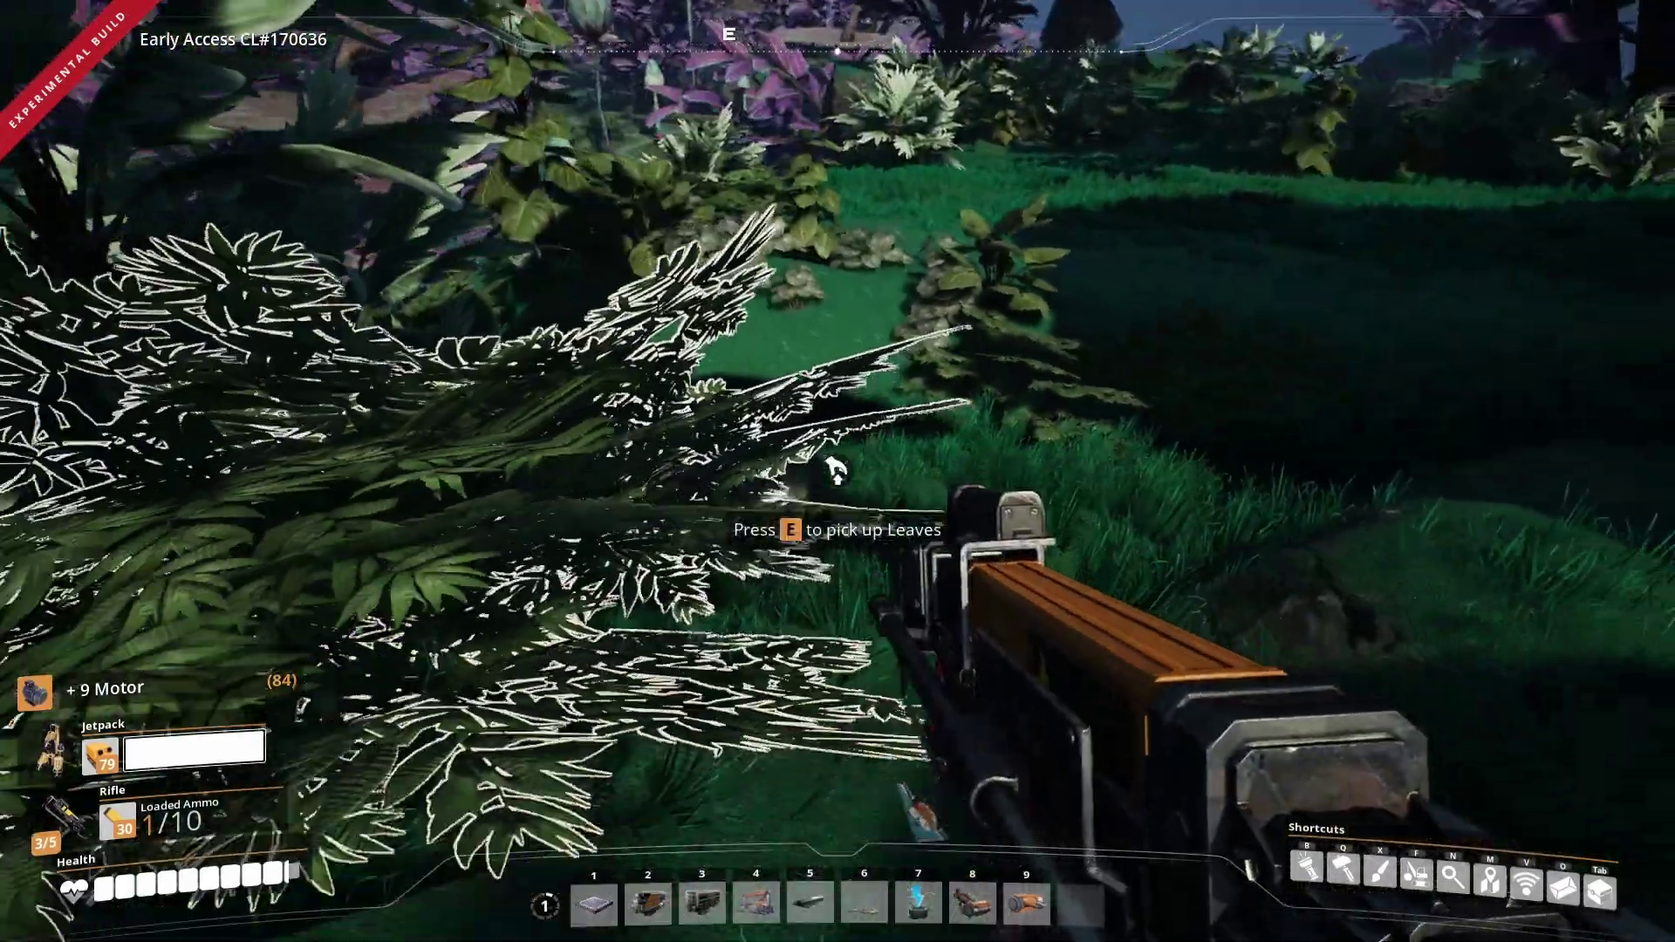
# Continue past the orange wreck to the large tree by the lake.
pyautogui.press('w')
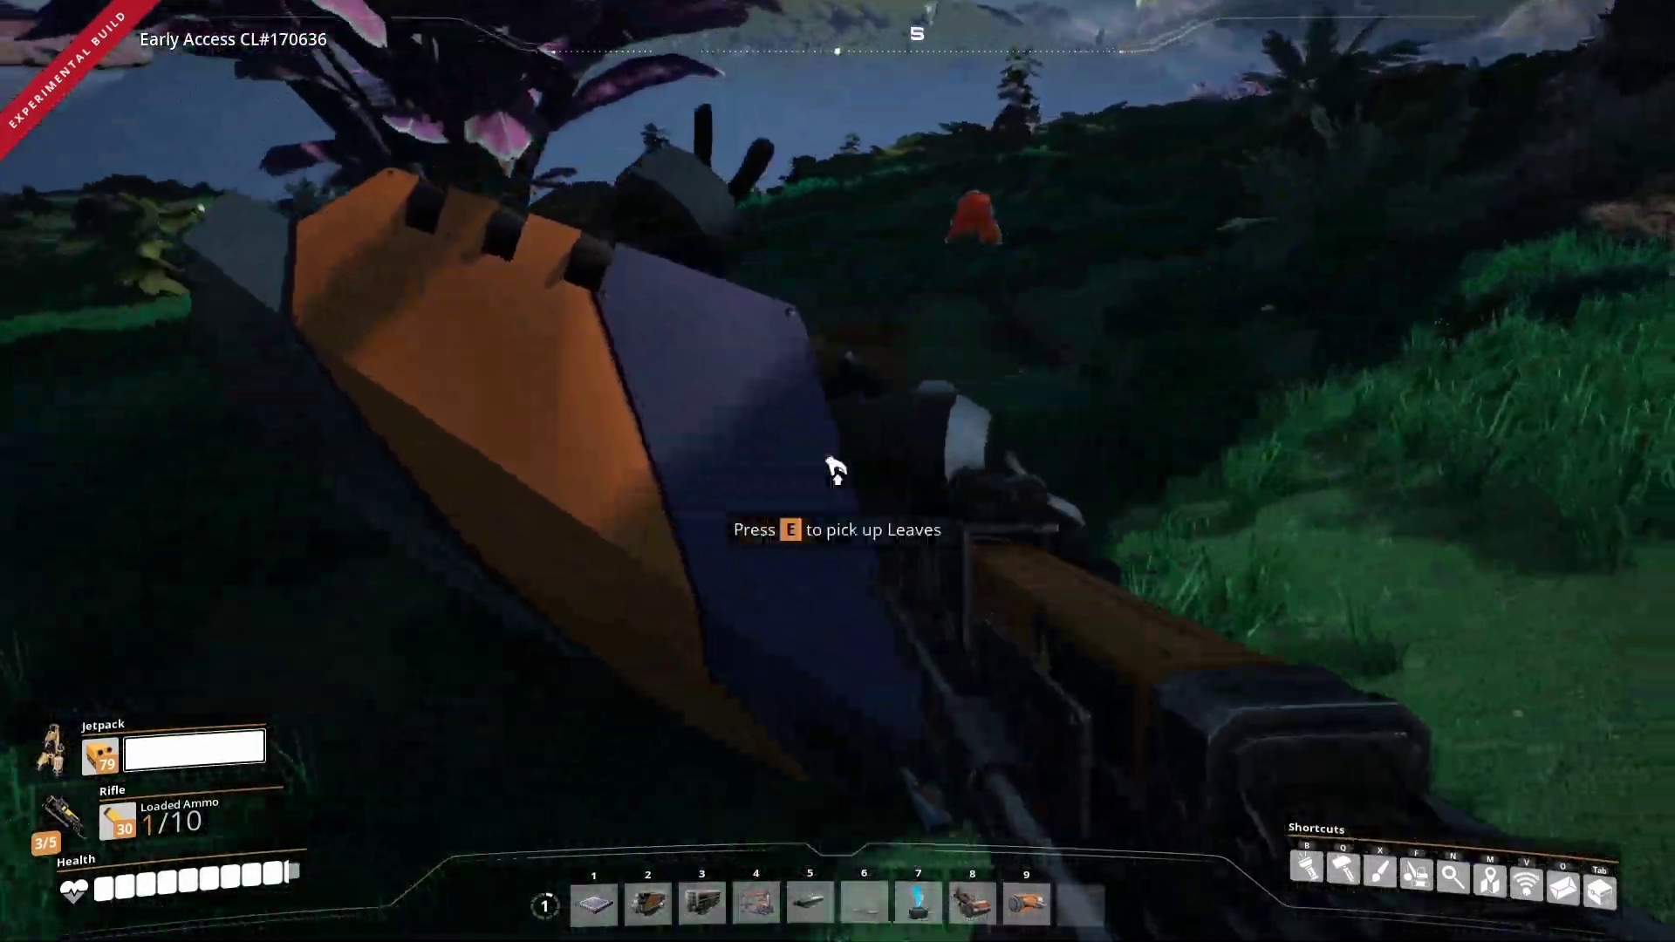
pyautogui.press('w')
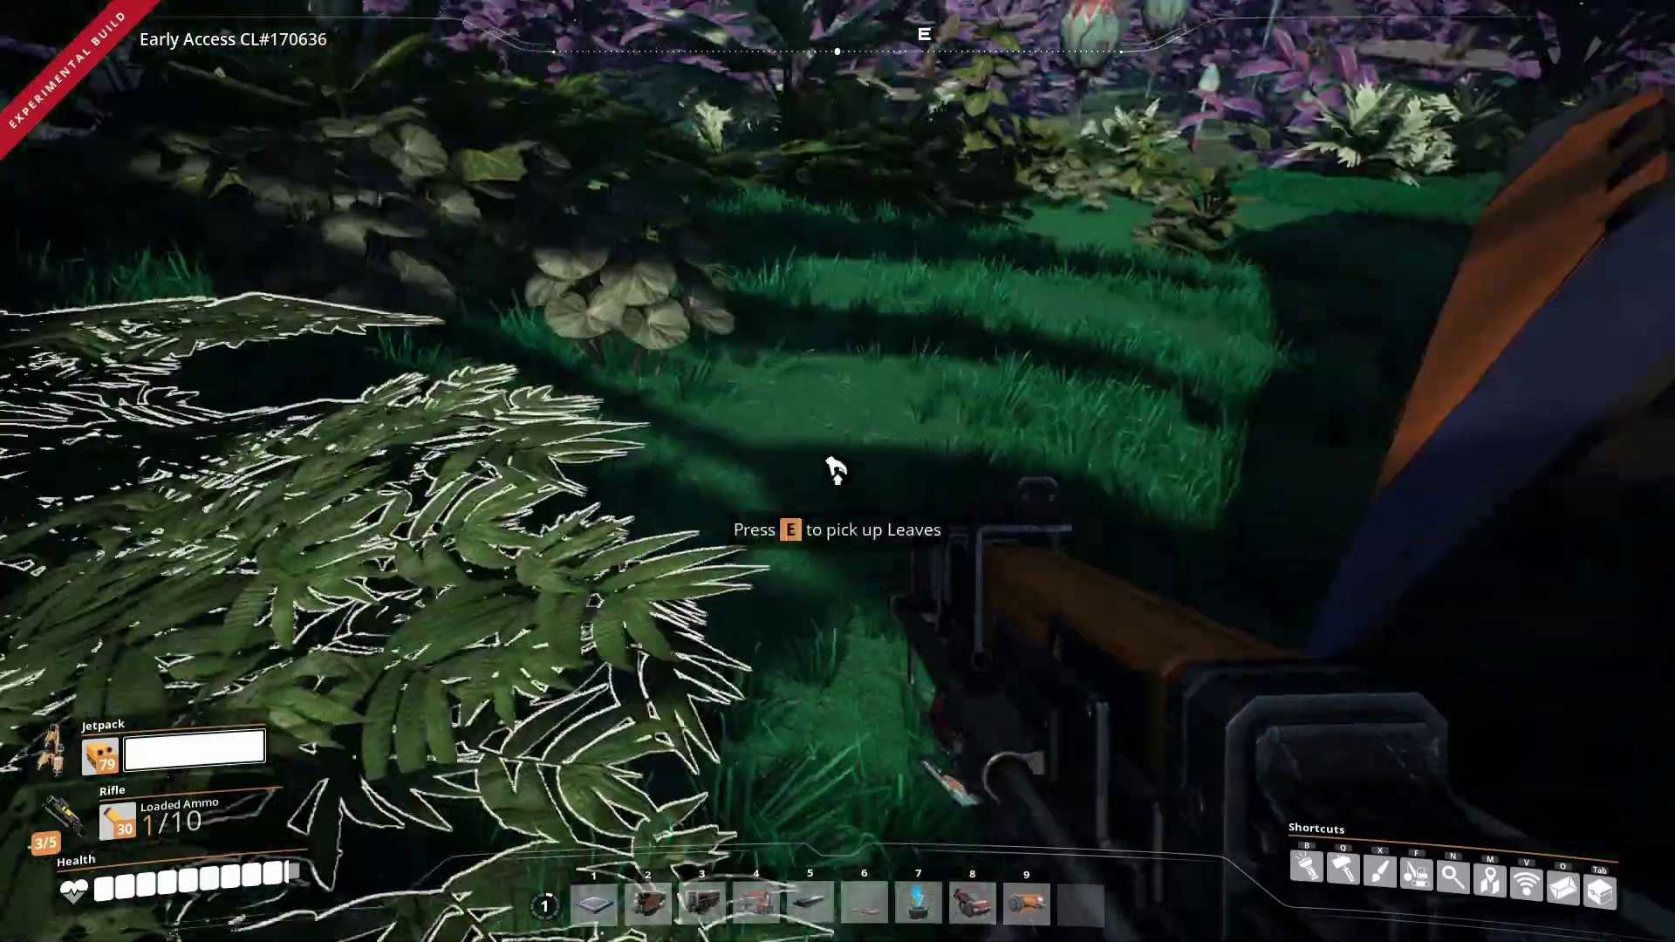
pyautogui.press('w')
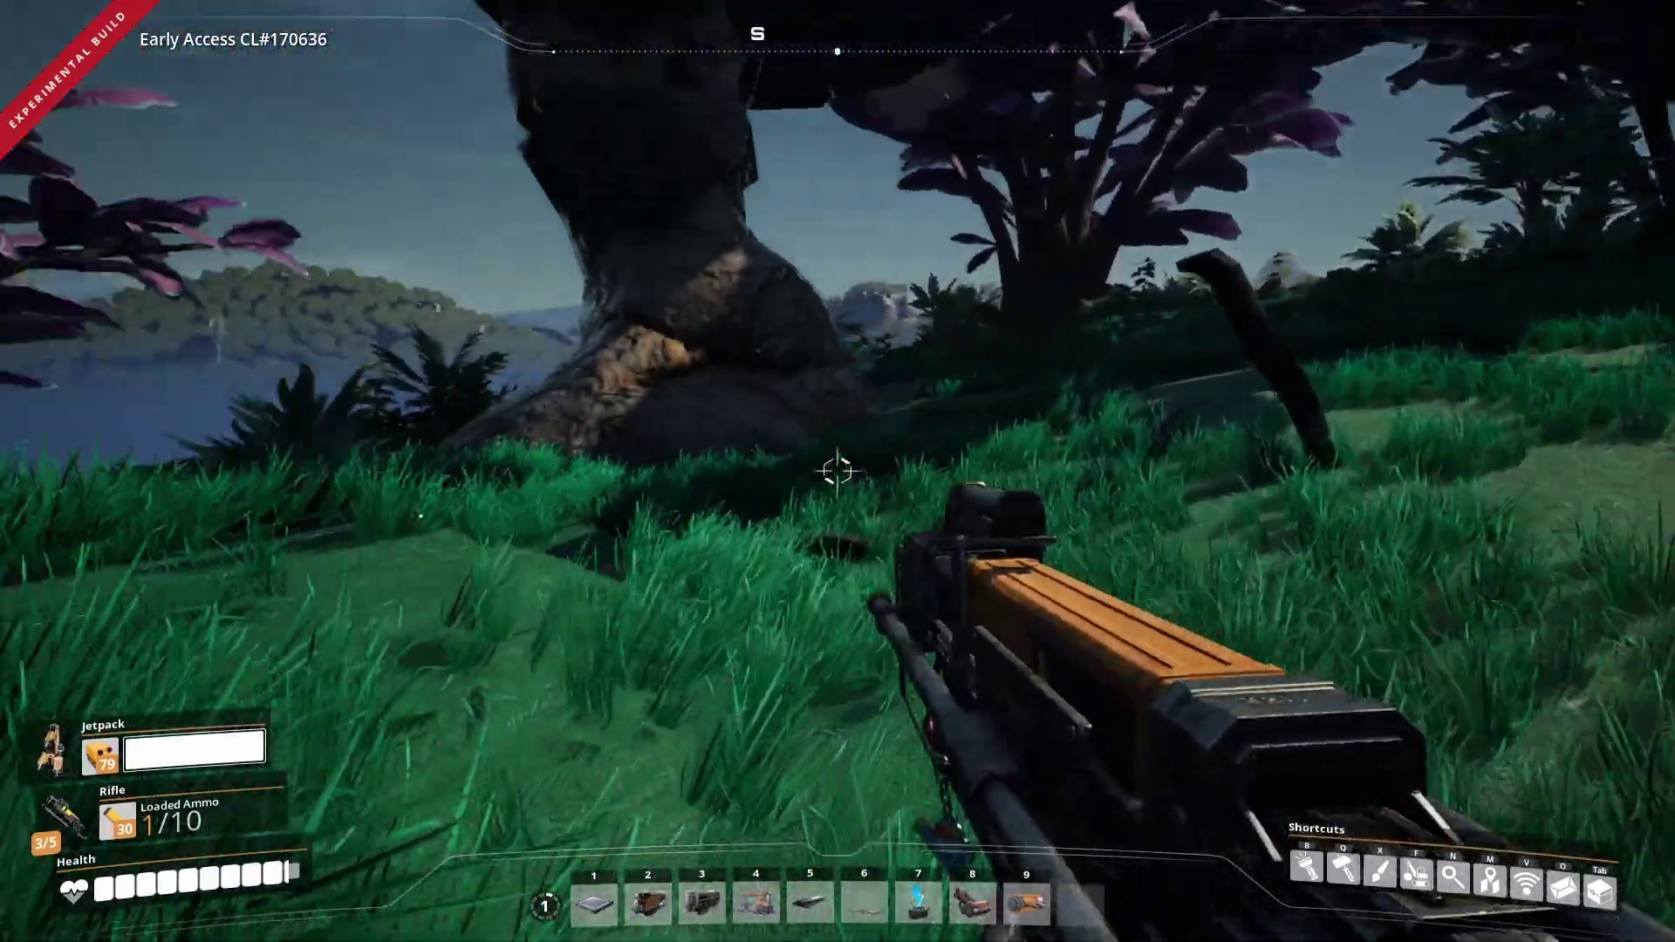
pyautogui.press('w')
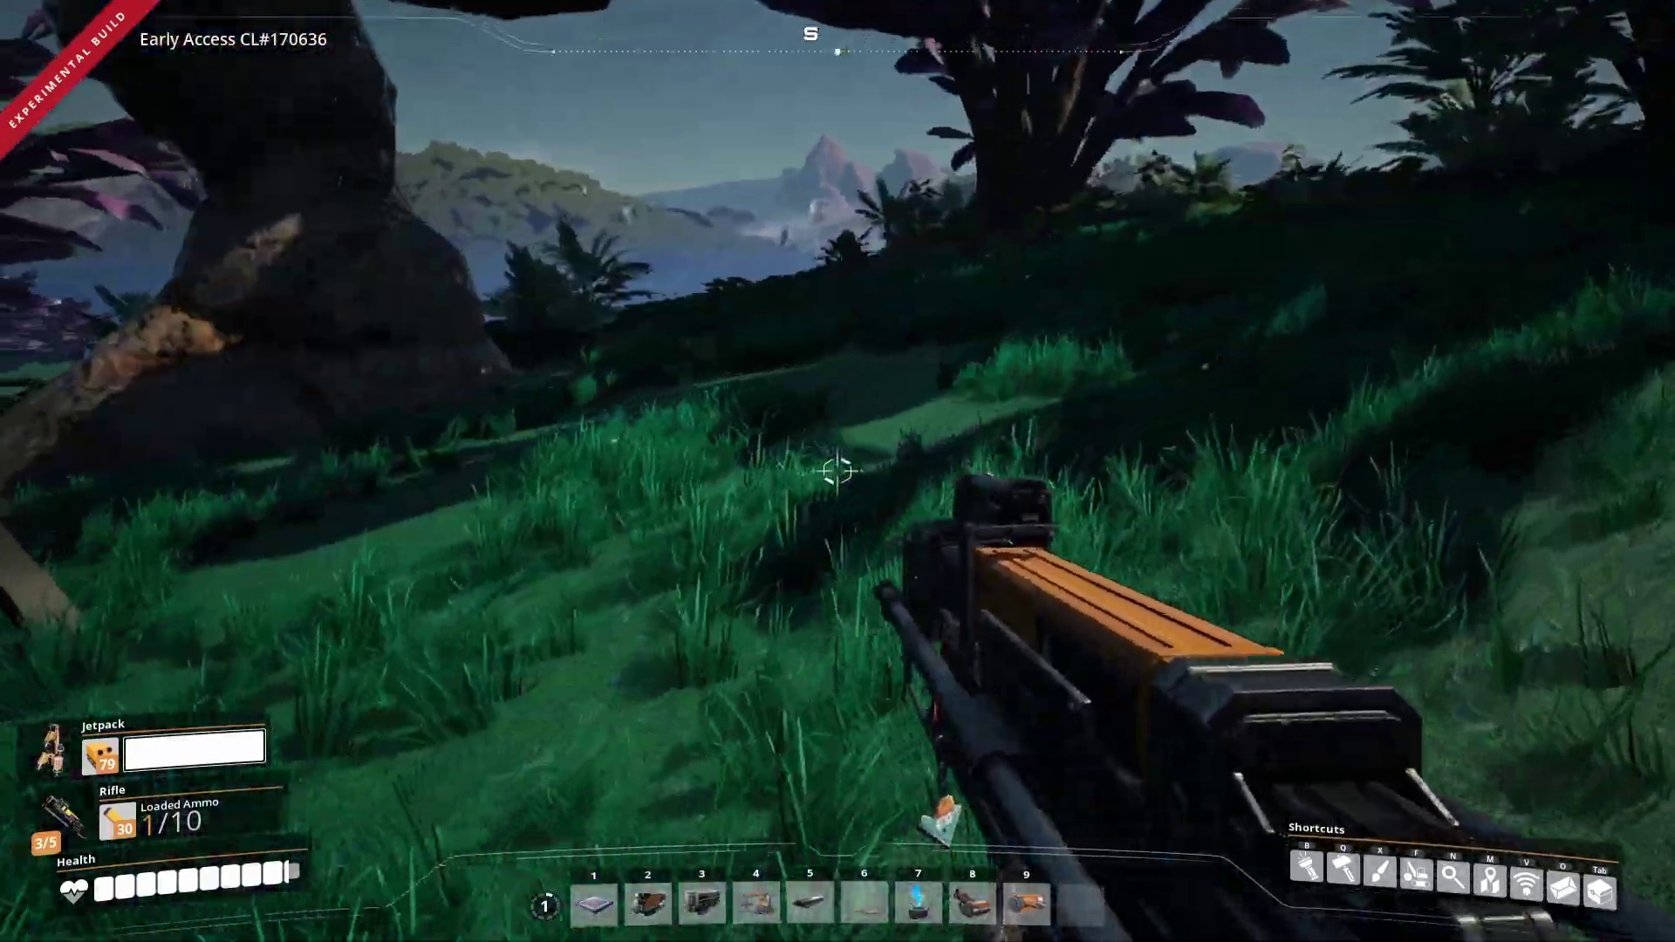
pyautogui.press('w')
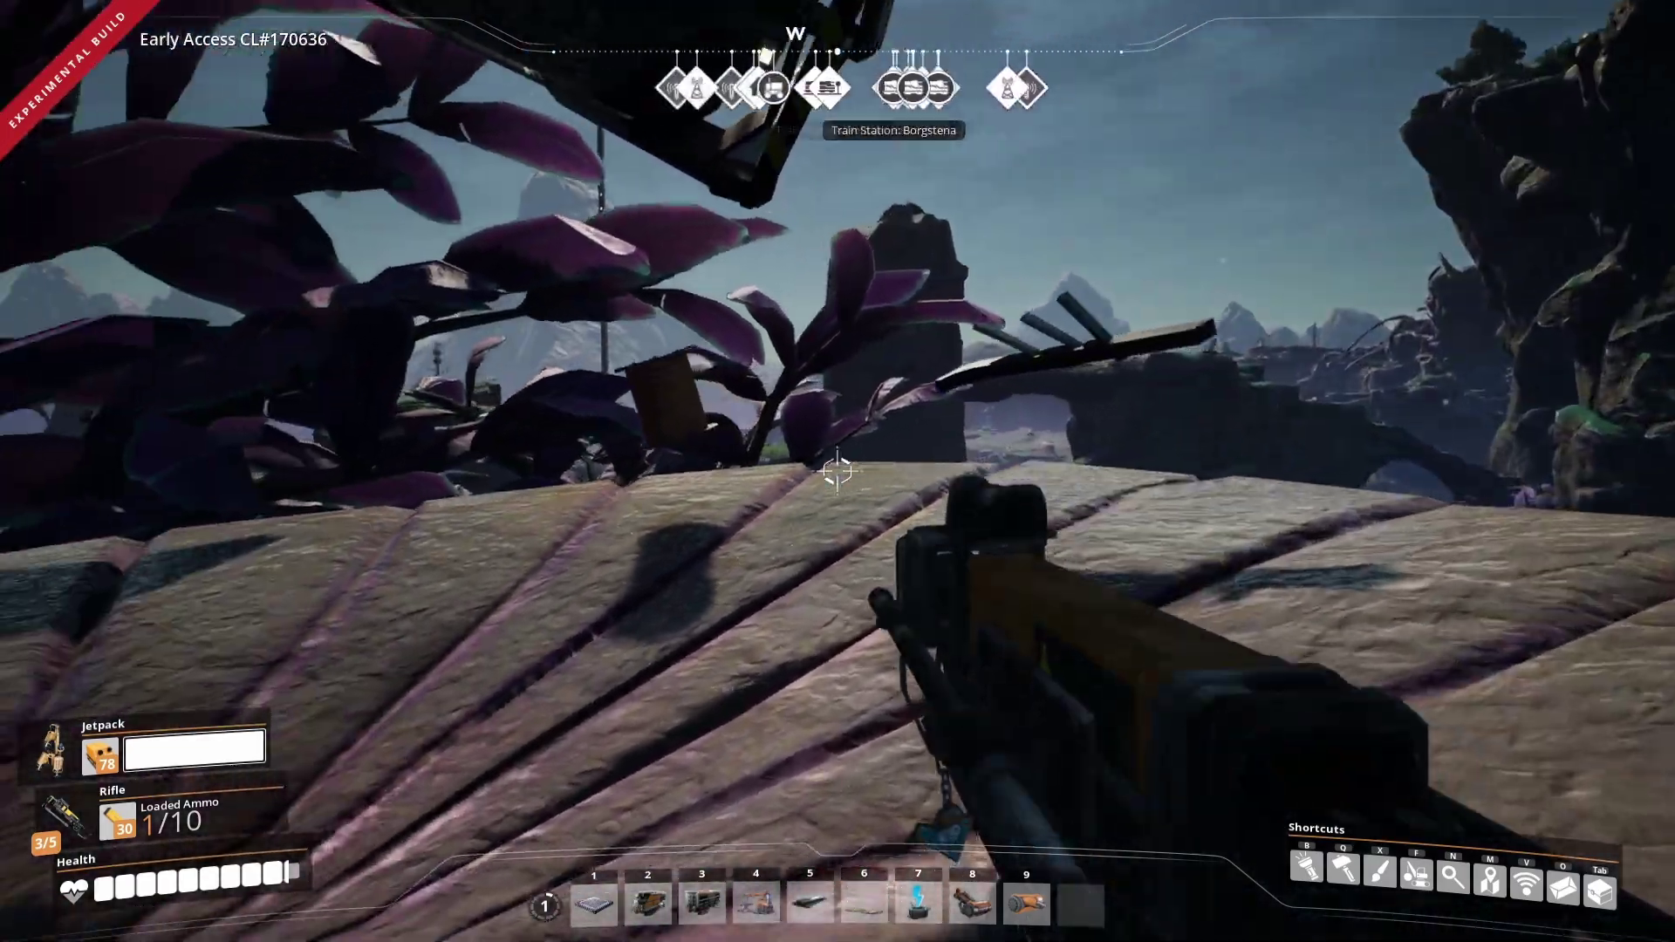
# Climb the rock ledges past the wire spool up to the crashed drop pod.
pyautogui.press('w')
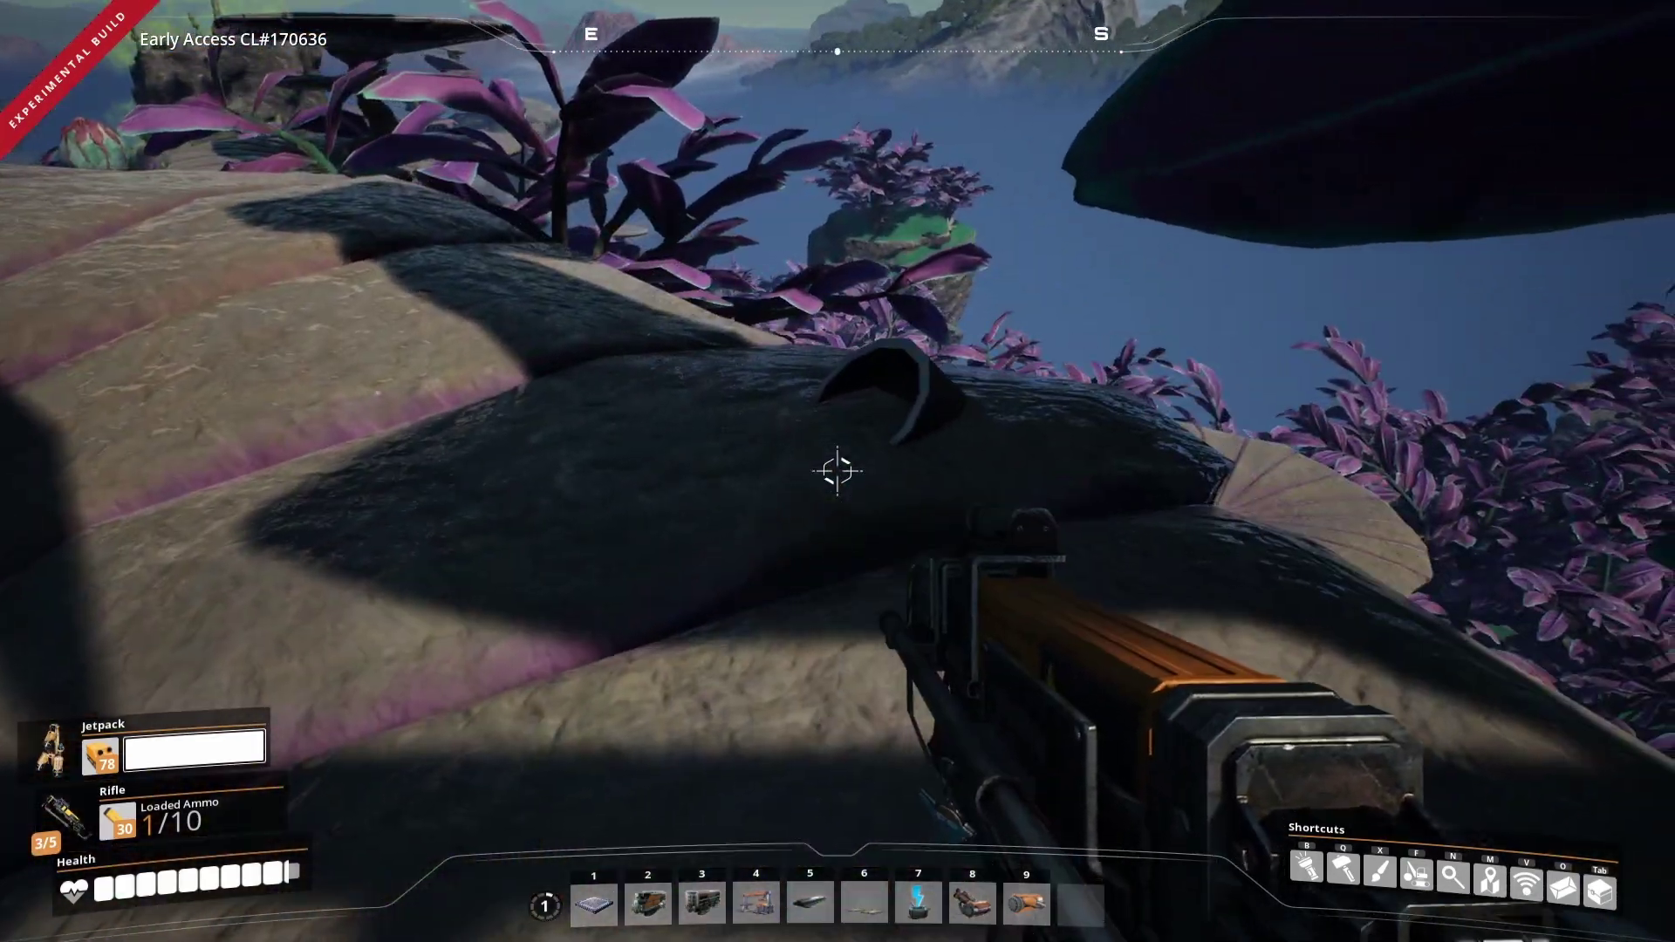
pyautogui.press('w')
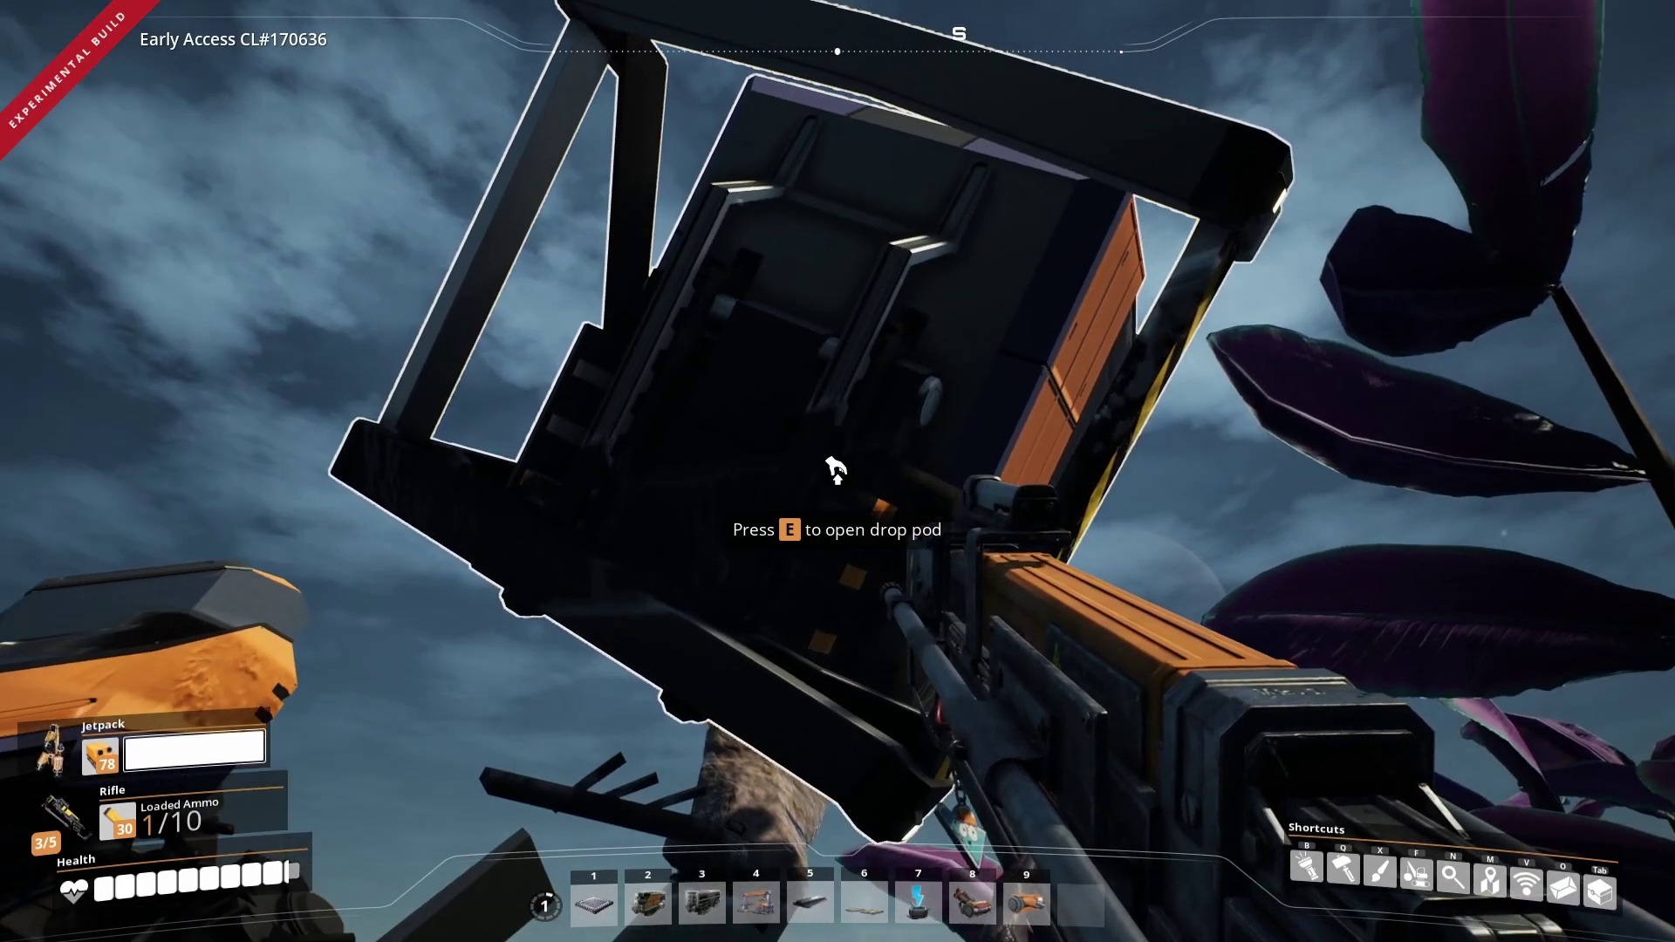
# Check the crashed drop pod's 20 MW repair requirement, then walk to the grassy pit edge.
pyautogui.press('e')
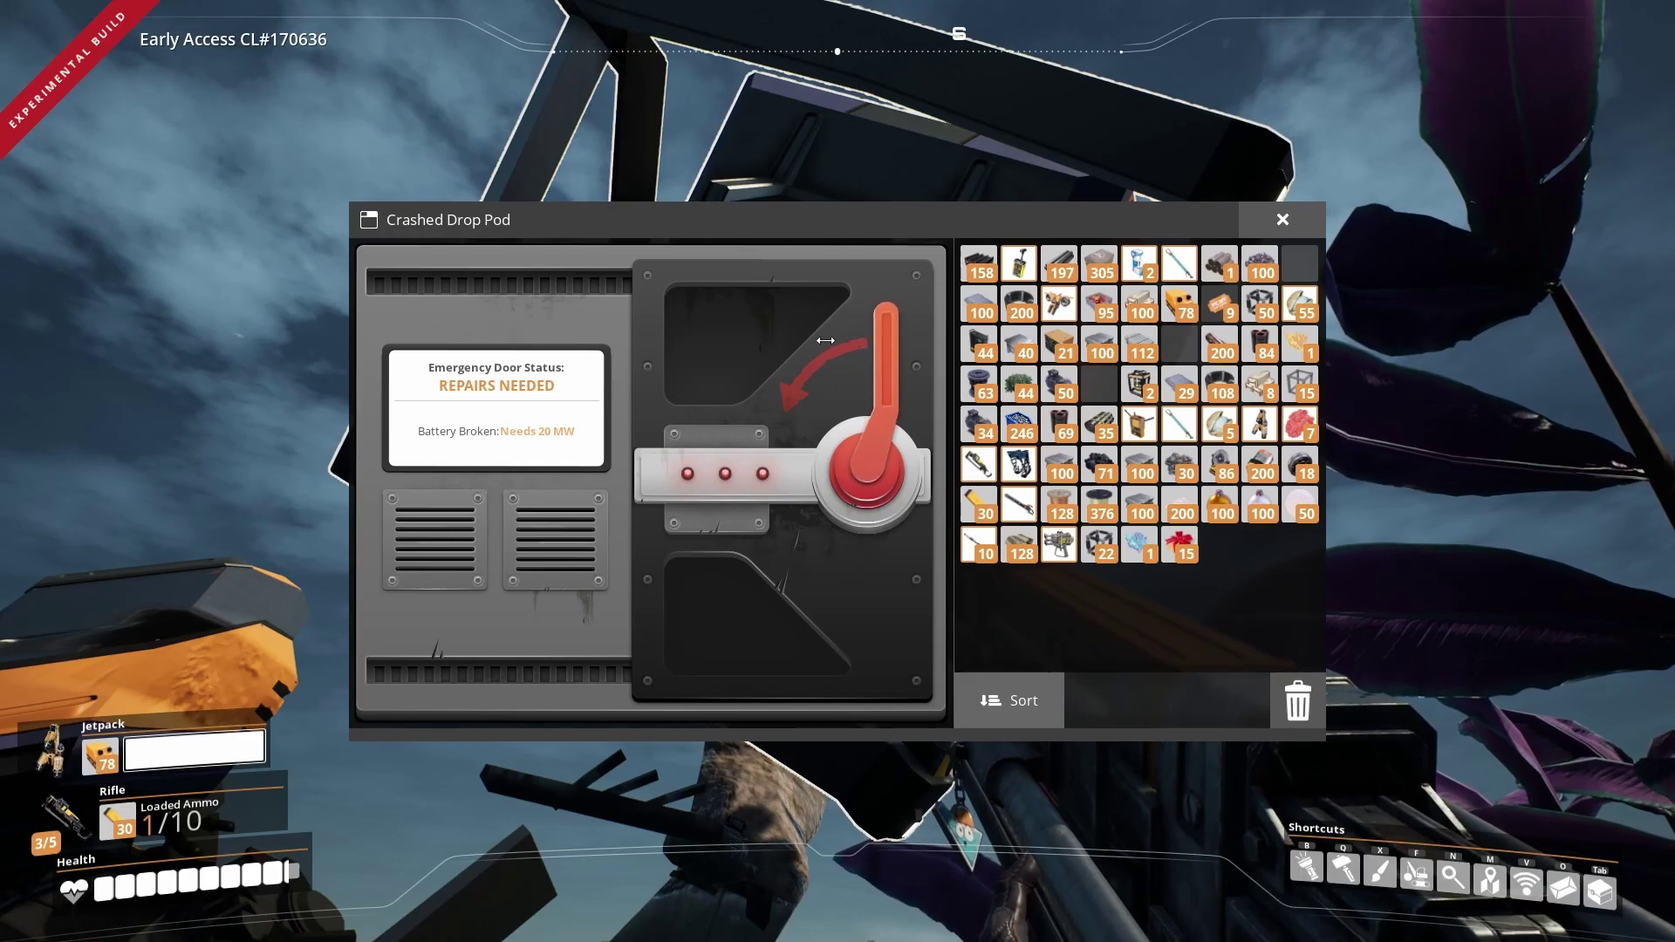
pyautogui.press('Escape')
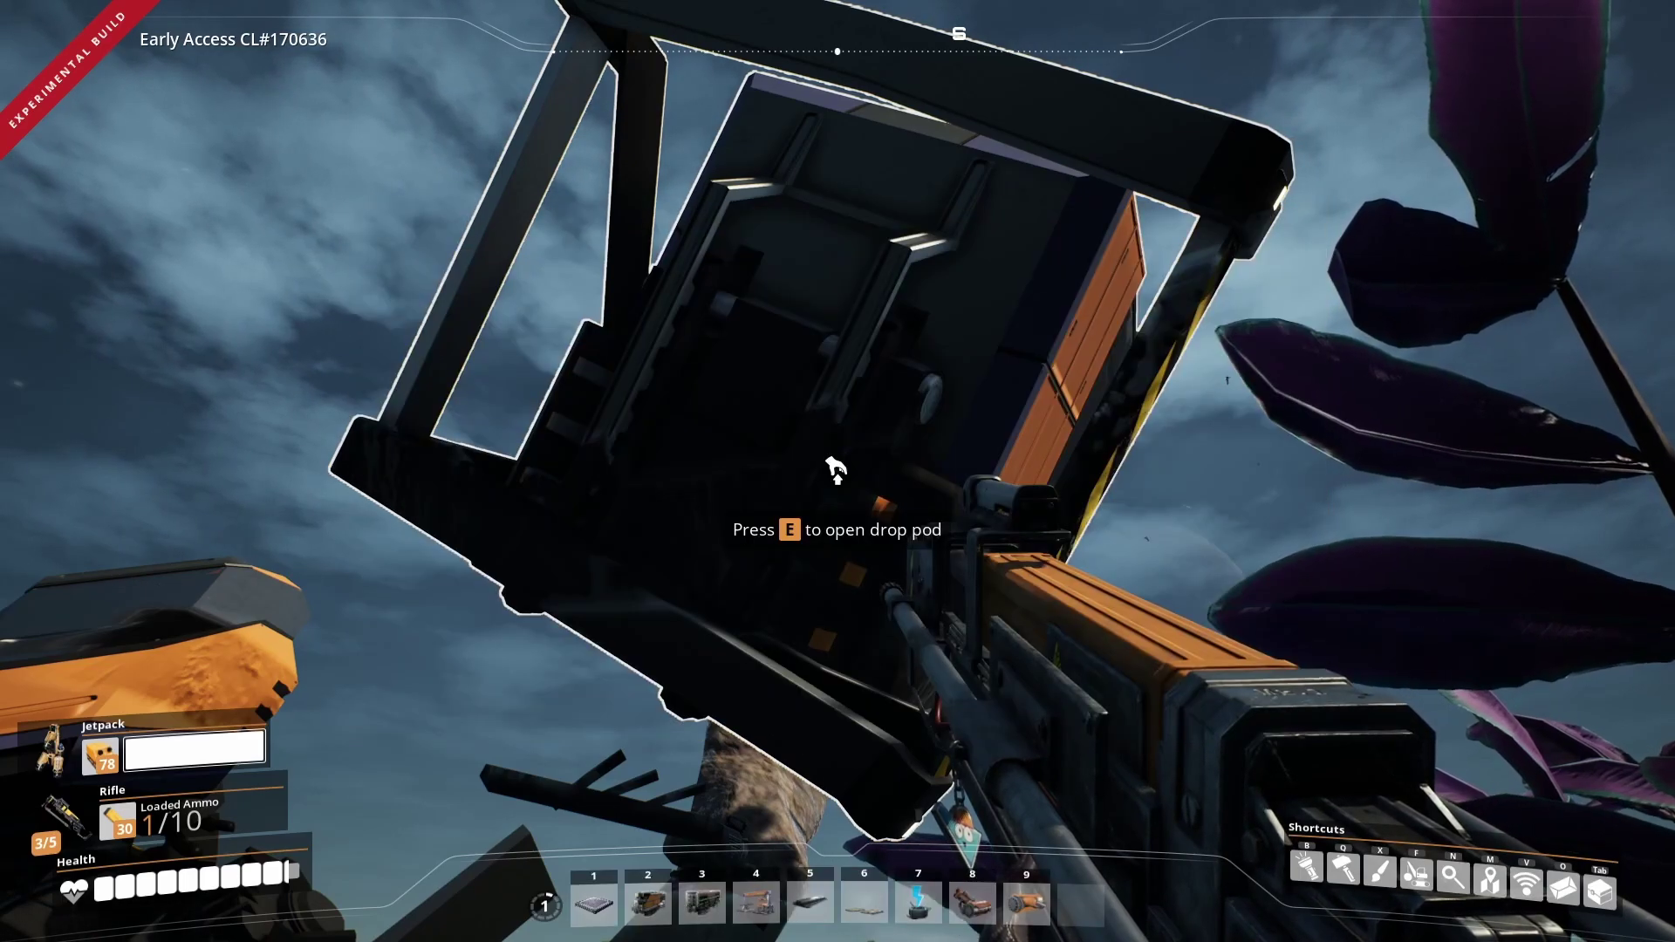
pyautogui.press('w')
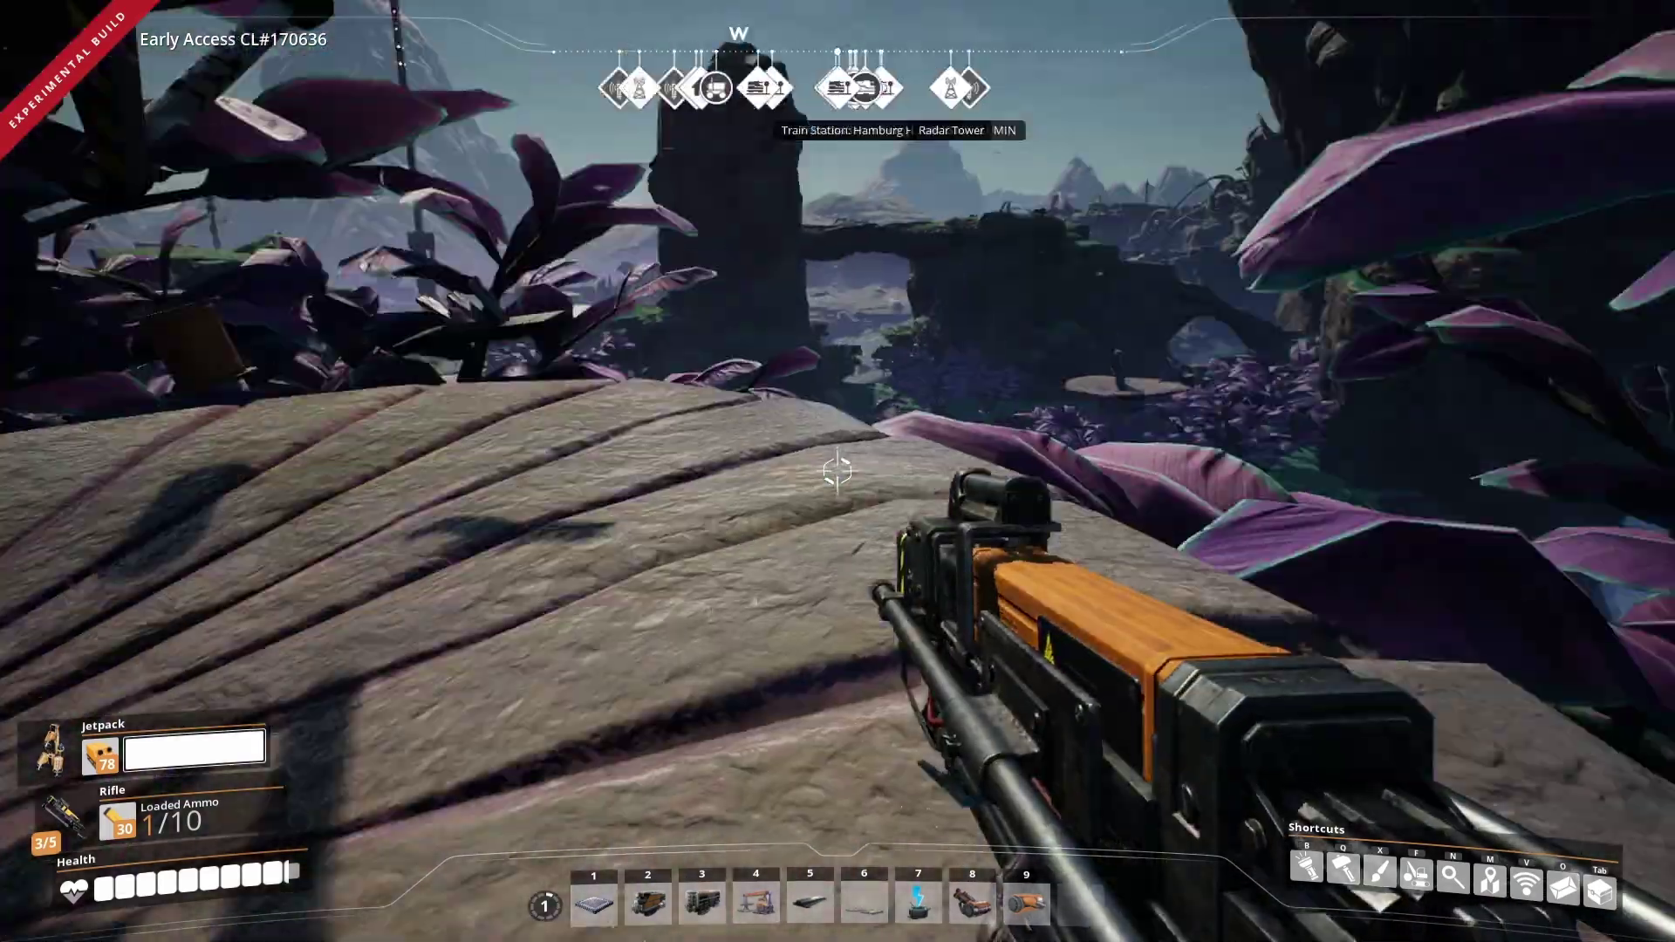
pyautogui.press('w')
pyautogui.press('w')
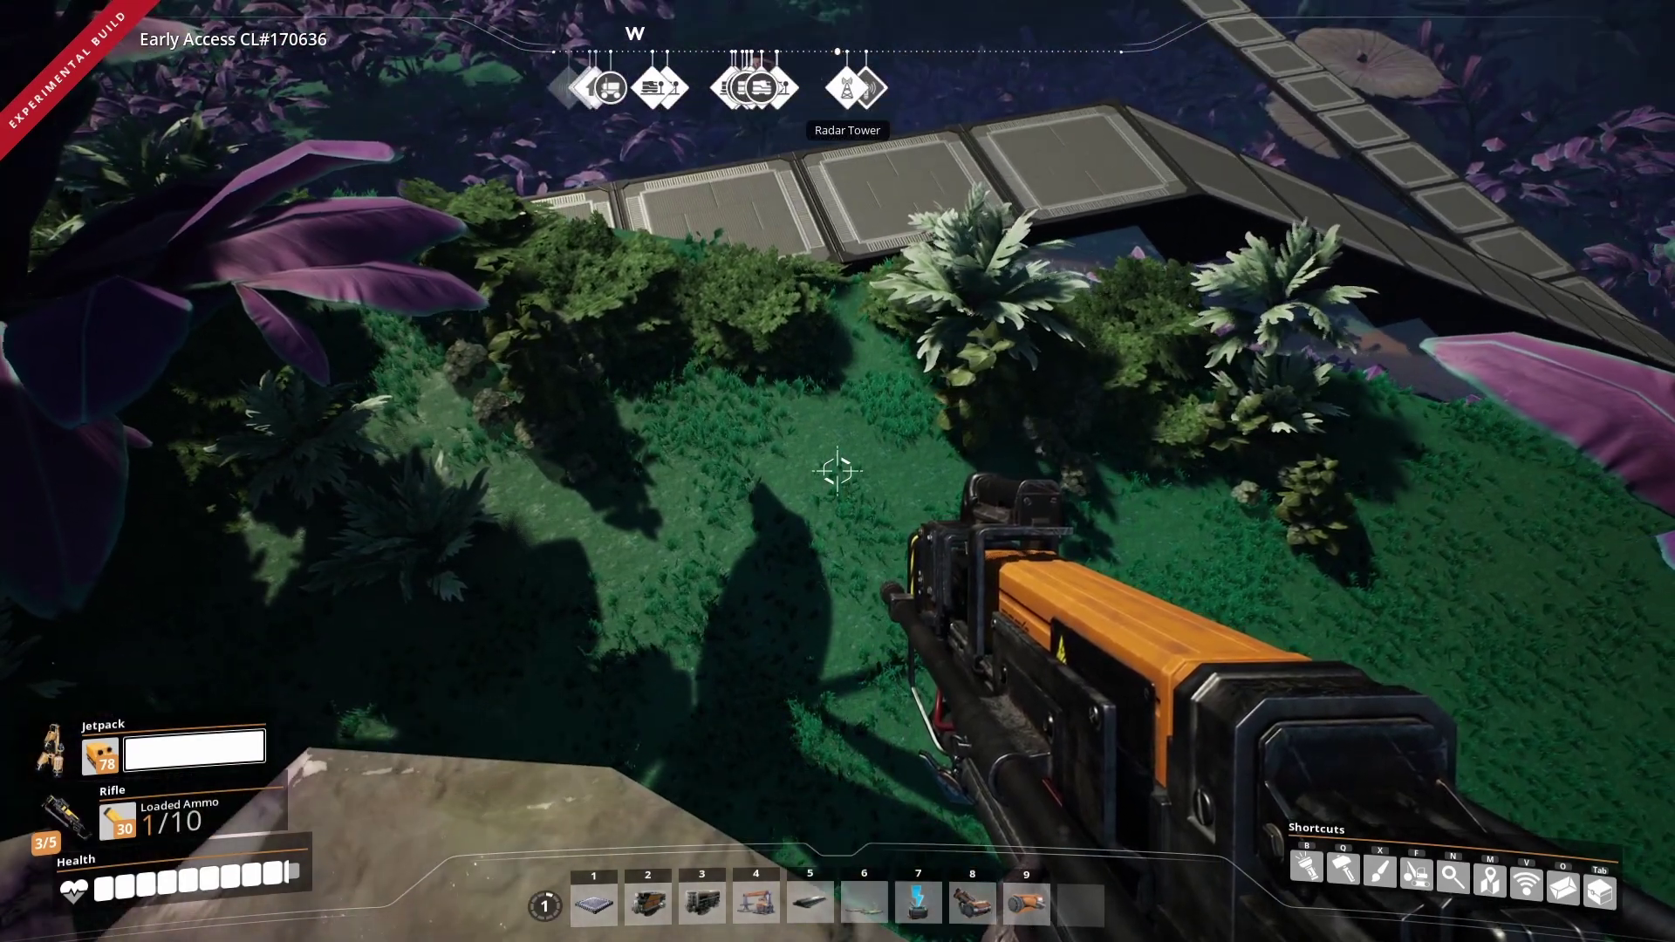
# Place a Biomass Burner from the Power category in the pit and open its fuel window.
pyautogui.press('q')
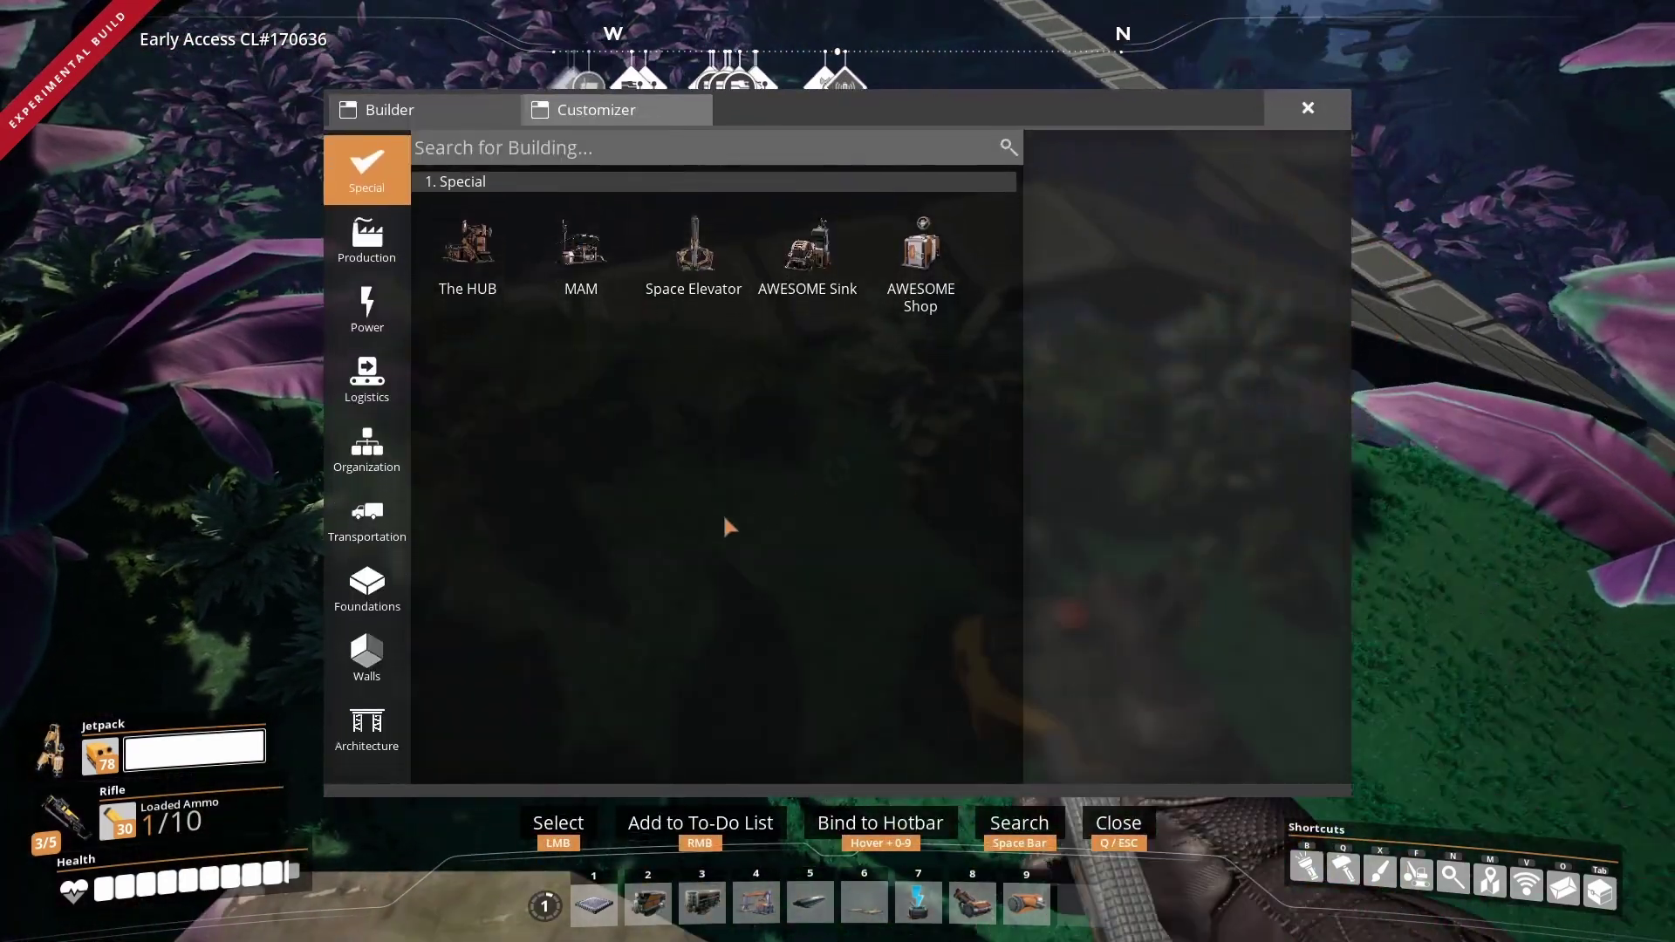
pyautogui.click(368, 317)
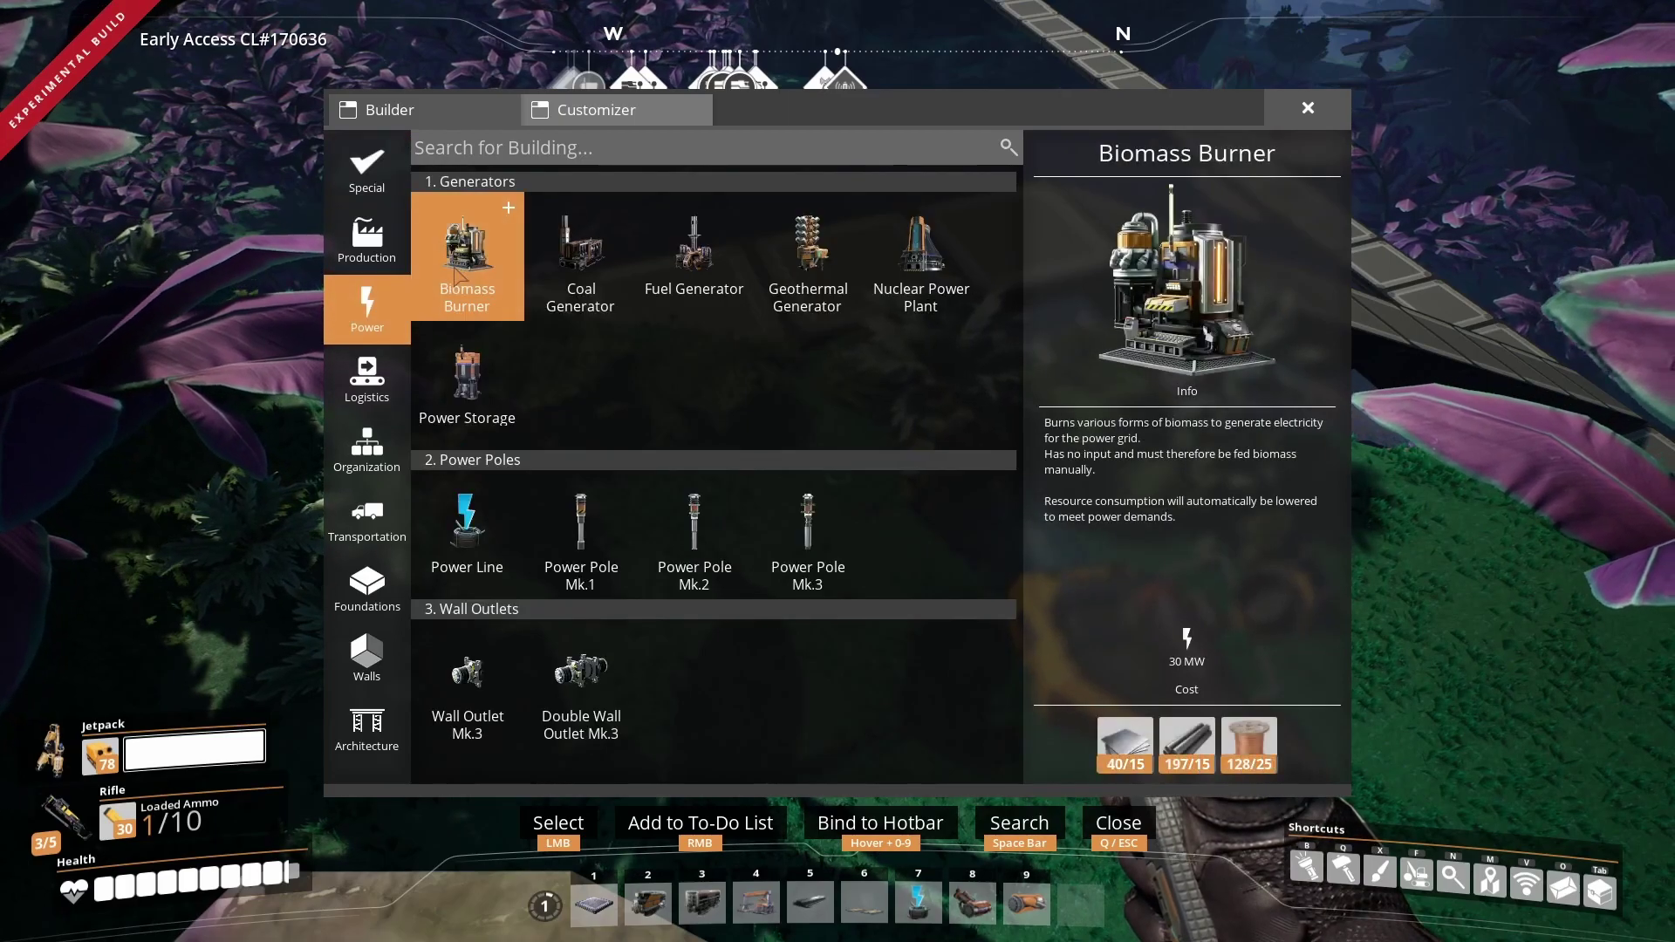
pyautogui.click(468, 268)
pyautogui.click(838, 472)
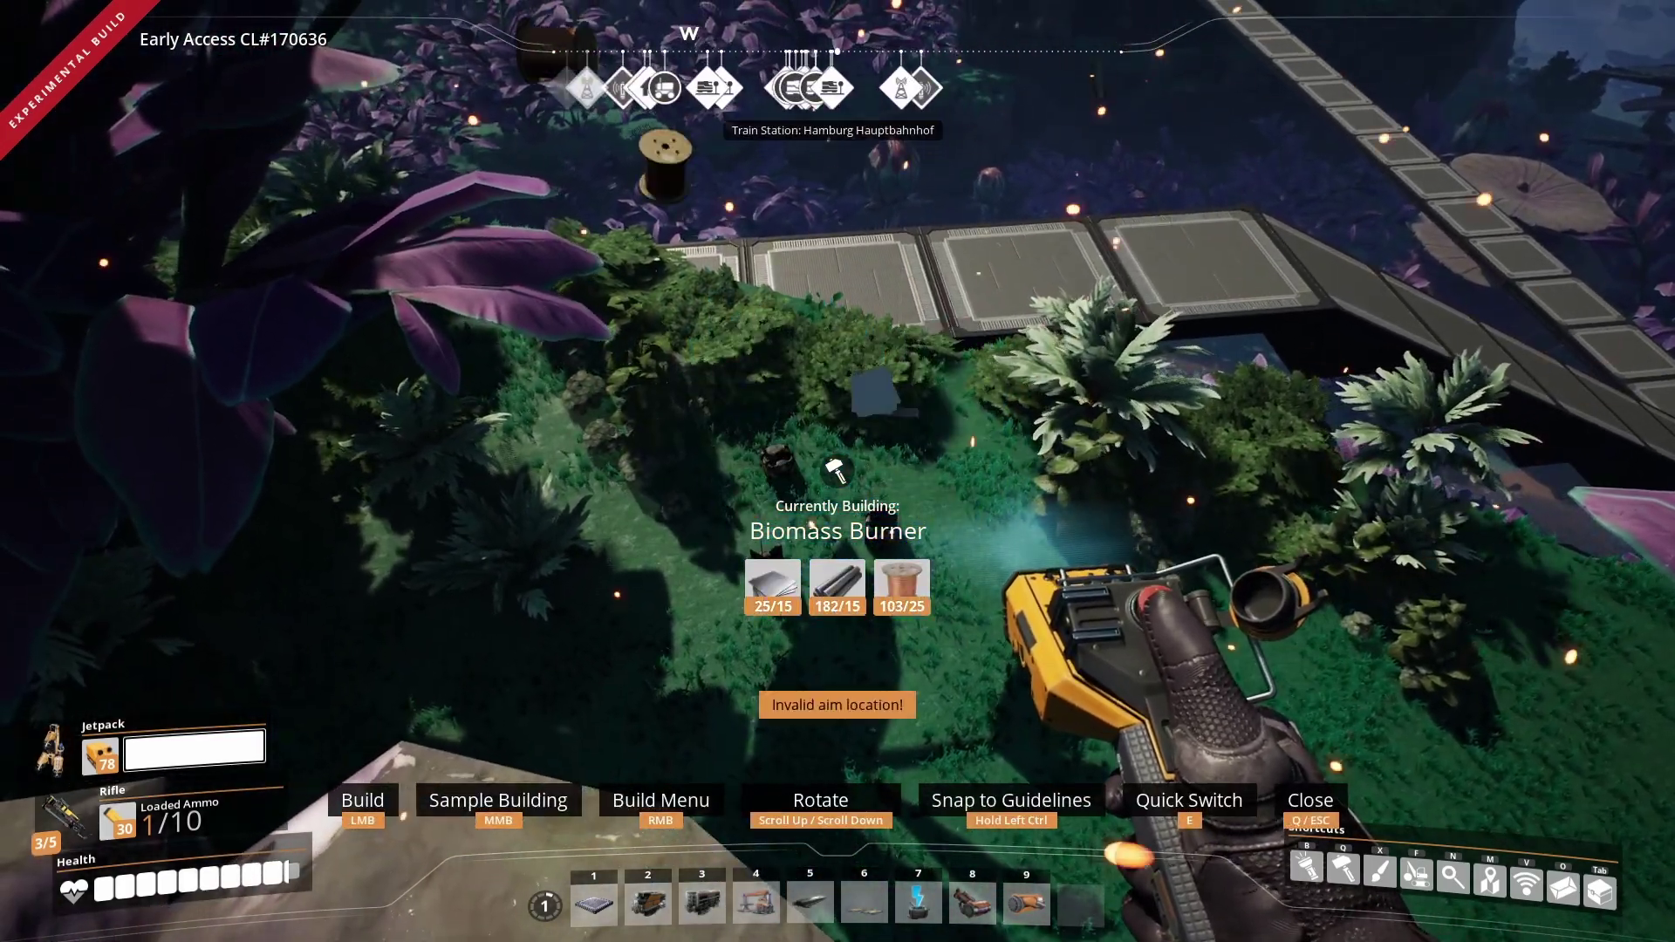
pyautogui.press('1')
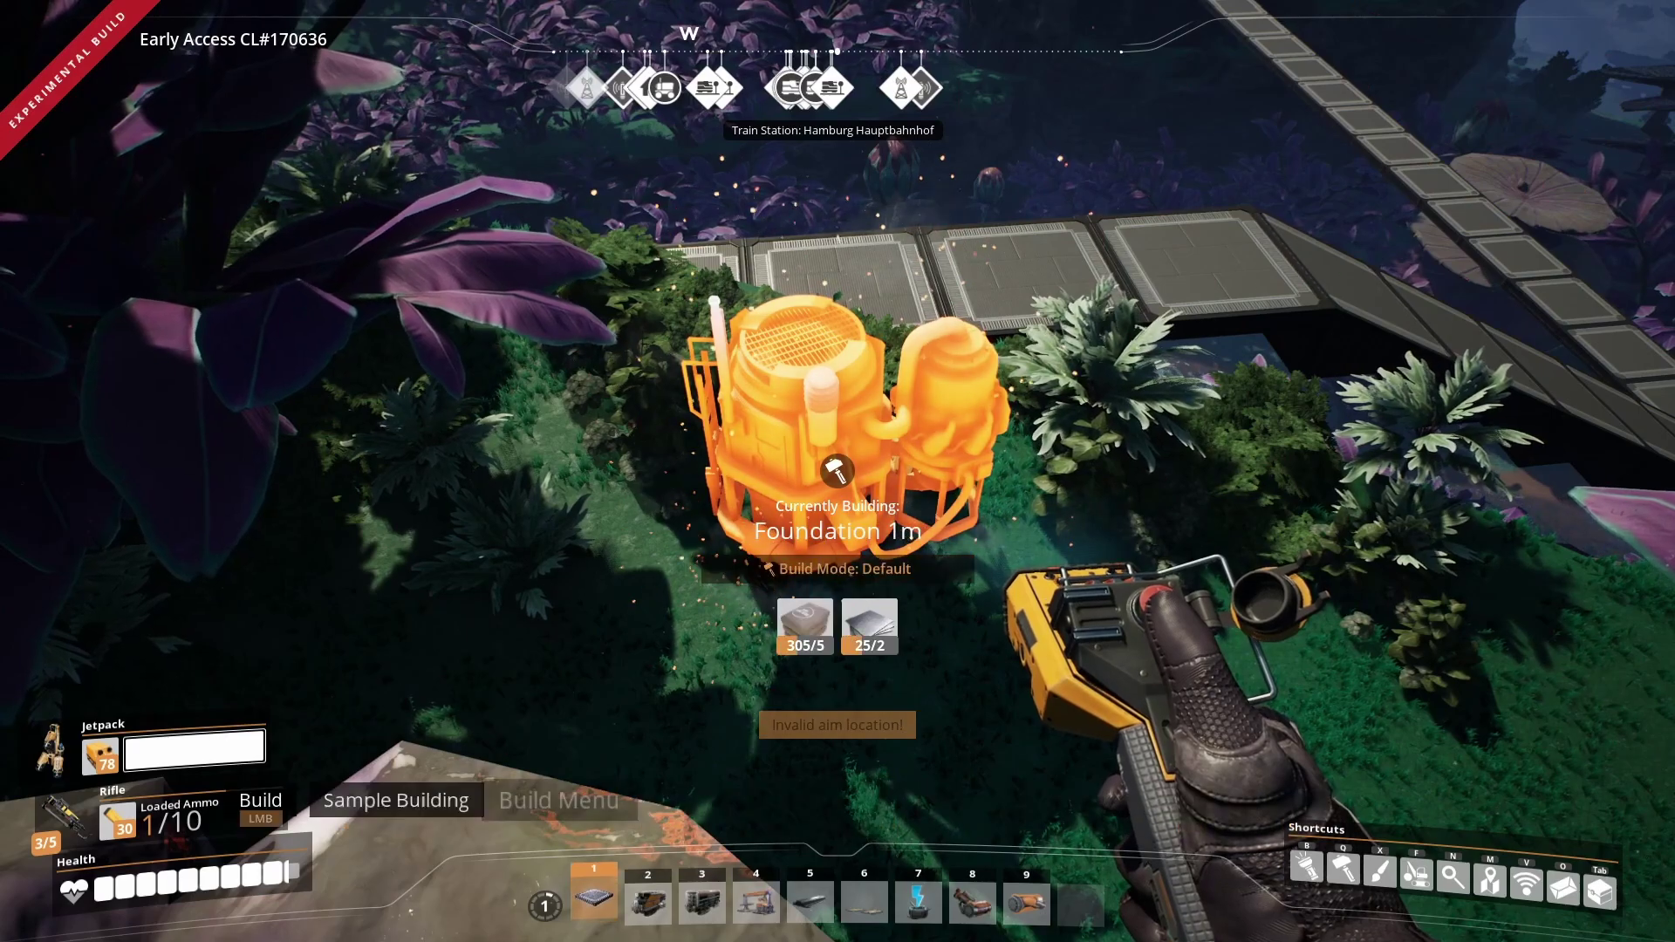
pyautogui.press('q')
pyautogui.press('w')
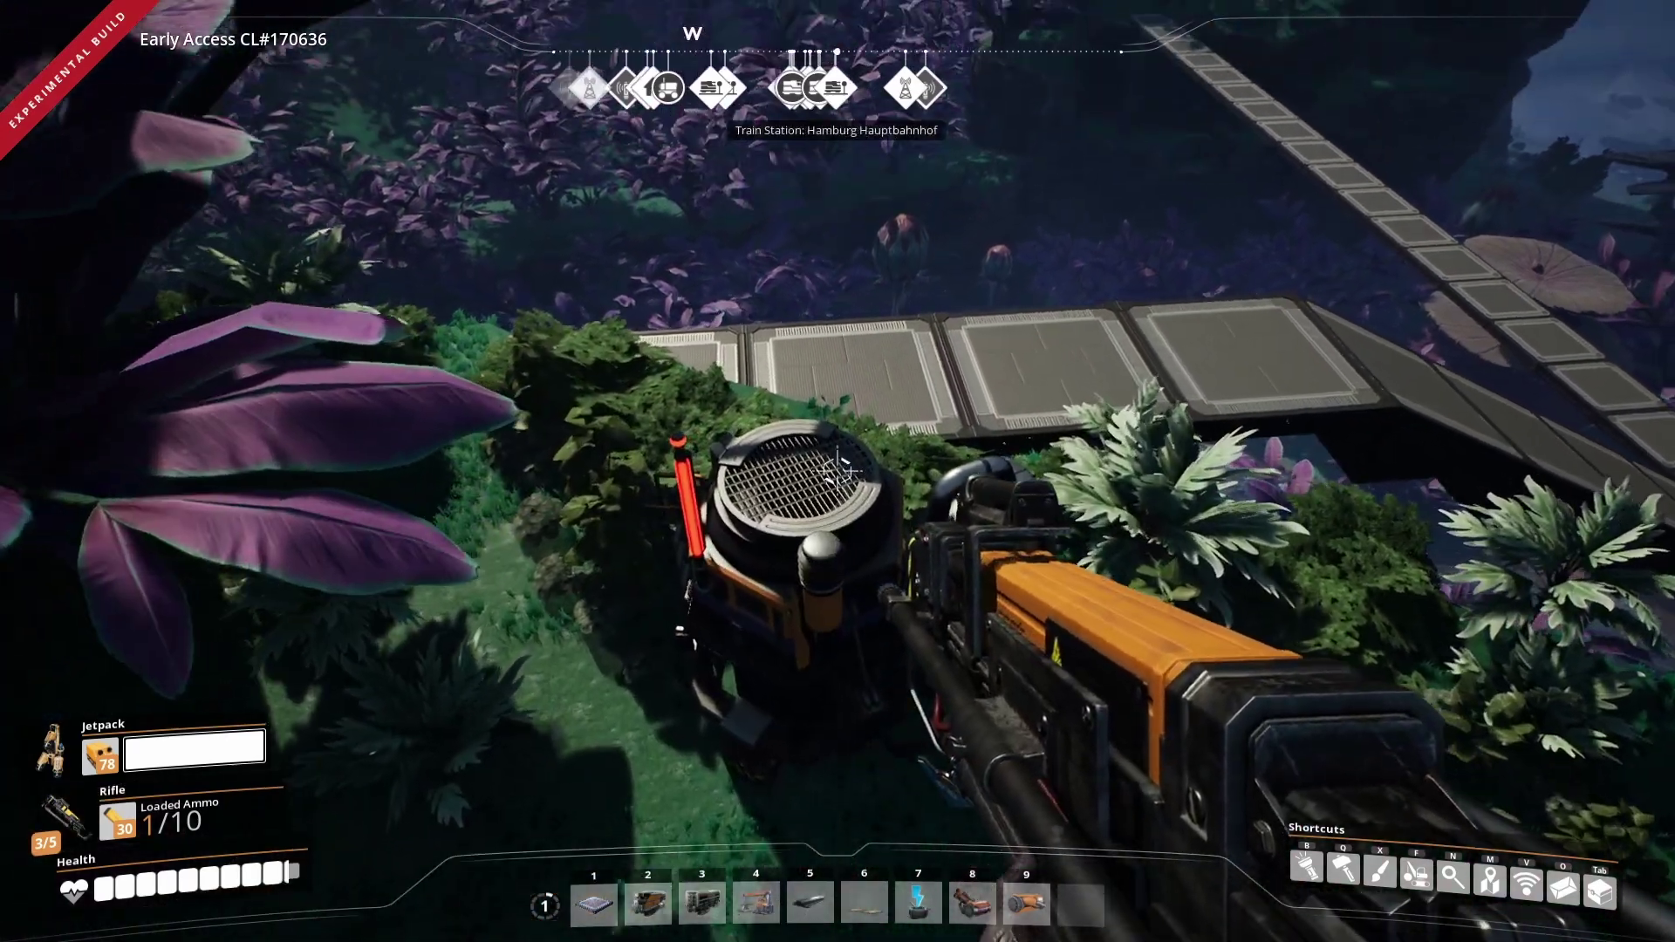
pyautogui.press('e')
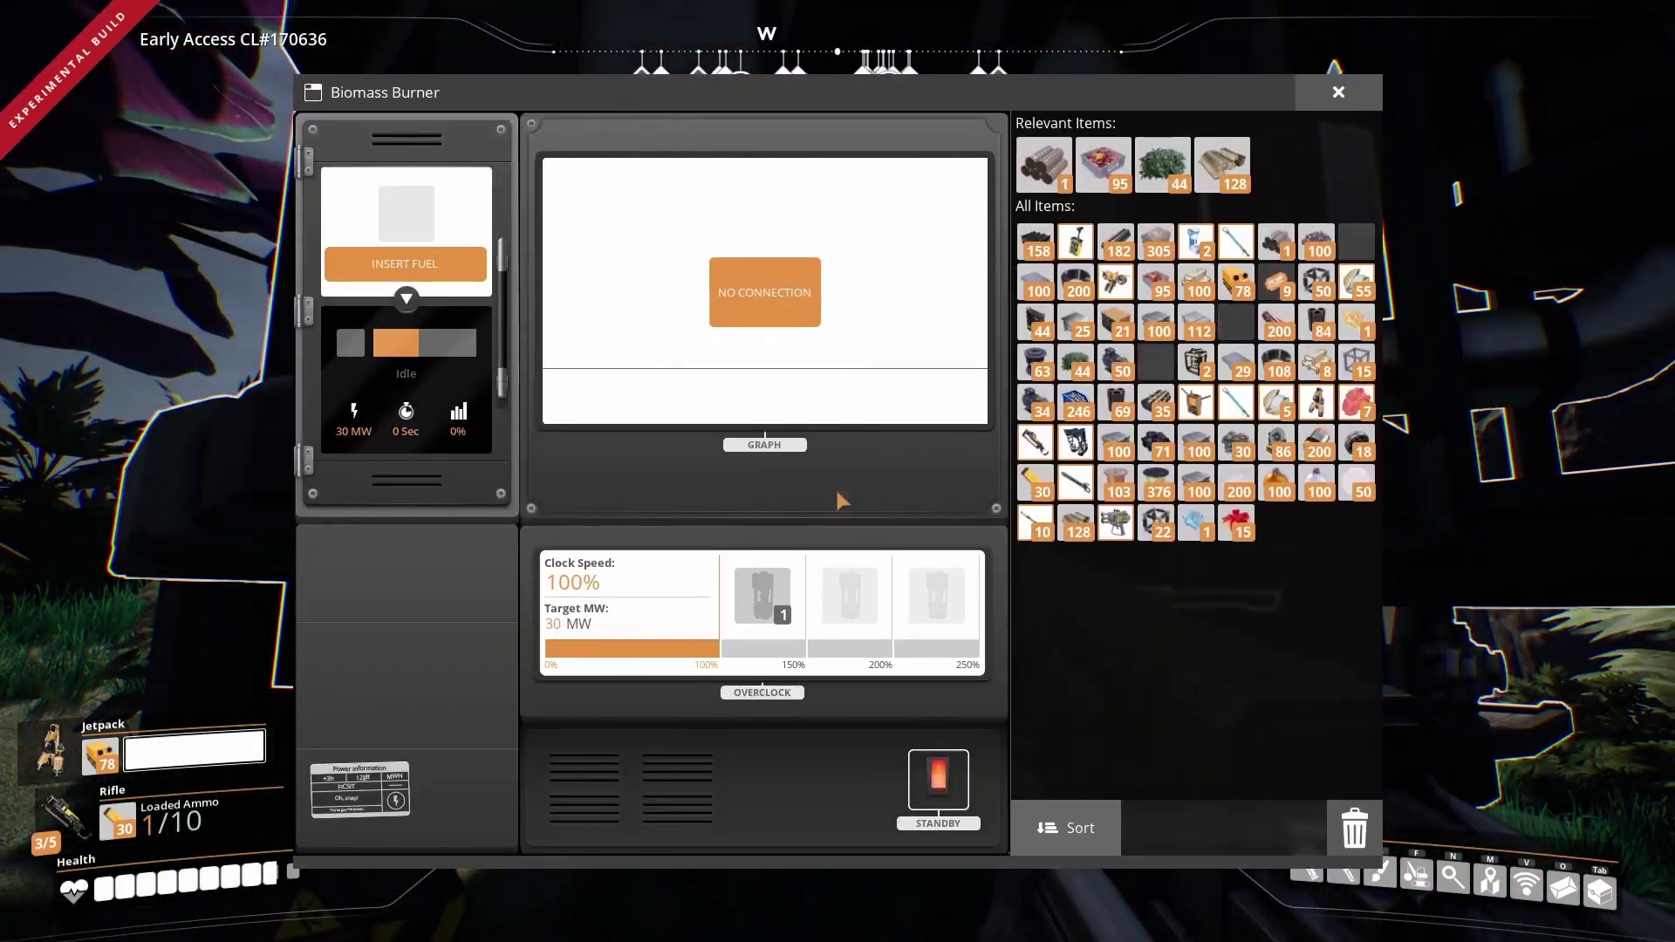
# Split the Wood stack and load 64 Wood into the burner's fuel slot.
pyautogui.rightClick(1241, 174)
pyautogui.click(1339, 282)
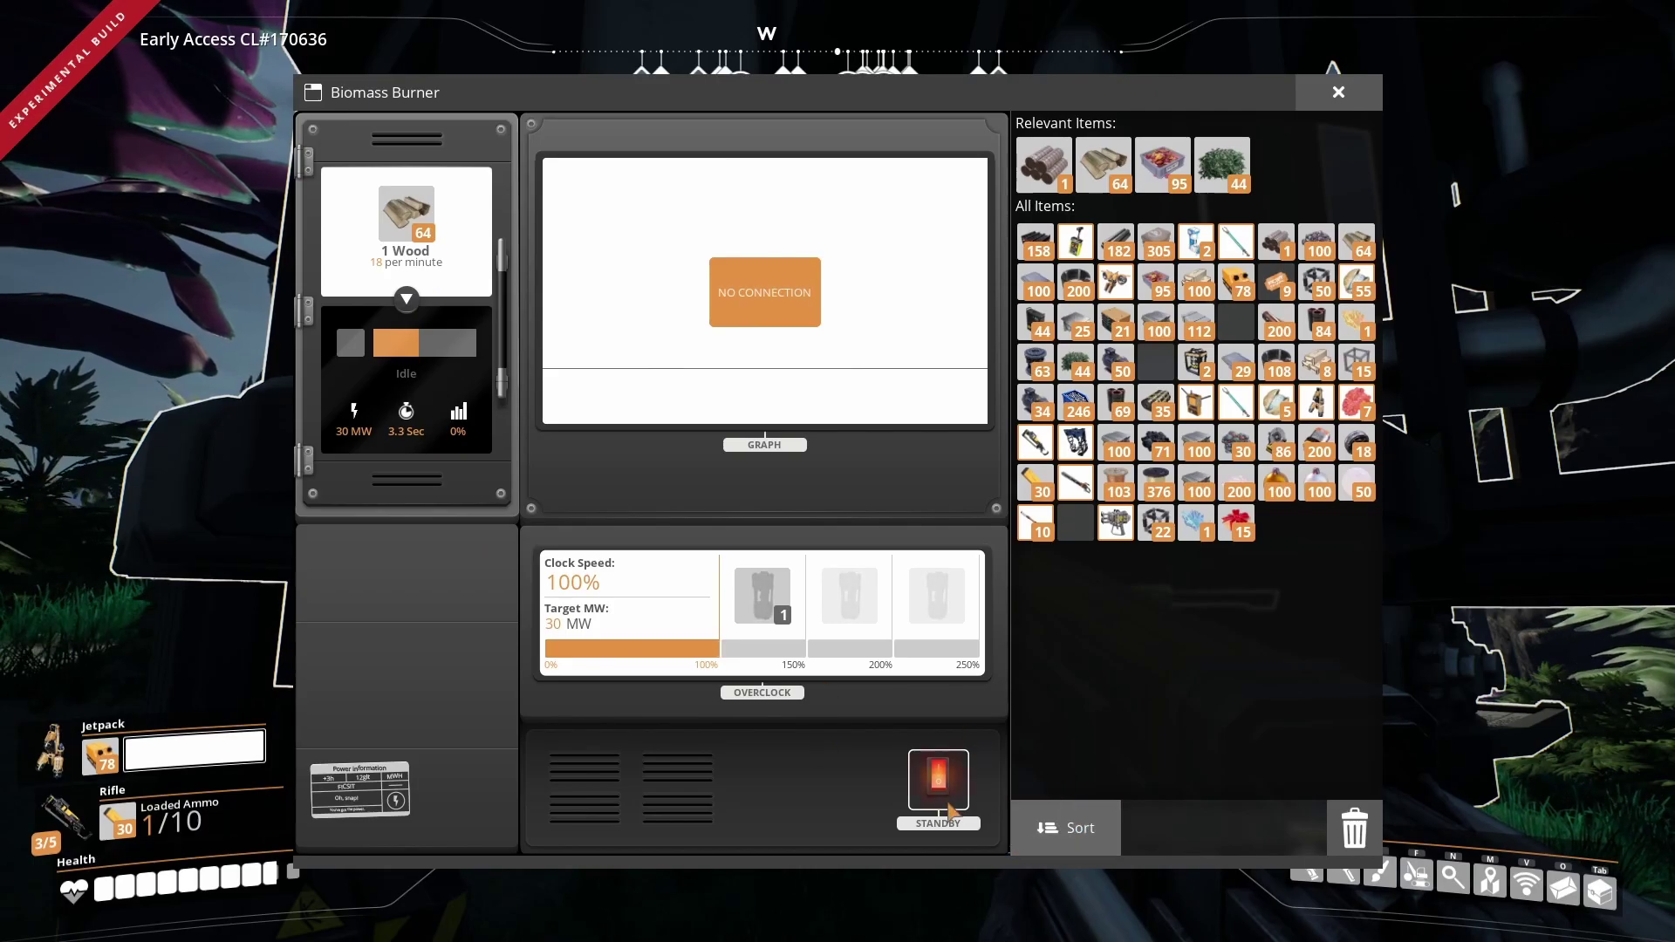
pyautogui.press('Escape')
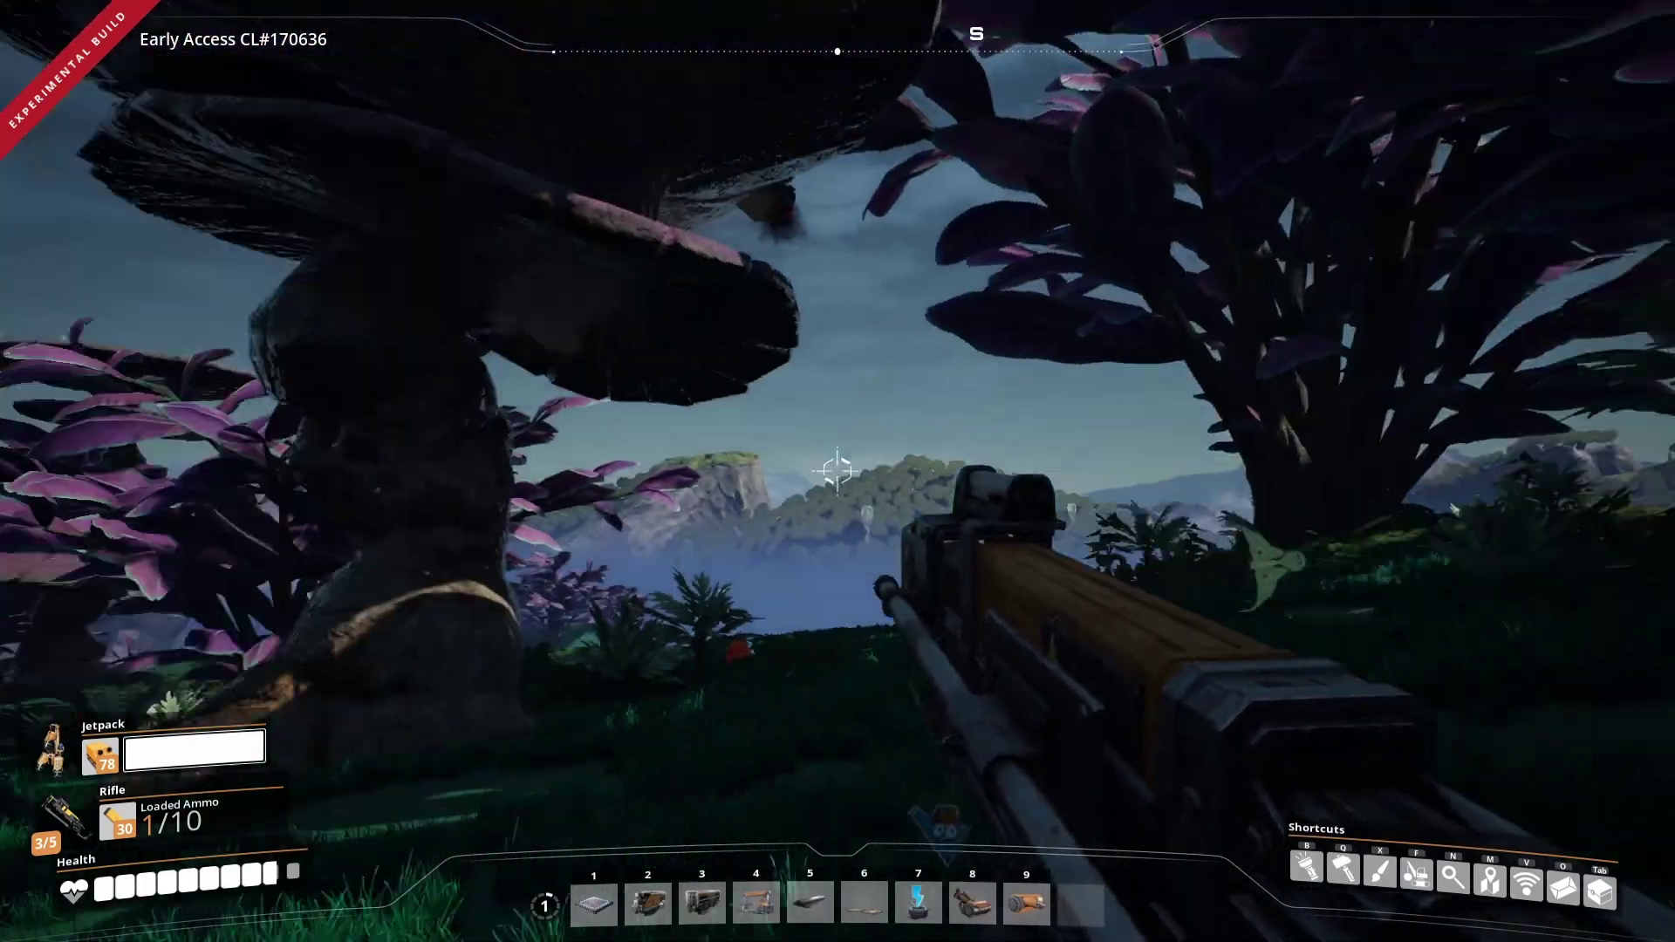
# Jetpack into the mushroom tree and pick up the wire spool.
pyautogui.press('space')
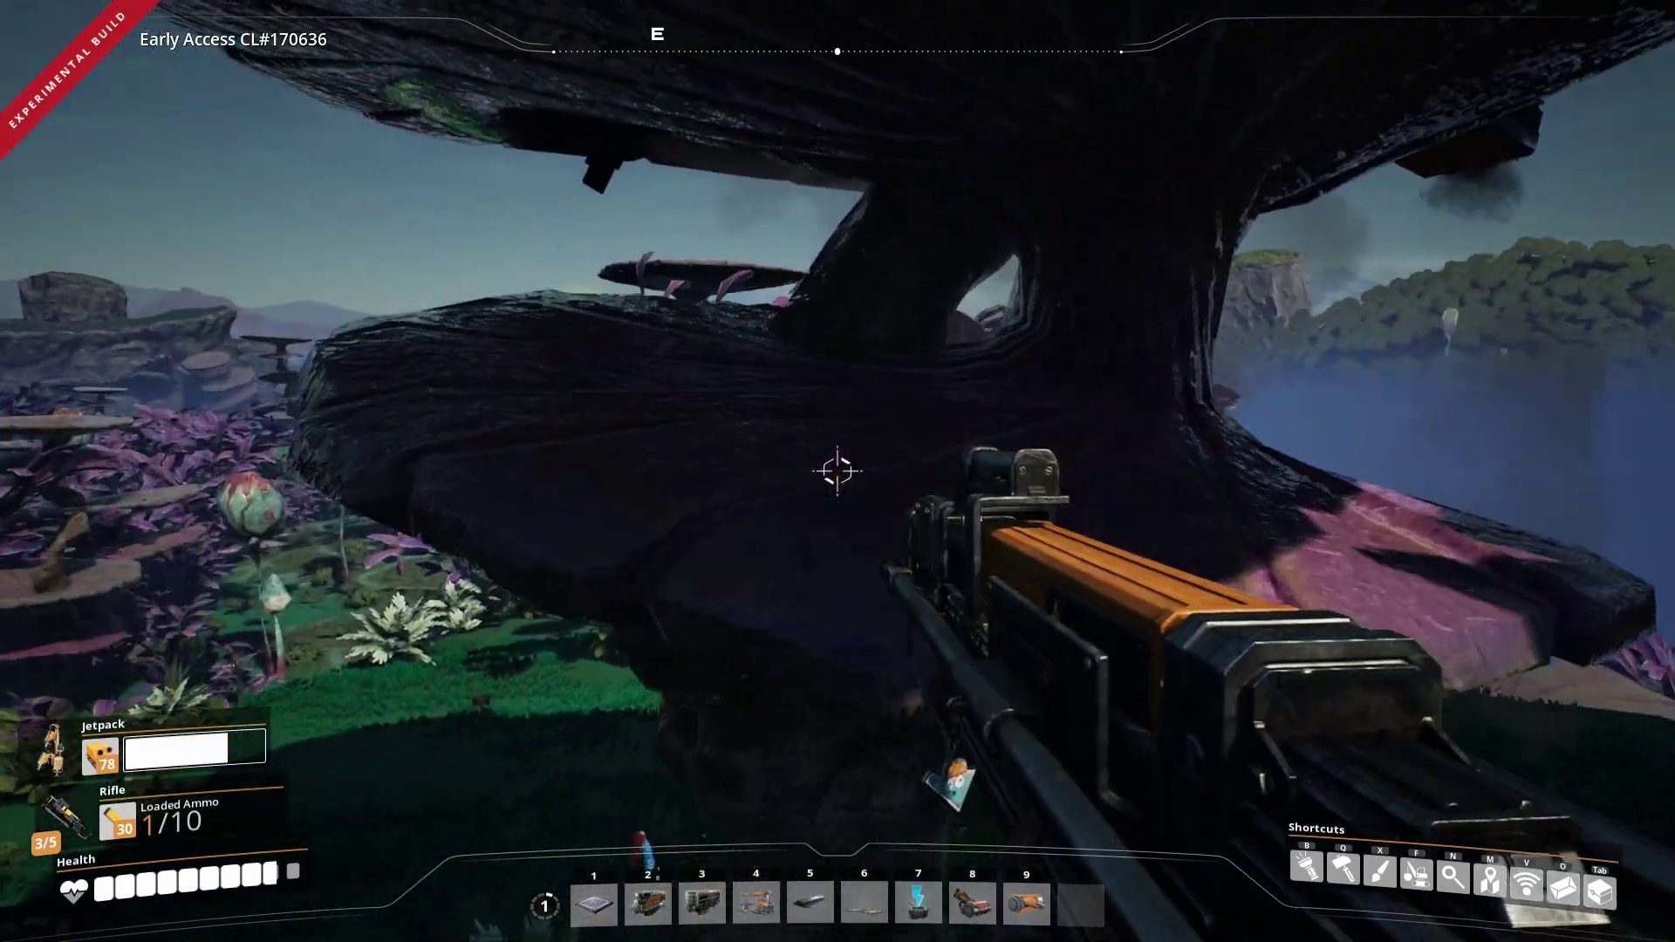
pyautogui.press('space')
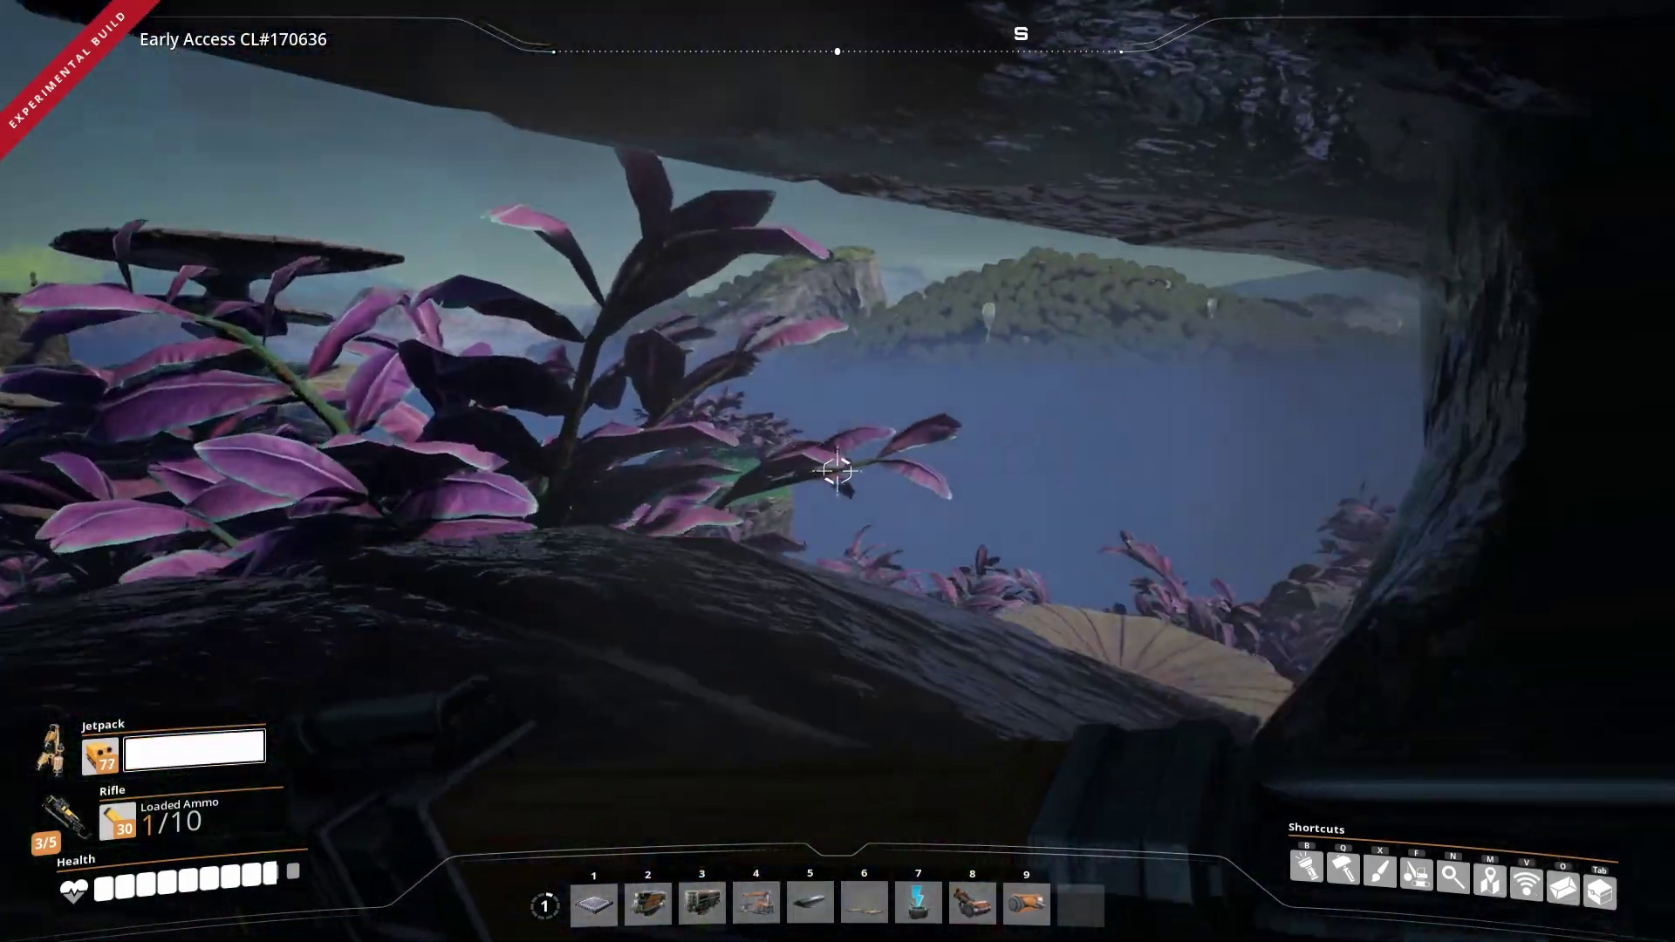
pyautogui.press('space')
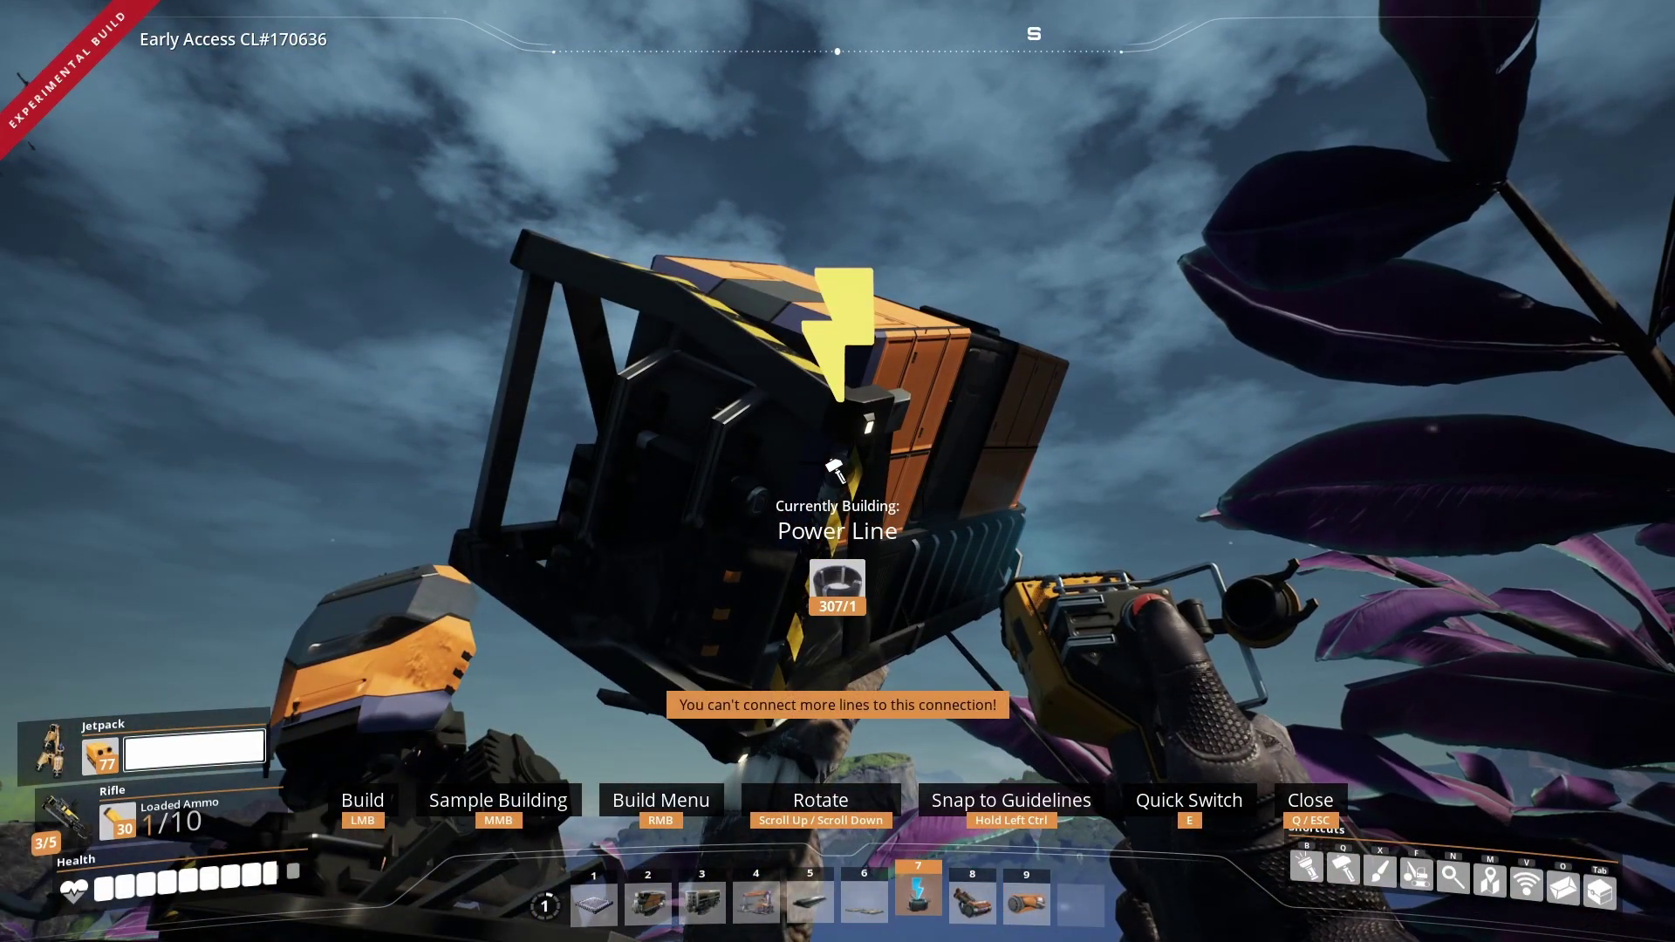
pyautogui.rightClick(838, 472)
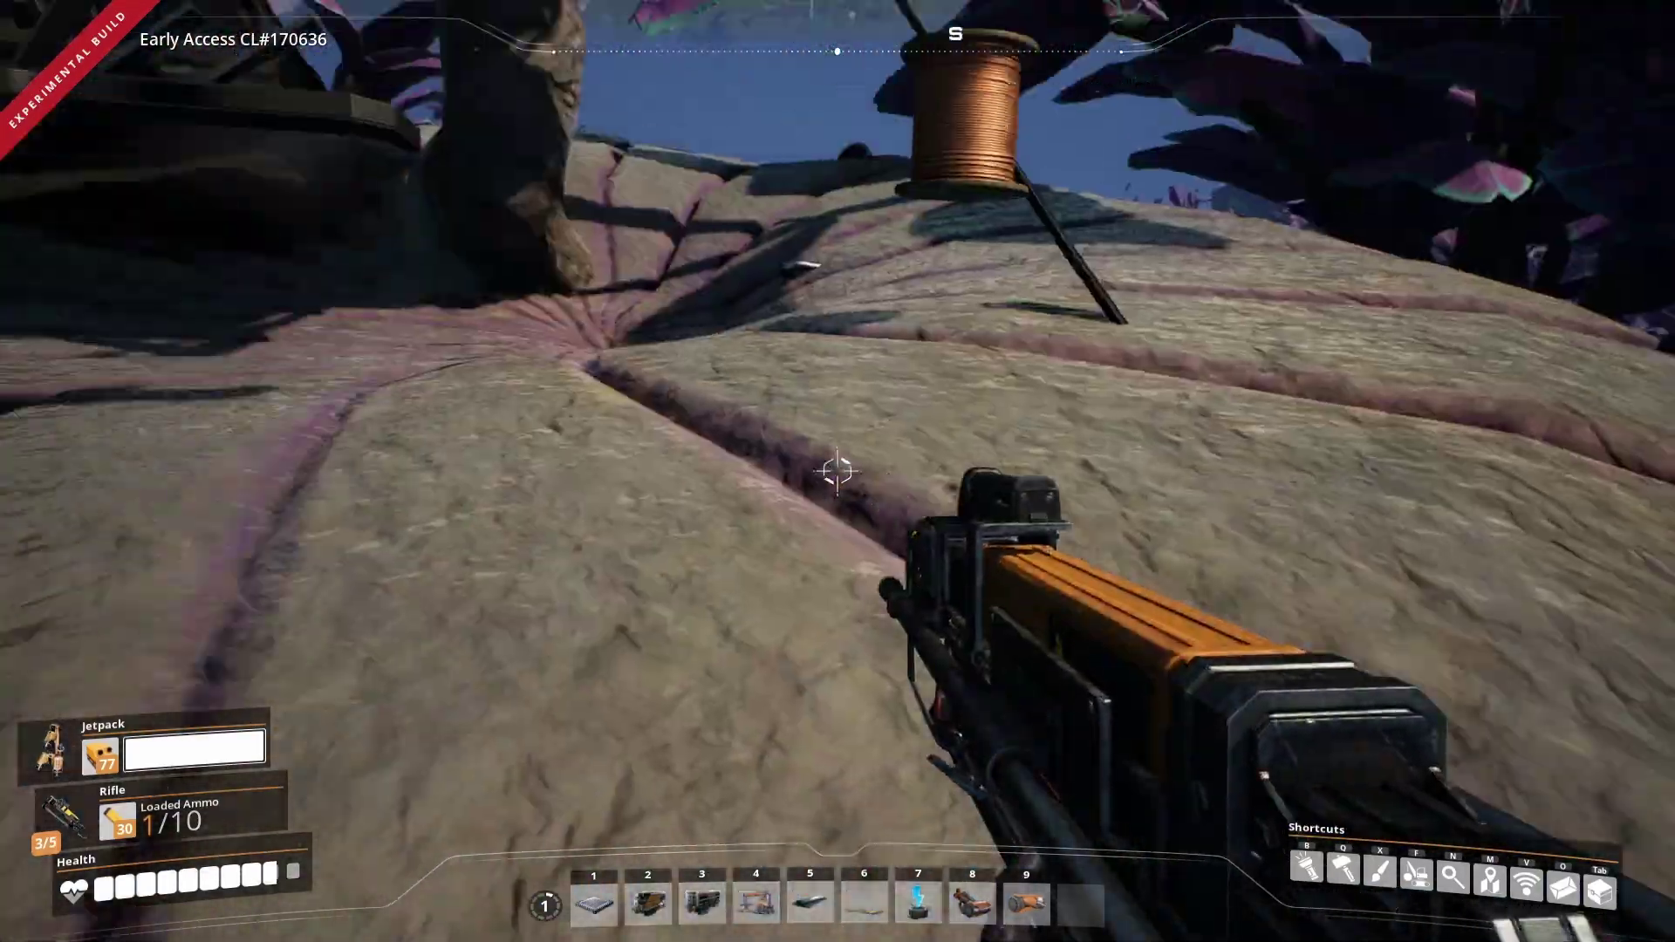
pyautogui.press('e')
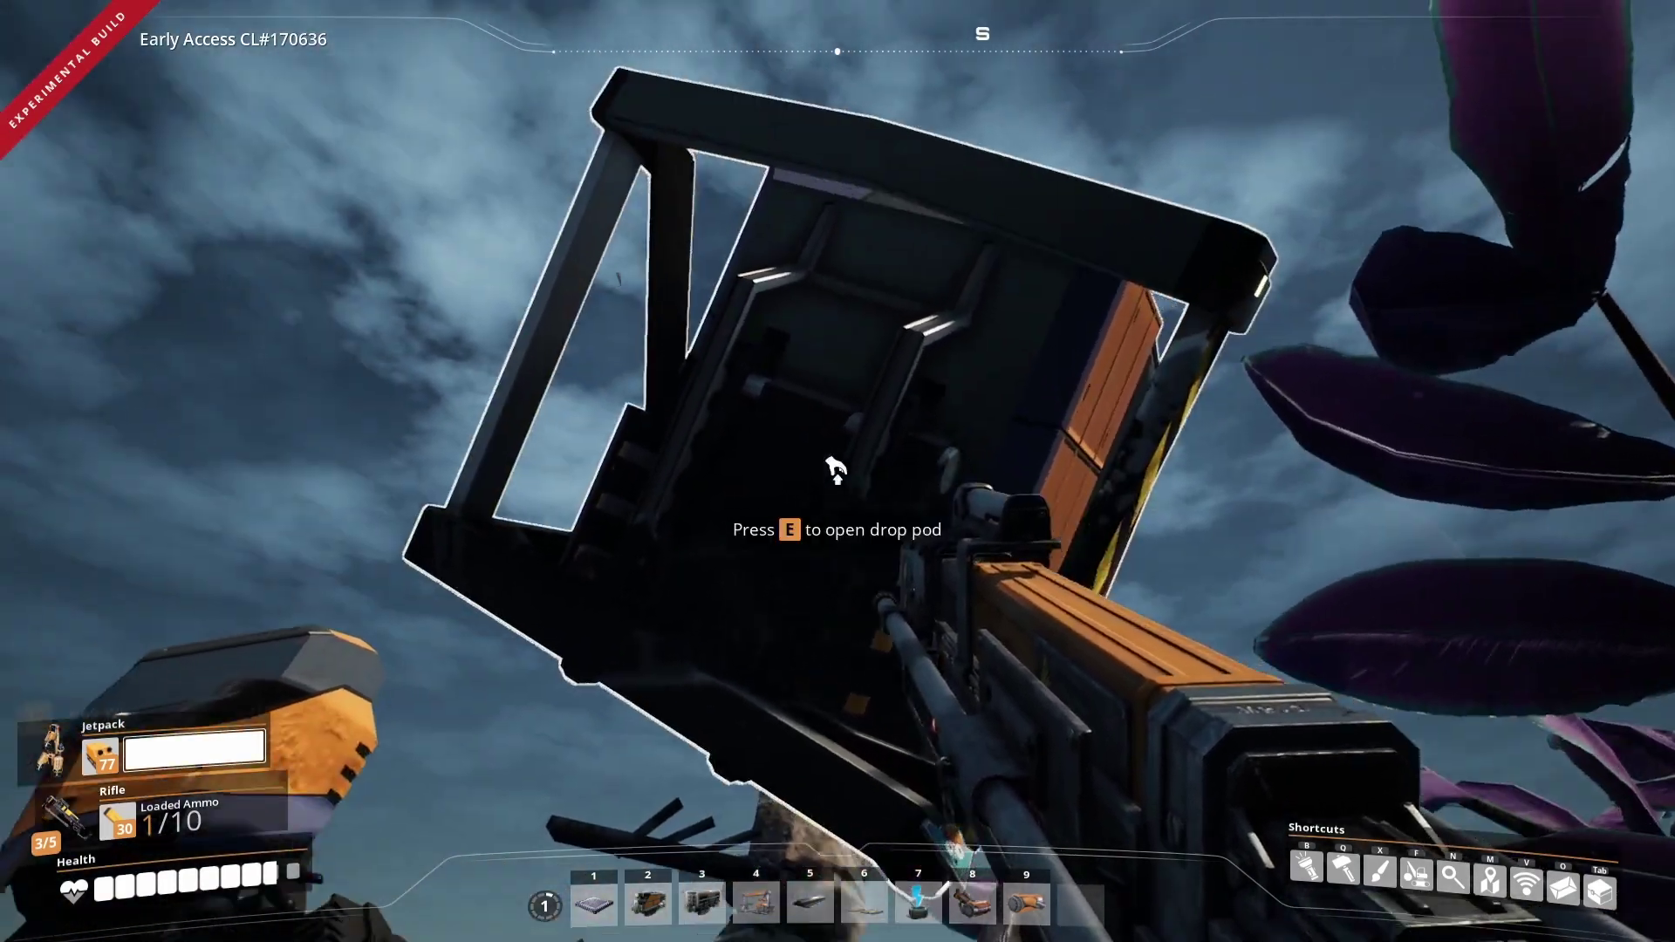
# Unlock the crashed drop pod and collect its Hard Drive, ending up facing the Biomass Burner.
pyautogui.press('e')
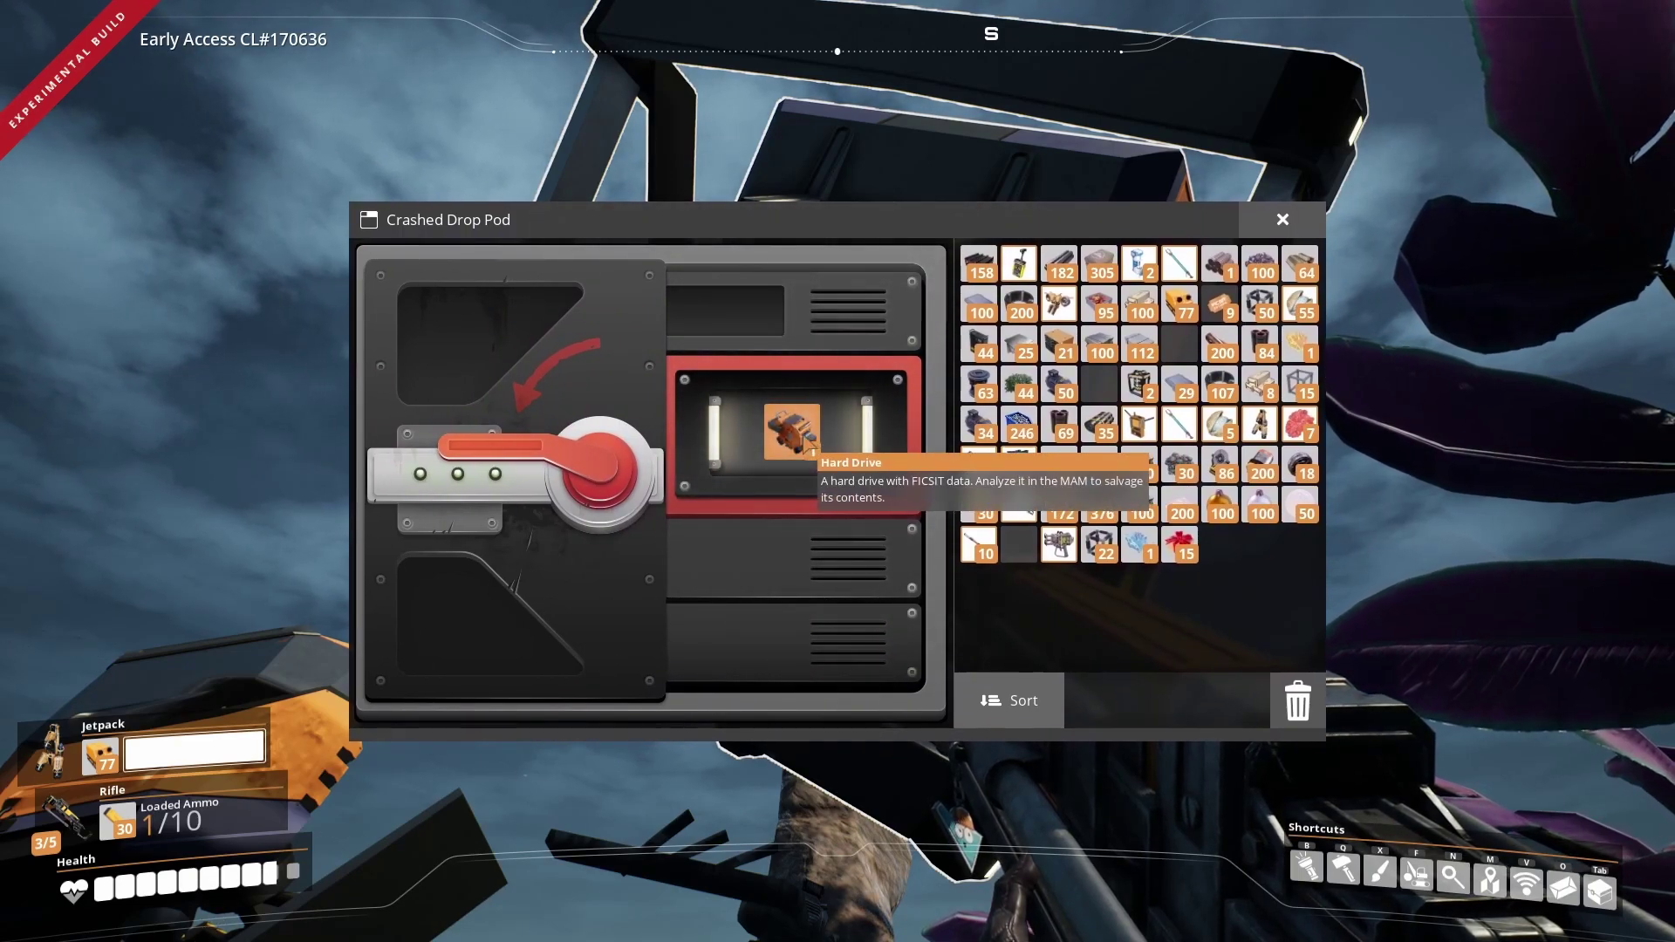
pyautogui.press('Escape')
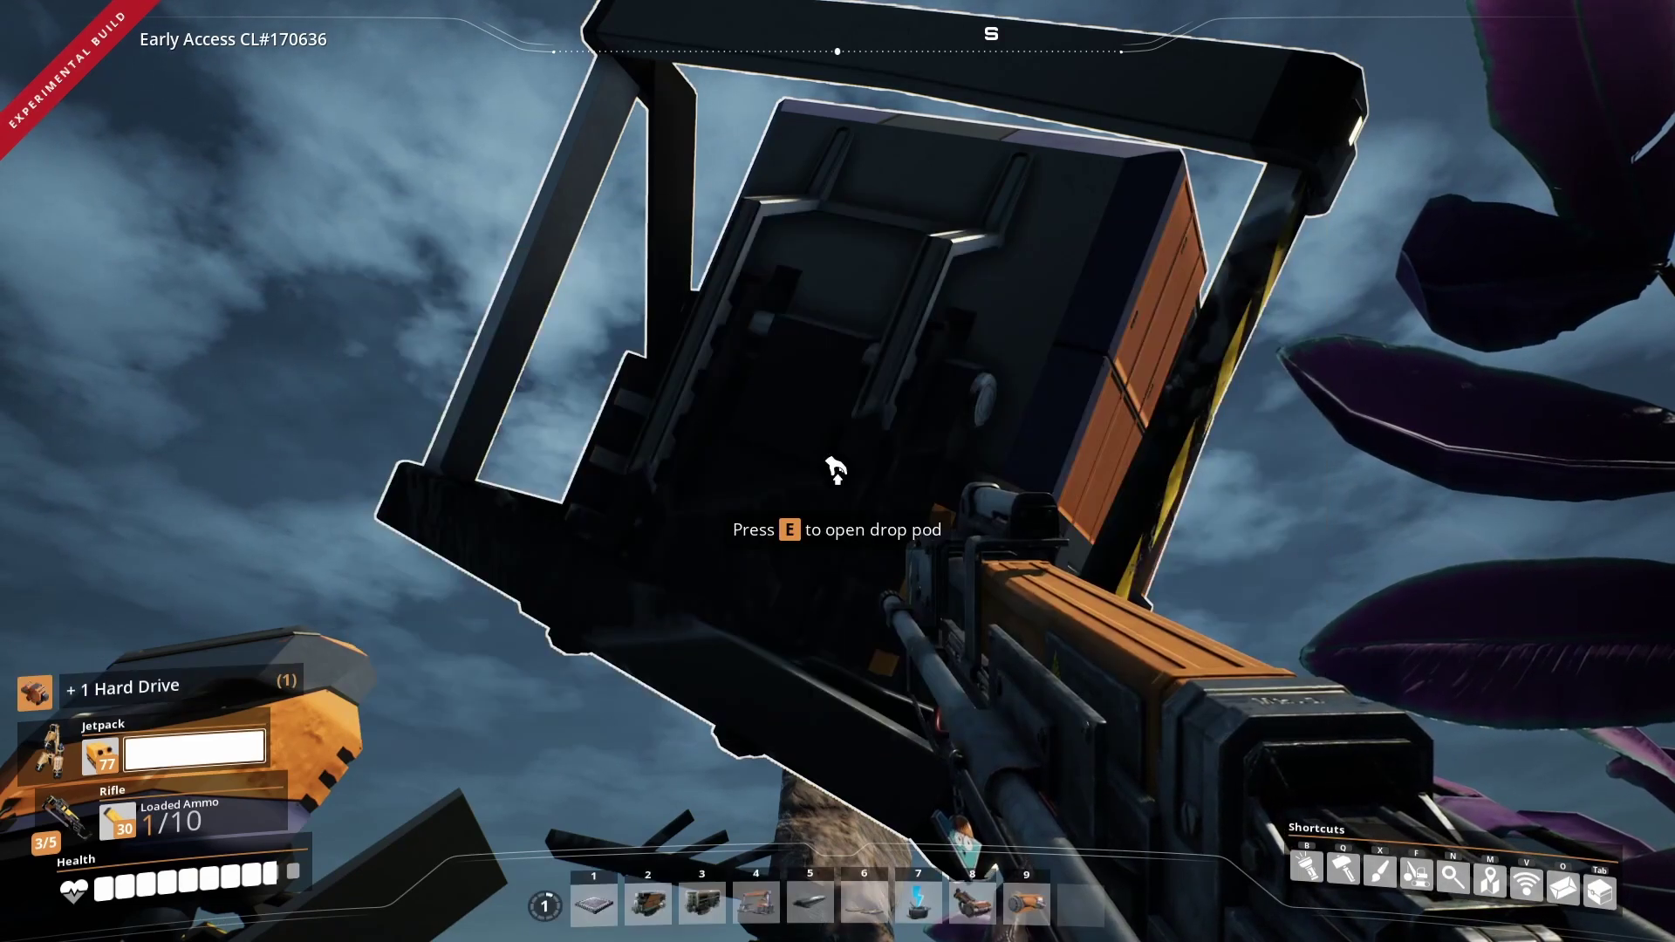
pyautogui.press('w')
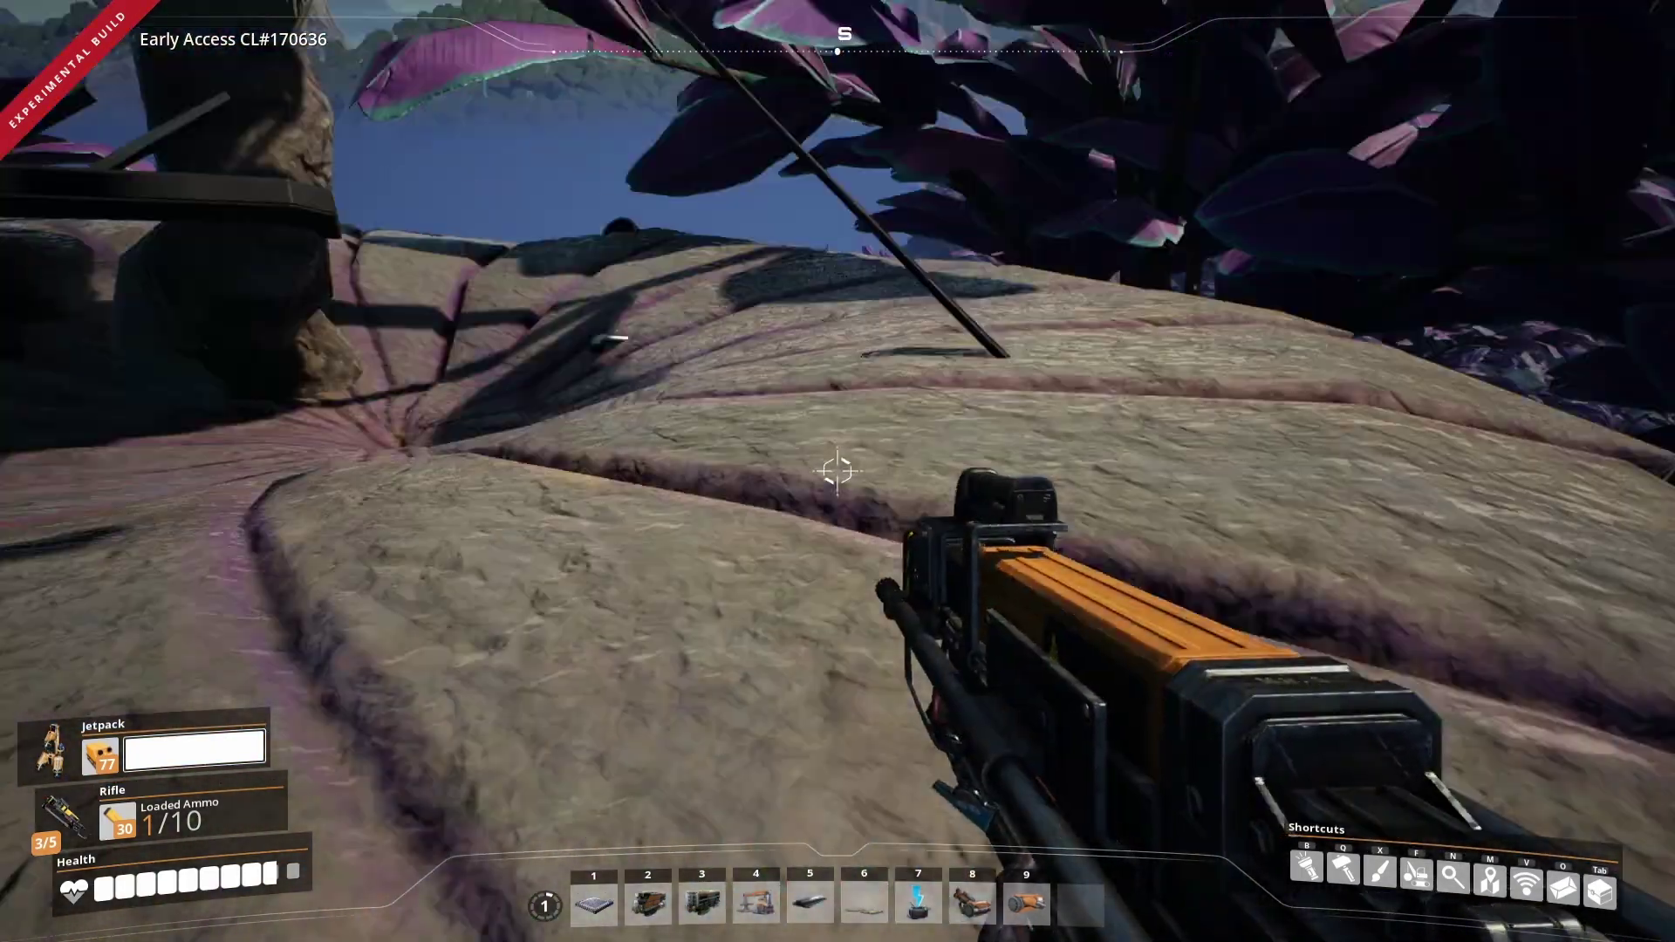
pyautogui.press('e')
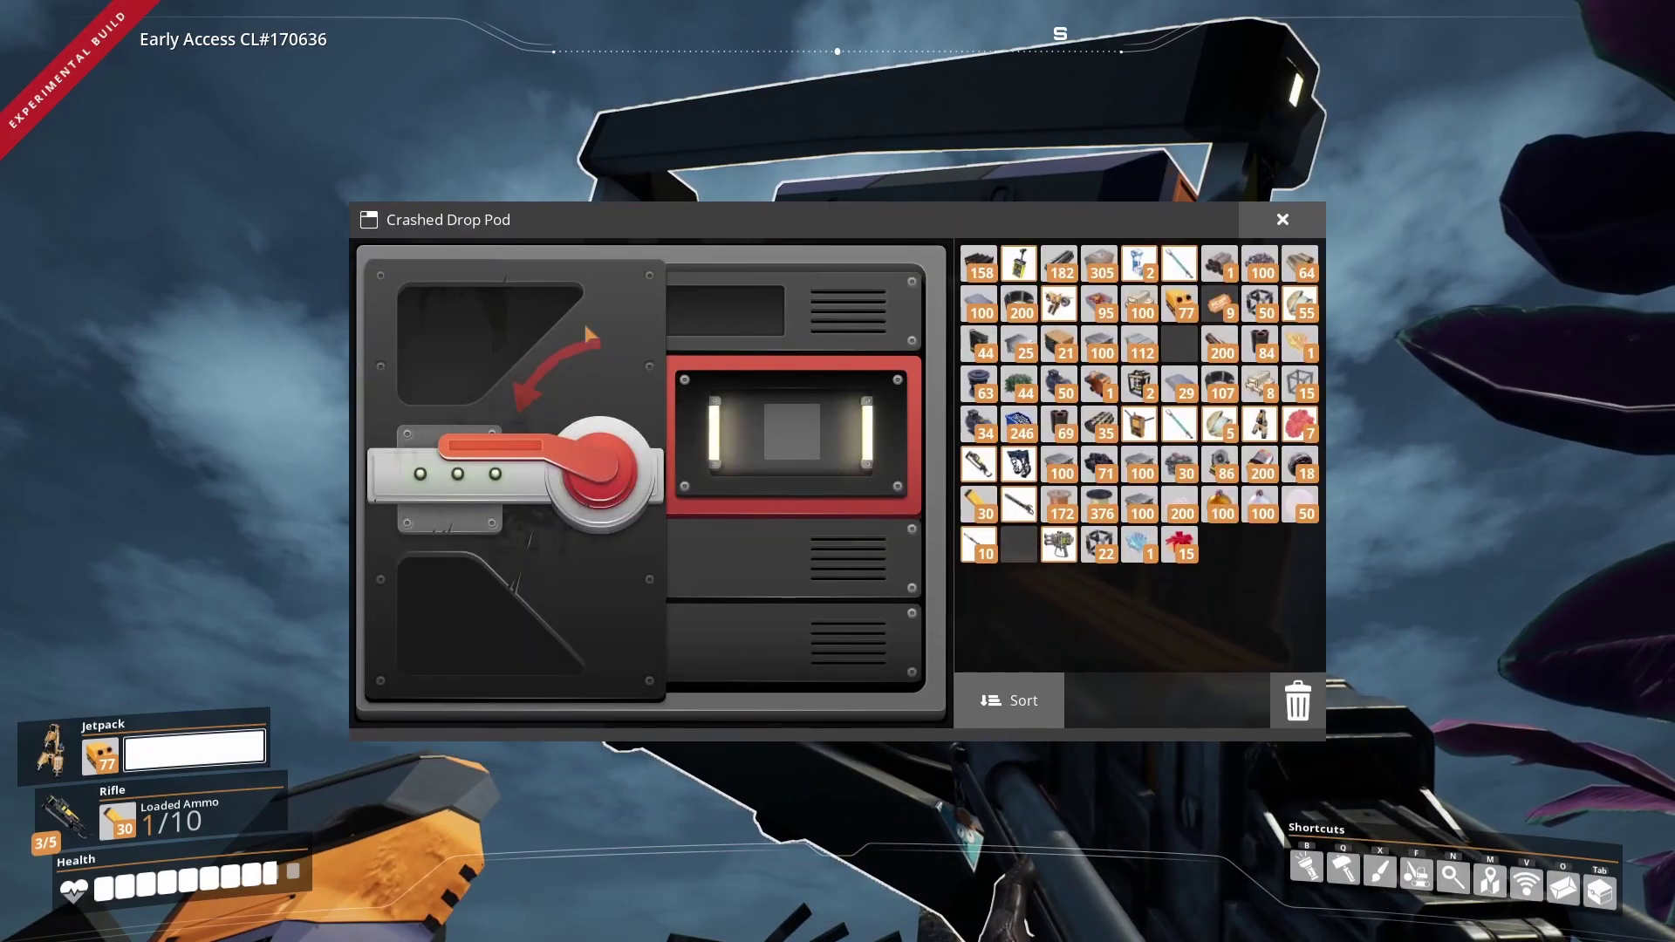
pyautogui.press('Escape')
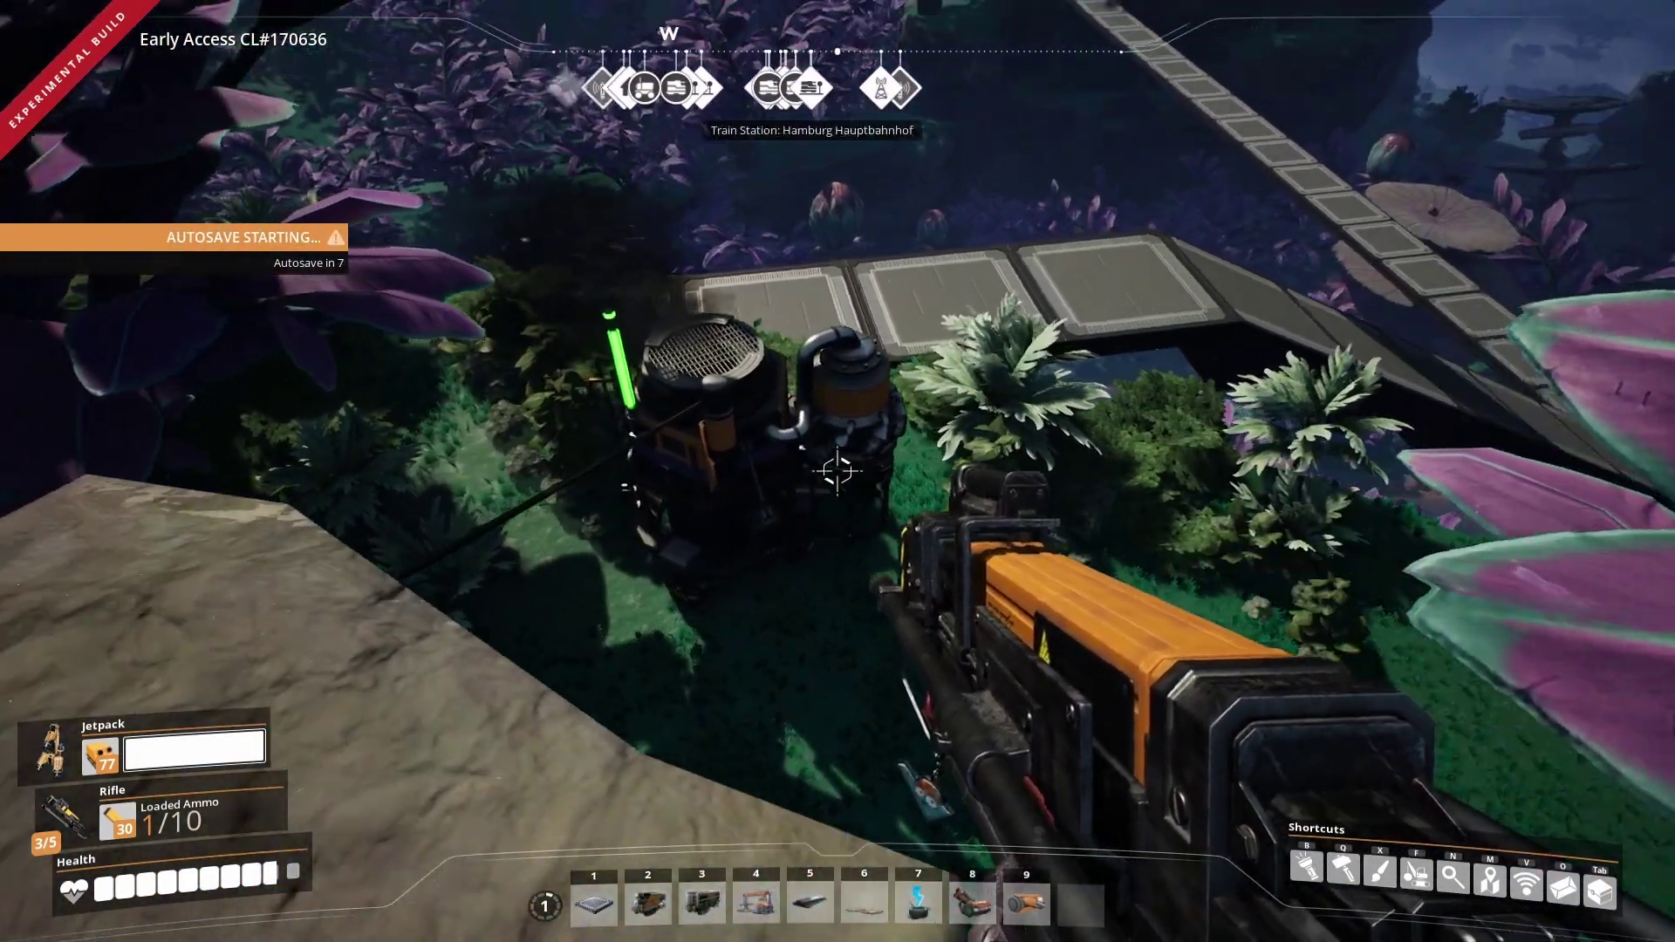
# Walk to the MAM and confirm the completed Zipline analysis.
pyautogui.press('w')
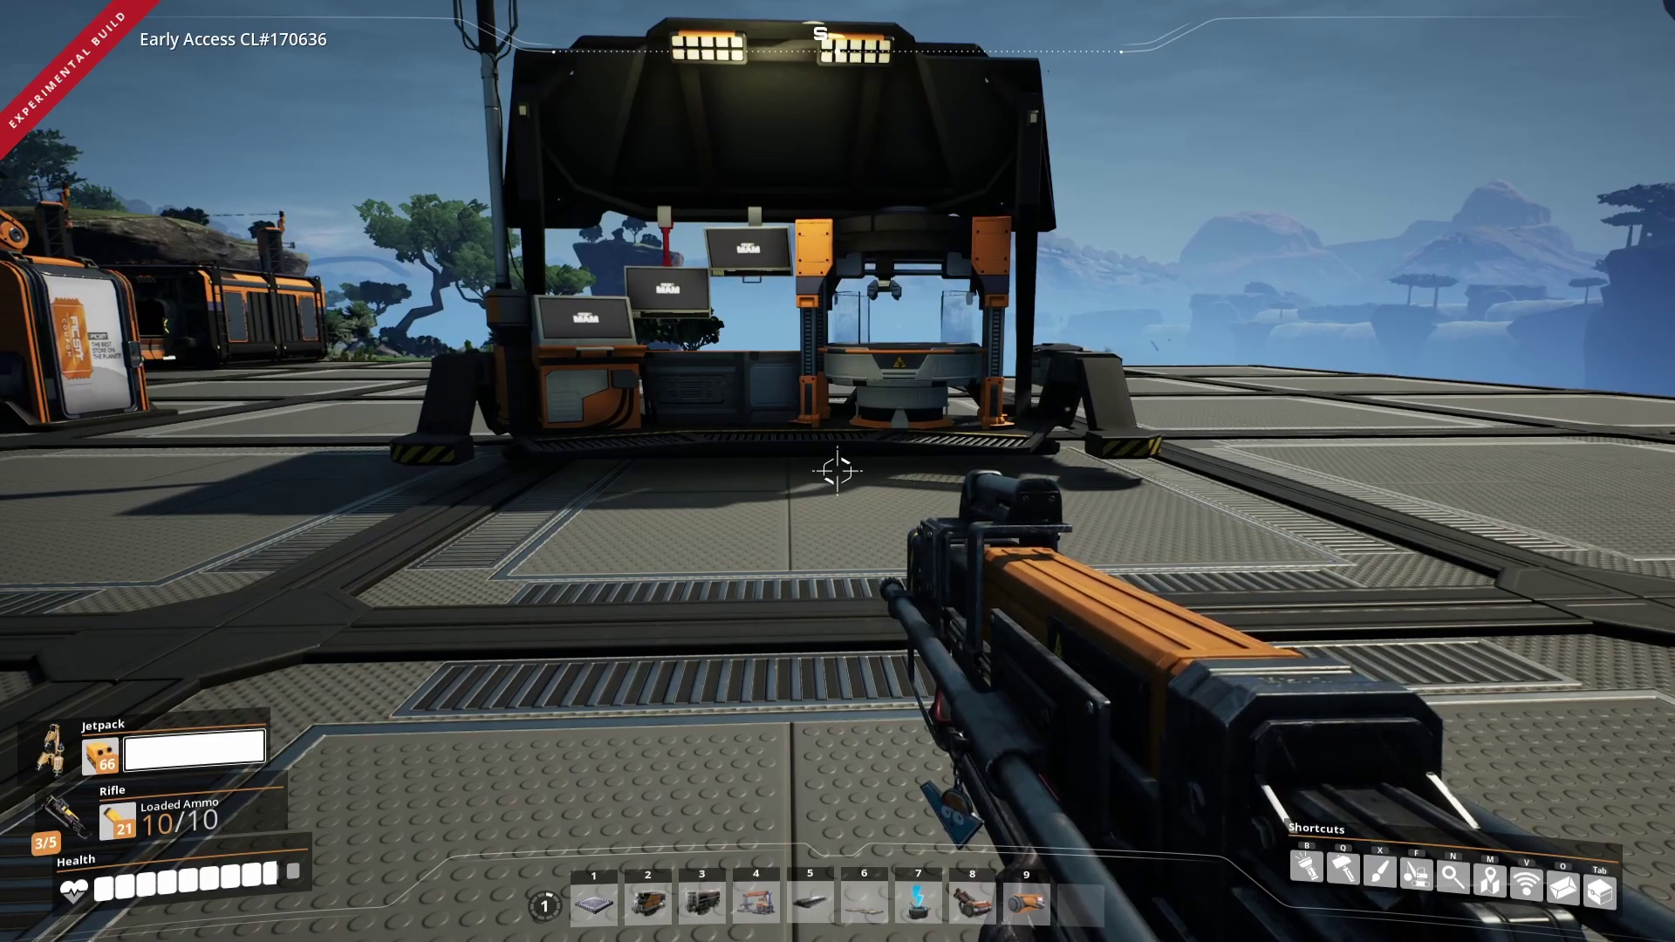
pyautogui.press('w')
pyautogui.press('w')
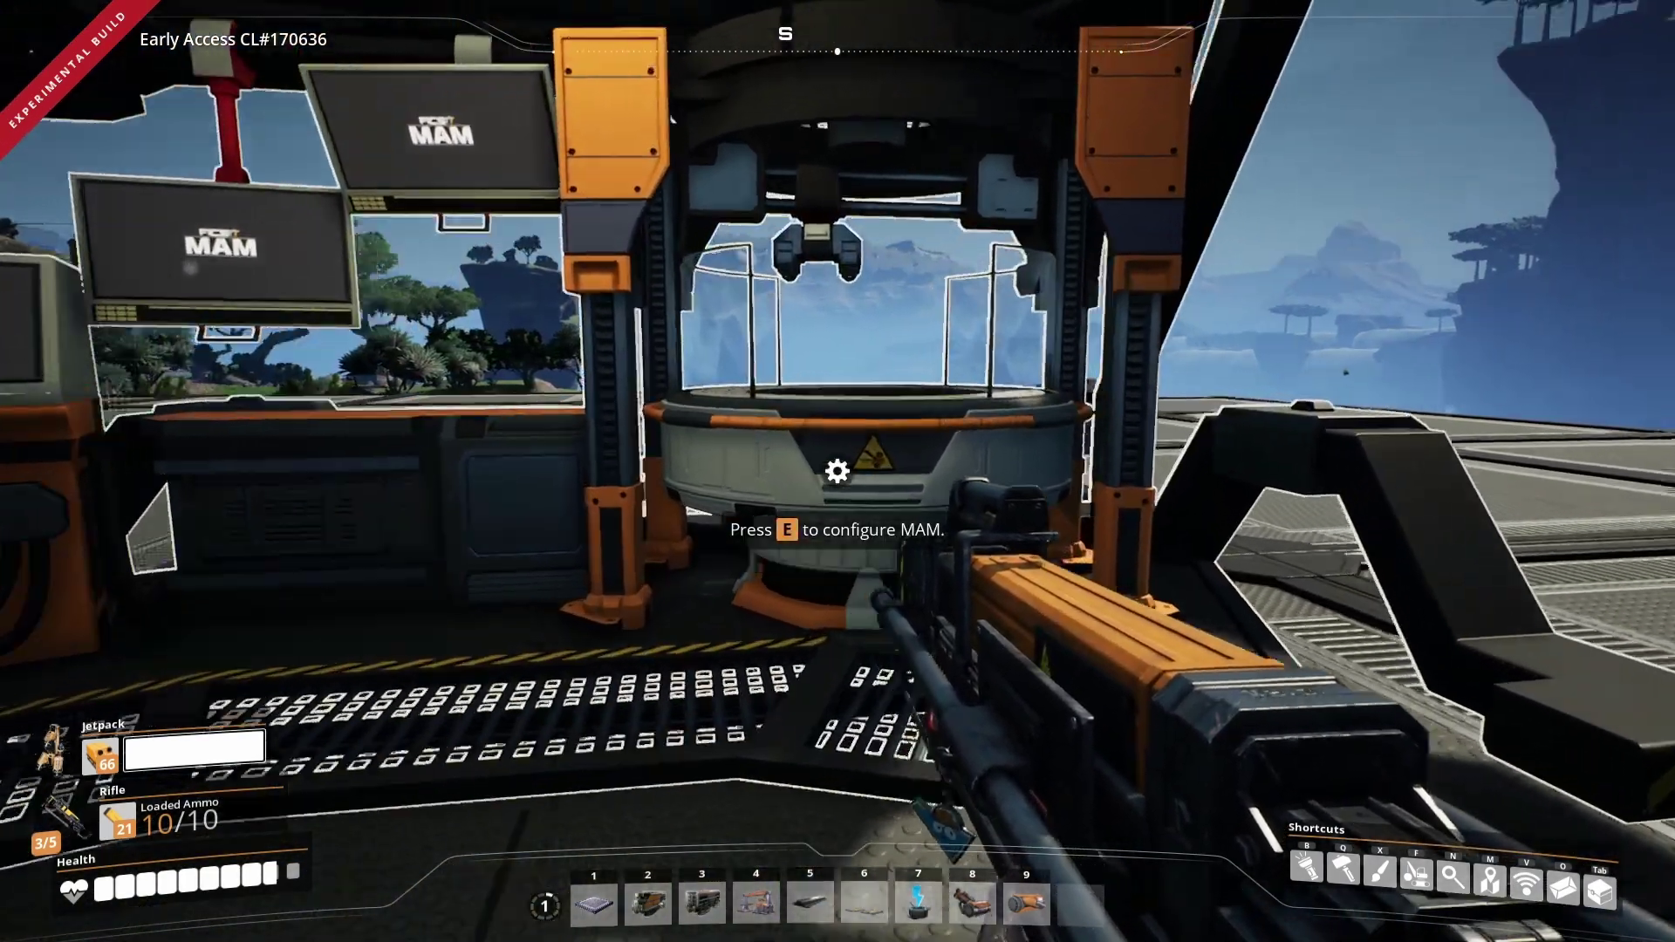
pyautogui.press('s')
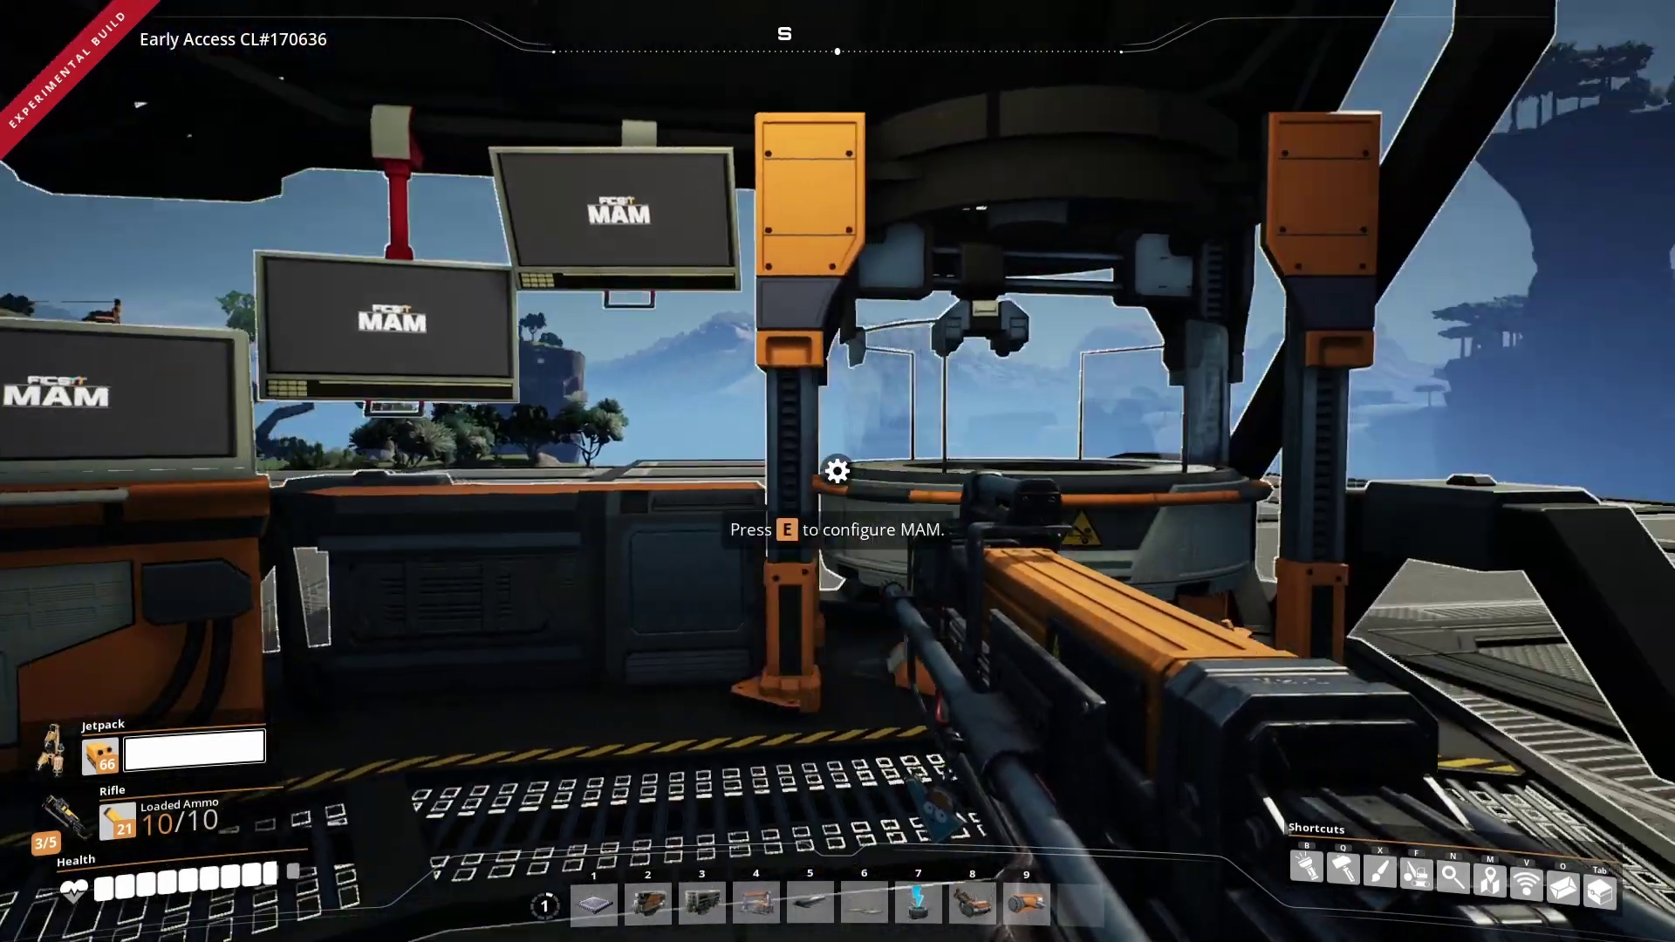
pyautogui.press('w')
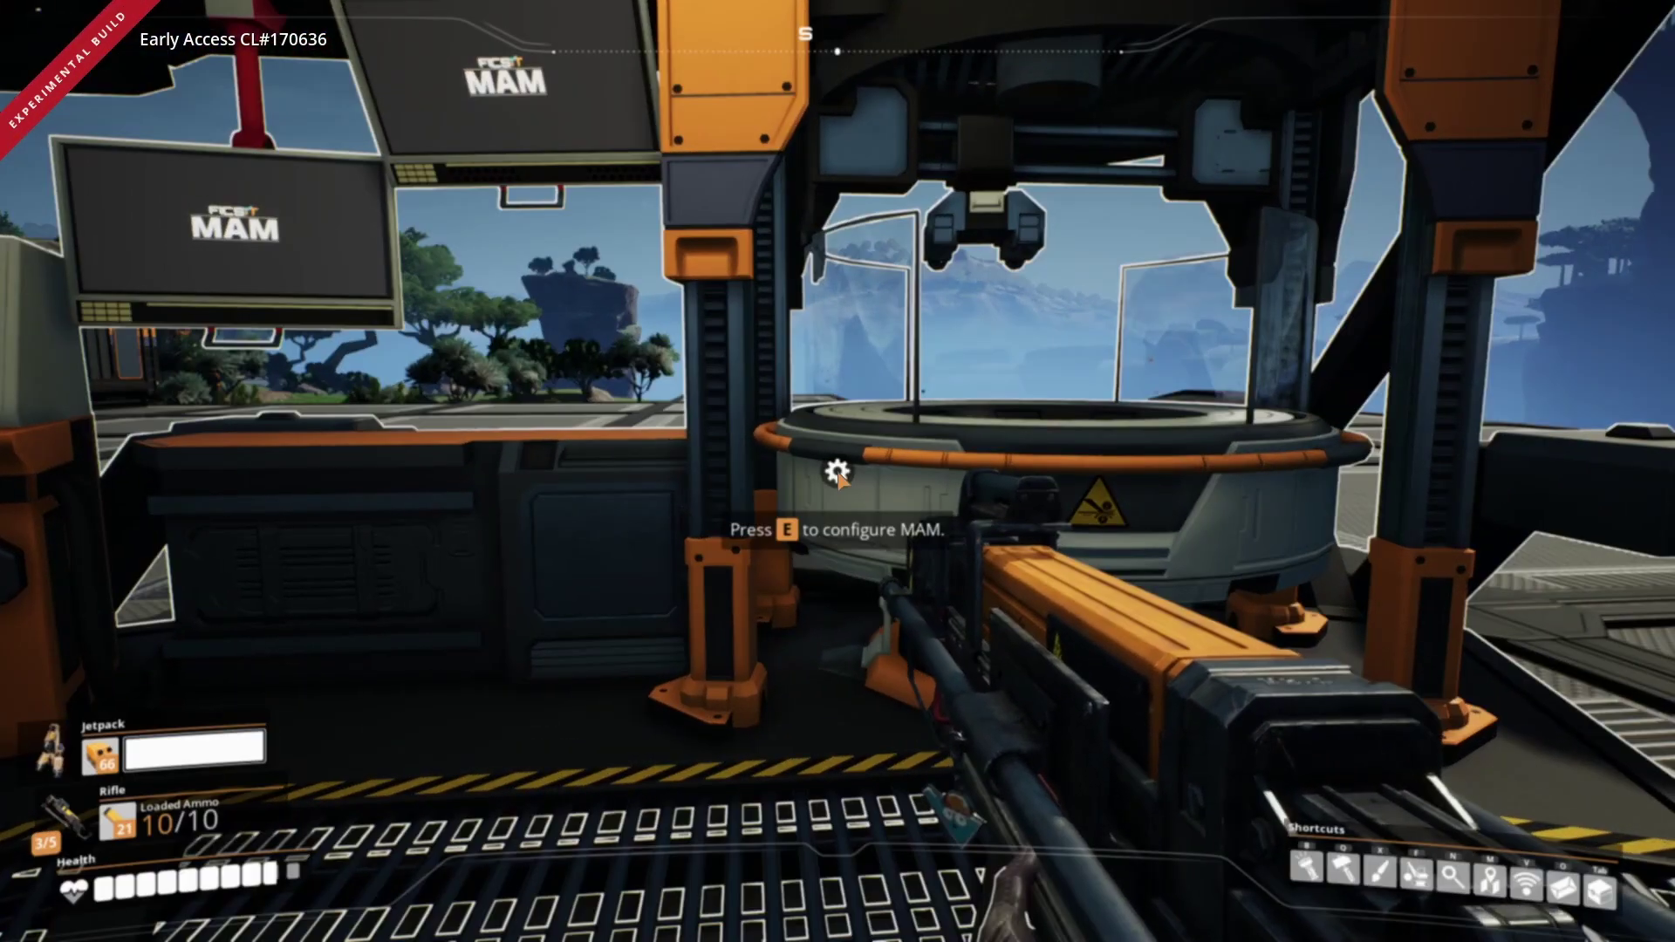
pyautogui.press('e')
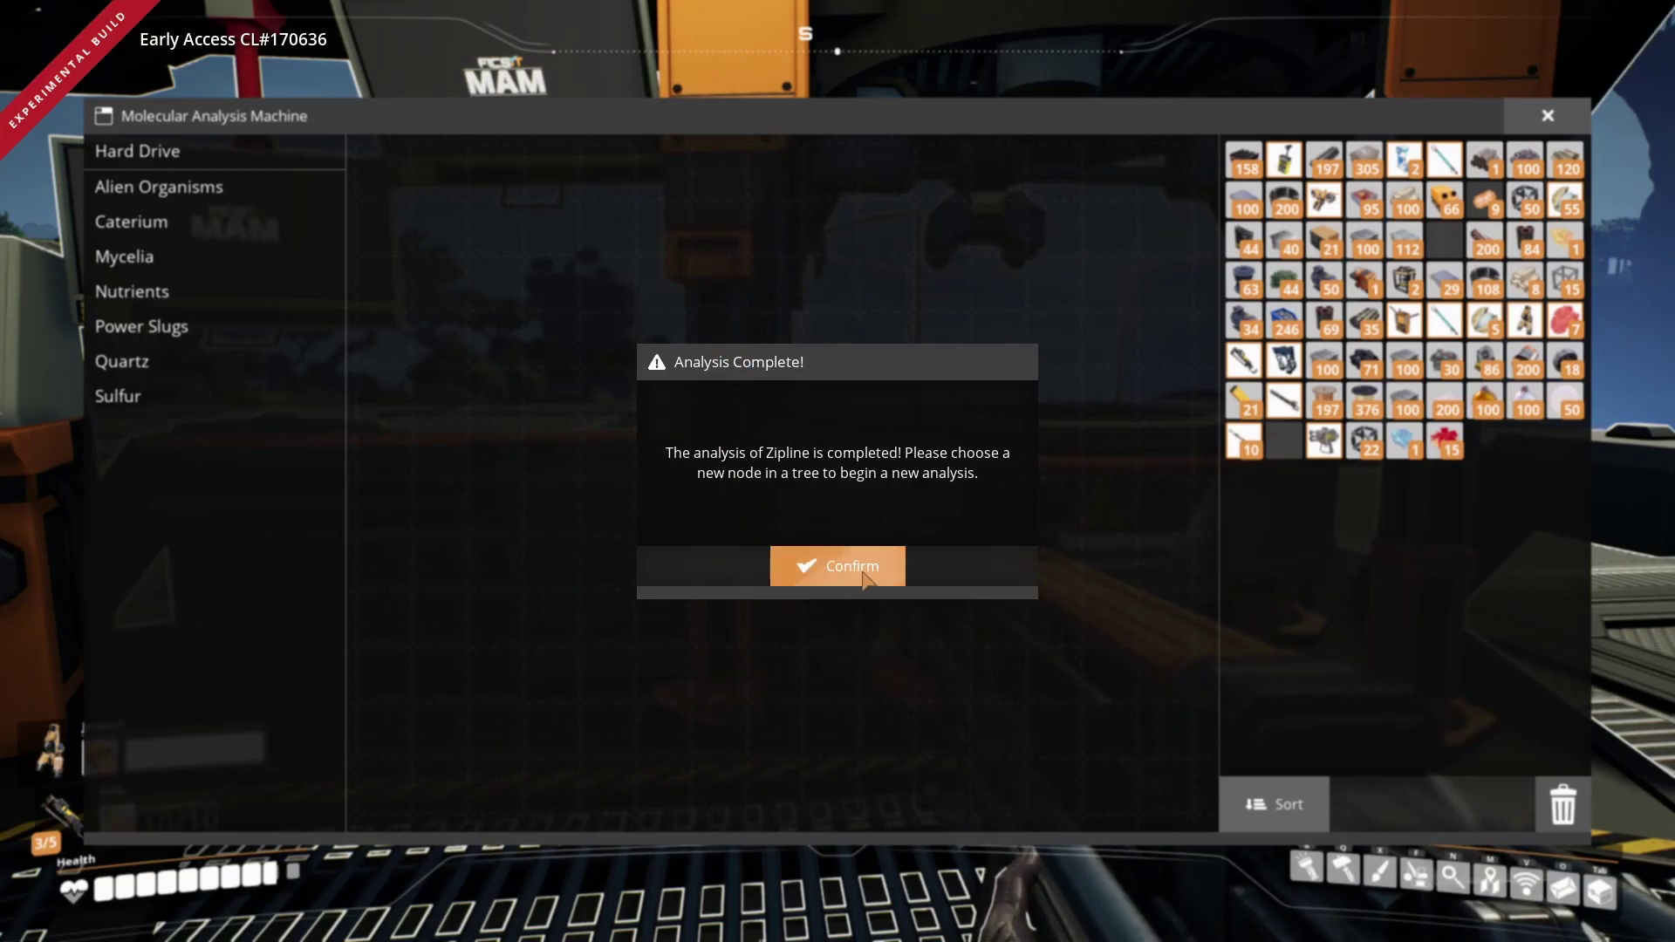
pyautogui.click(812, 566)
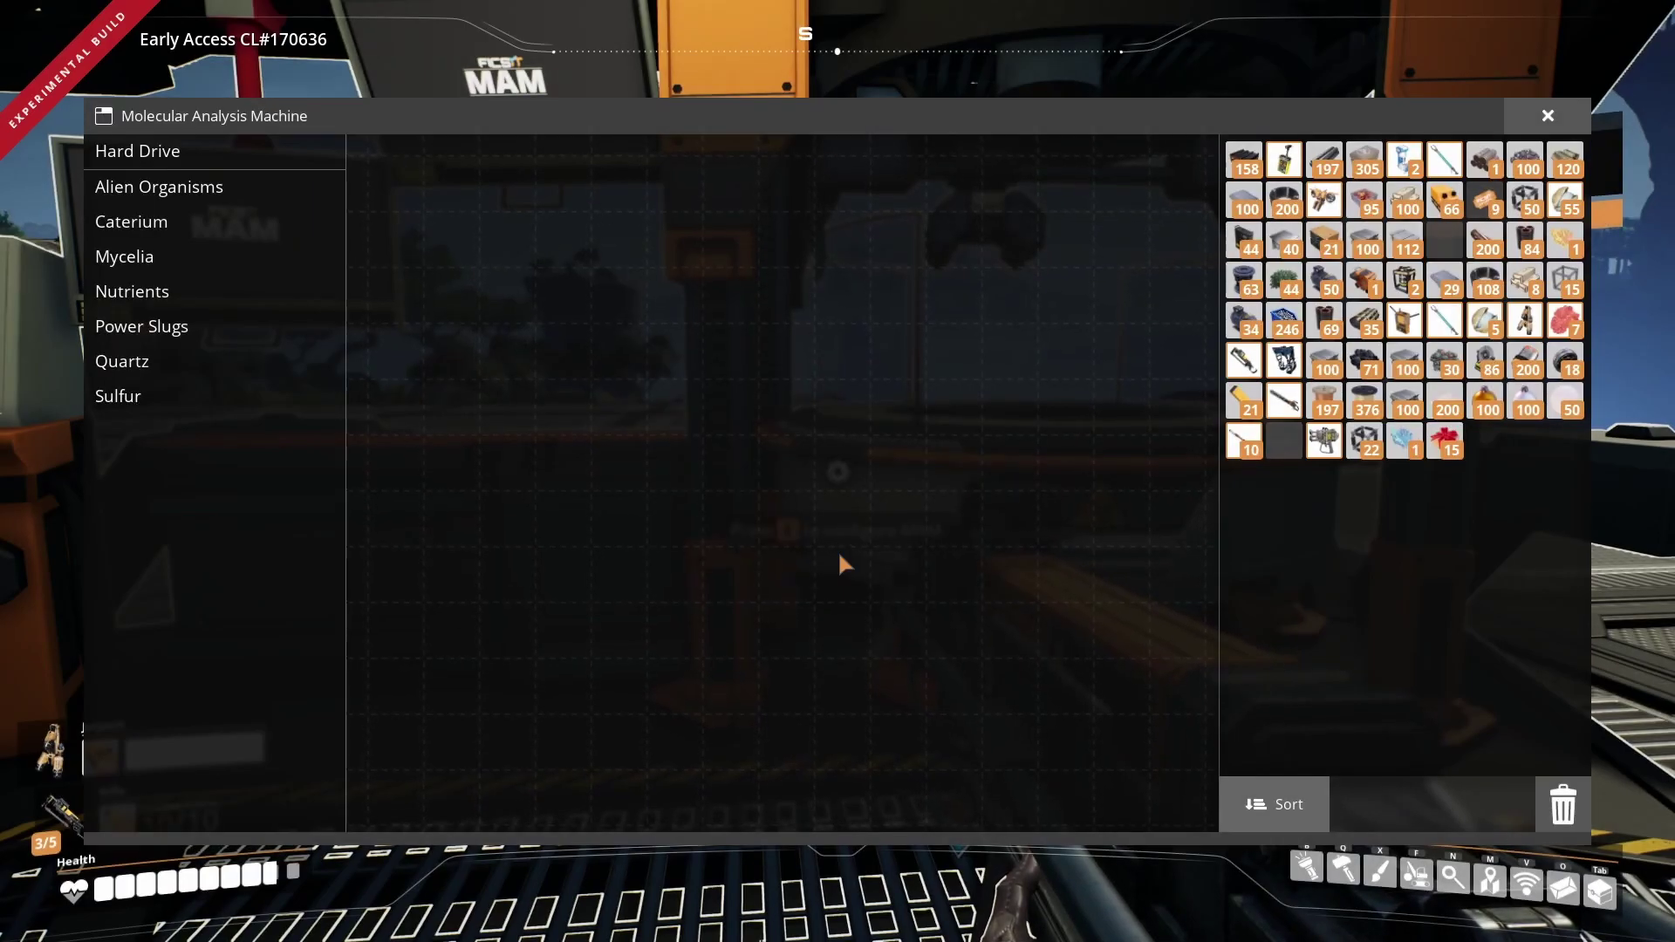
# Close and reopen the MAM to show its research trees.
pyautogui.click(1569, 122)
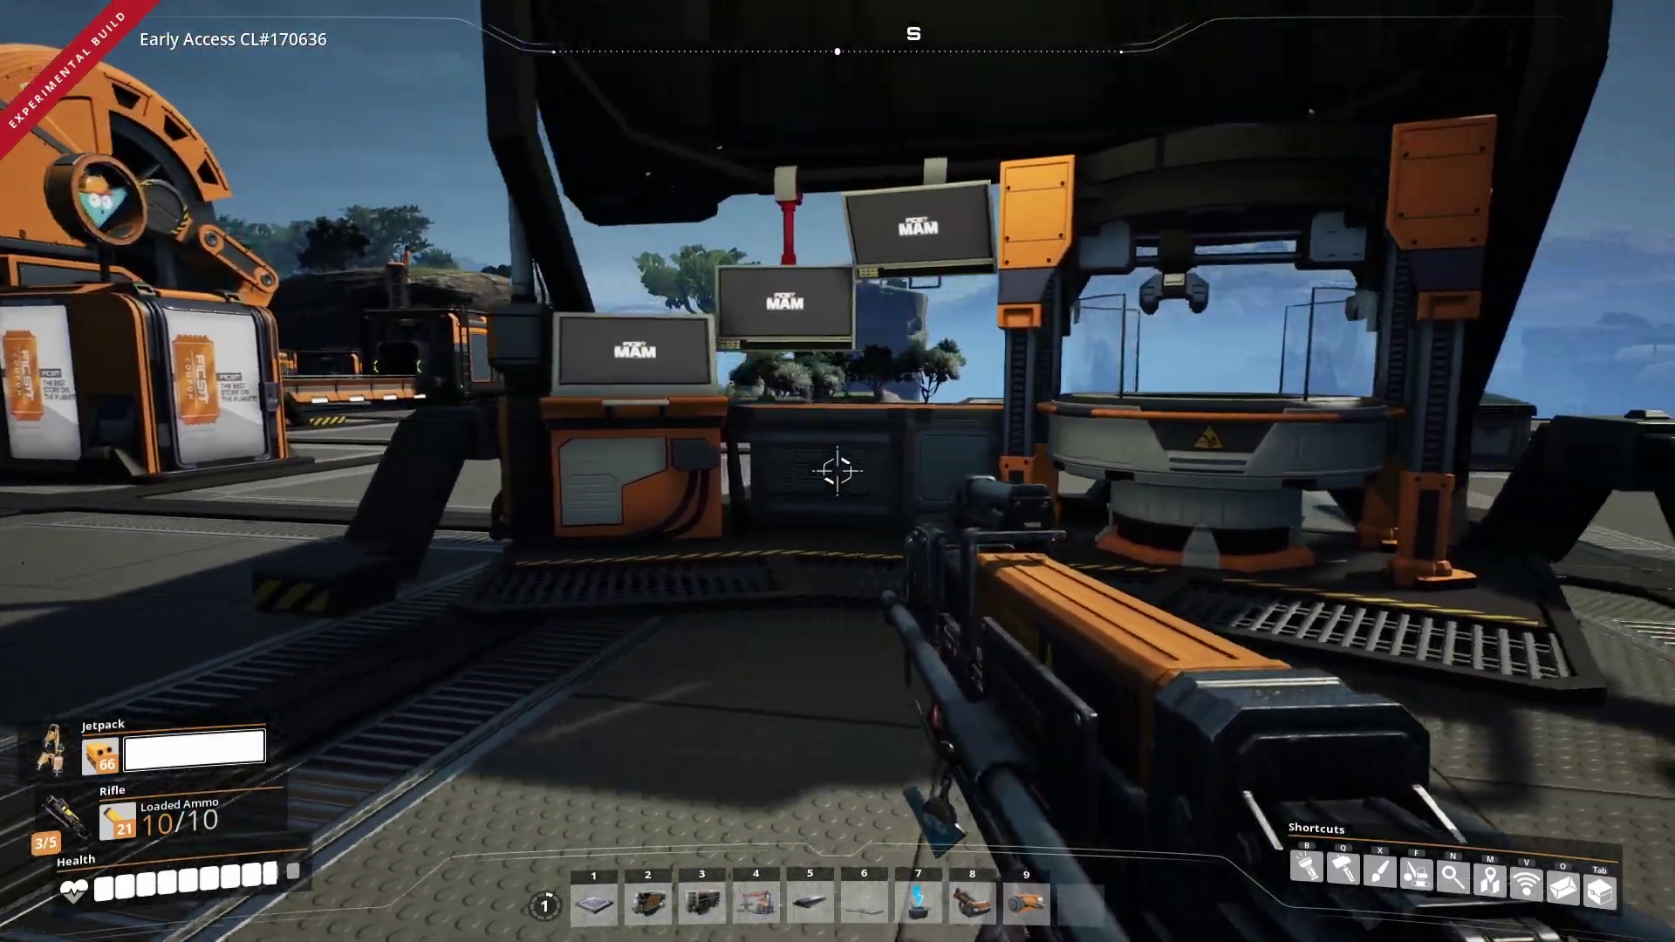
pyautogui.press('w')
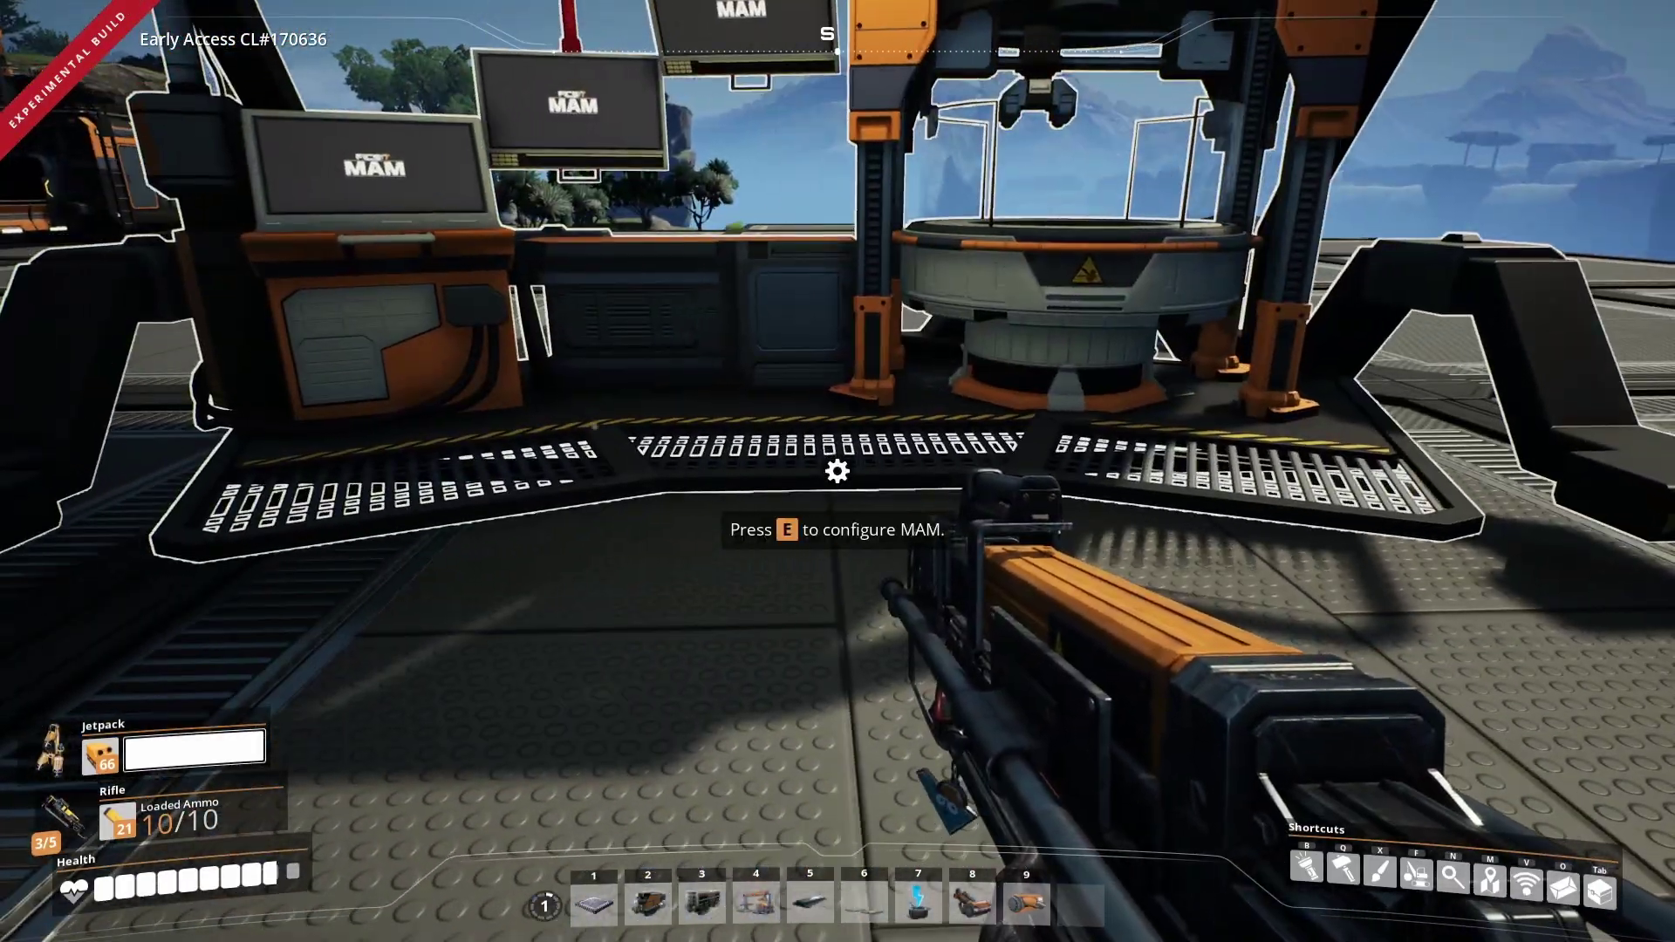
pyautogui.press('w')
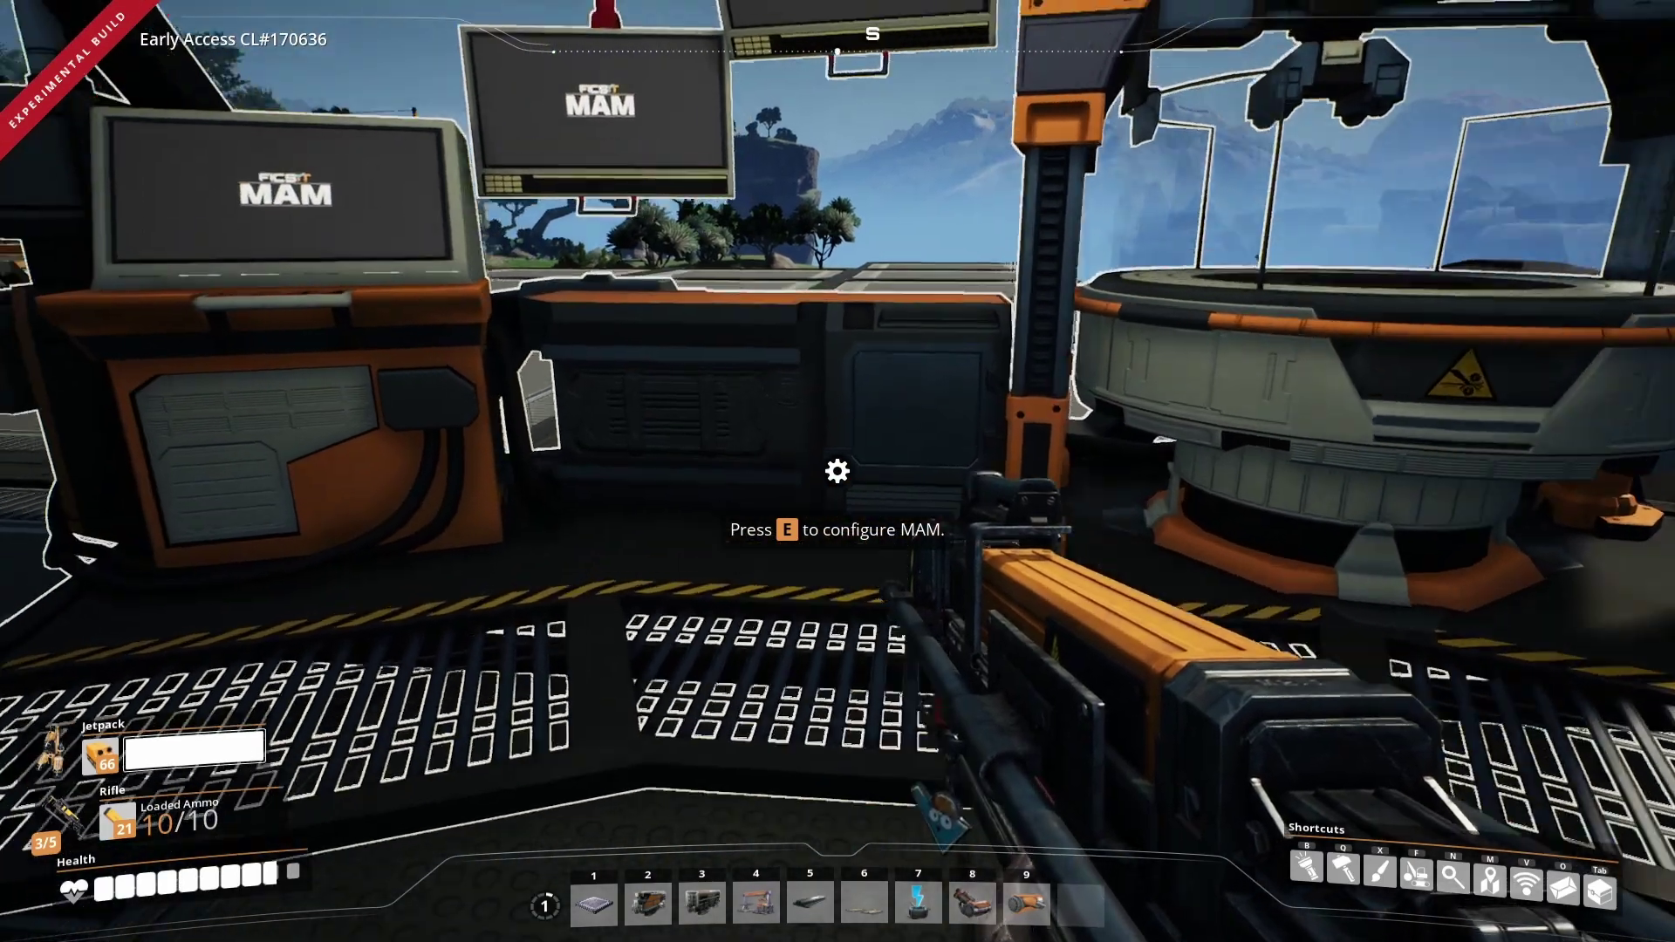
pyautogui.press('e')
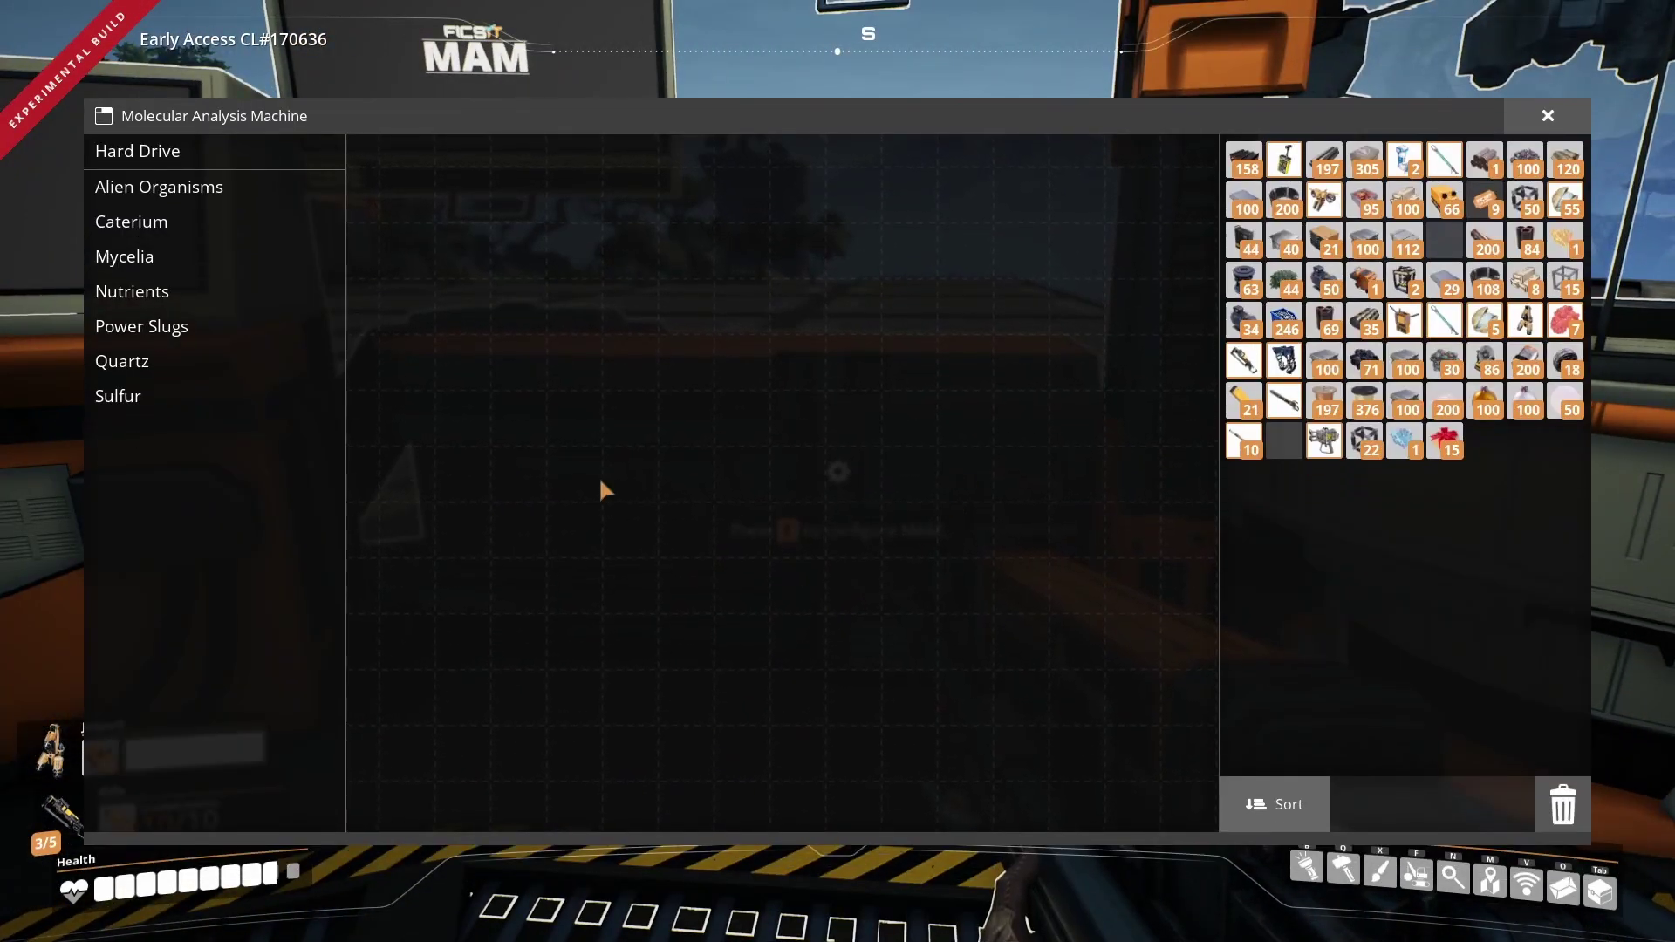
# Select the Hard Drive tree in the MAM and start its ten-minute scan.
pyautogui.click(197, 152)
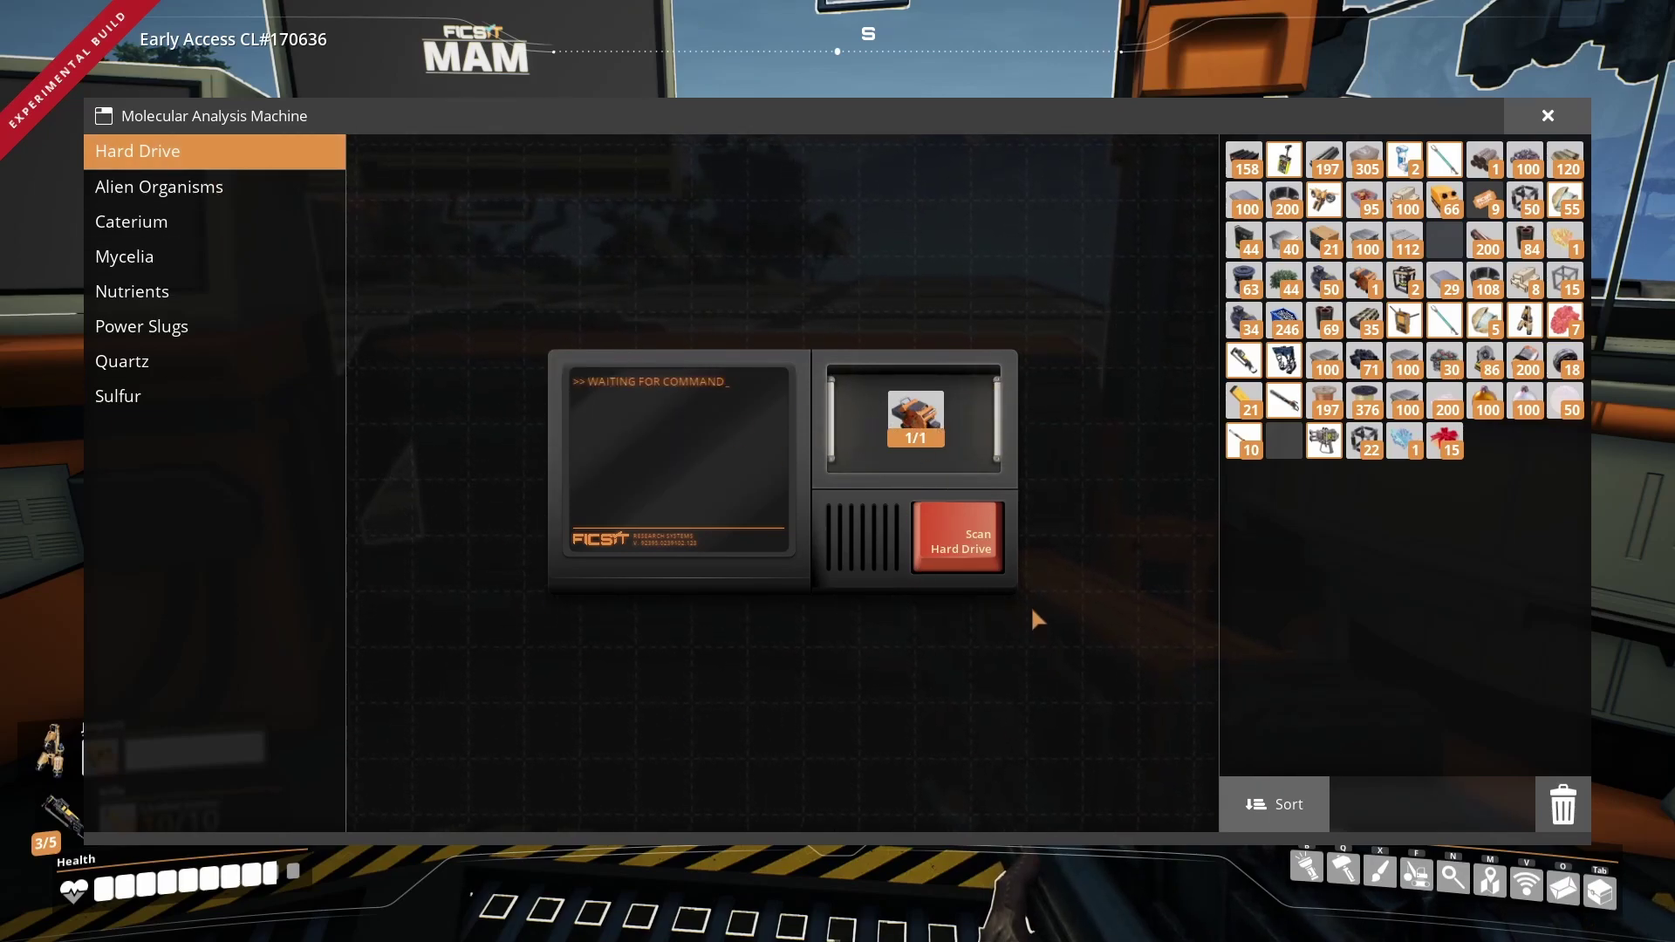
pyautogui.click(965, 539)
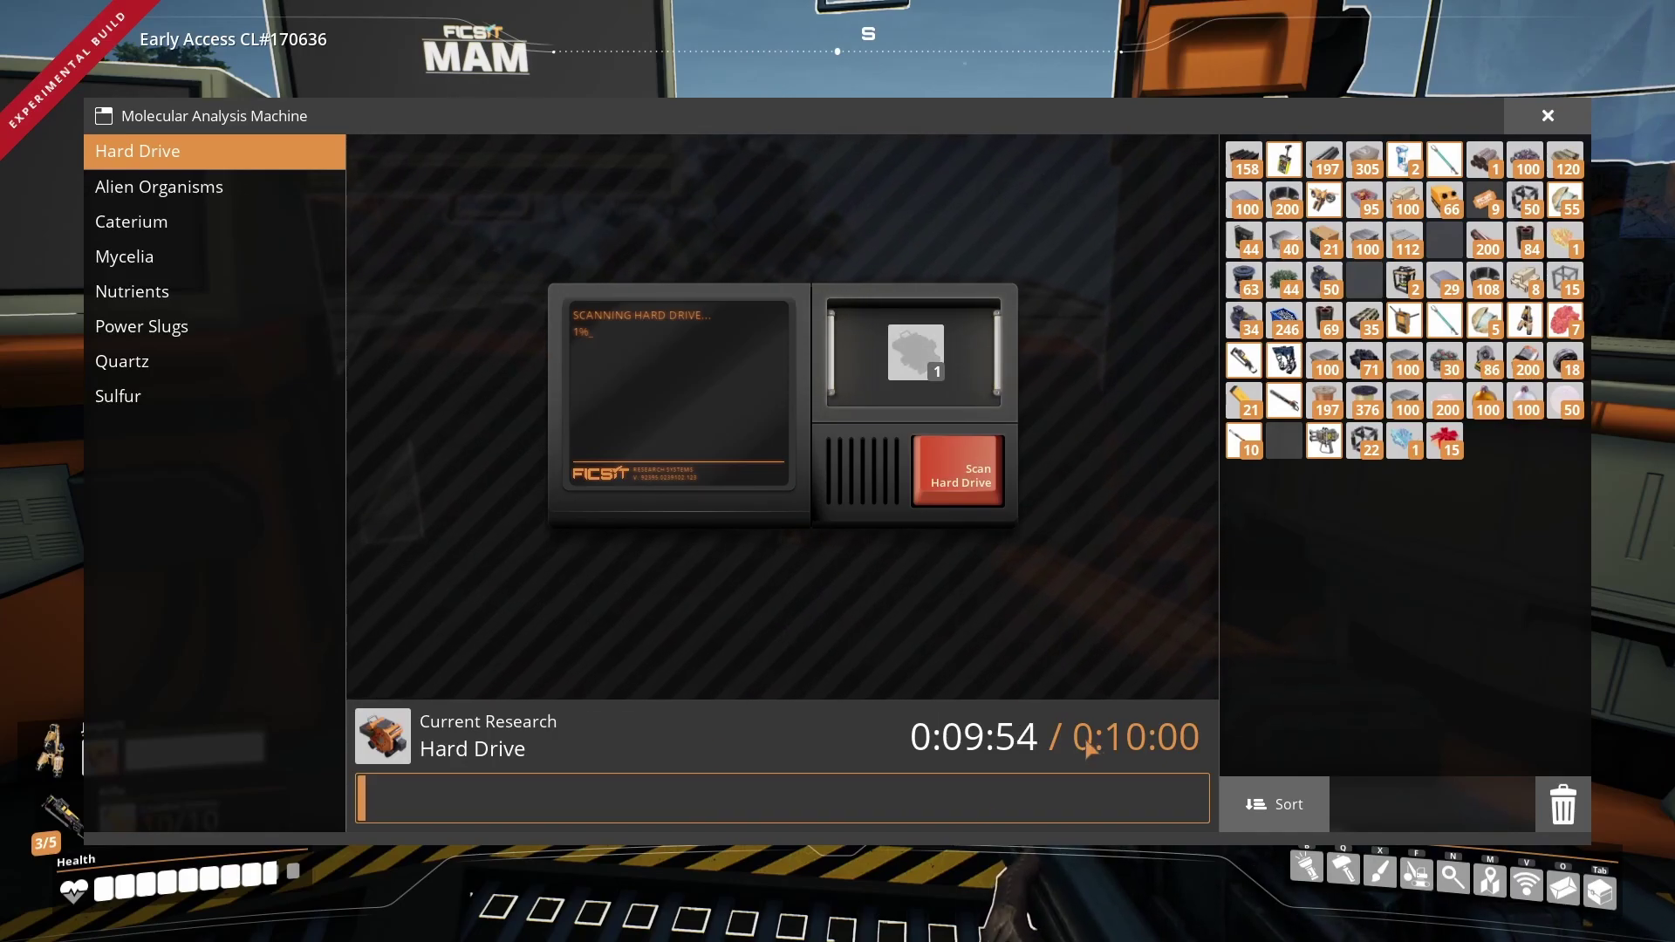
# Close the MAM and wander the foundations while the Hard Drive scan runs, then return.
pyautogui.press('Escape')
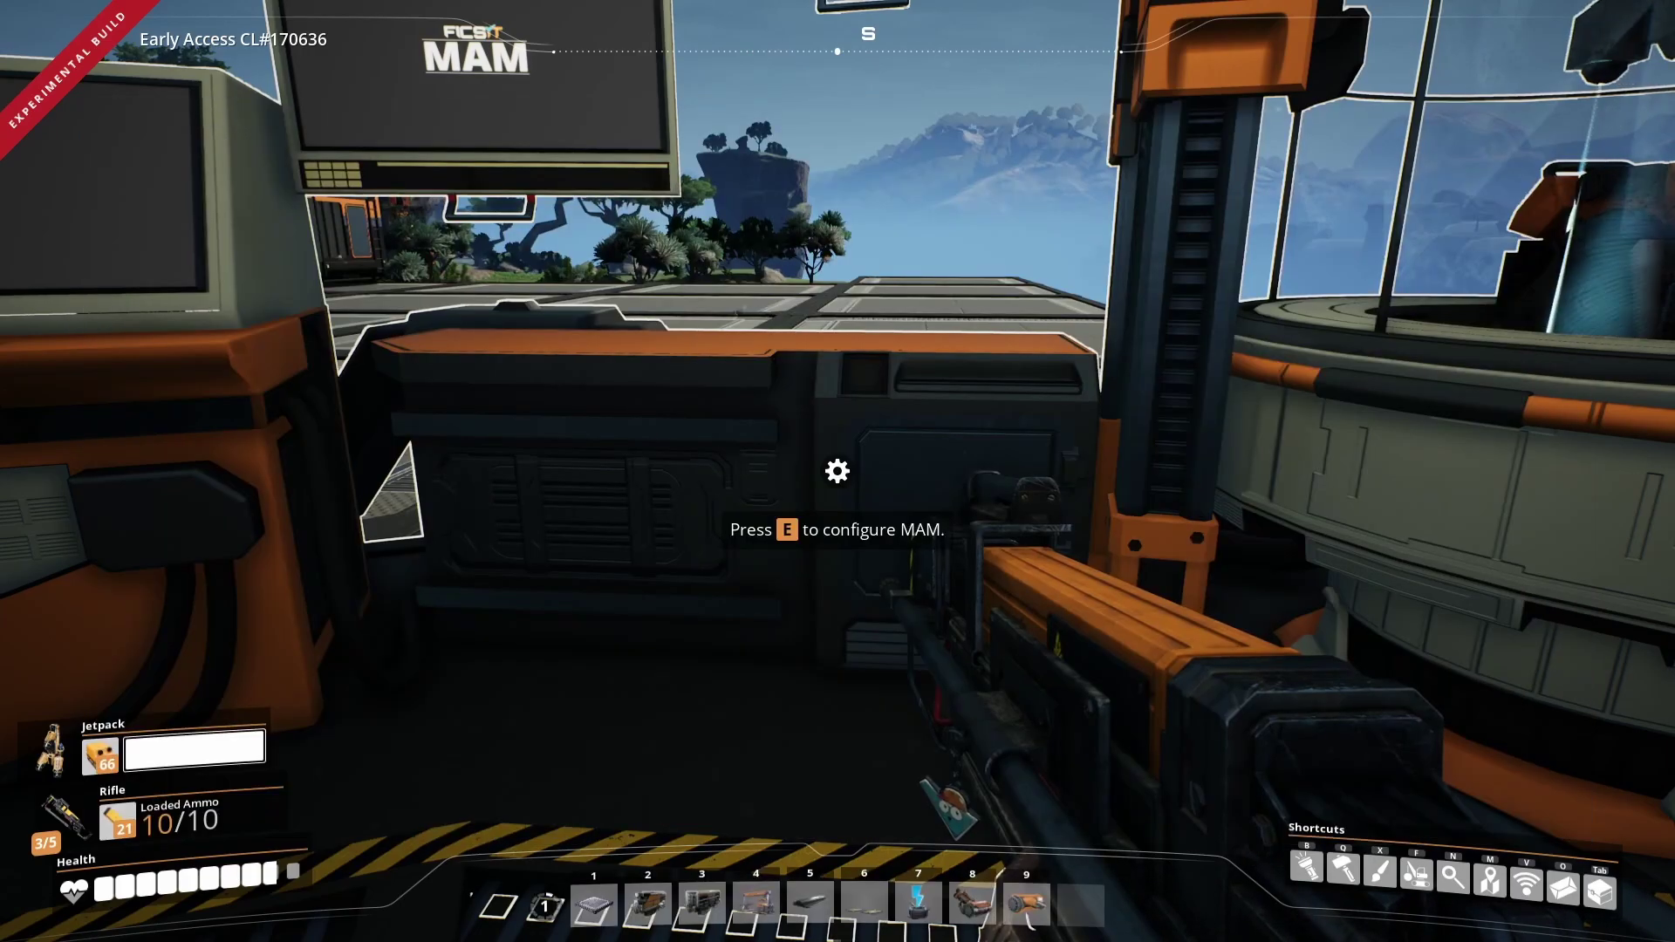
pyautogui.press('s')
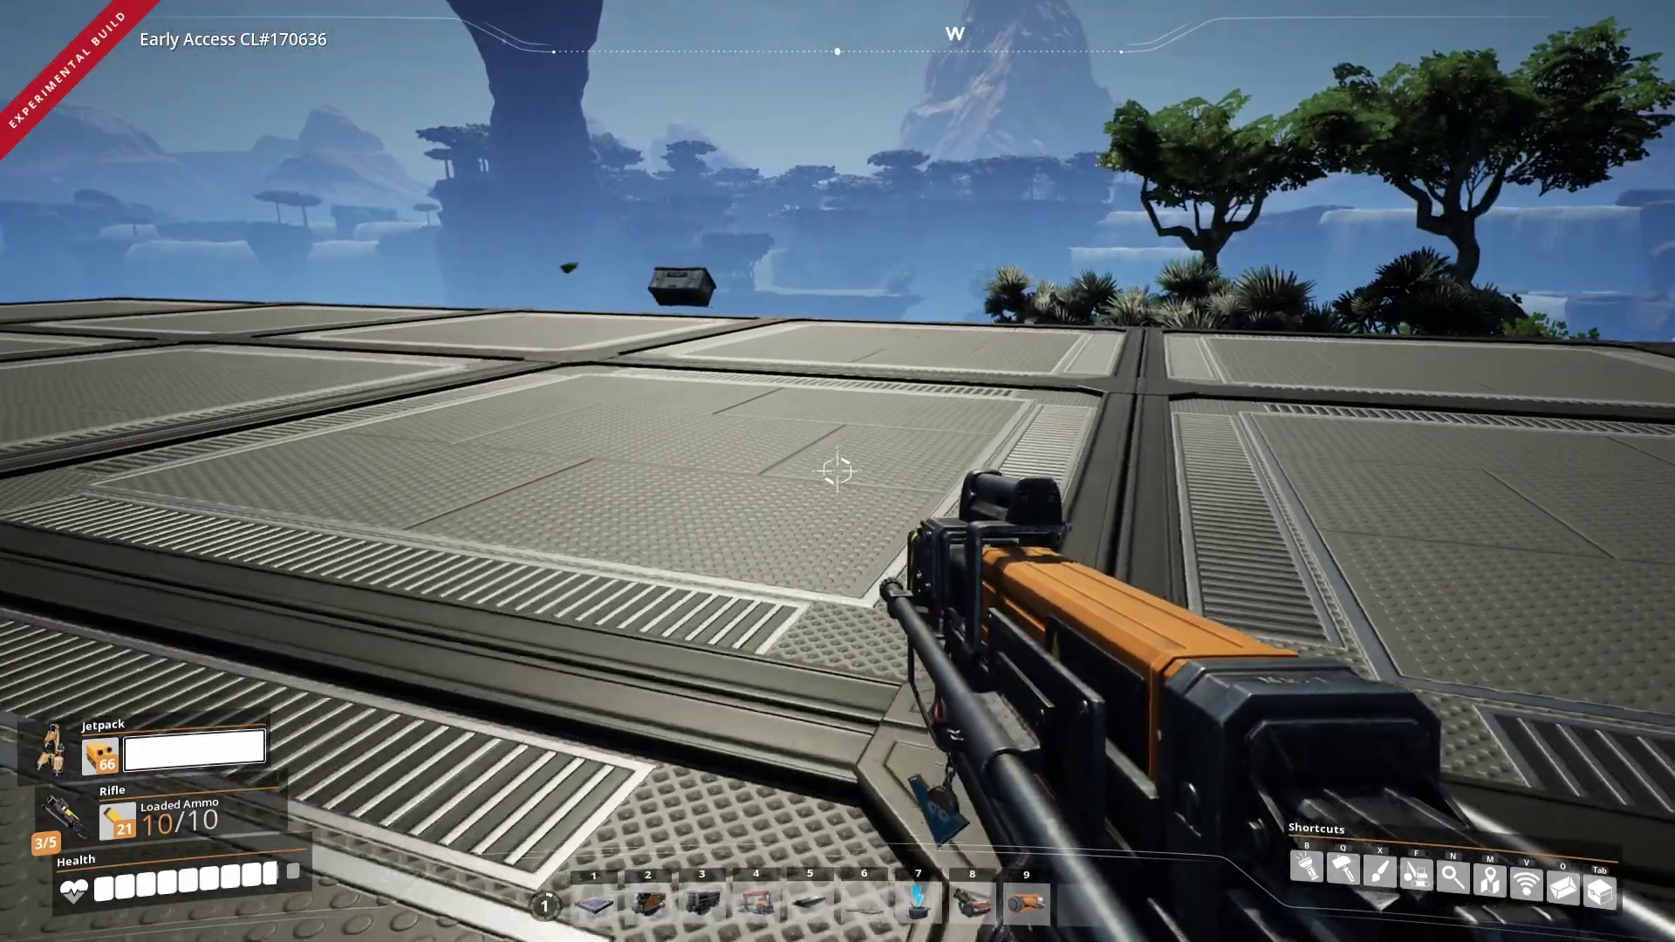
pyautogui.press('w')
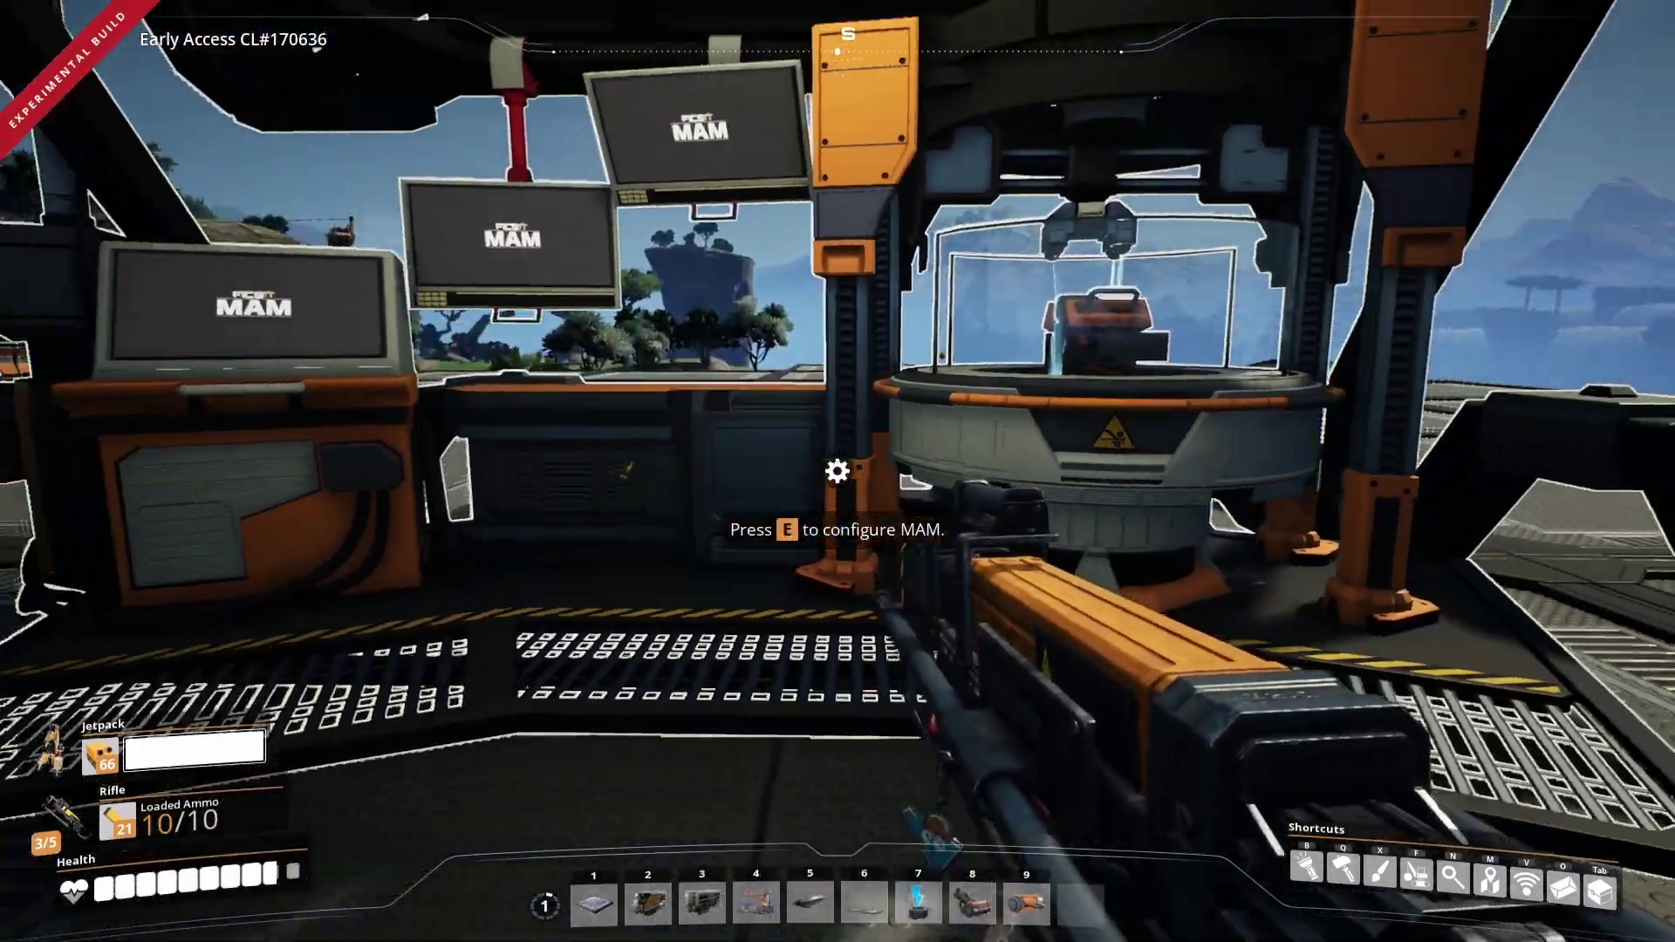
pyautogui.press('w')
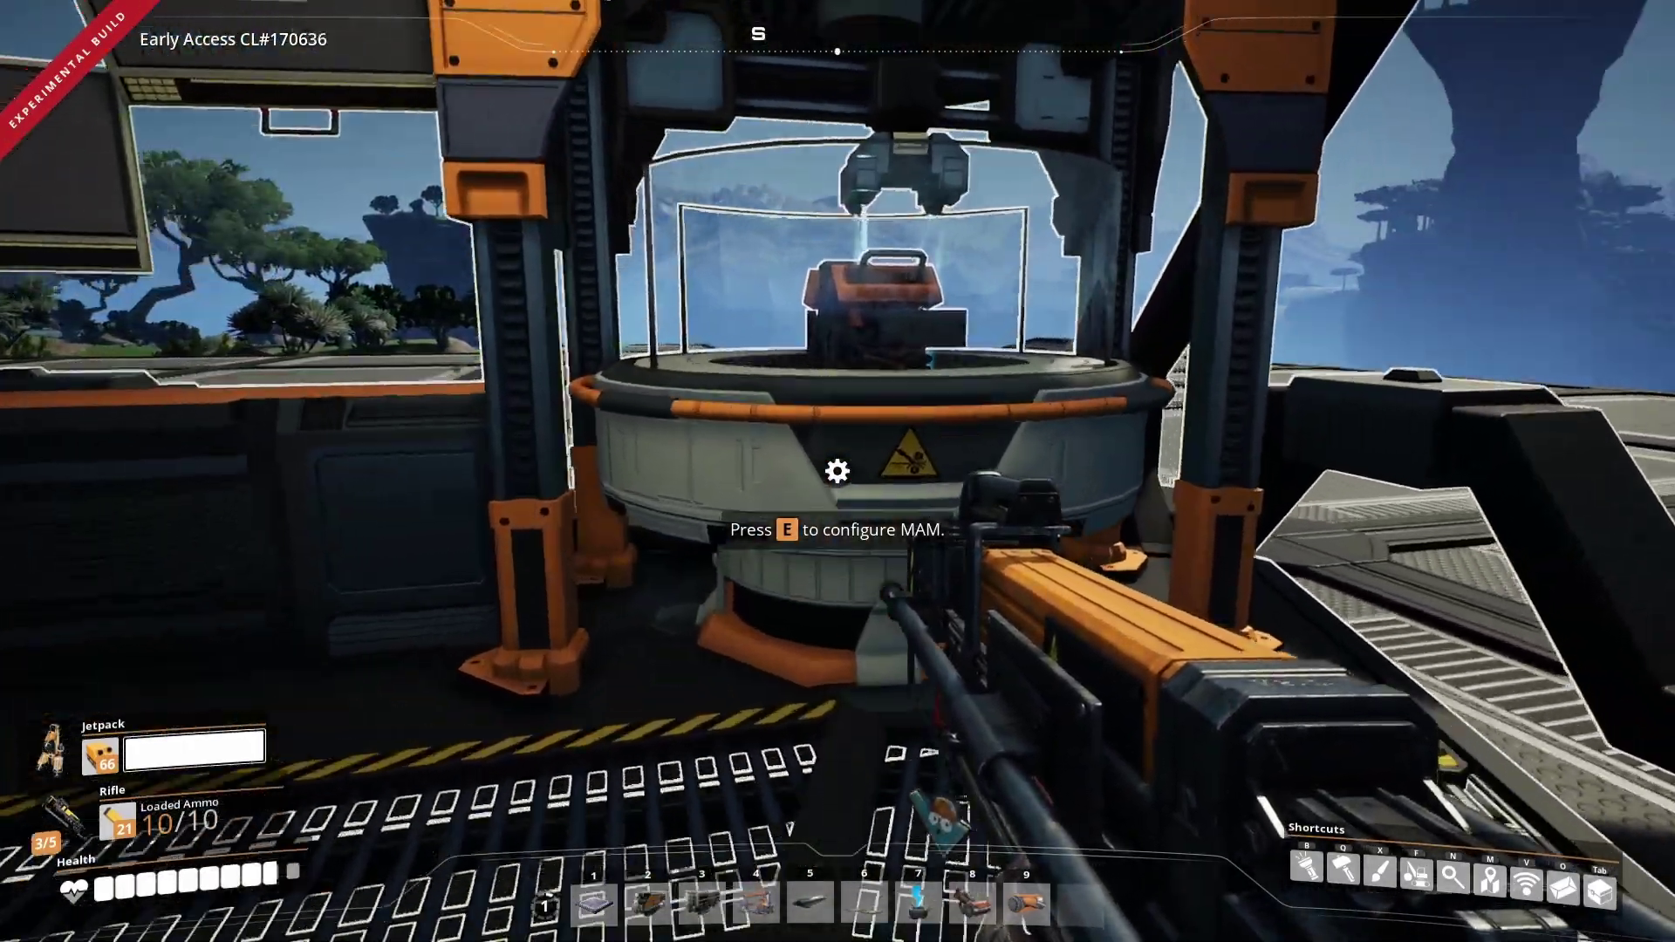
pyautogui.press('a')
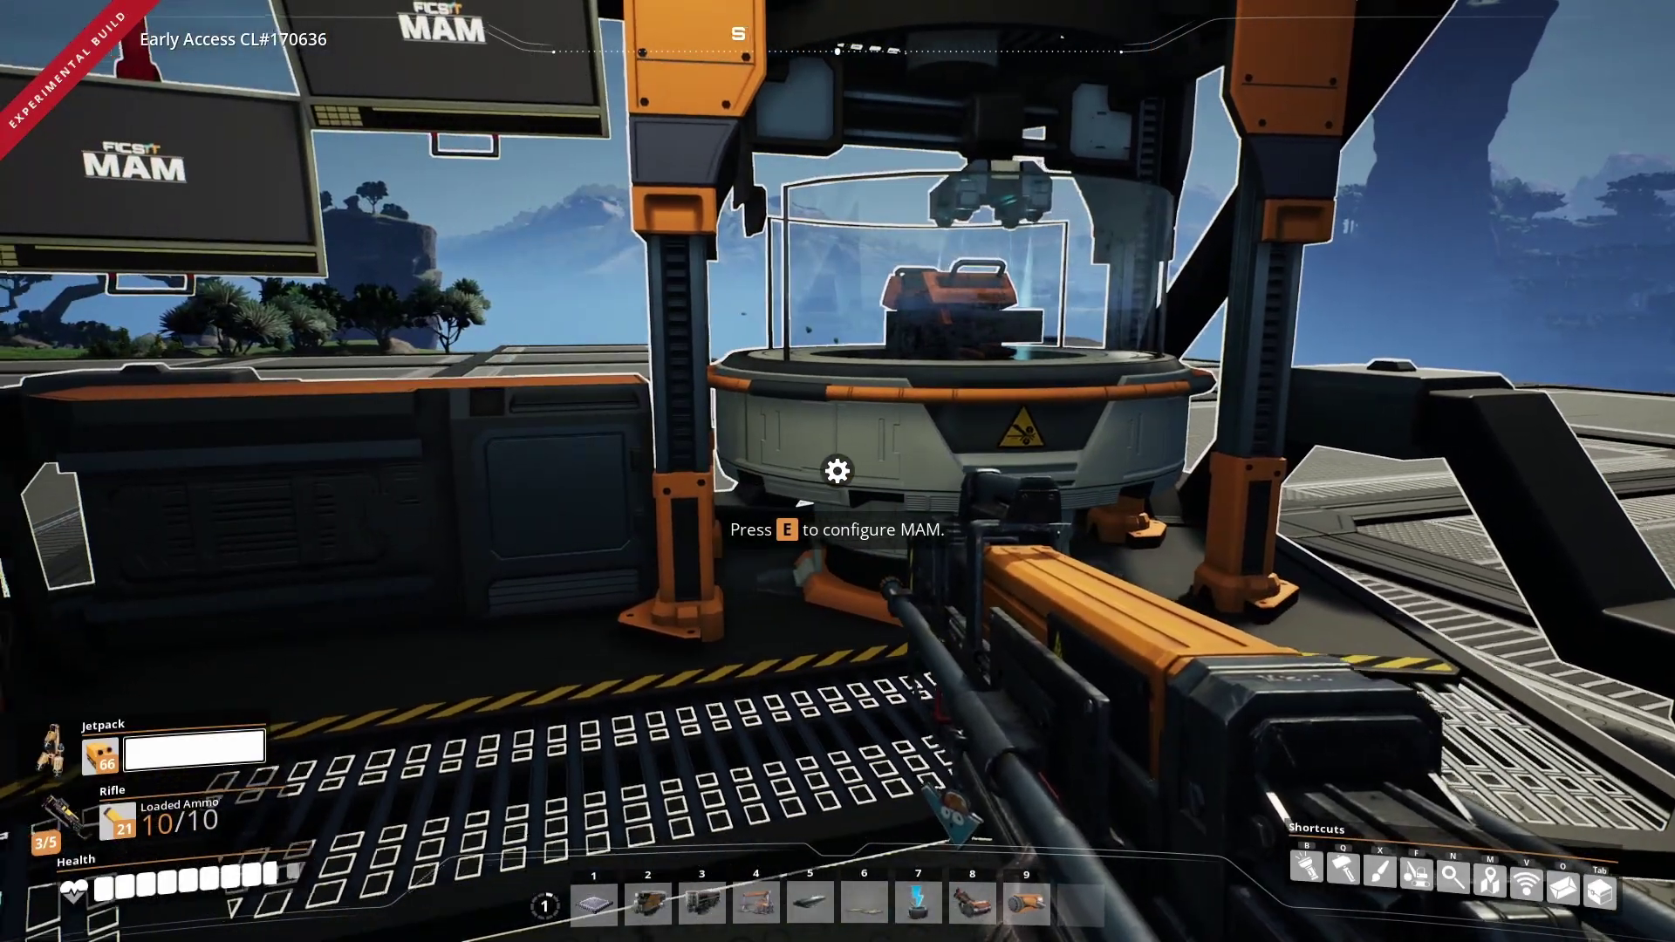
pyautogui.press('w')
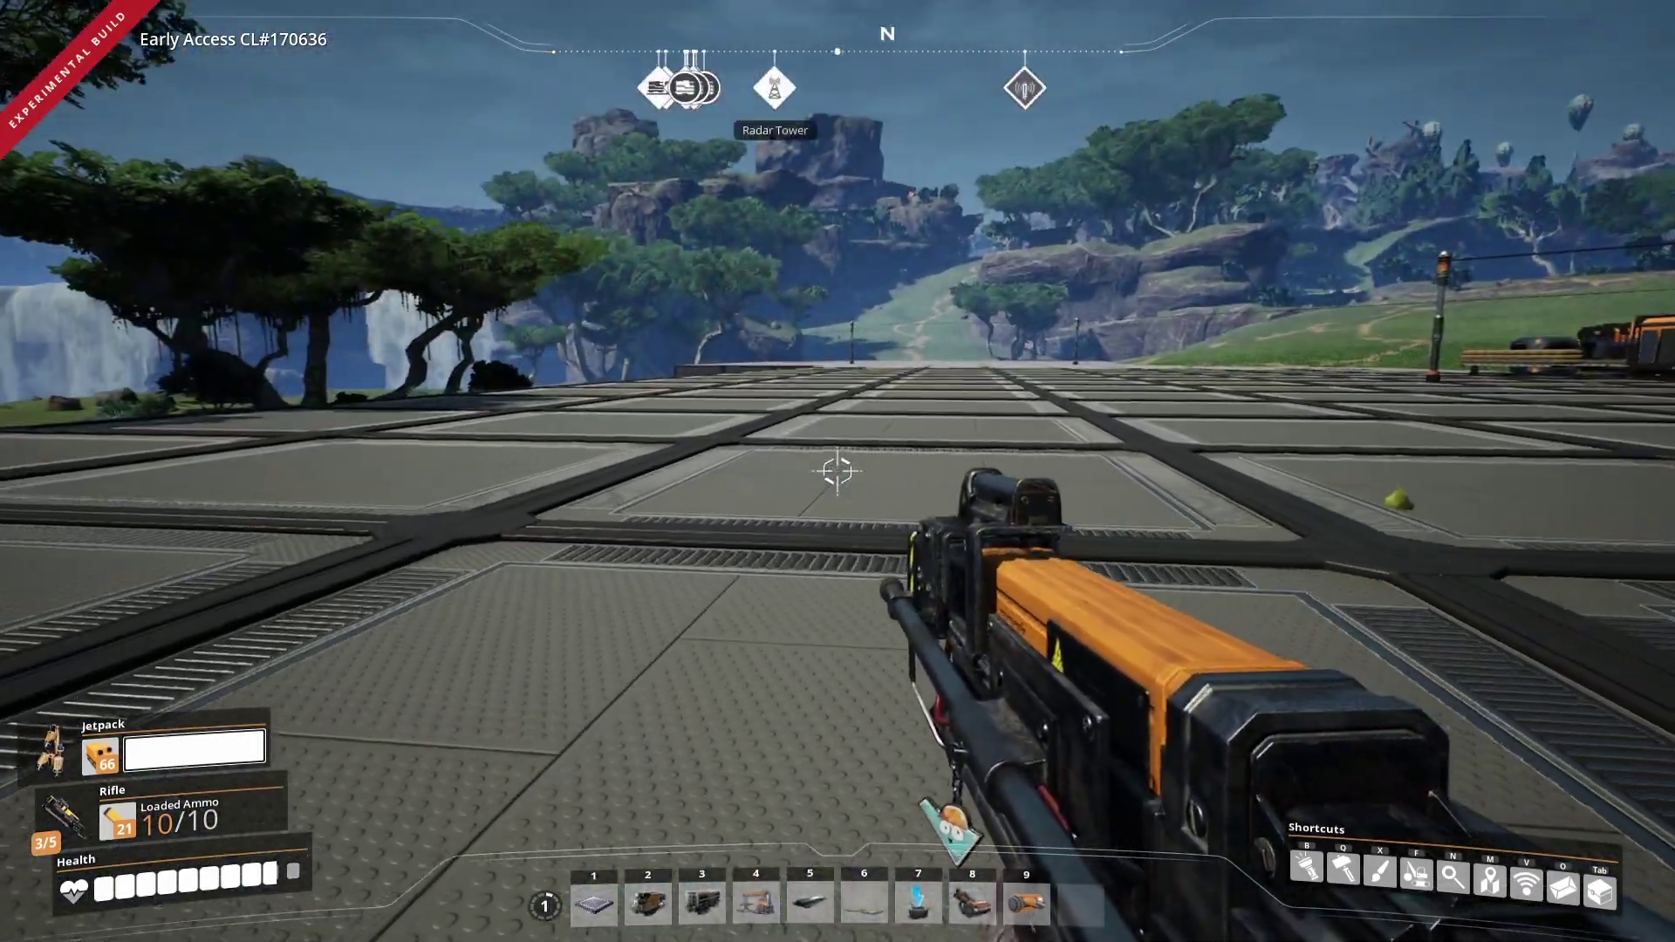
pyautogui.press('w')
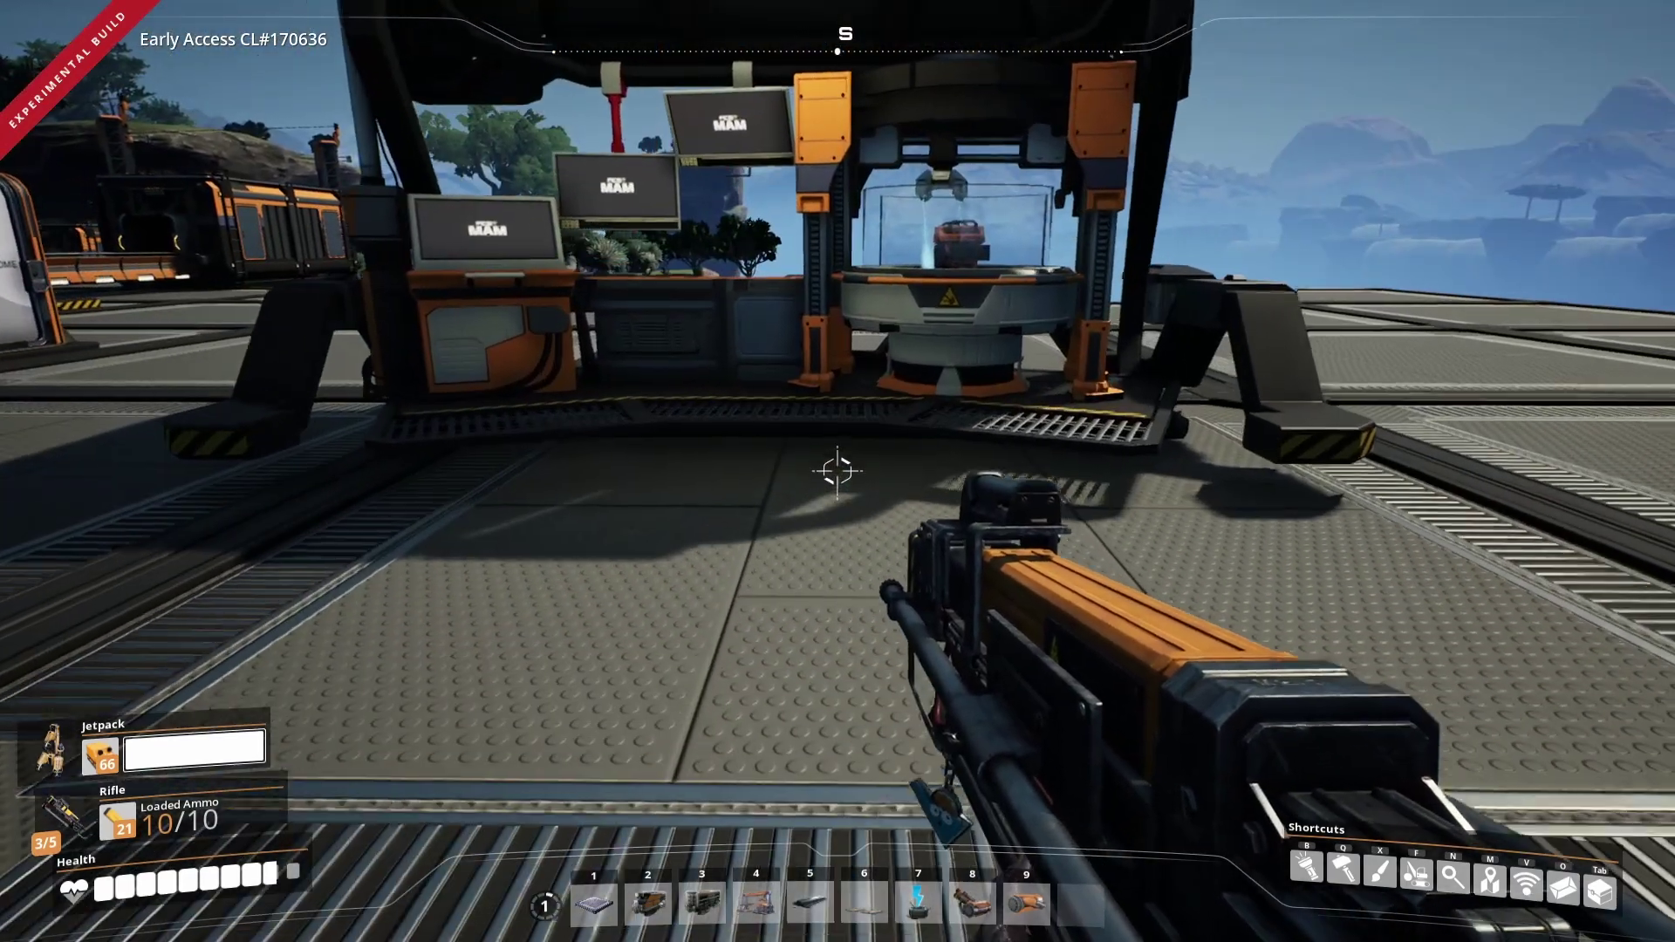
pyautogui.press('w')
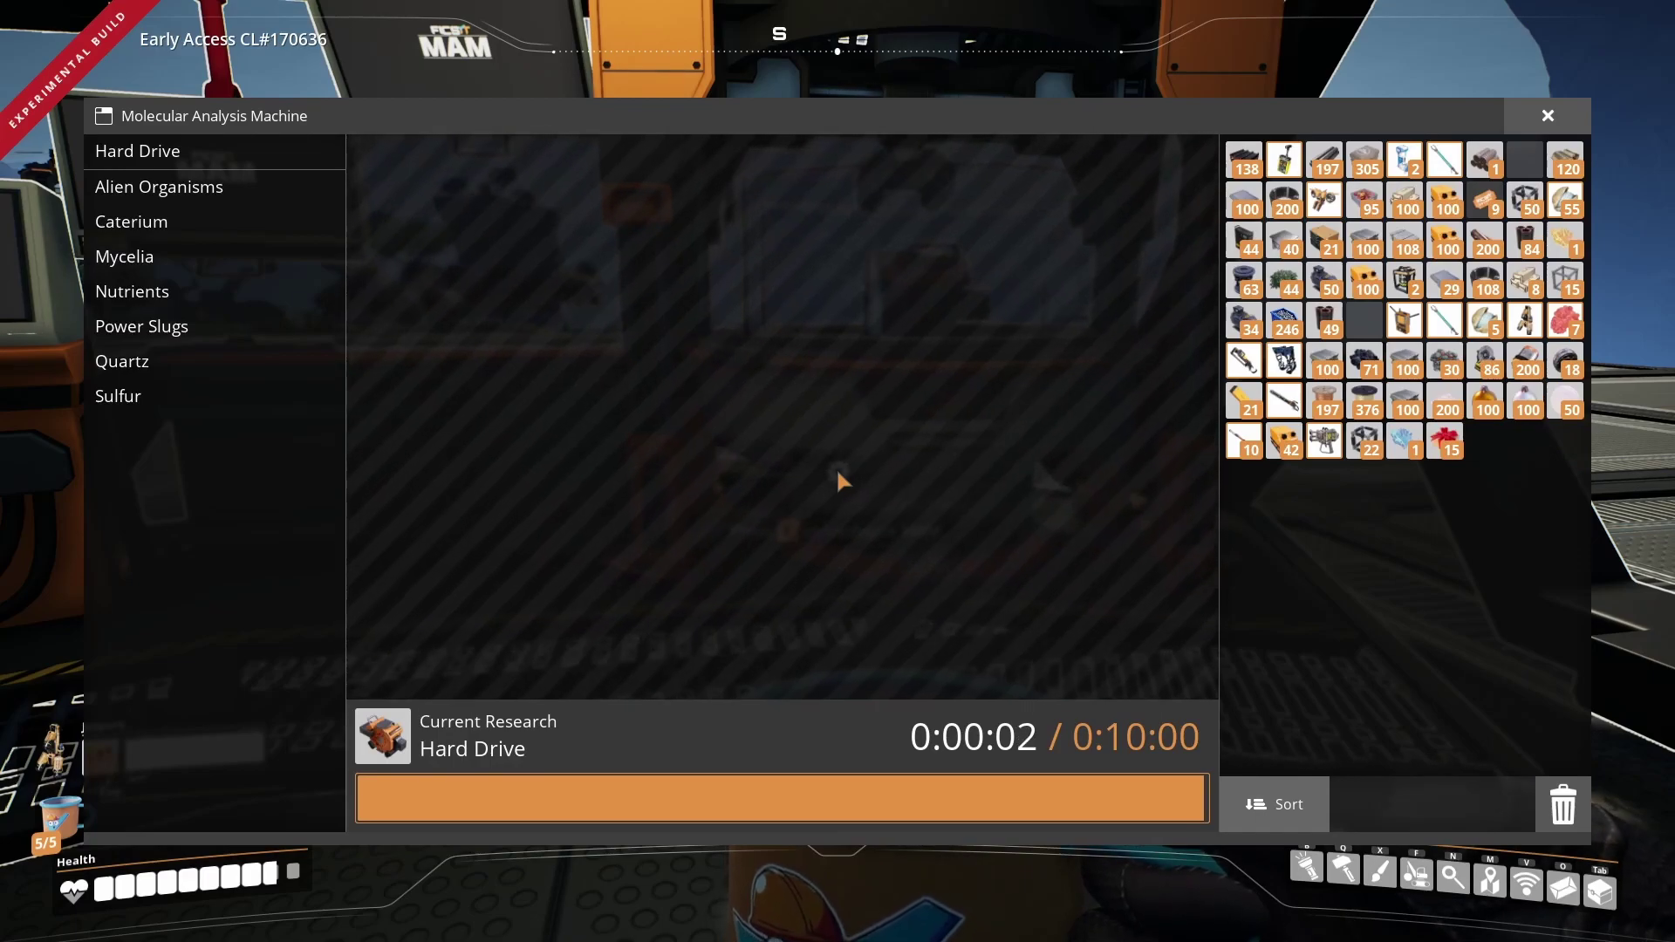
# Reopen the MAM to find the Hard Drive analysis complete with three alternate blueprints.
pyautogui.press('Escape')
pyautogui.press('s')
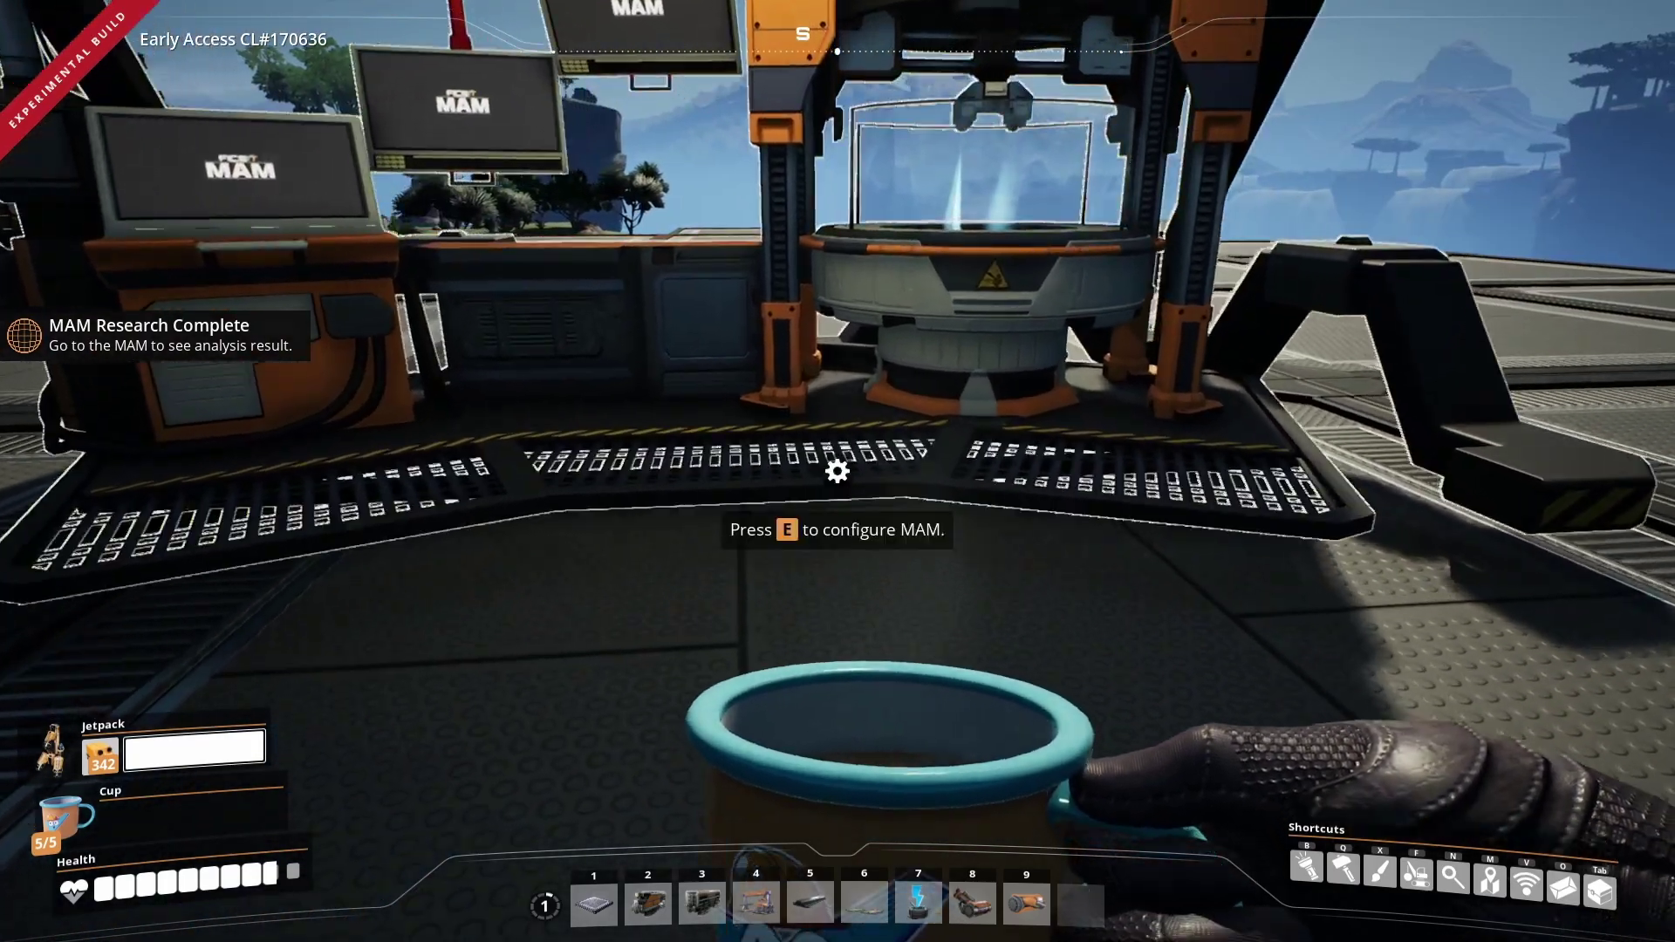
pyautogui.press('w')
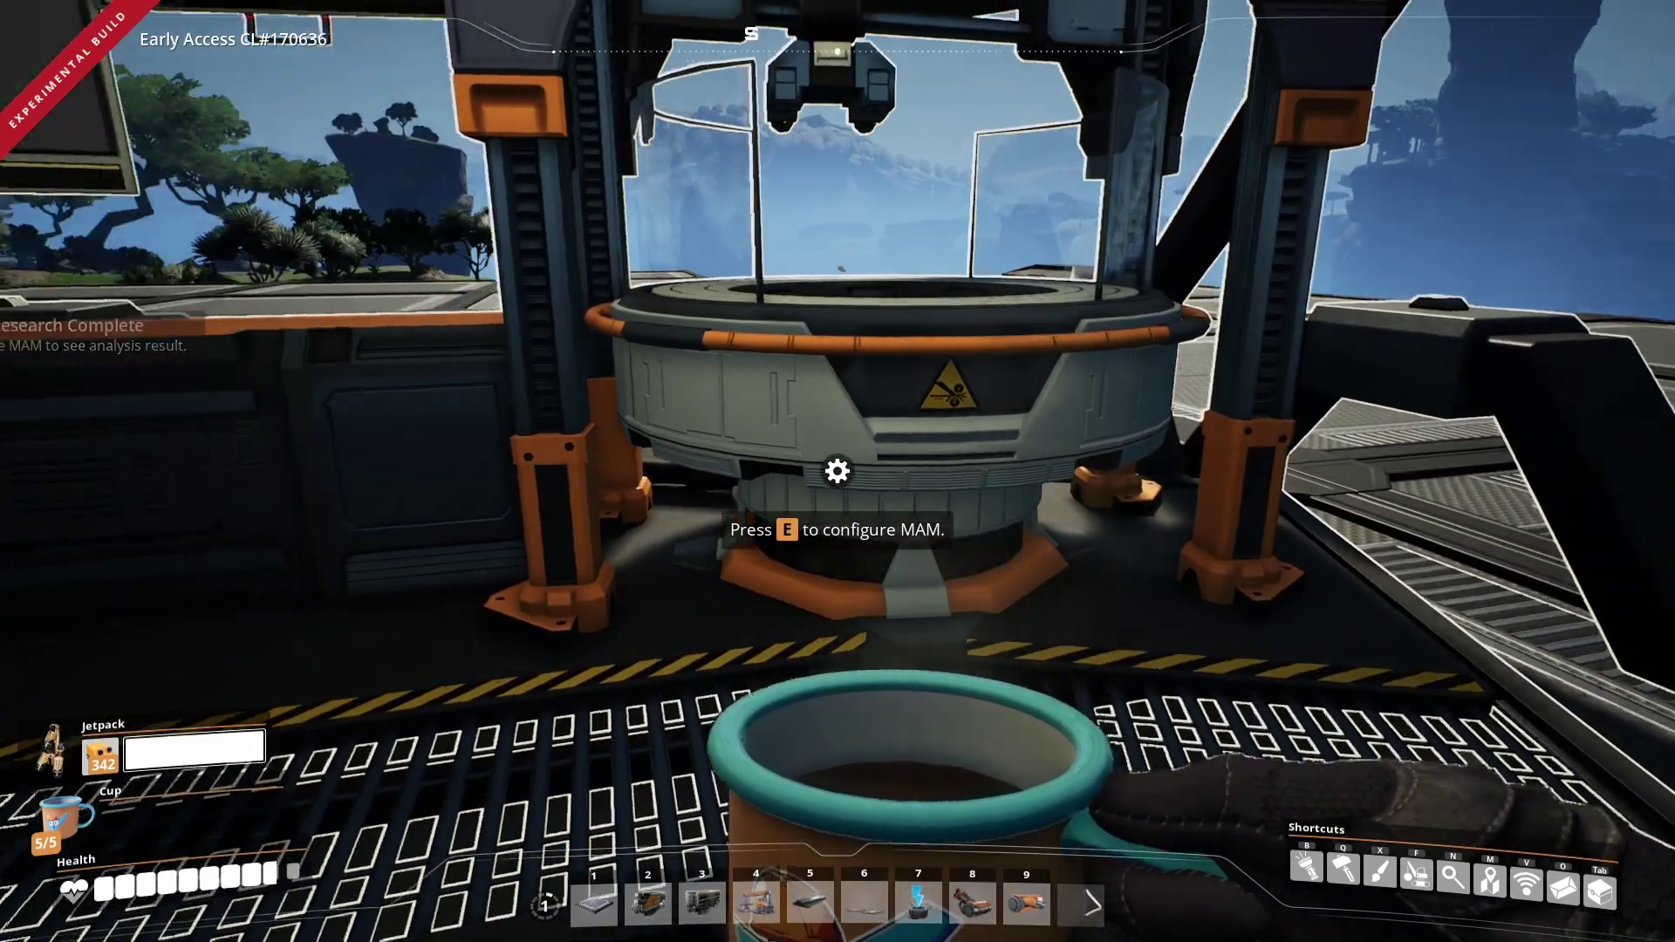
pyautogui.press('e')
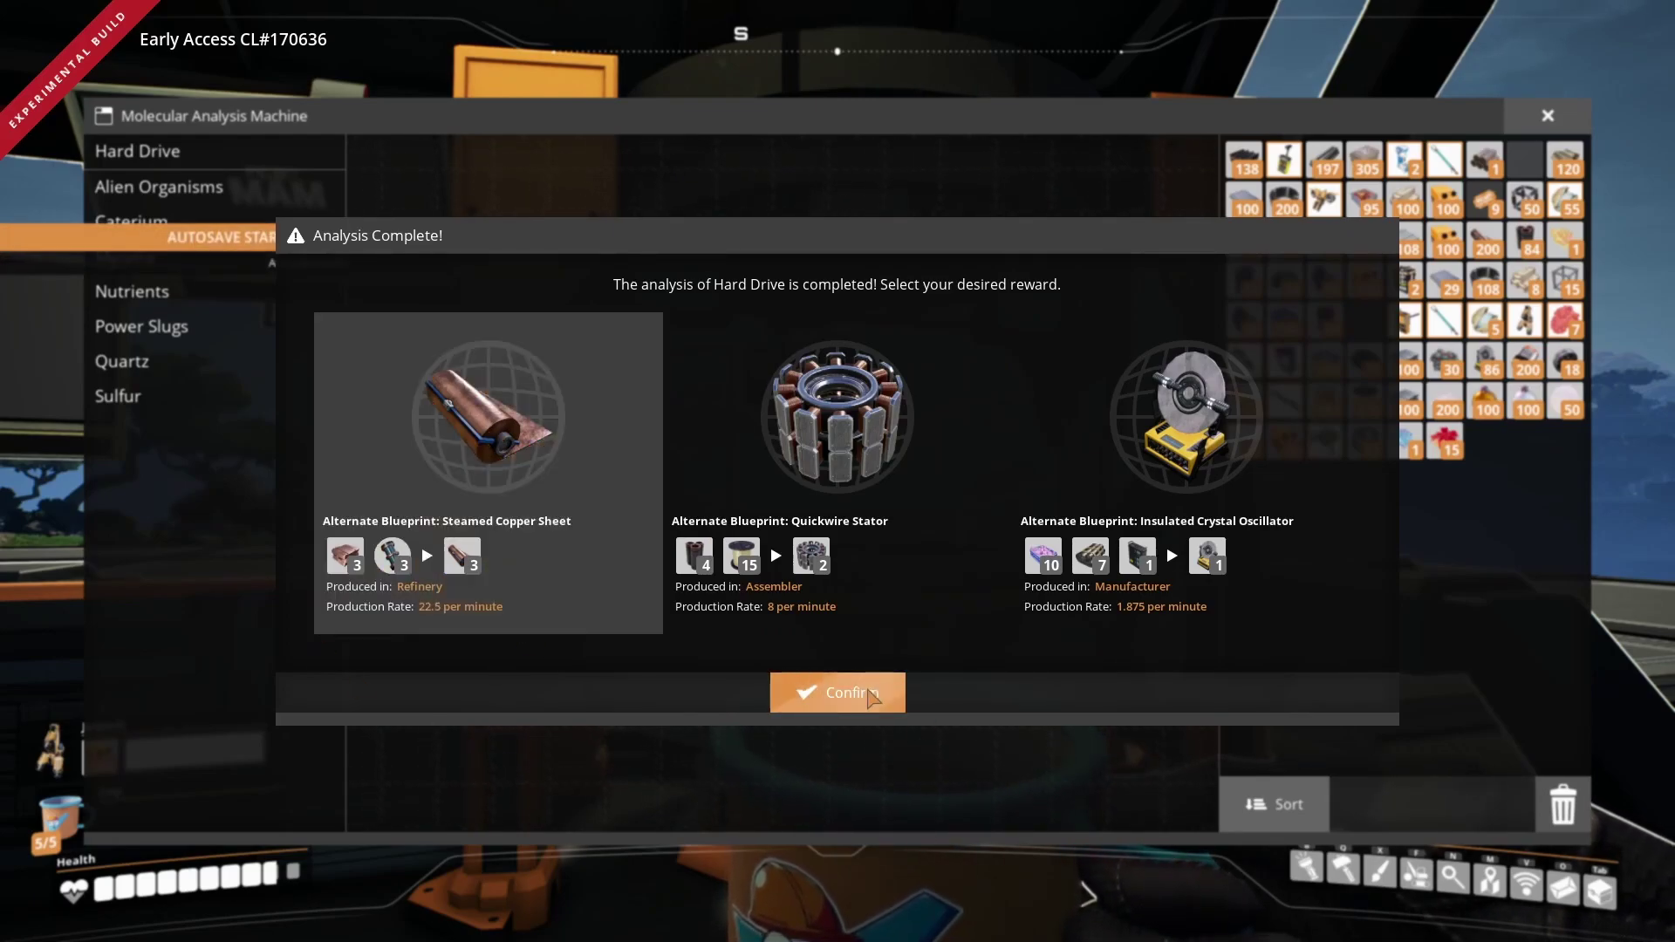
# Confirm Alternate Blueprint: Steamed Copper Sheet as the Hard Drive reward.
pyautogui.click(877, 703)
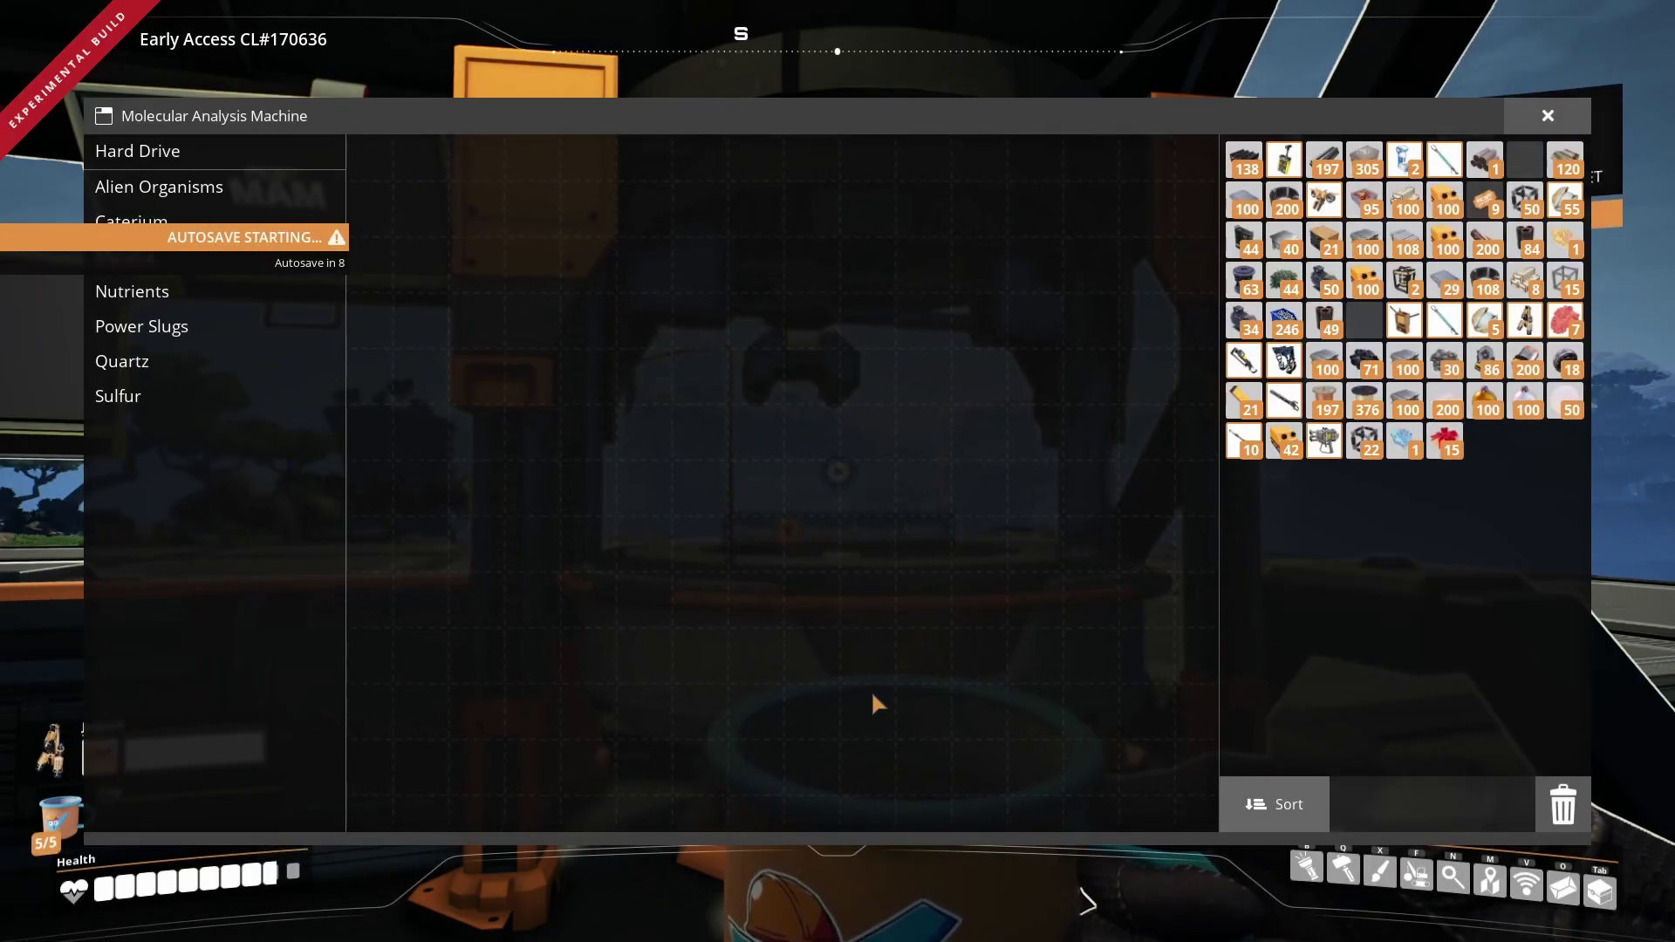
# Close the MAM and cross the factory line toward the smelters.
pyautogui.press('Escape')
pyautogui.press('w')
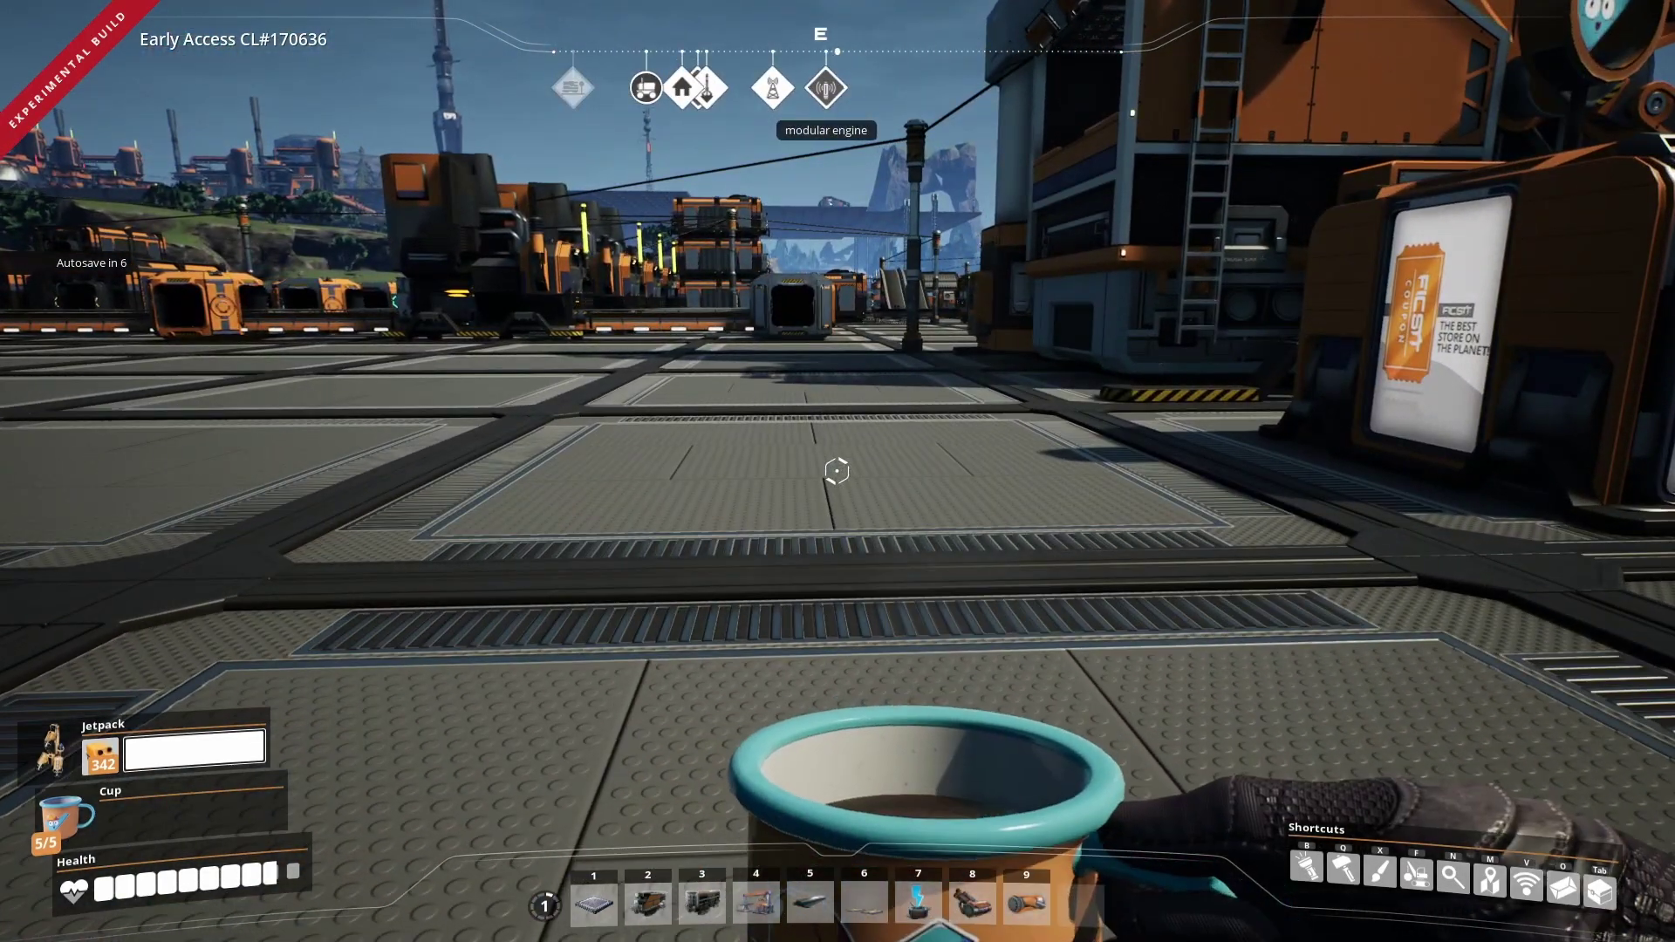
pyautogui.press('w')
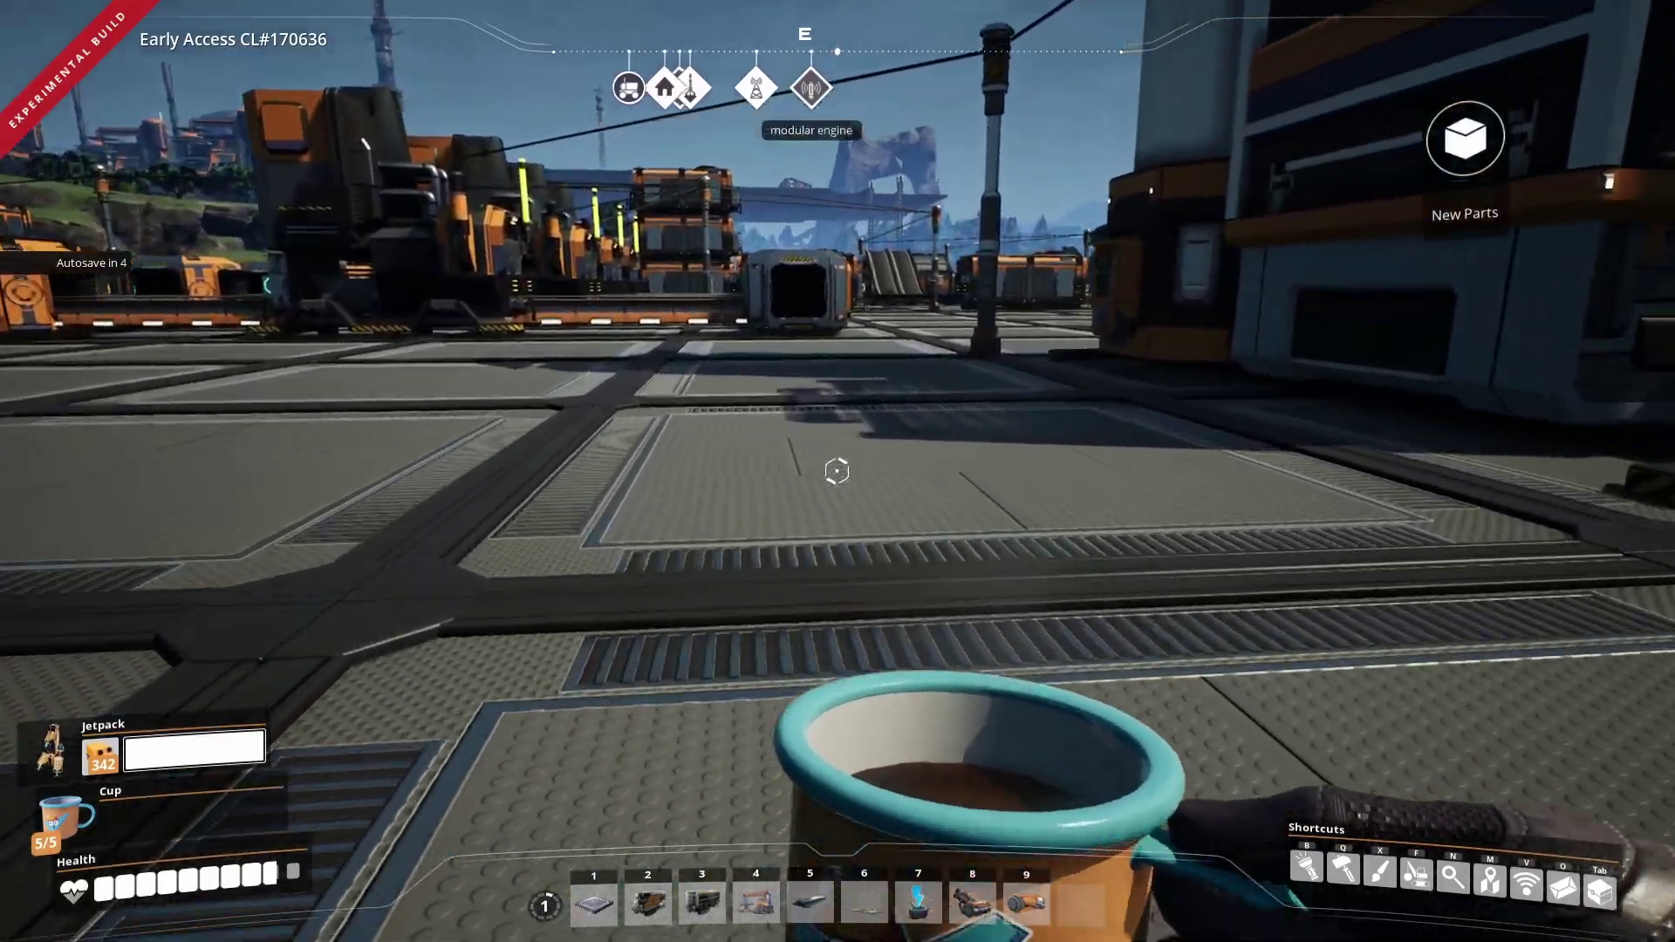
pyautogui.press('w')
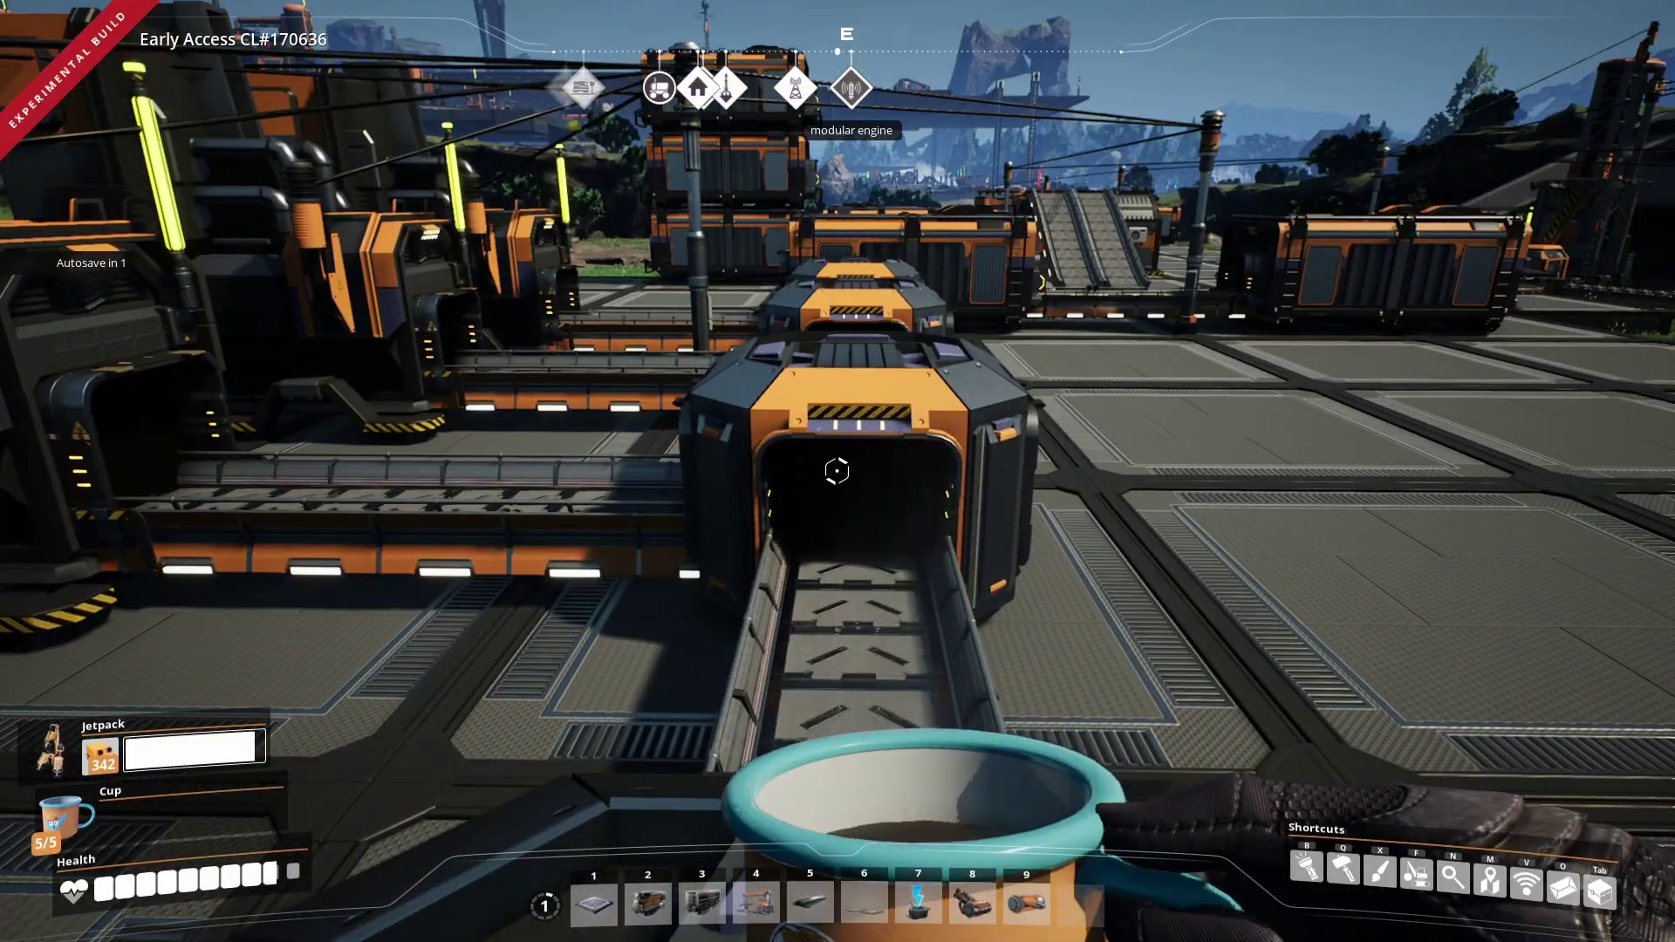
pyautogui.press('space')
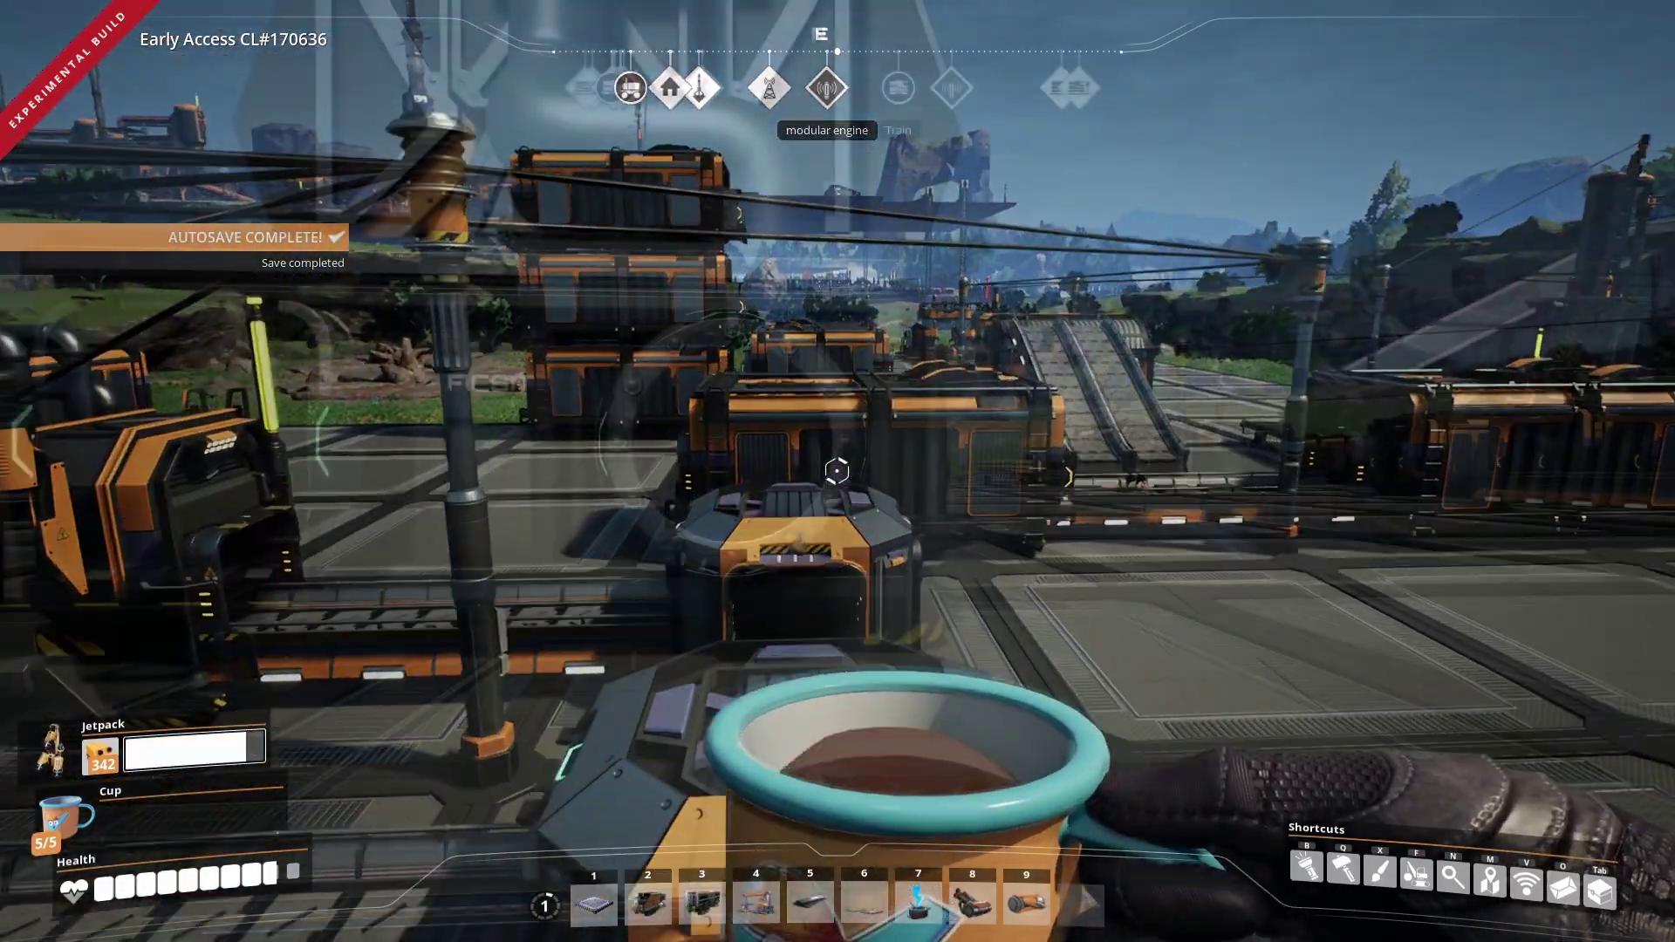
pyautogui.press('w')
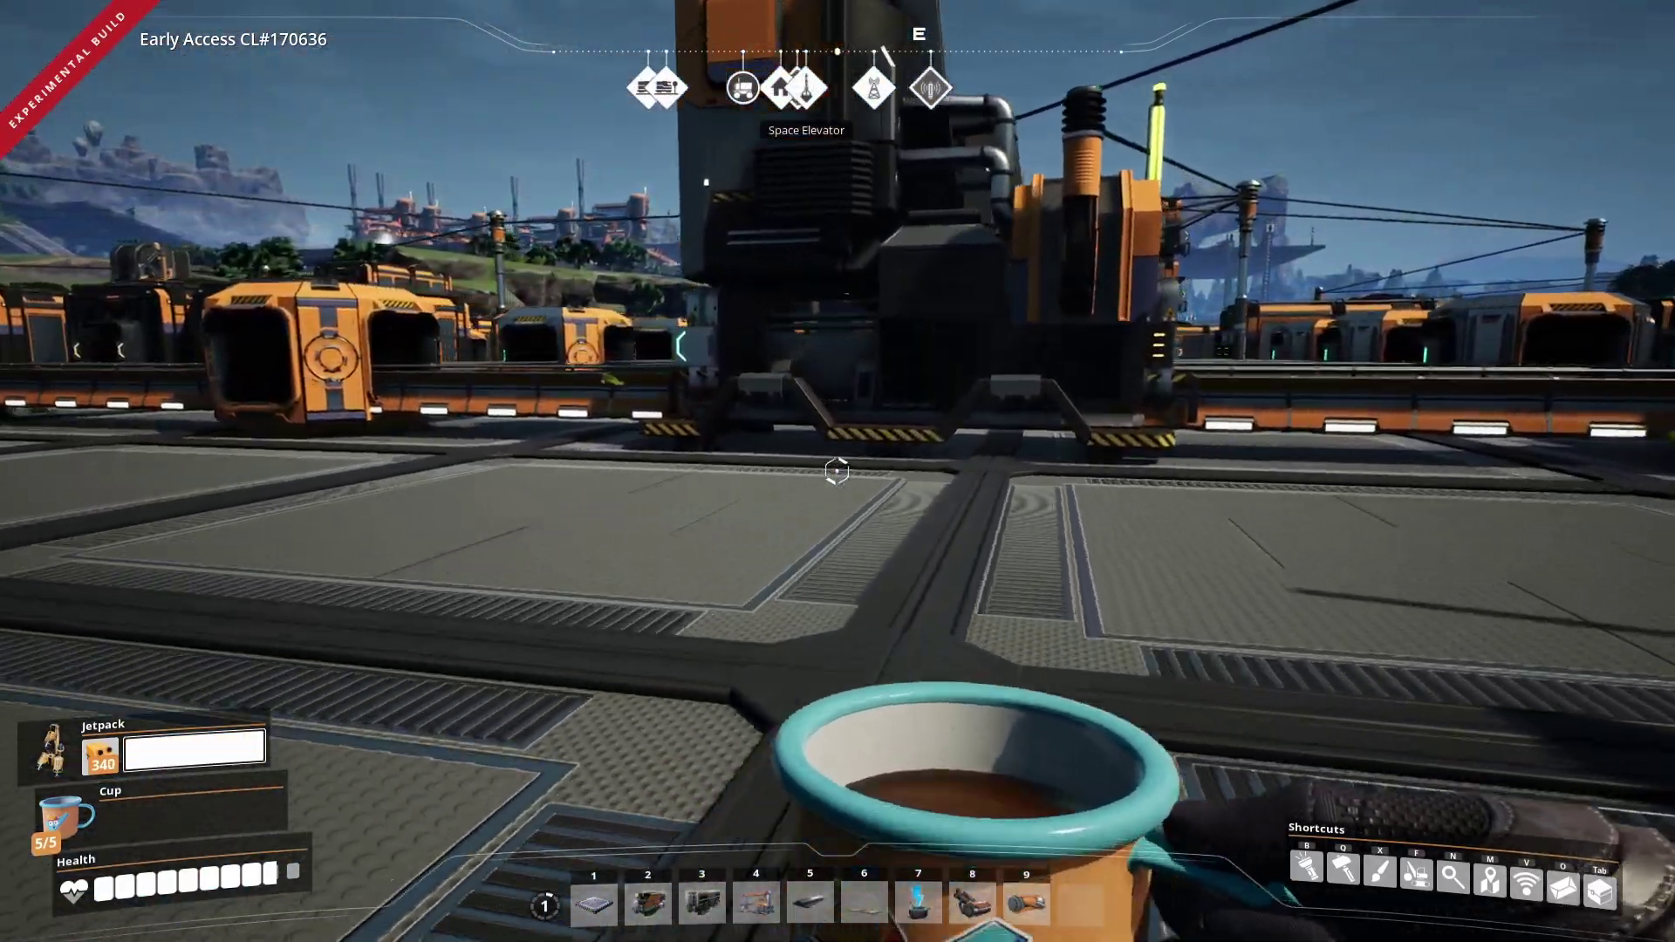
# Inspect the idle smelter's Iron Ingot recipe, then jetpack over the smelter row.
pyautogui.press('w')
pyautogui.press('e')
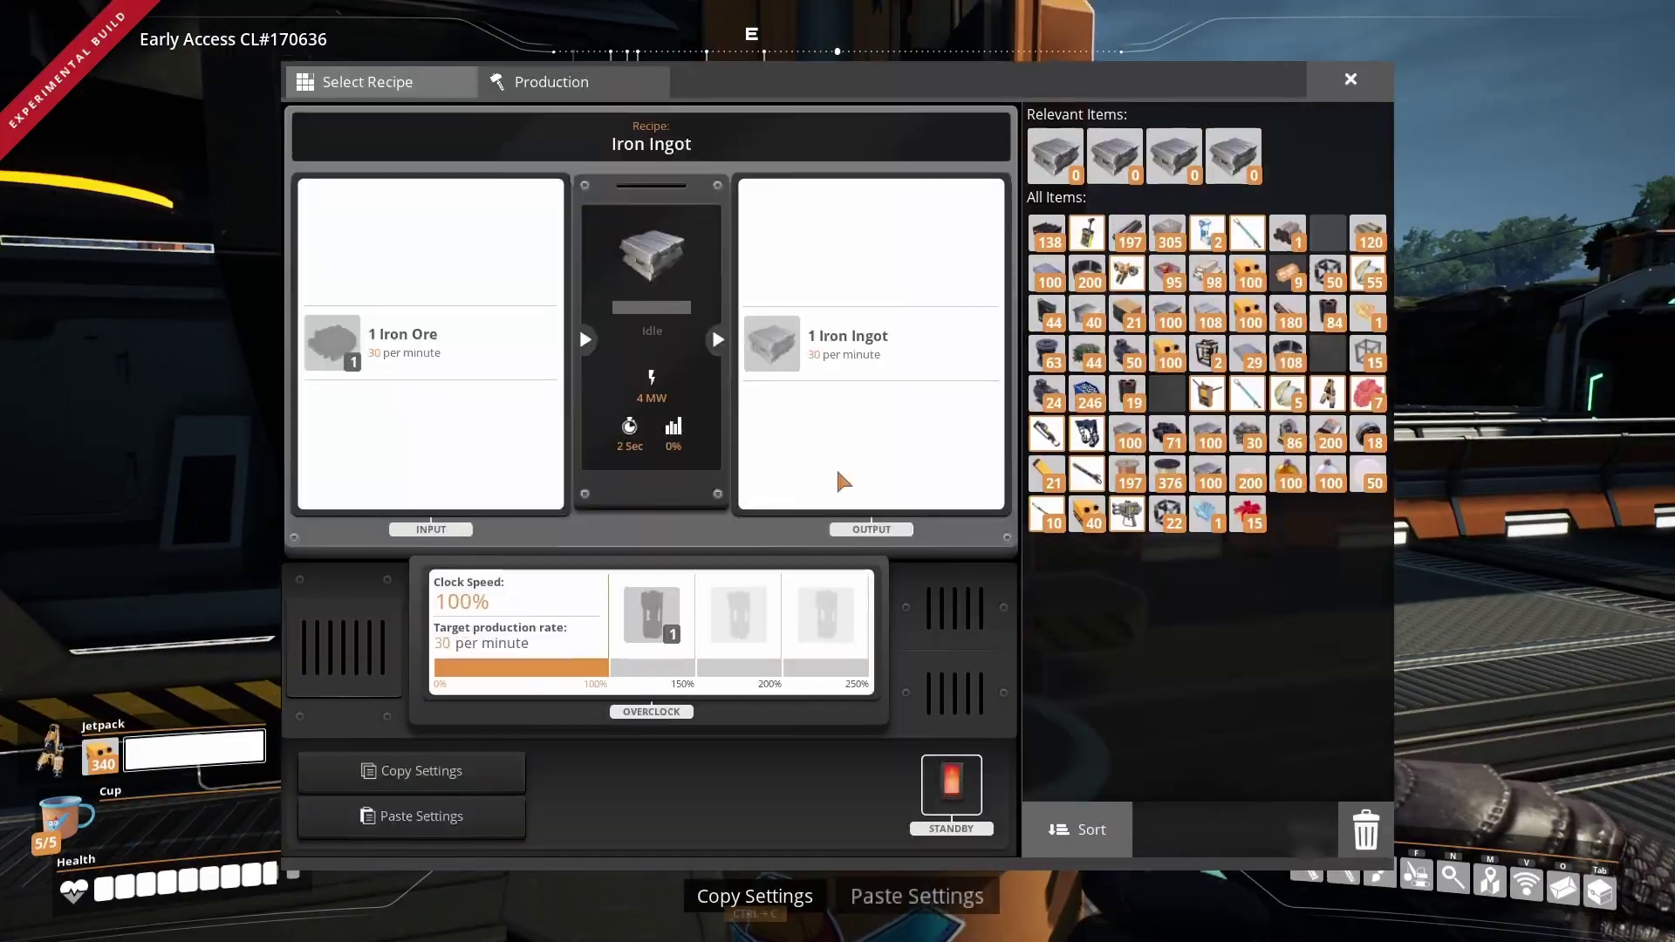
pyautogui.press('Escape')
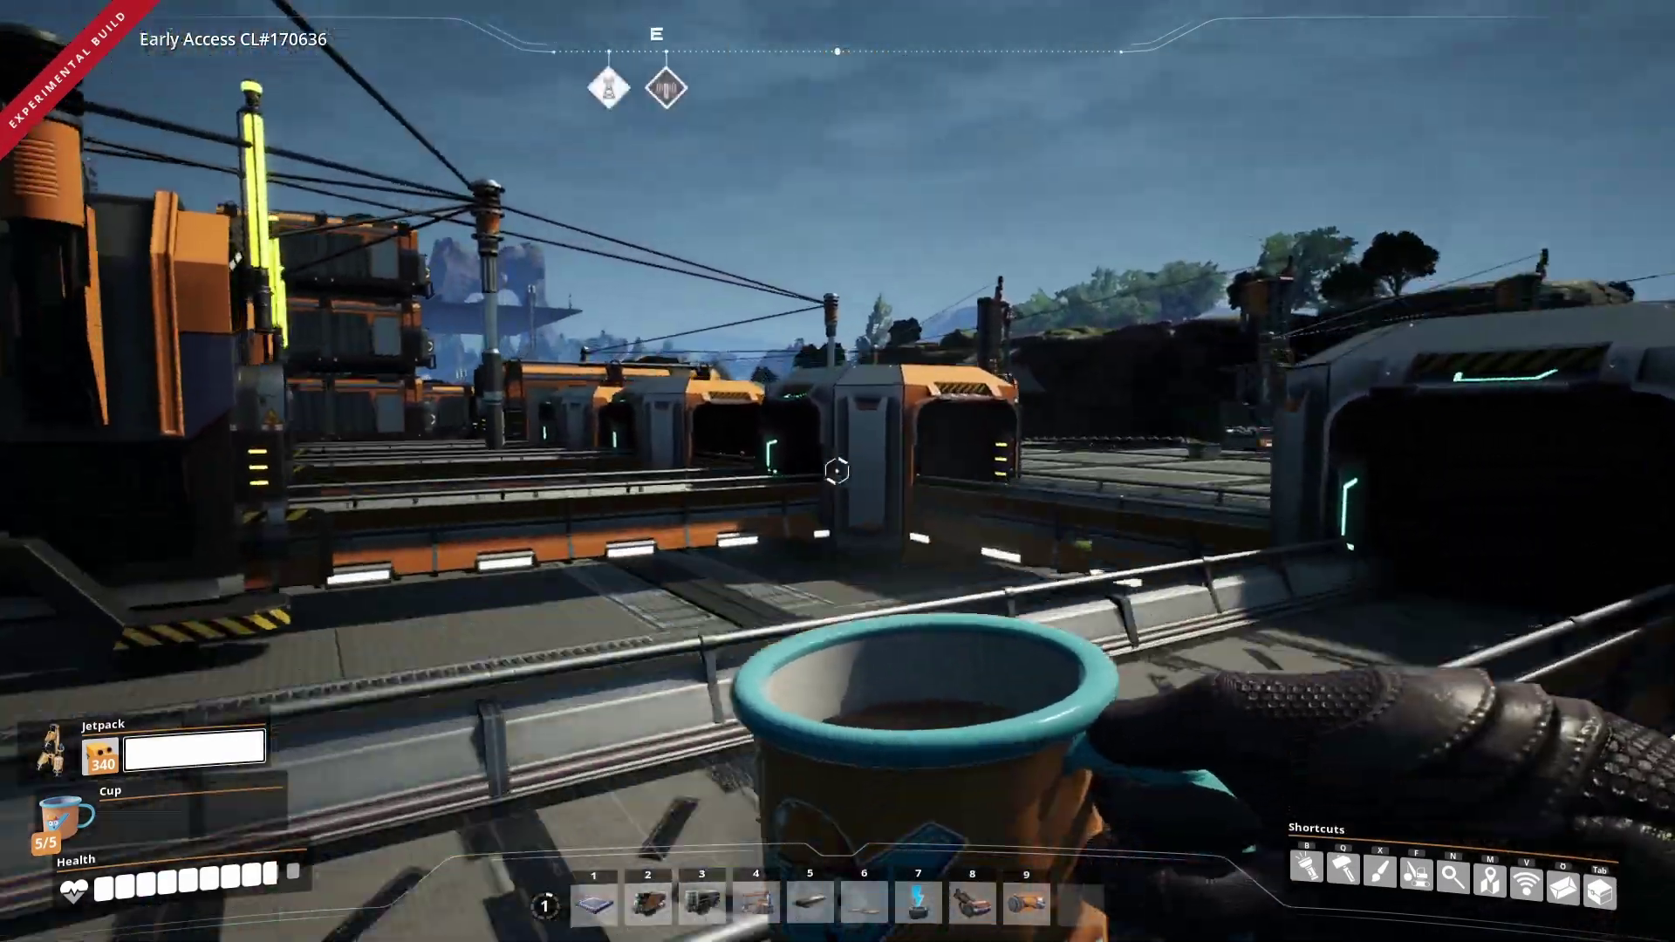
pyautogui.press('space')
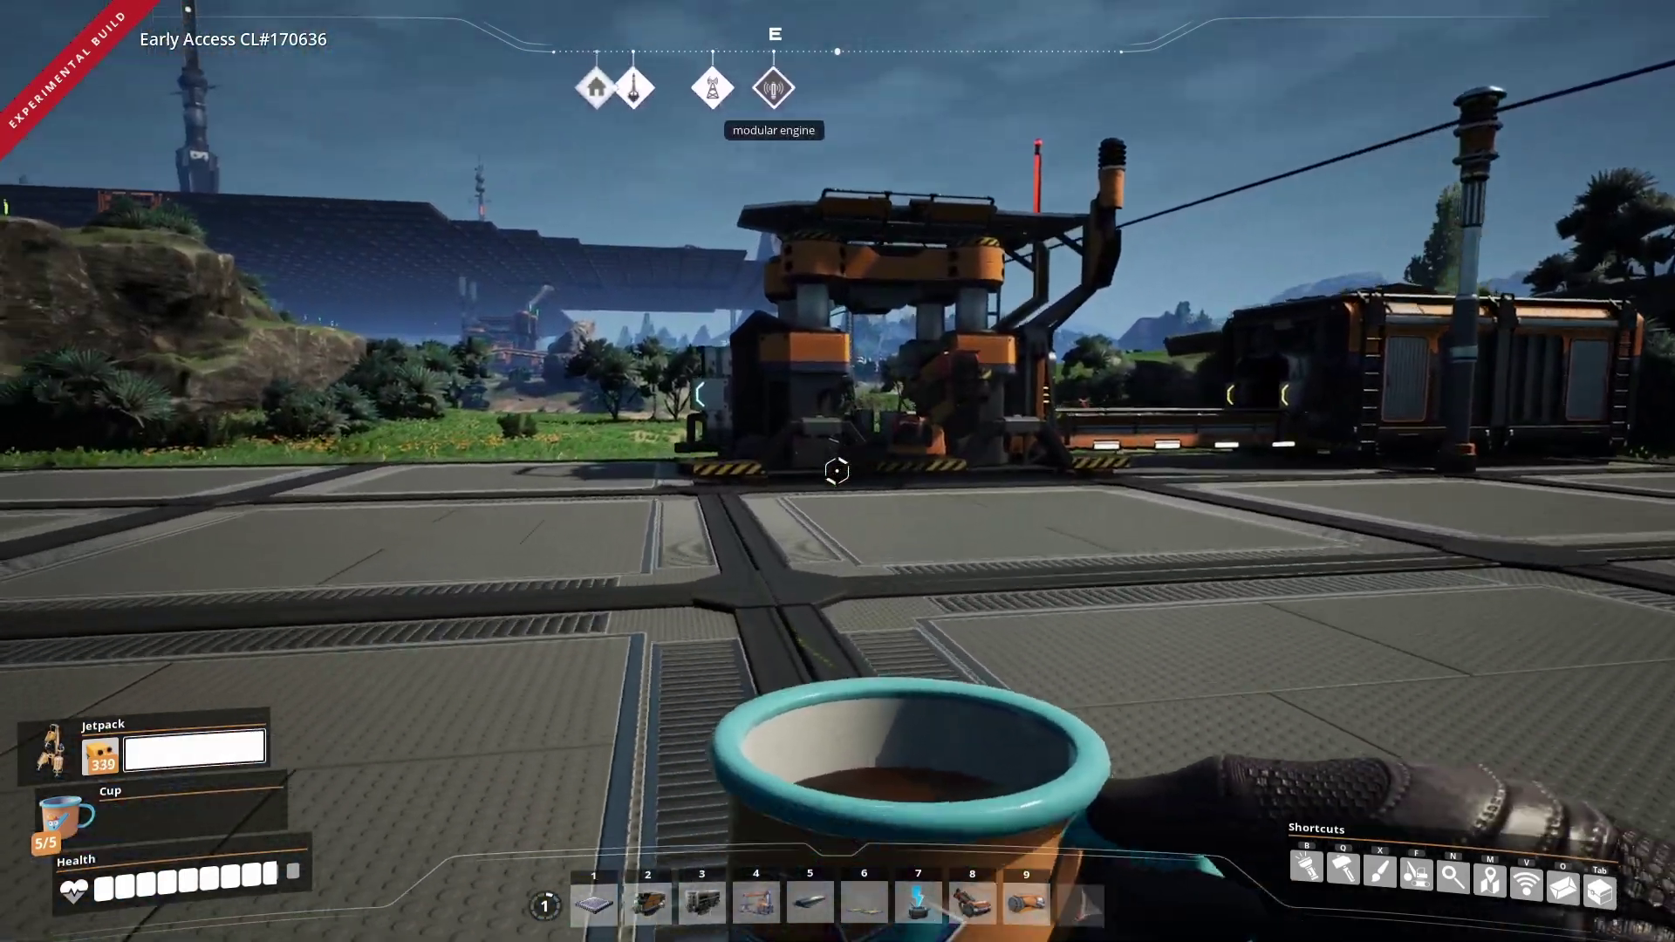
# Change the constructor's recipe from Iron Rod to Copper Sheet.
pyautogui.press('e')
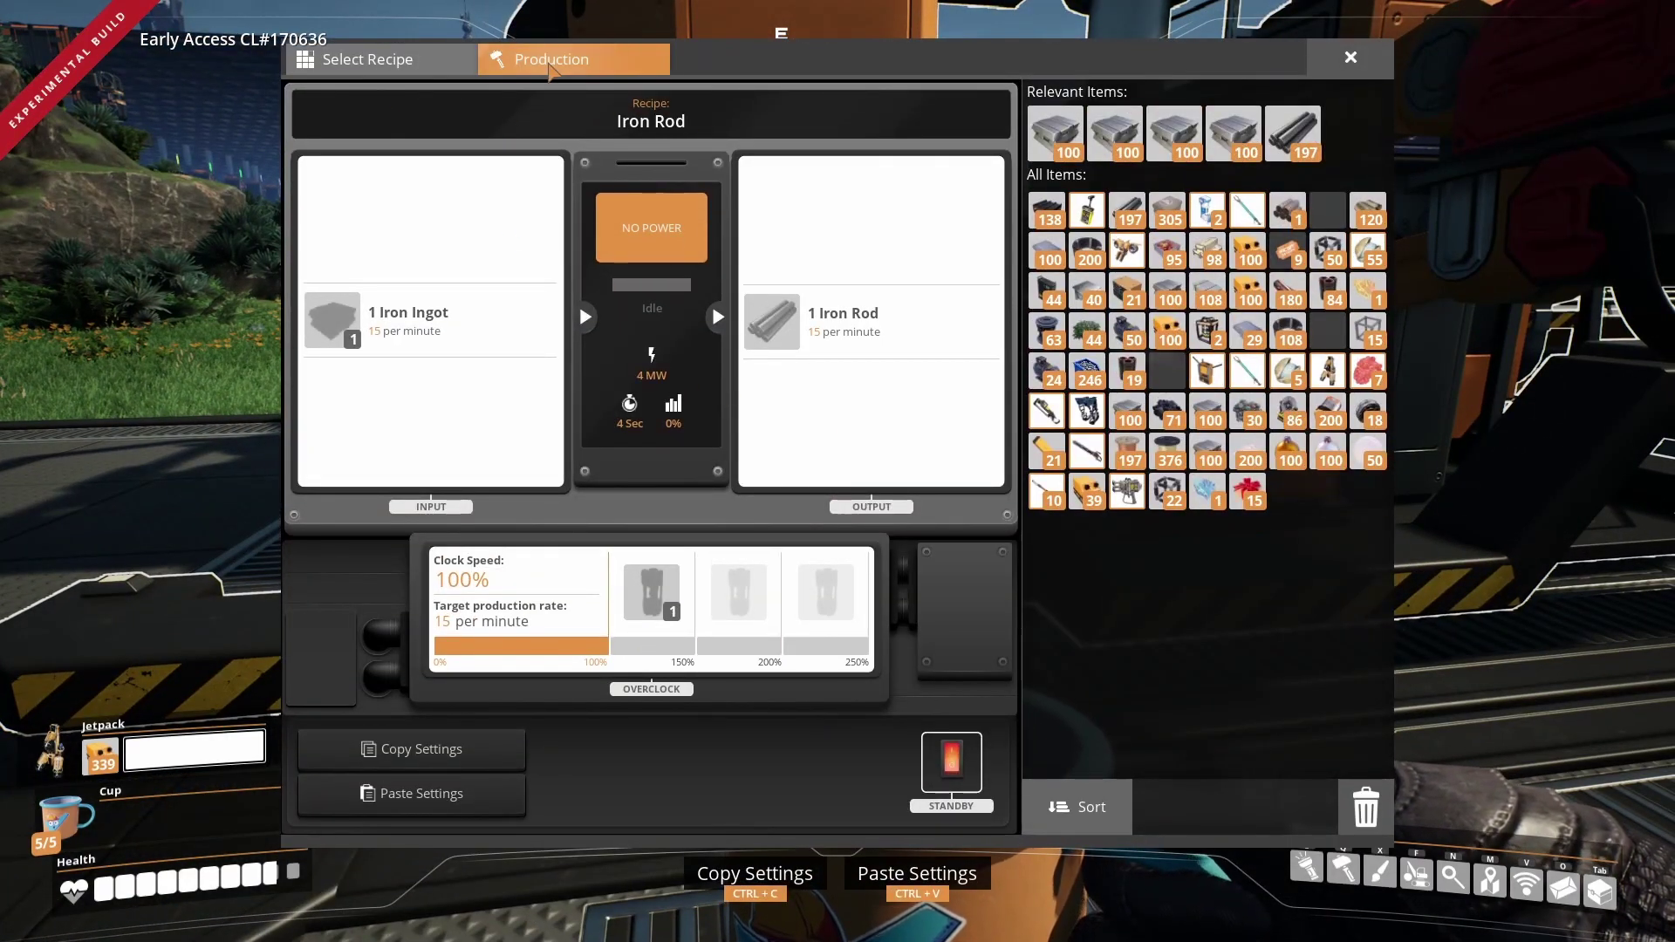
pyautogui.click(398, 72)
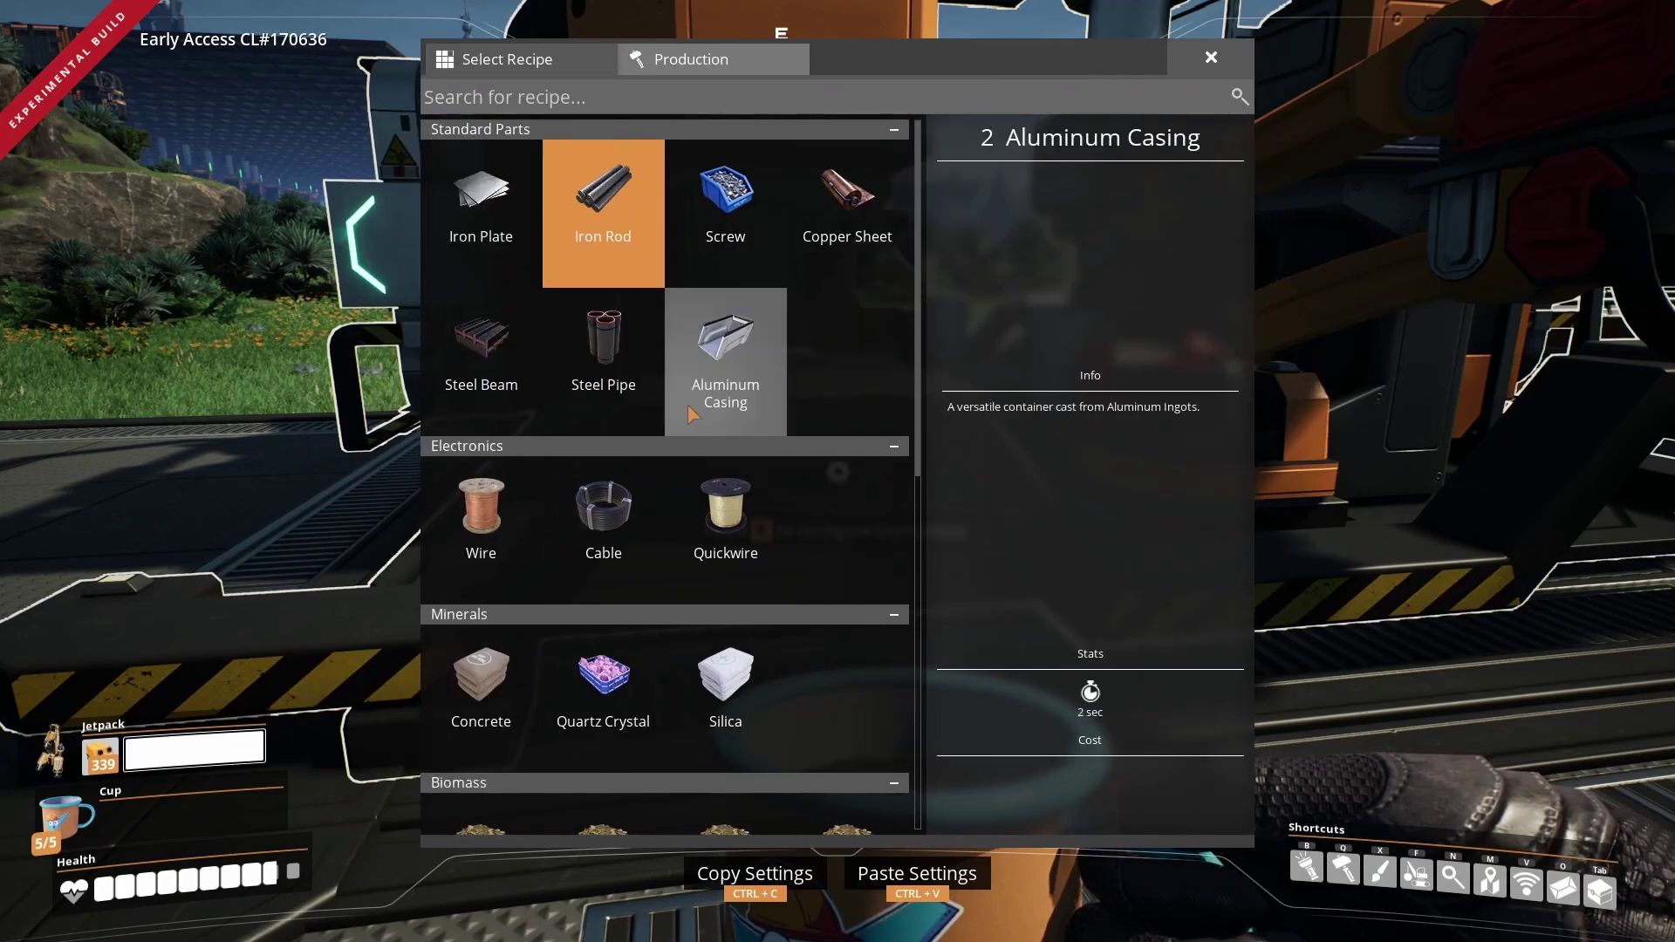
pyautogui.click(857, 197)
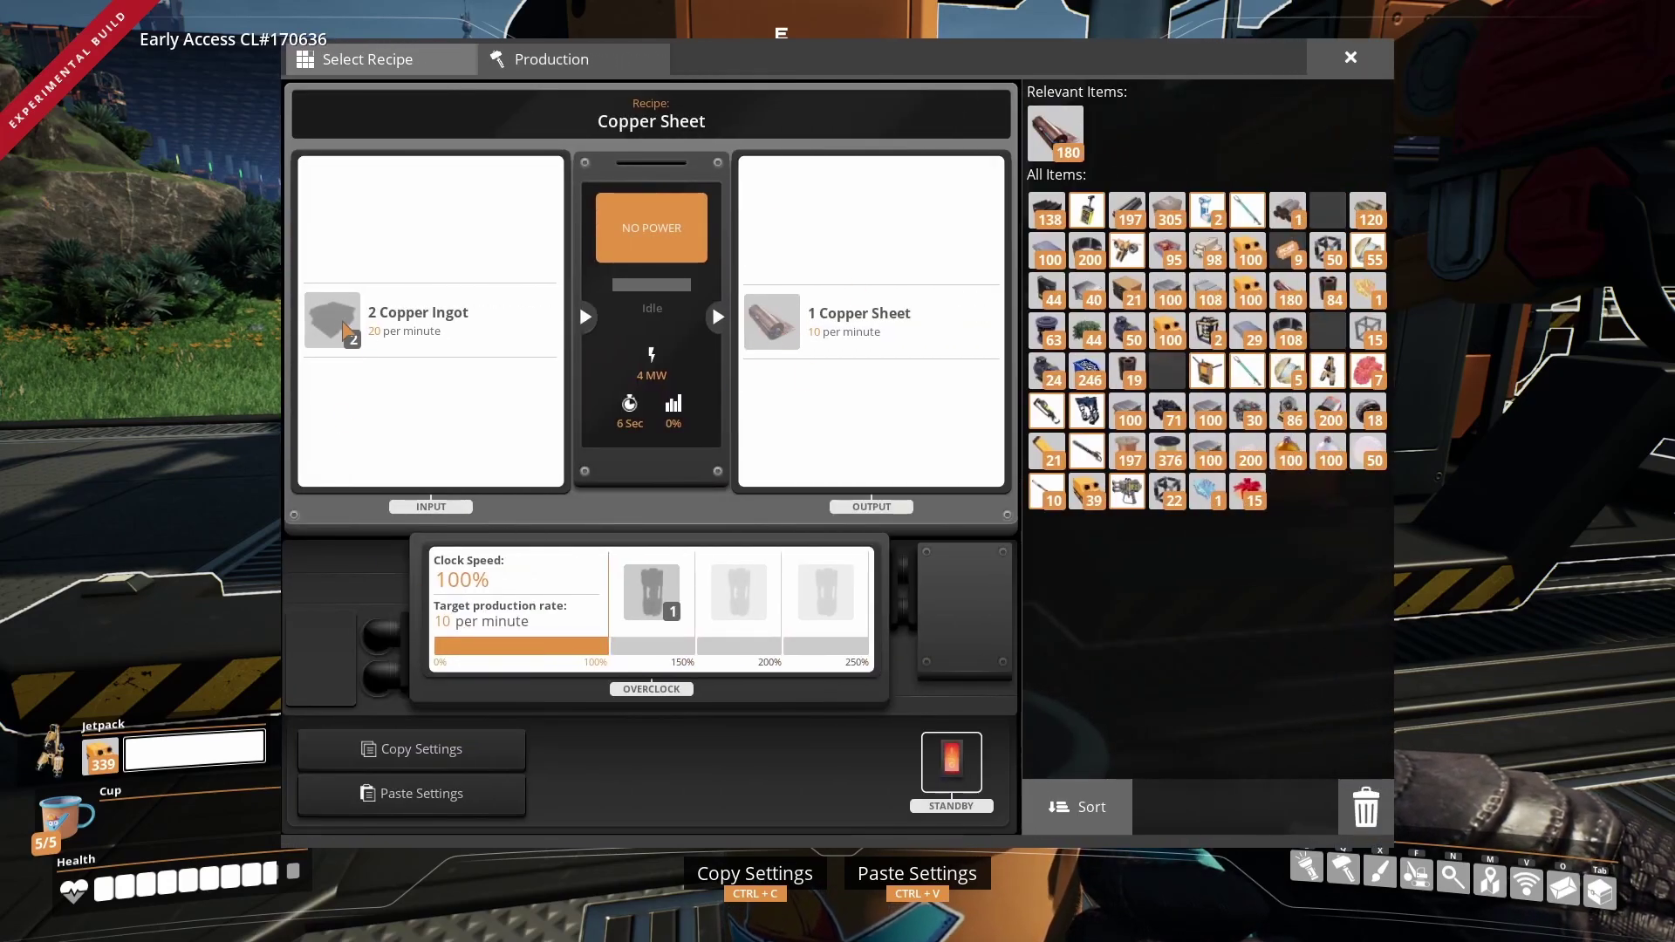
pyautogui.press('Escape')
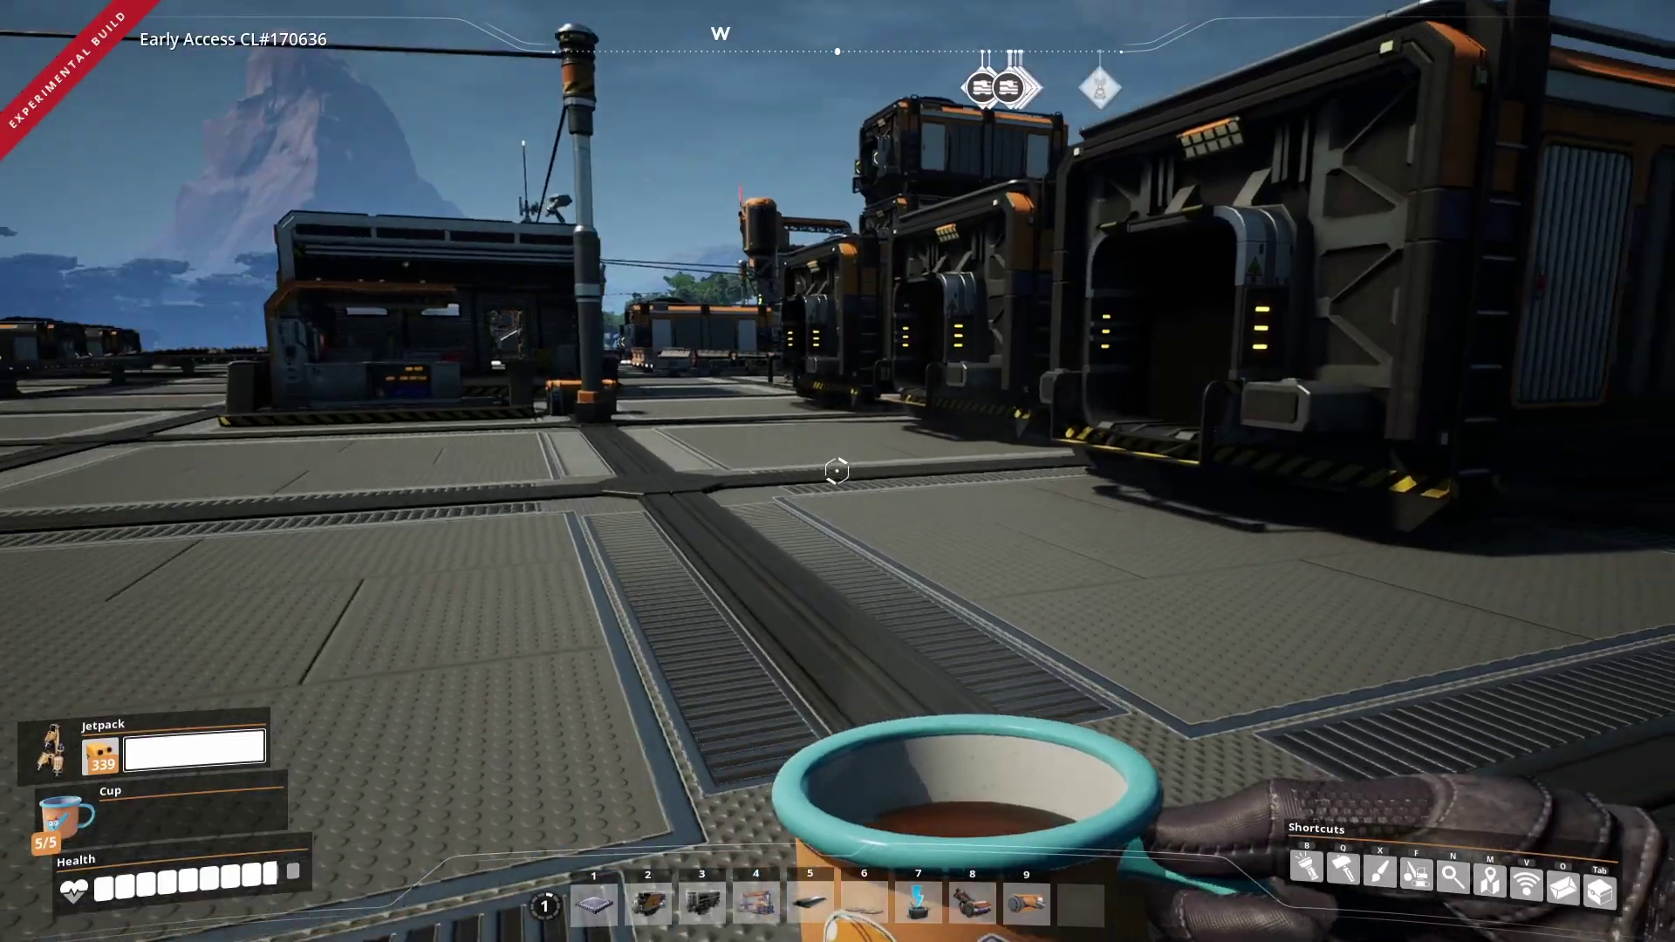
# Jetpack over the conveyor belts and walk past the constructor rows to the refinery.
pyautogui.press('w')
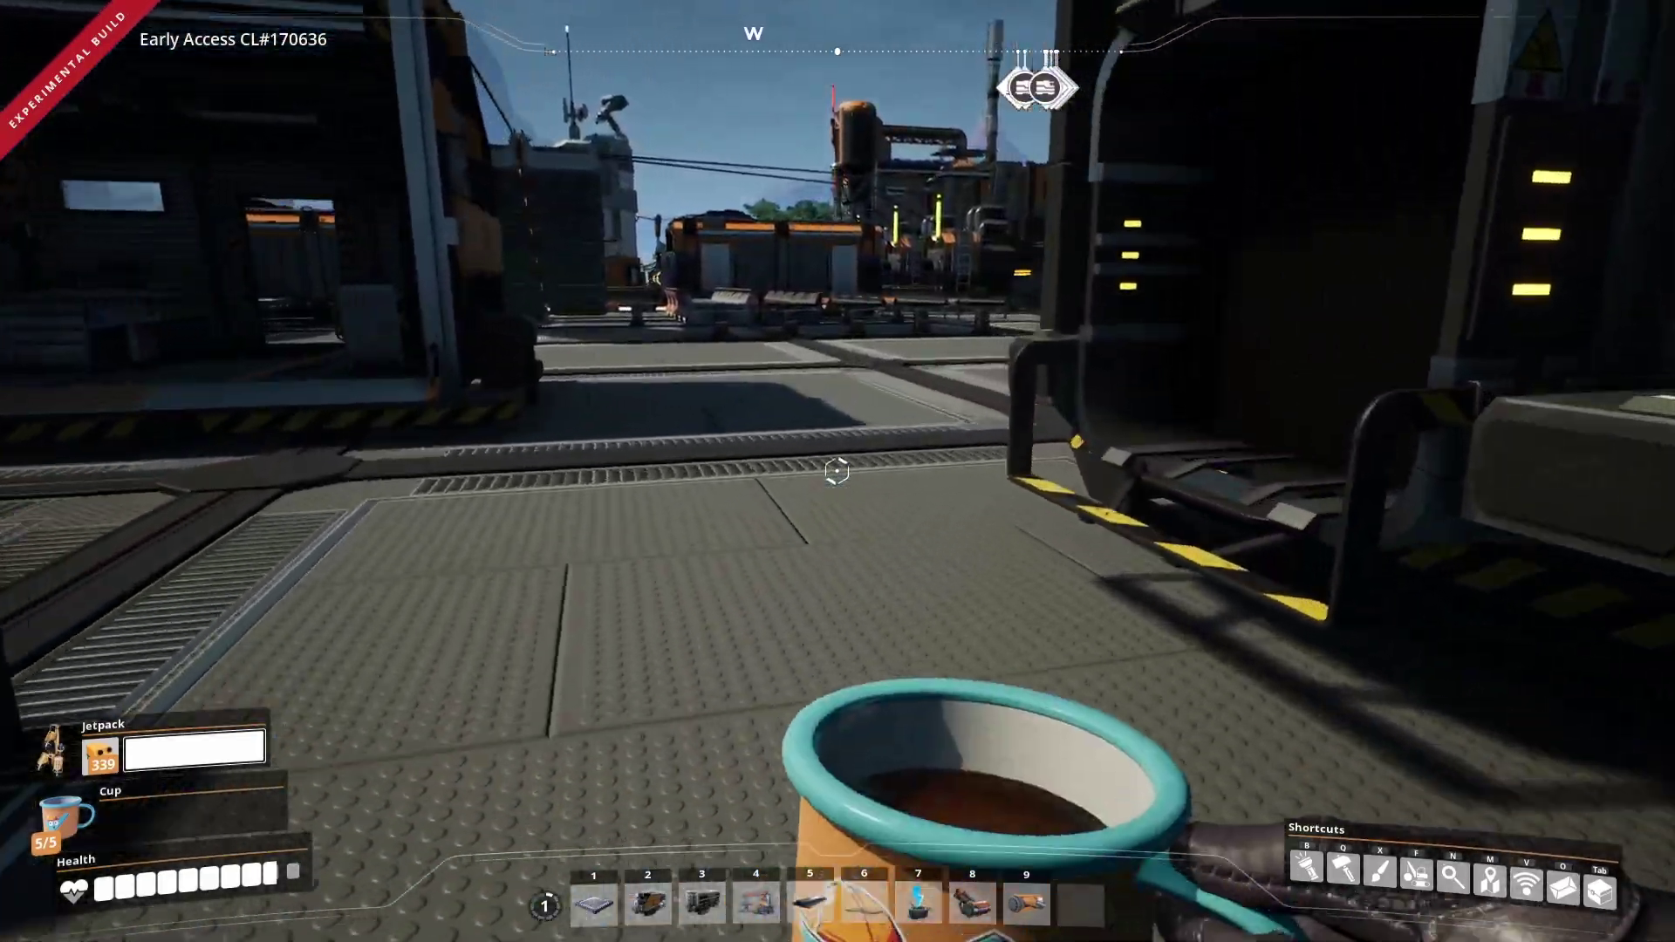
pyautogui.press('space')
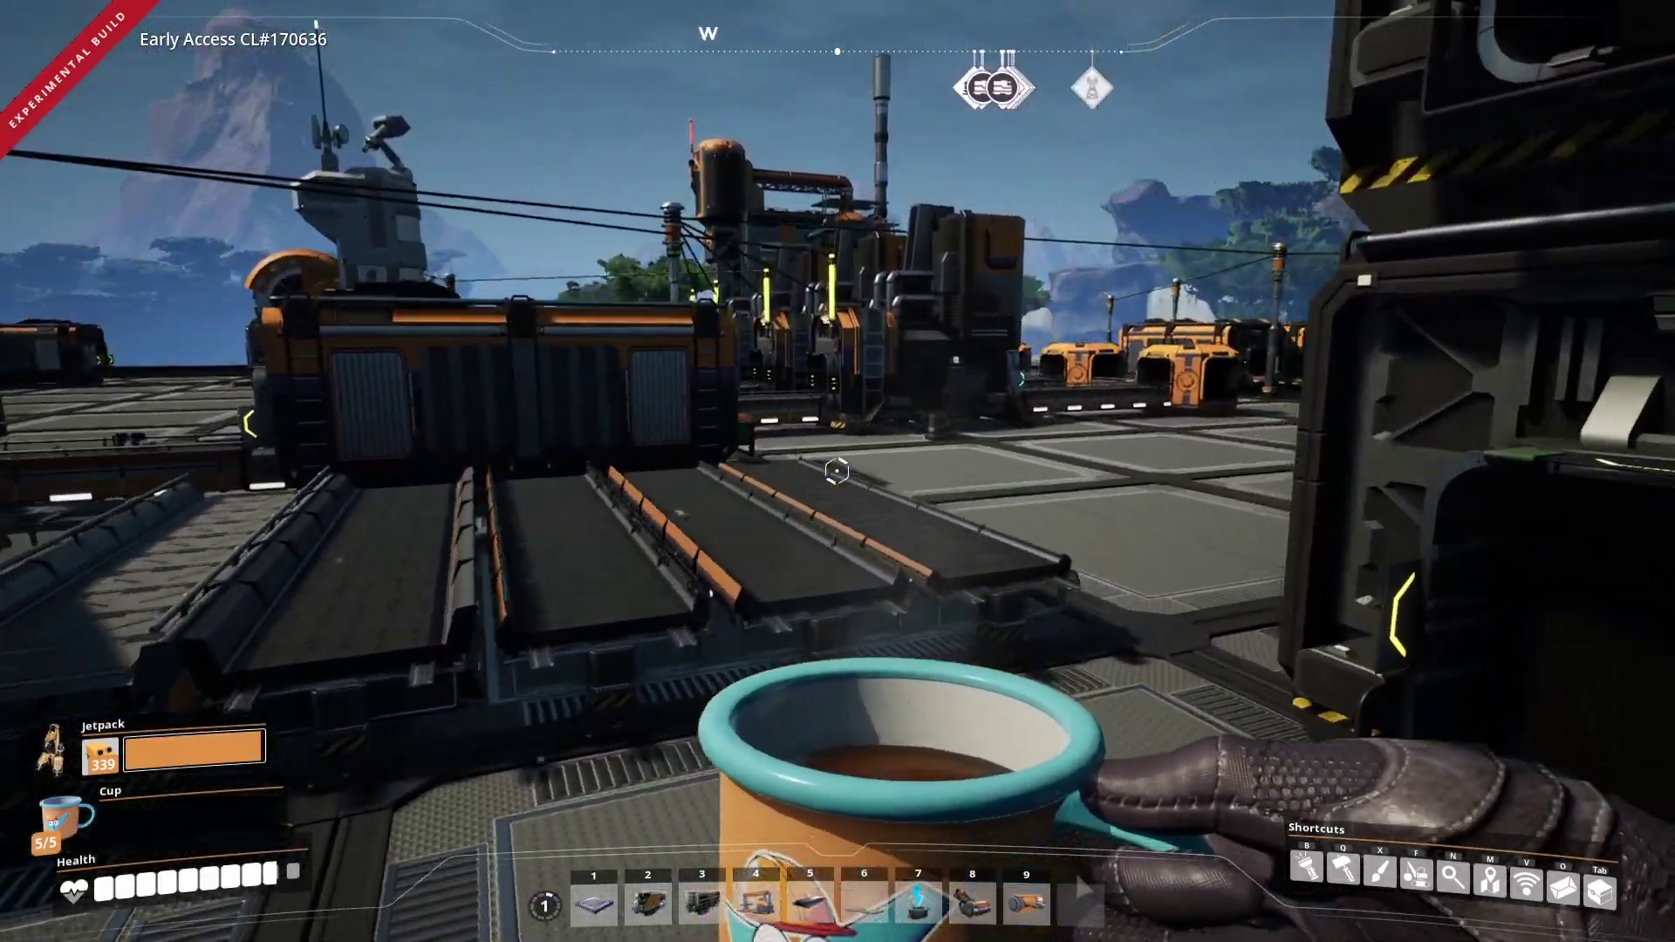
pyautogui.press('w')
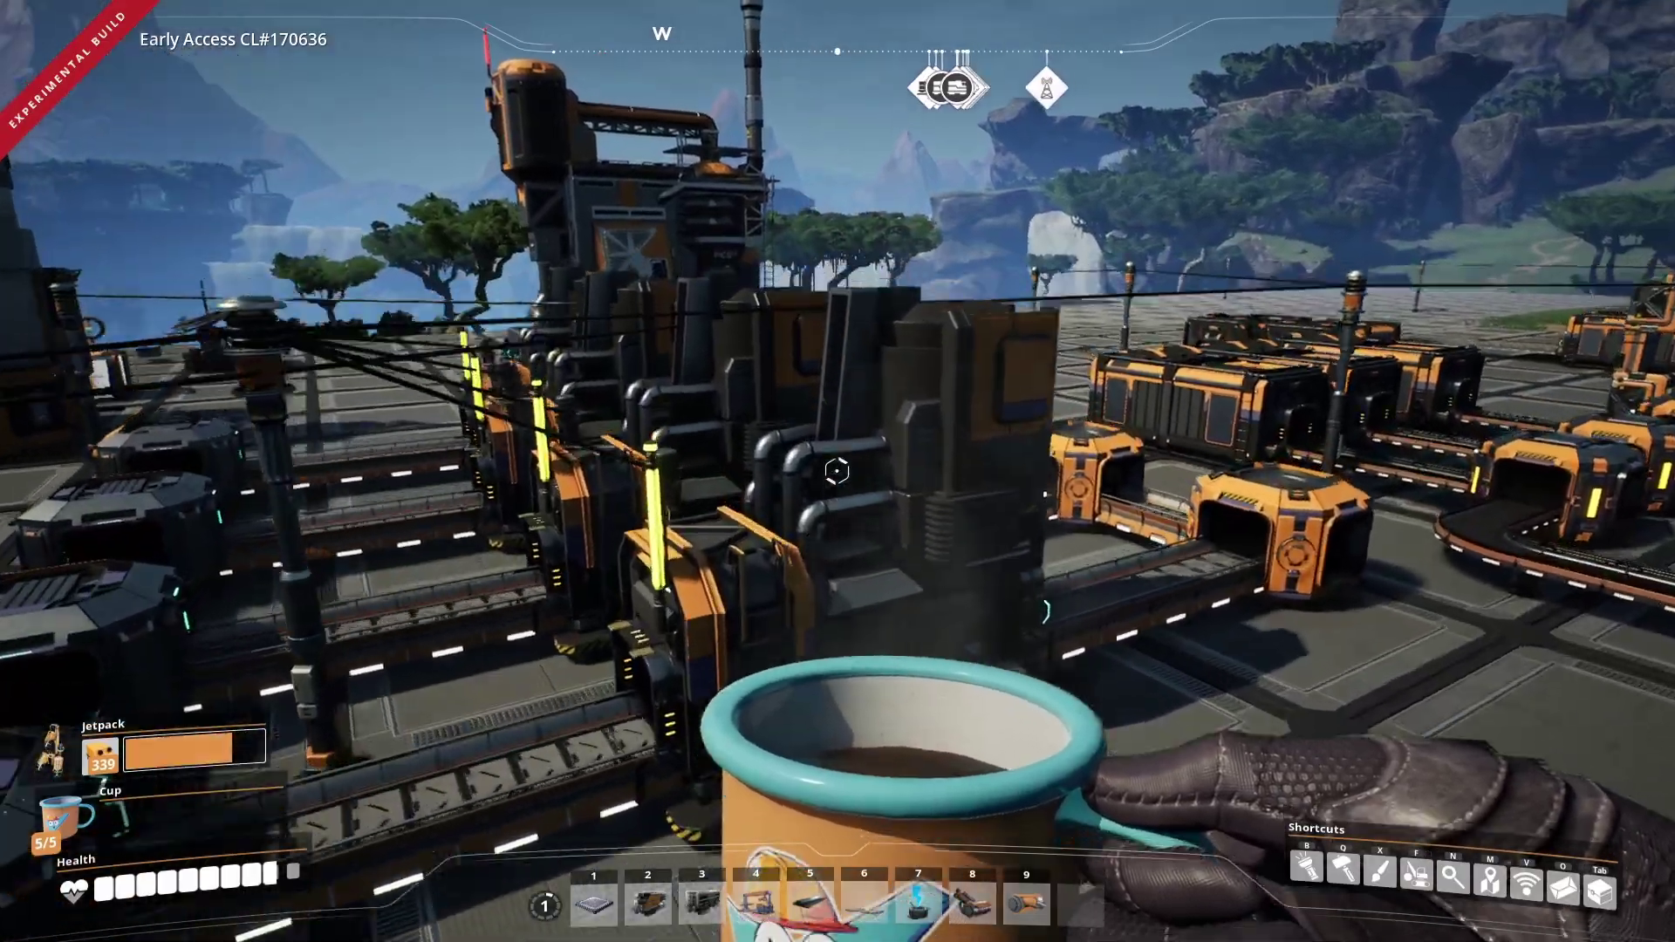
pyautogui.press('w')
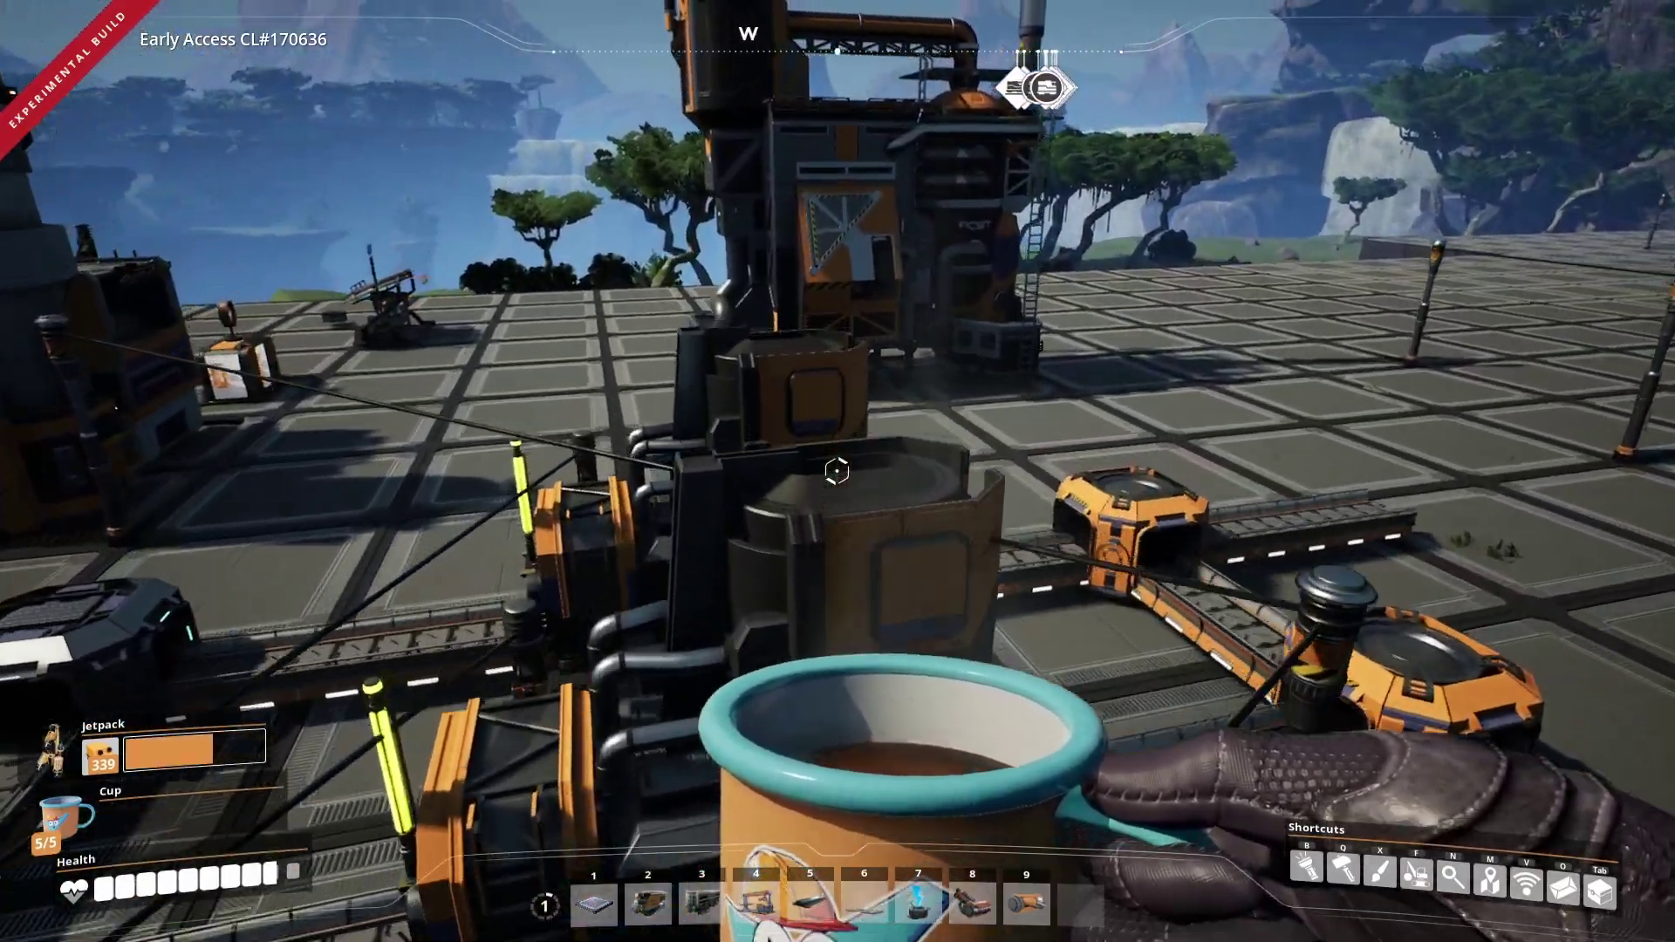
pyautogui.press('w')
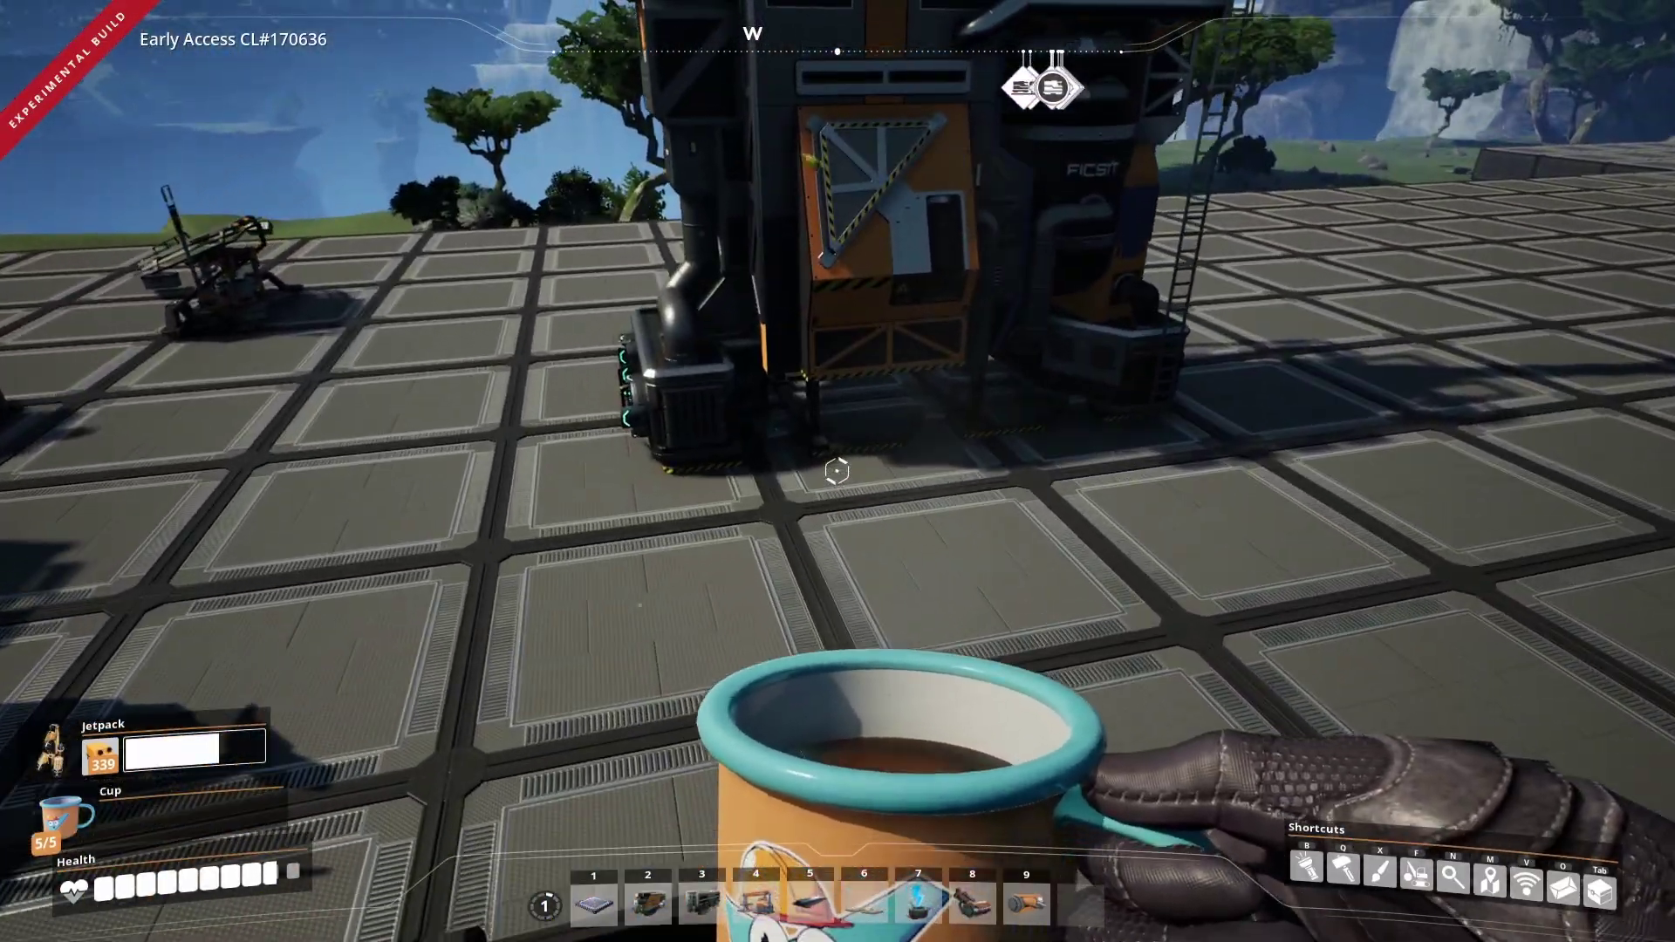
pyautogui.press('w')
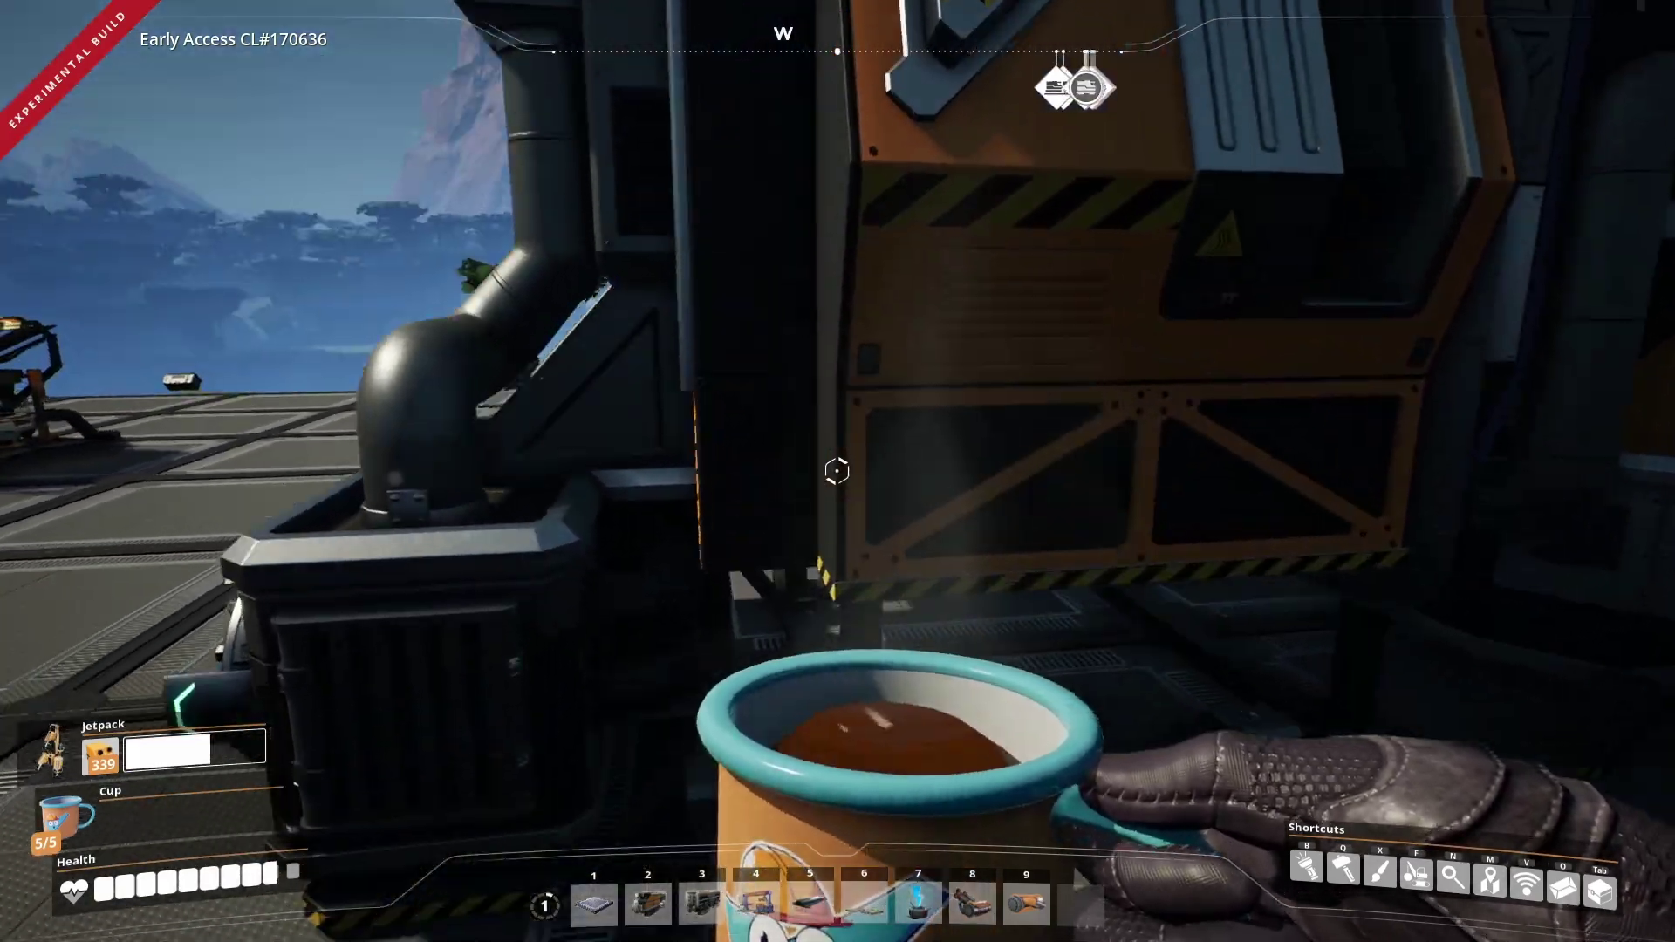
# Set the refinery to Alternate: Steamed Copper Sheet, then reopen it to confirm the recipe.
pyautogui.press('e')
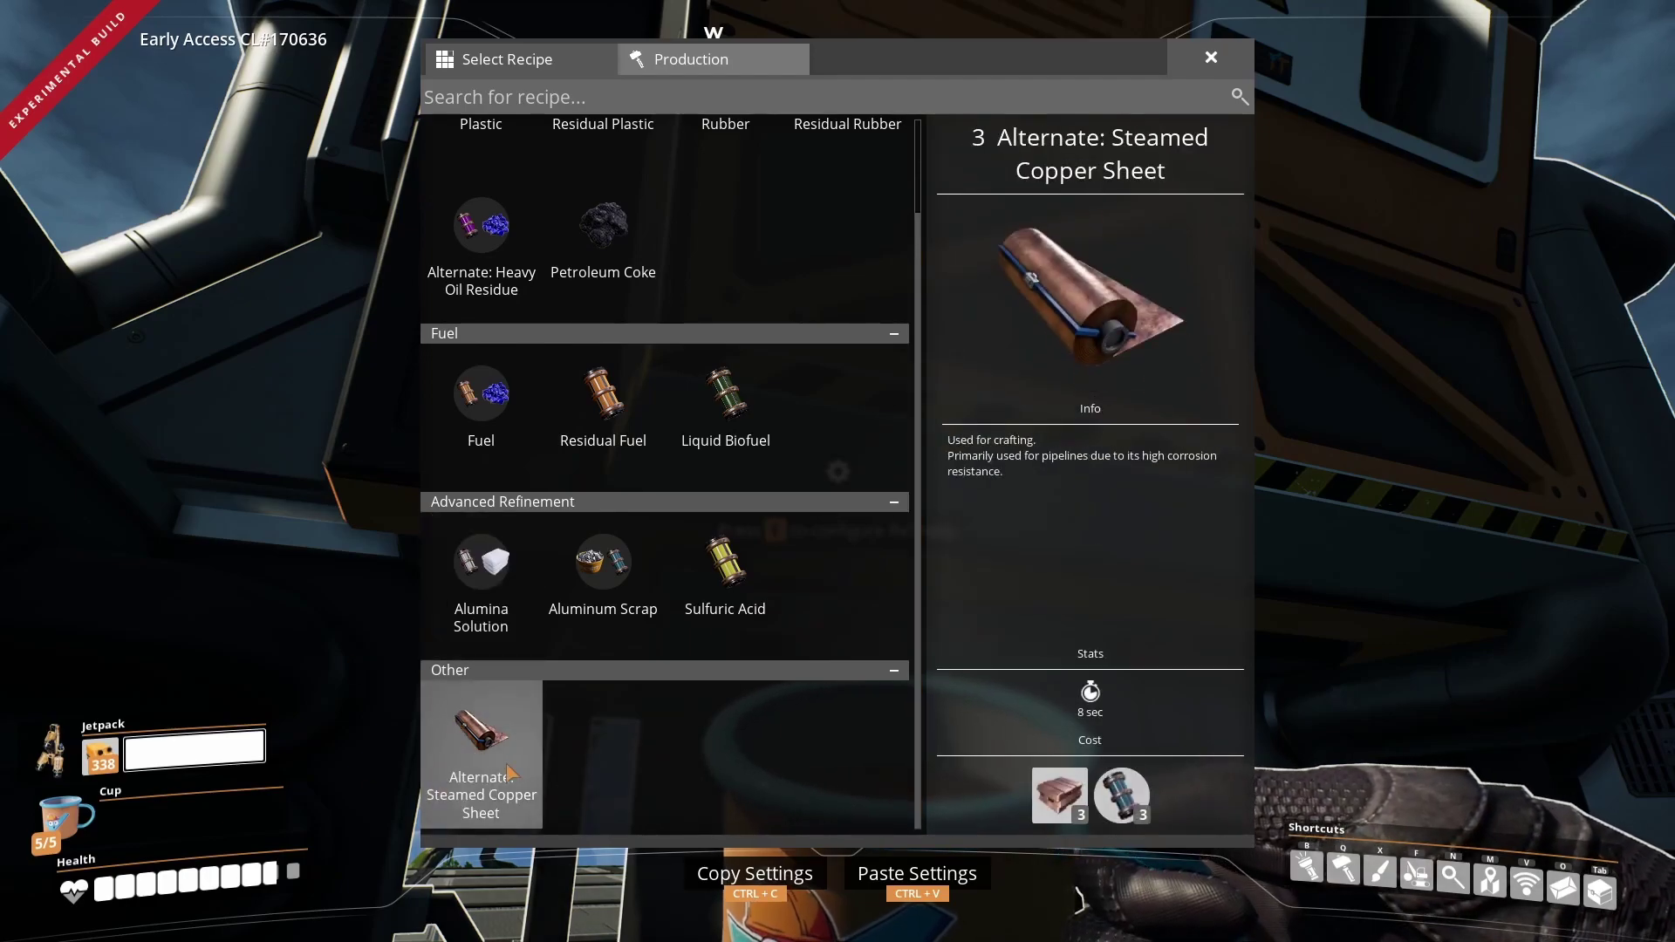
pyautogui.click(497, 775)
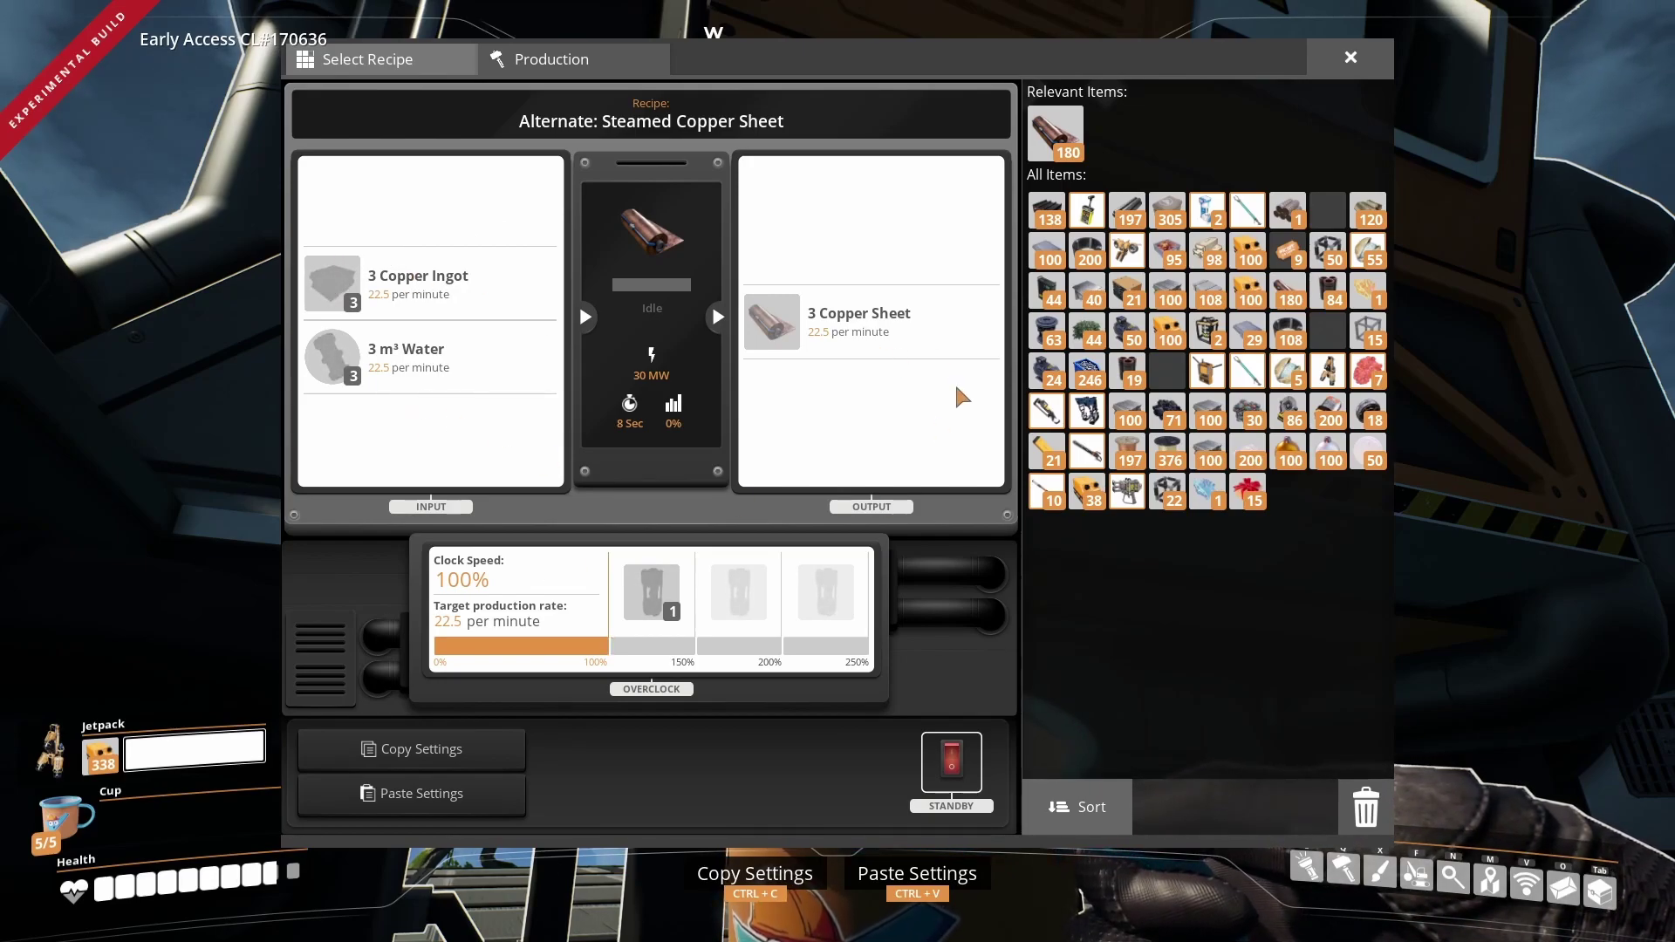
pyautogui.press('Escape')
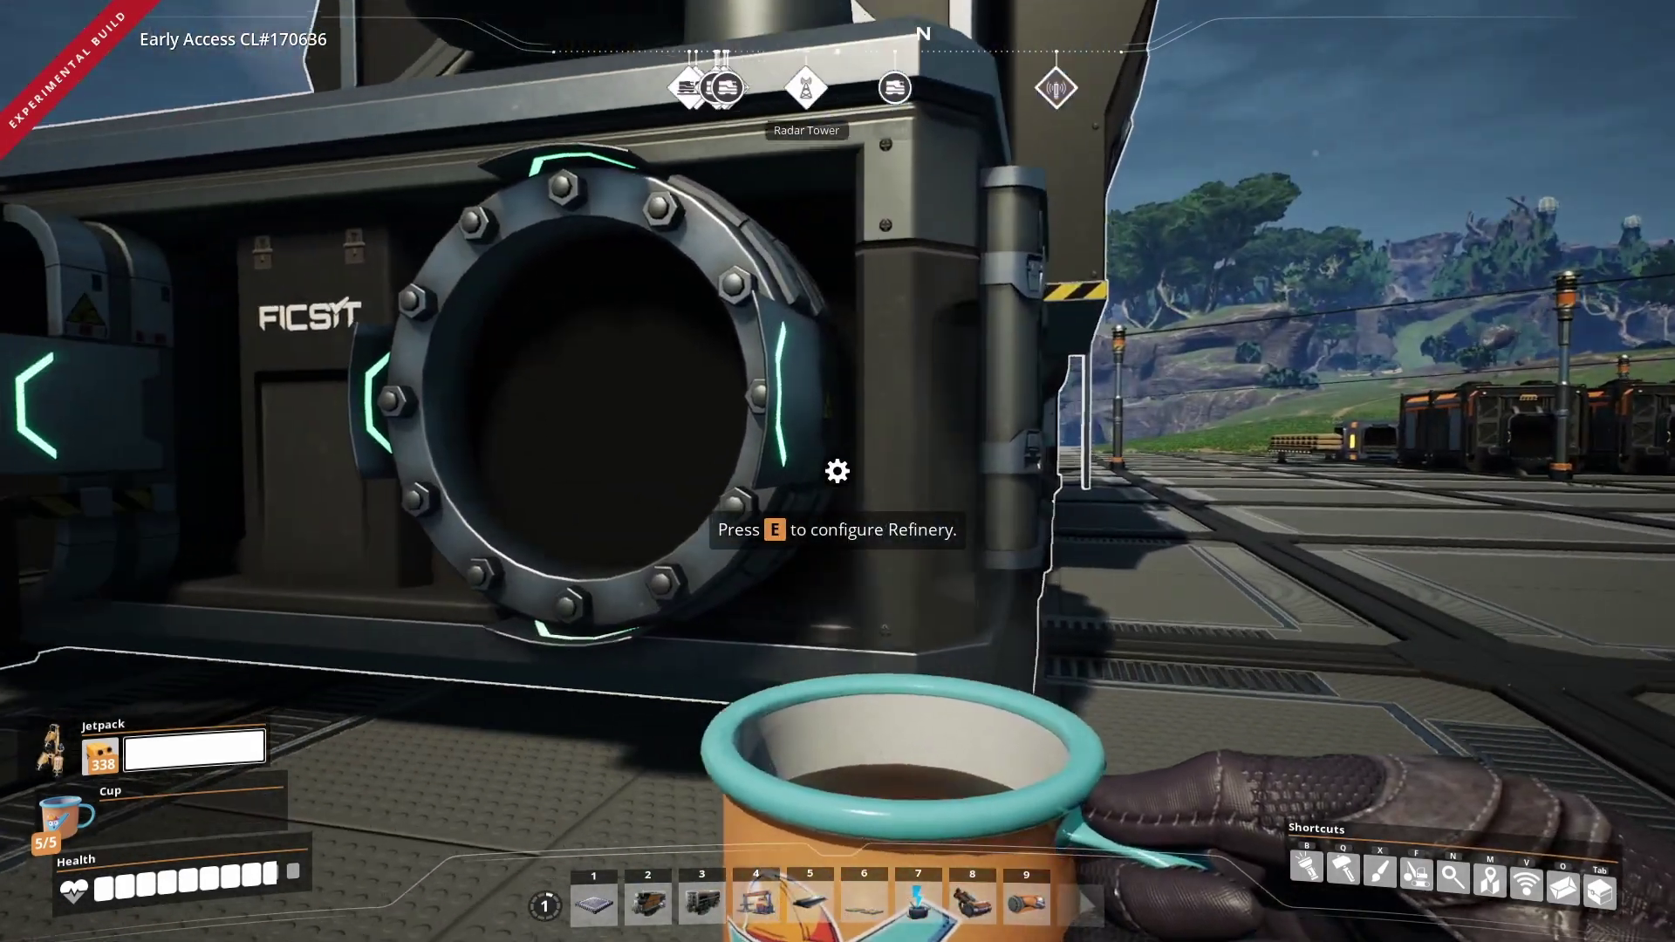
pyautogui.press('e')
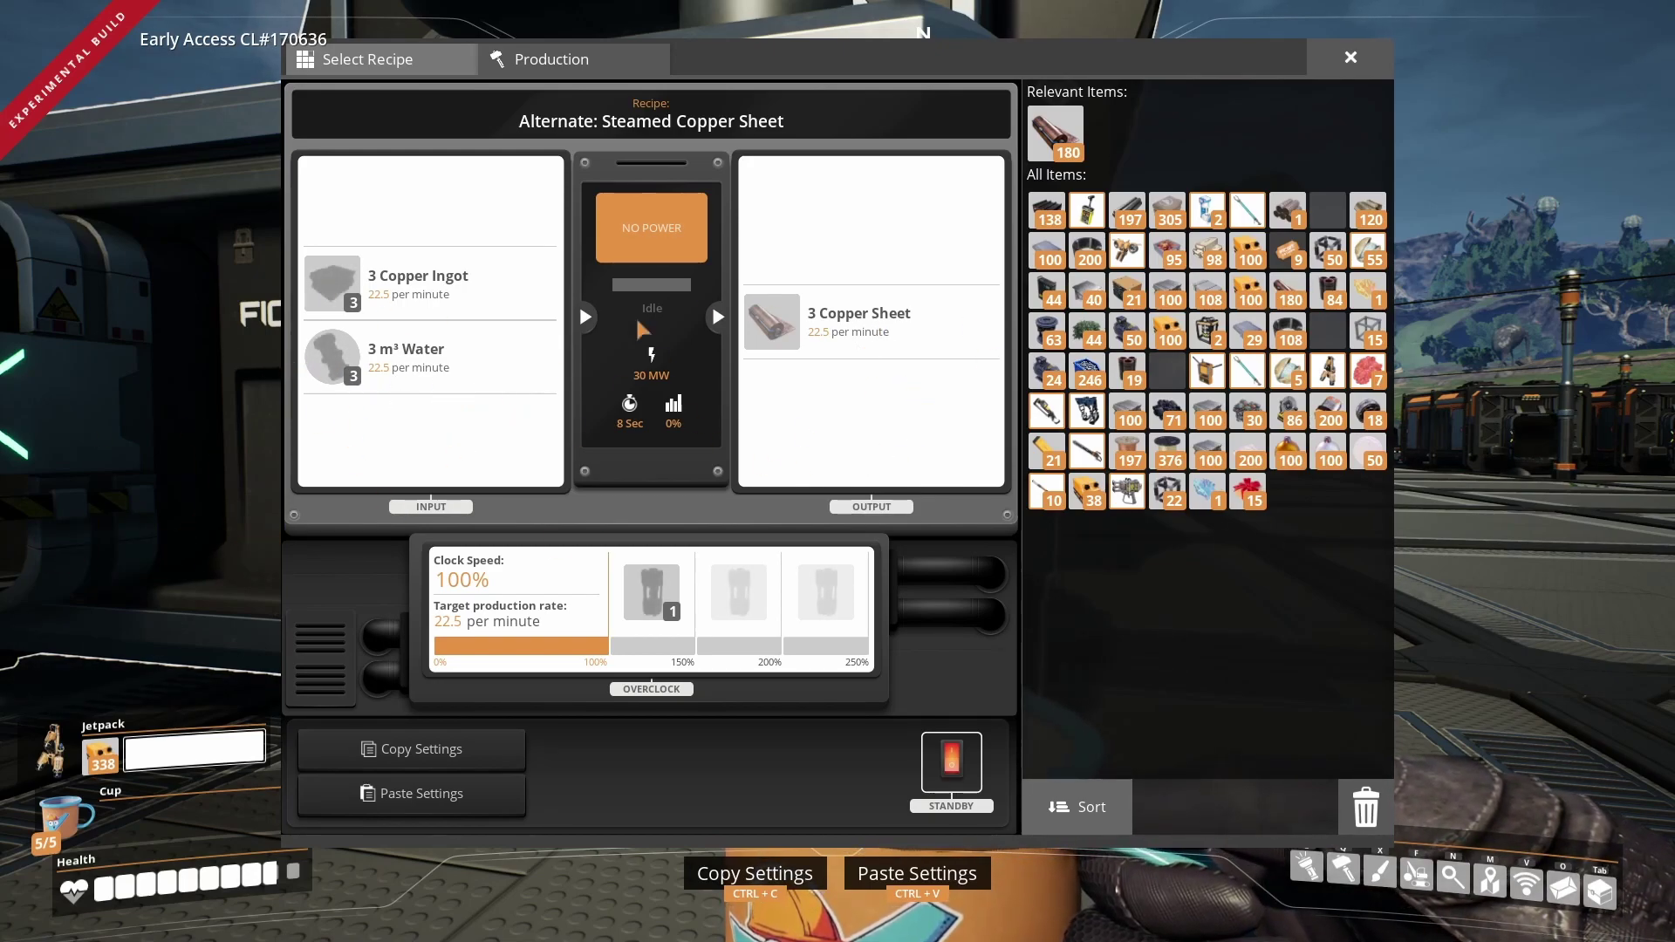
# Fly back over the machines to the constructor and view its two-ingot Copper Sheet recipe.
pyautogui.press('Escape')
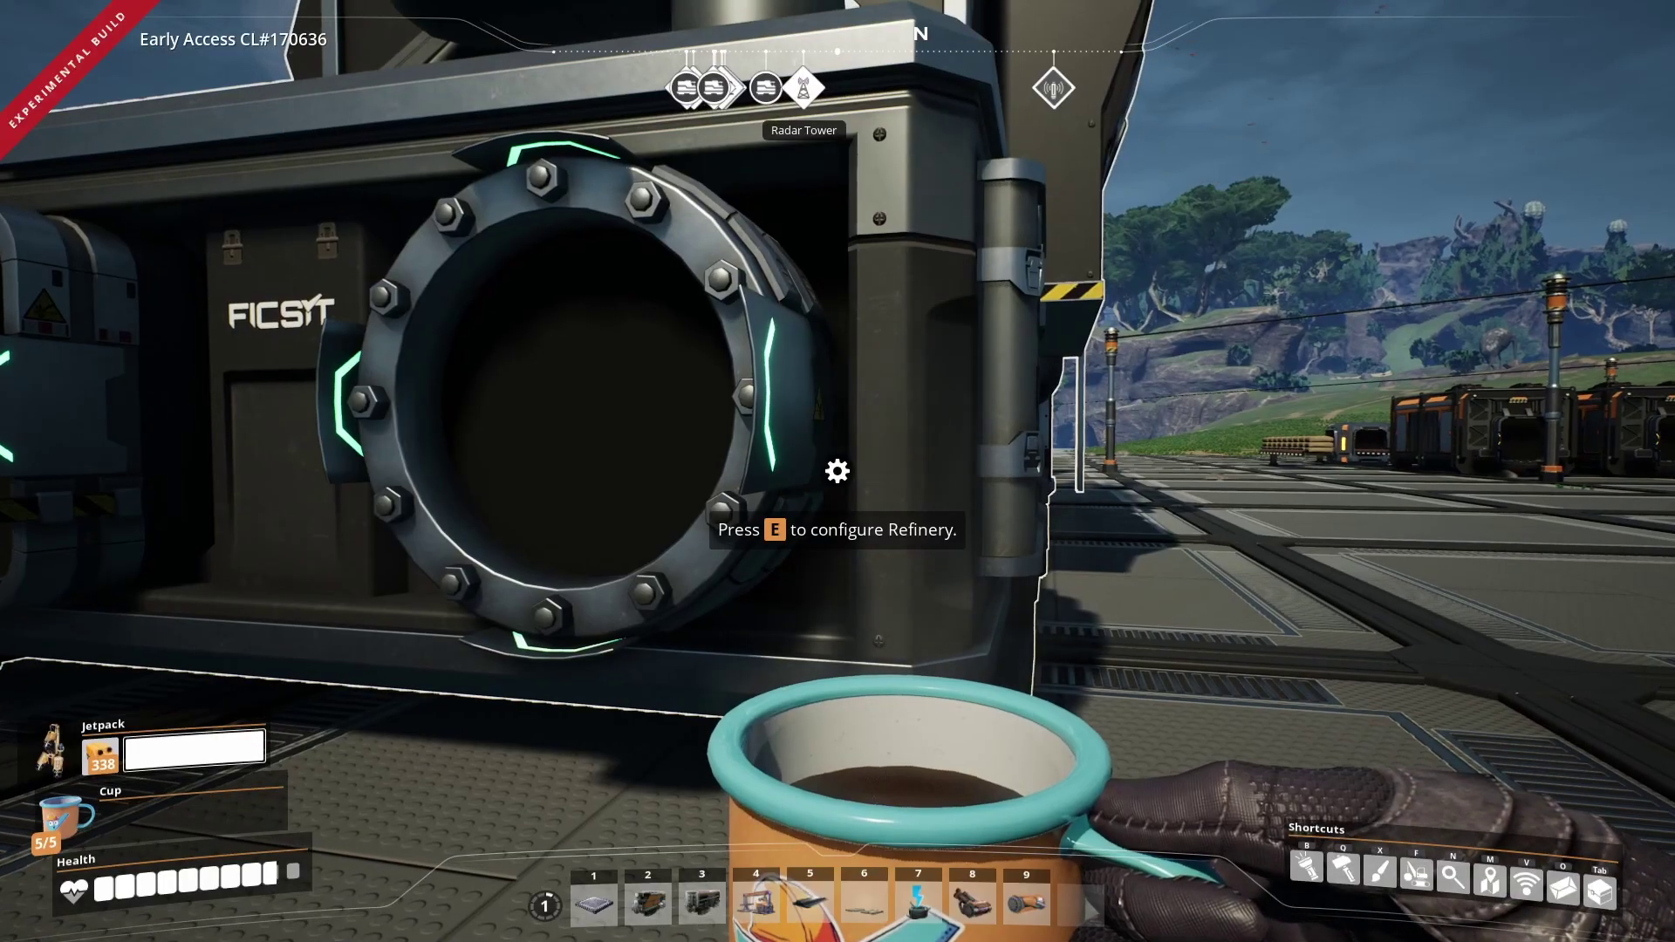
pyautogui.press('w')
pyautogui.press('w')
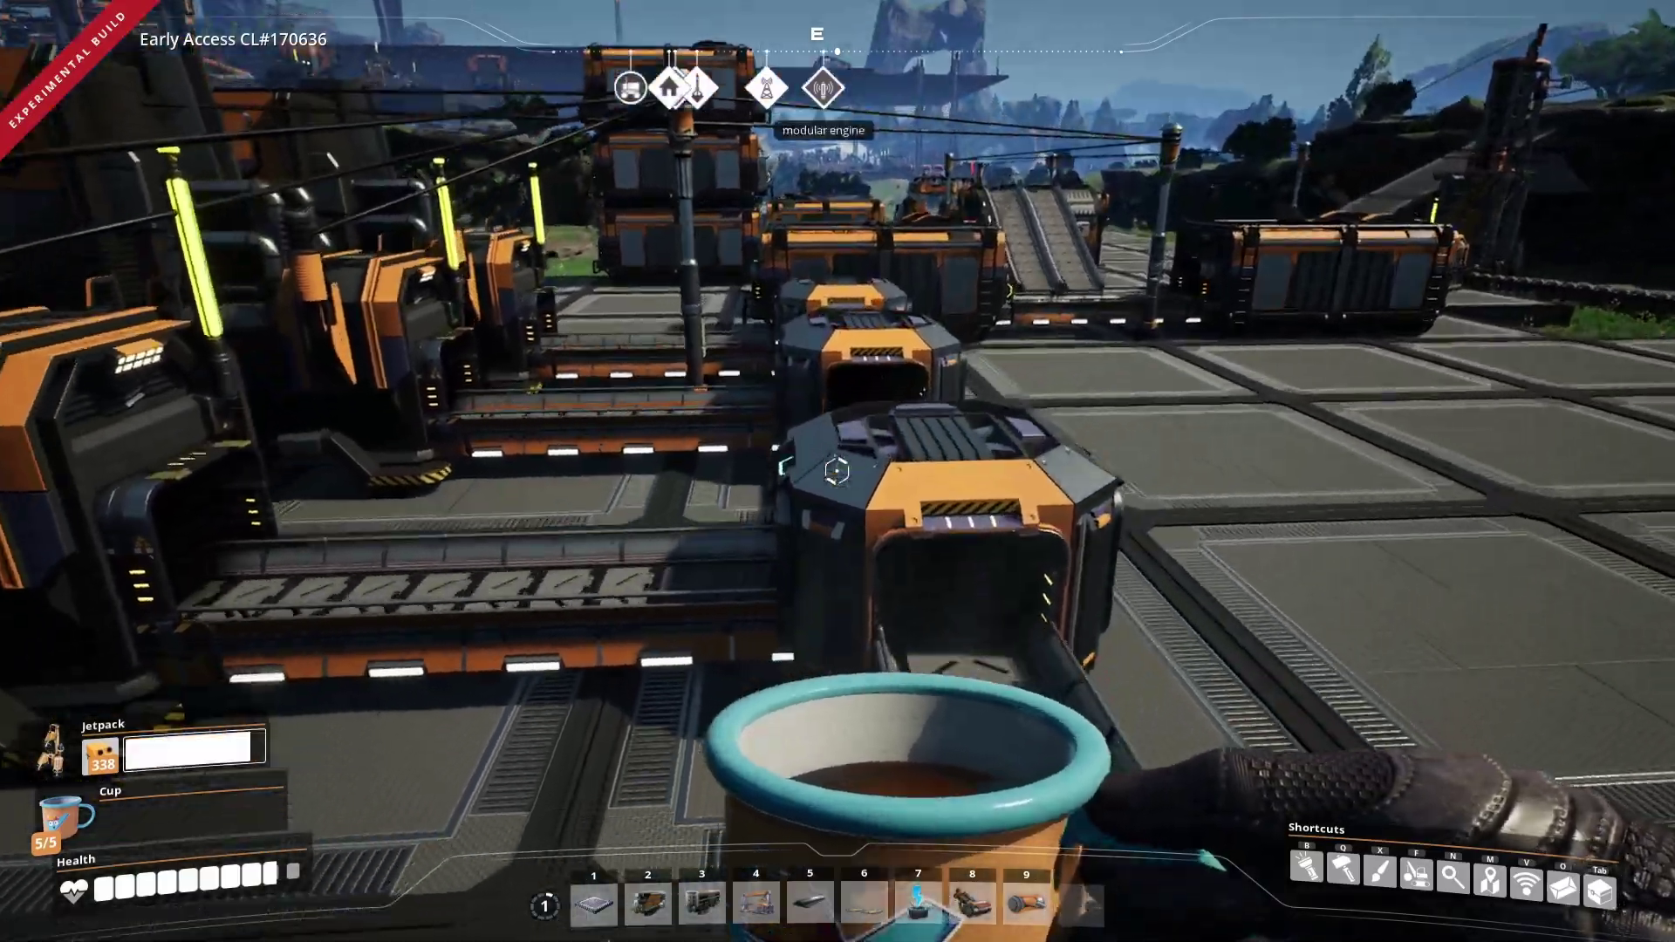
pyautogui.press('space')
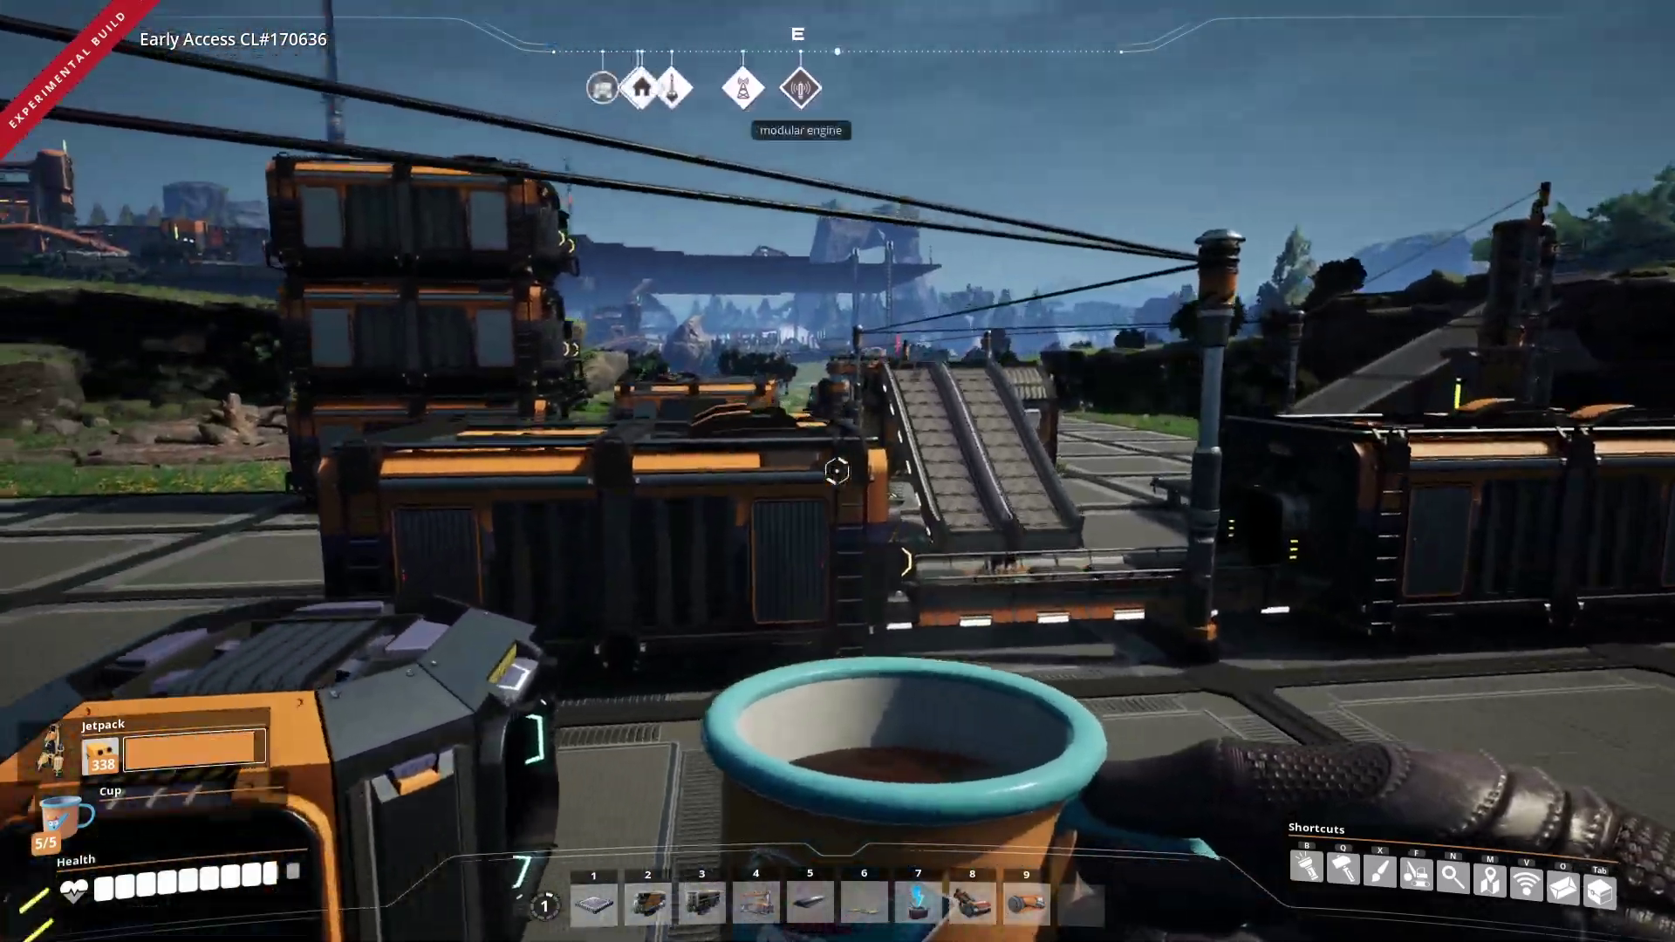
pyautogui.press('w')
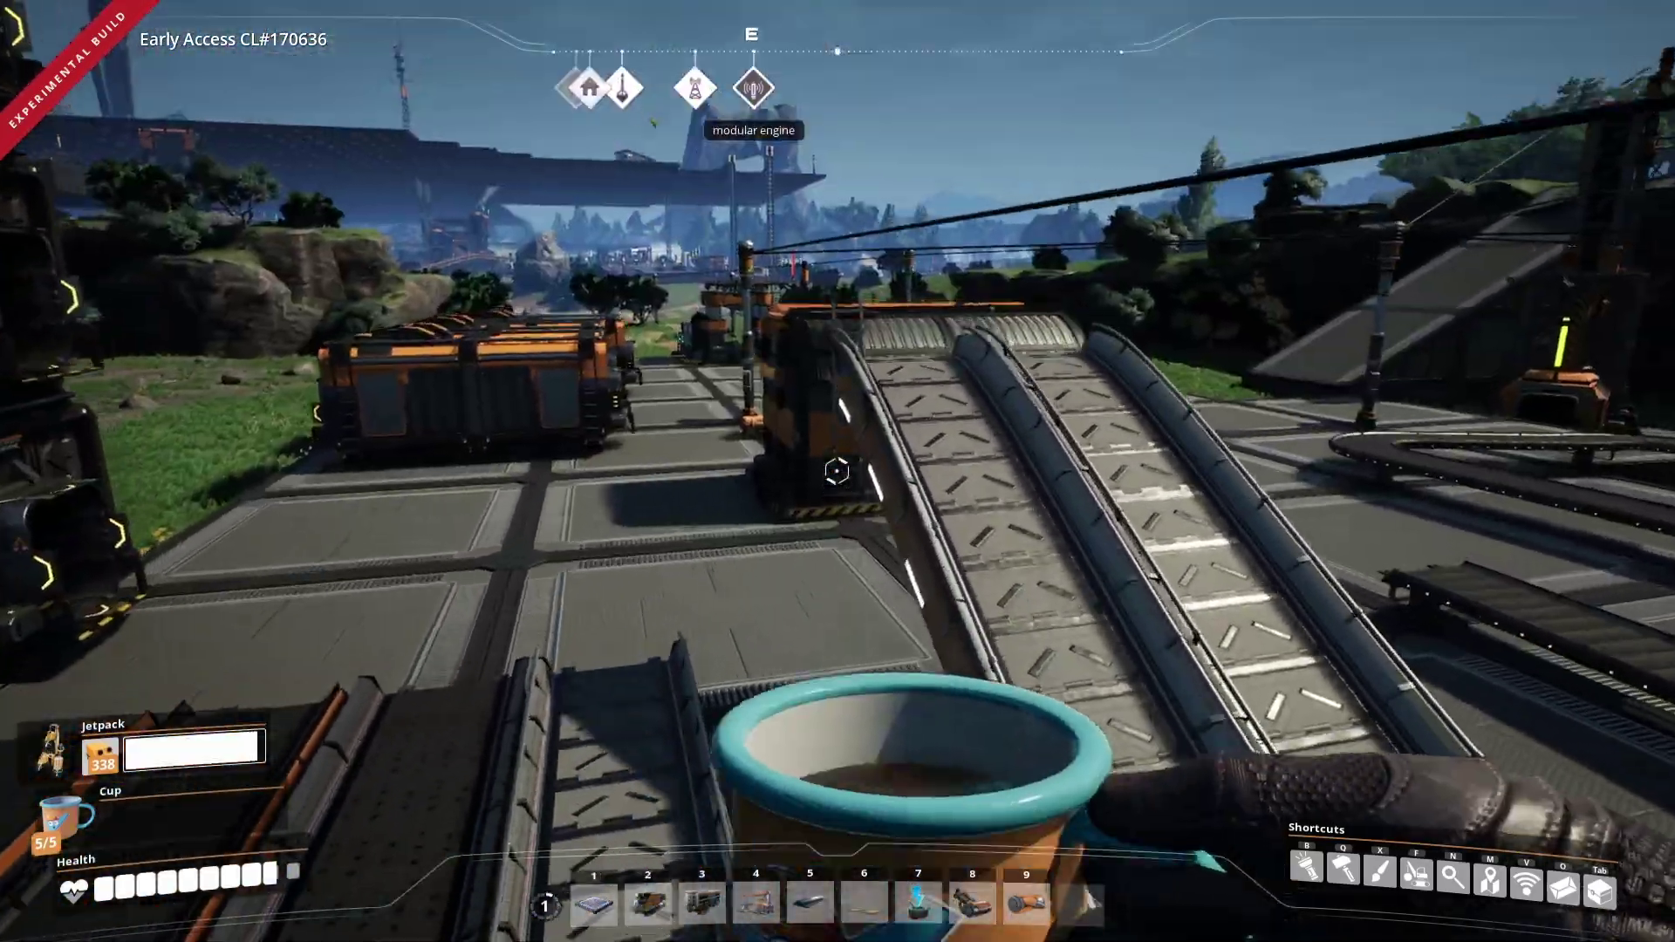
pyautogui.press('w')
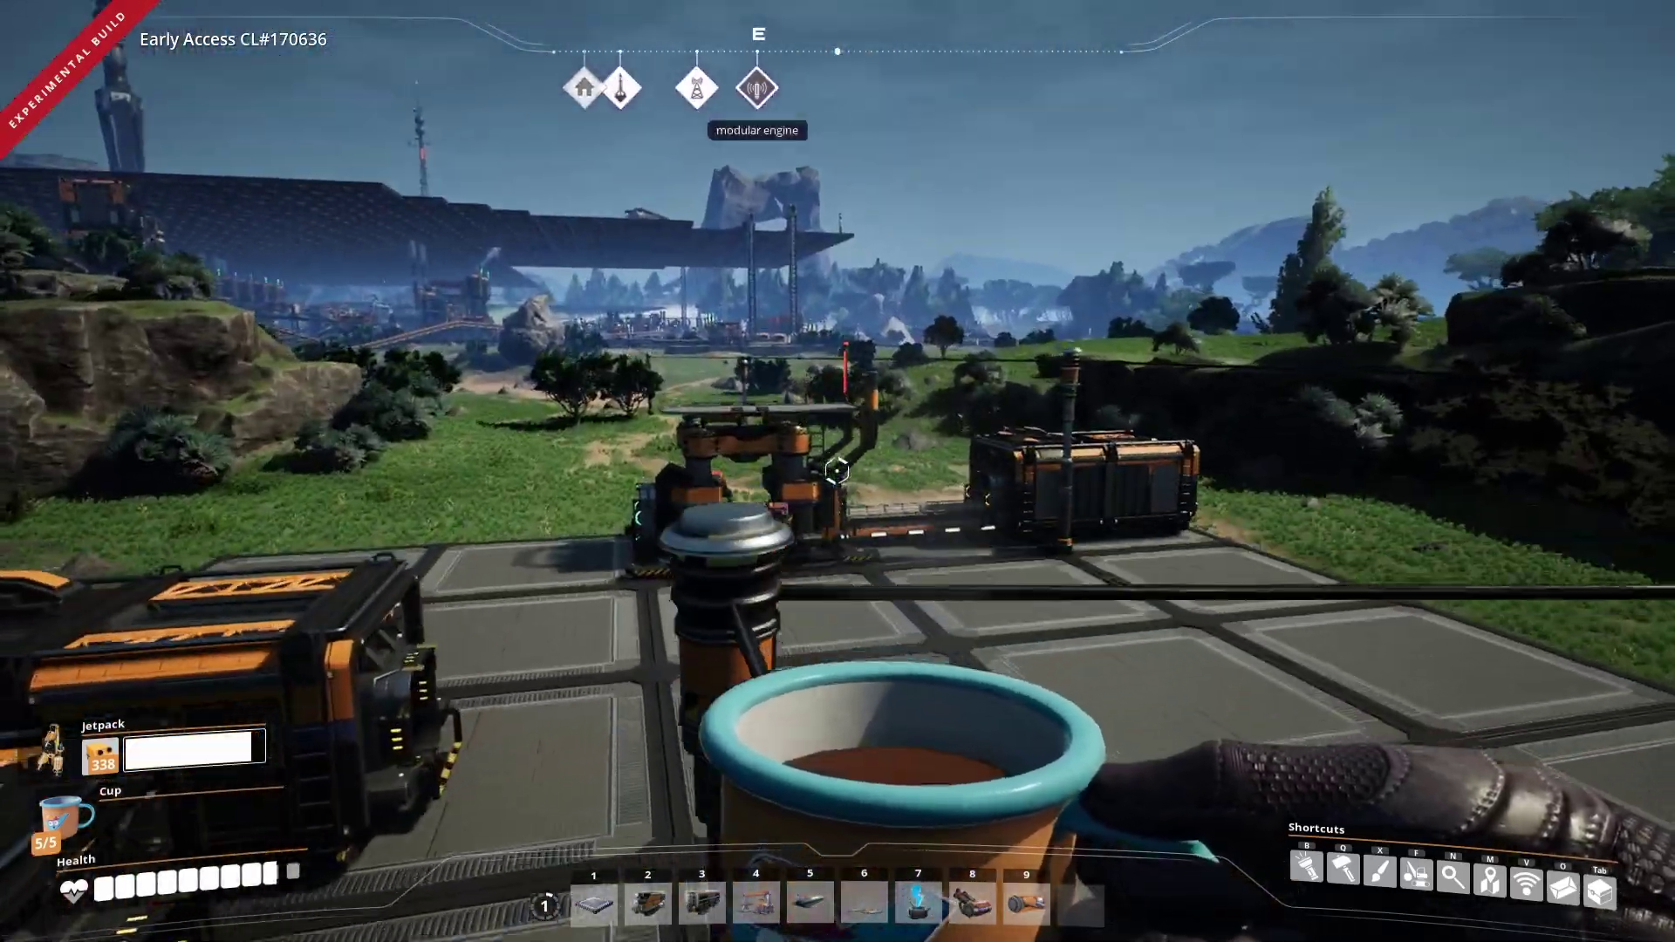
pyautogui.press('w')
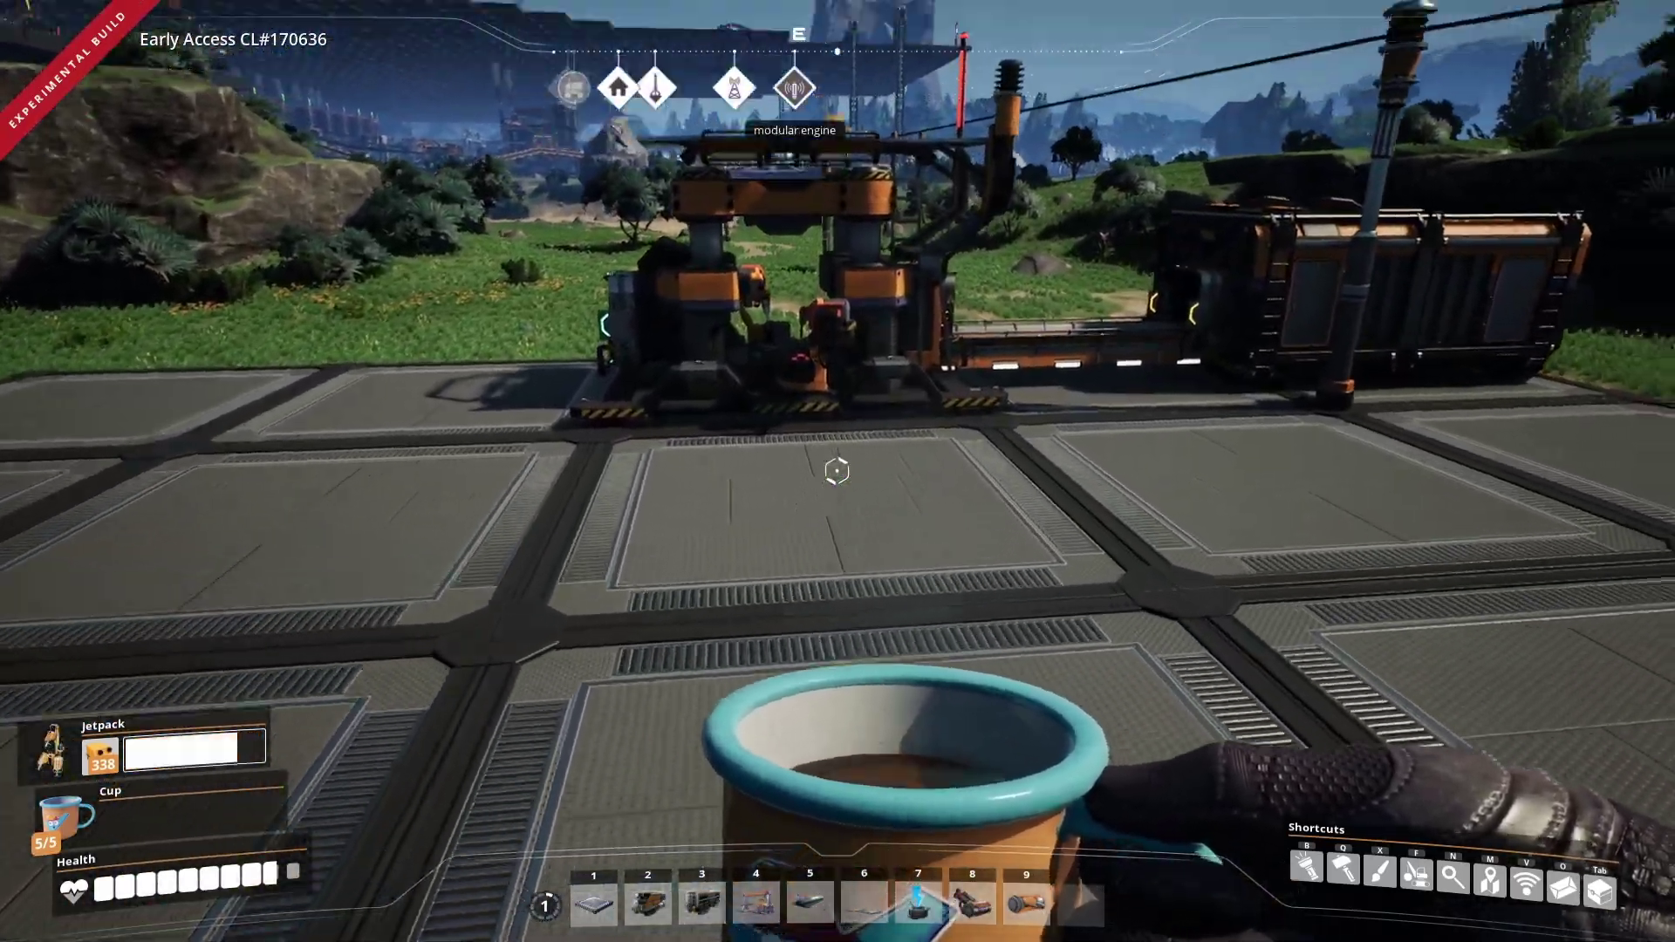
pyautogui.press('w')
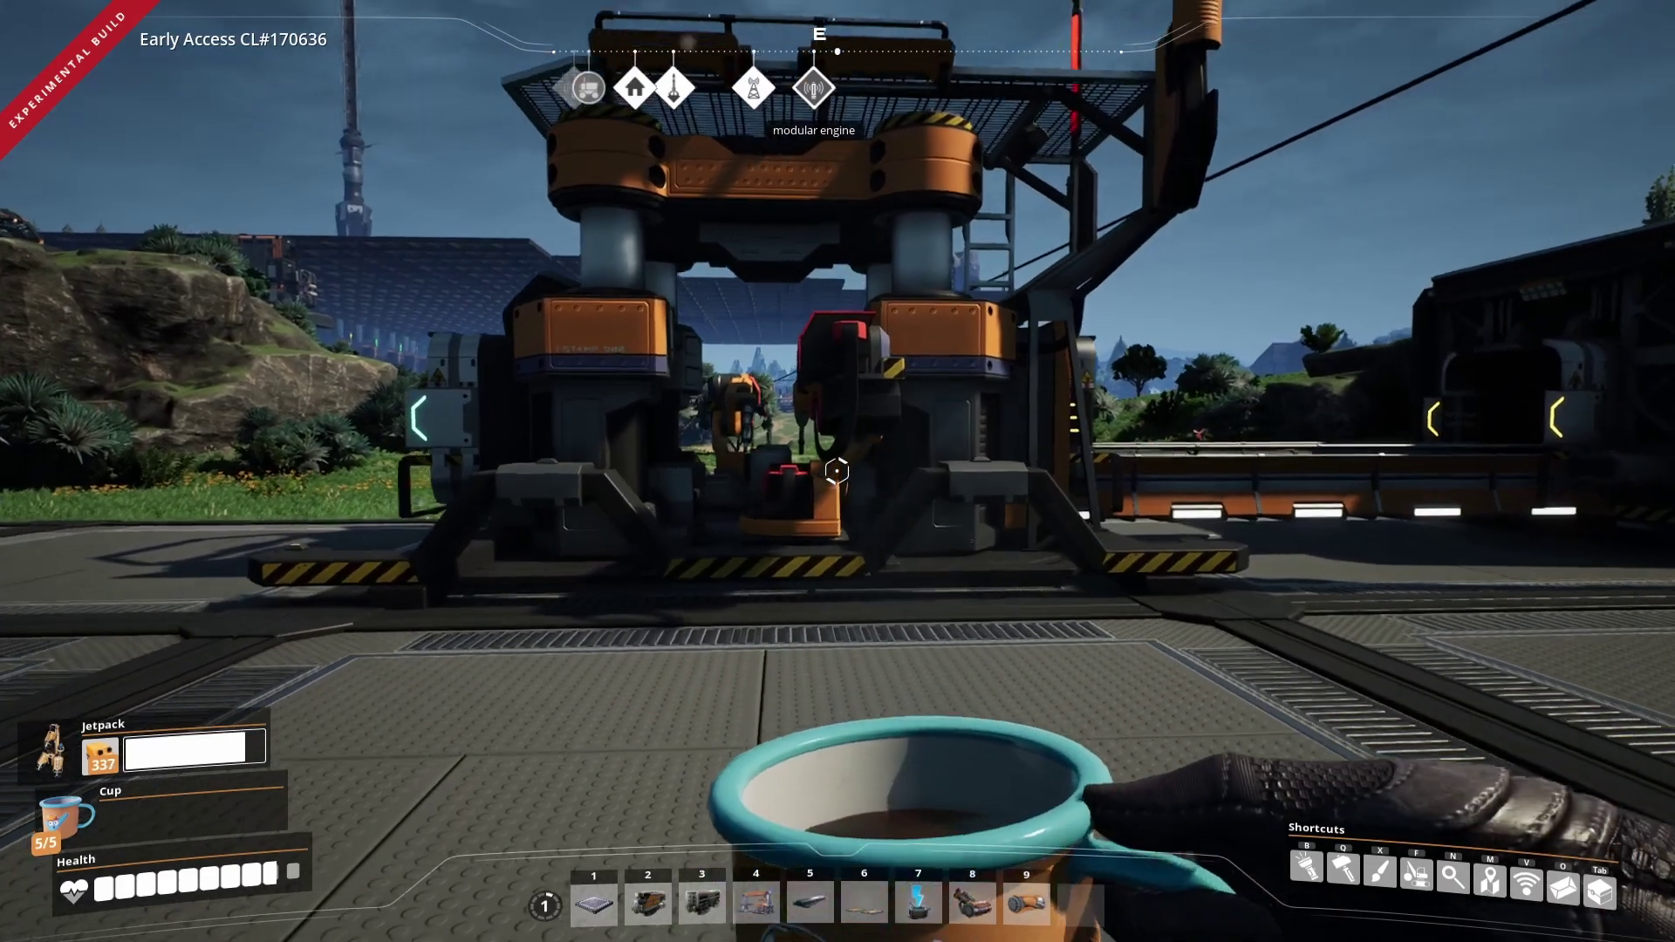
pyautogui.press('e')
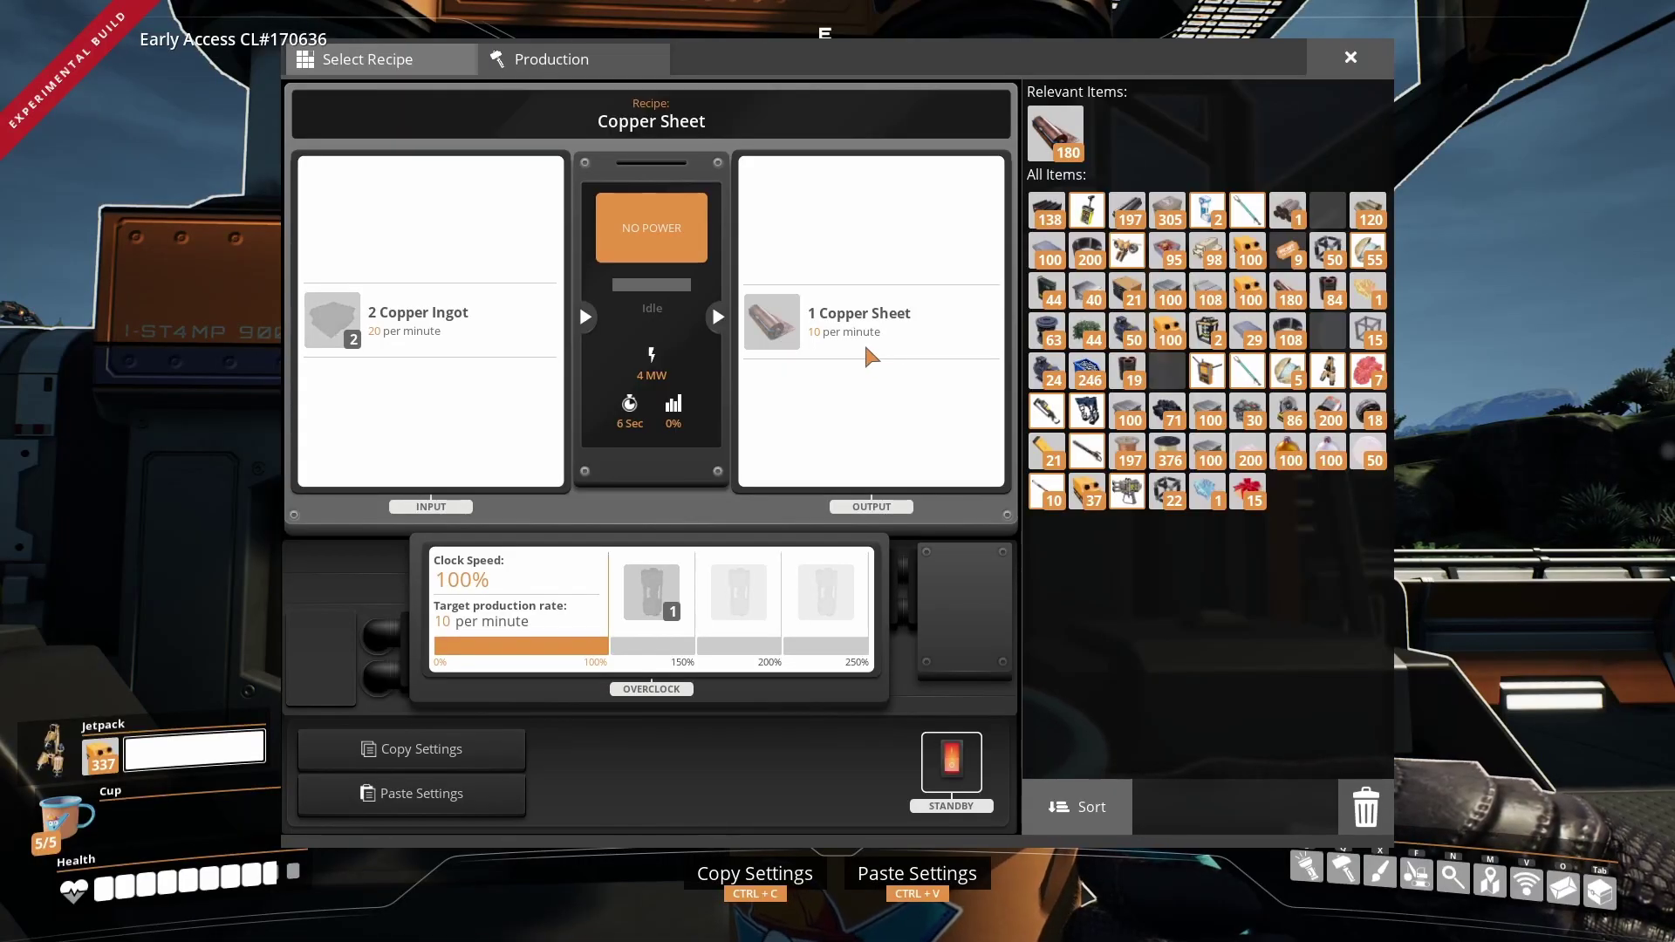
# Fly past the storage container to the MAM and view its Mycelia tree, 41% researched.
pyautogui.press('Escape')
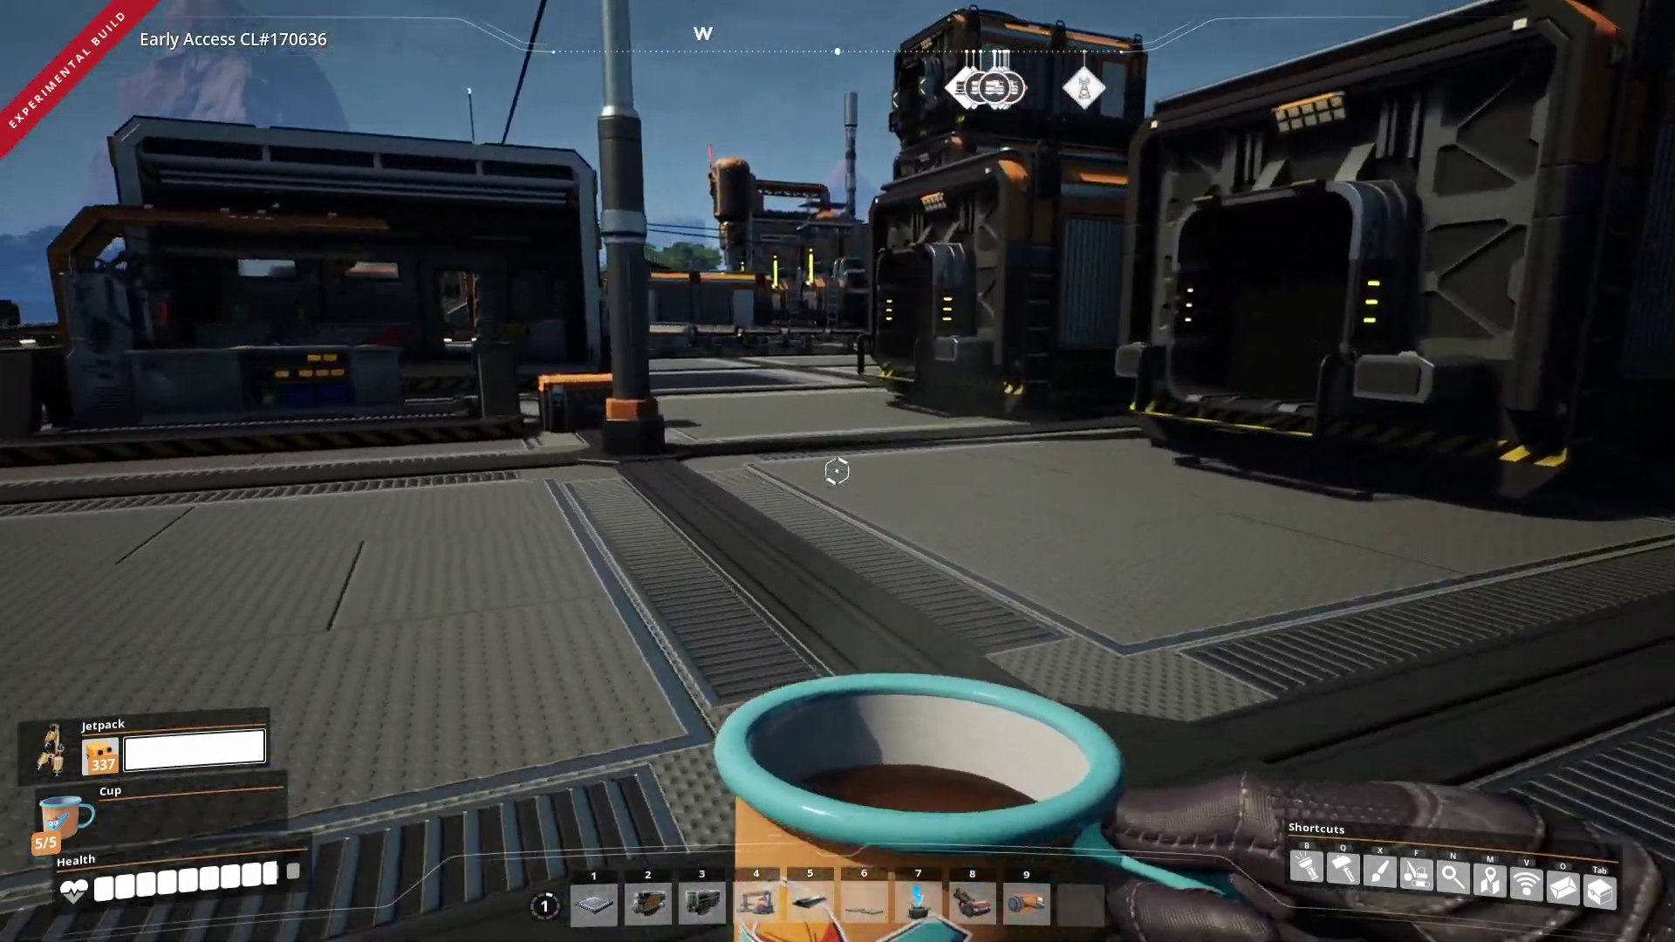
pyautogui.press('w')
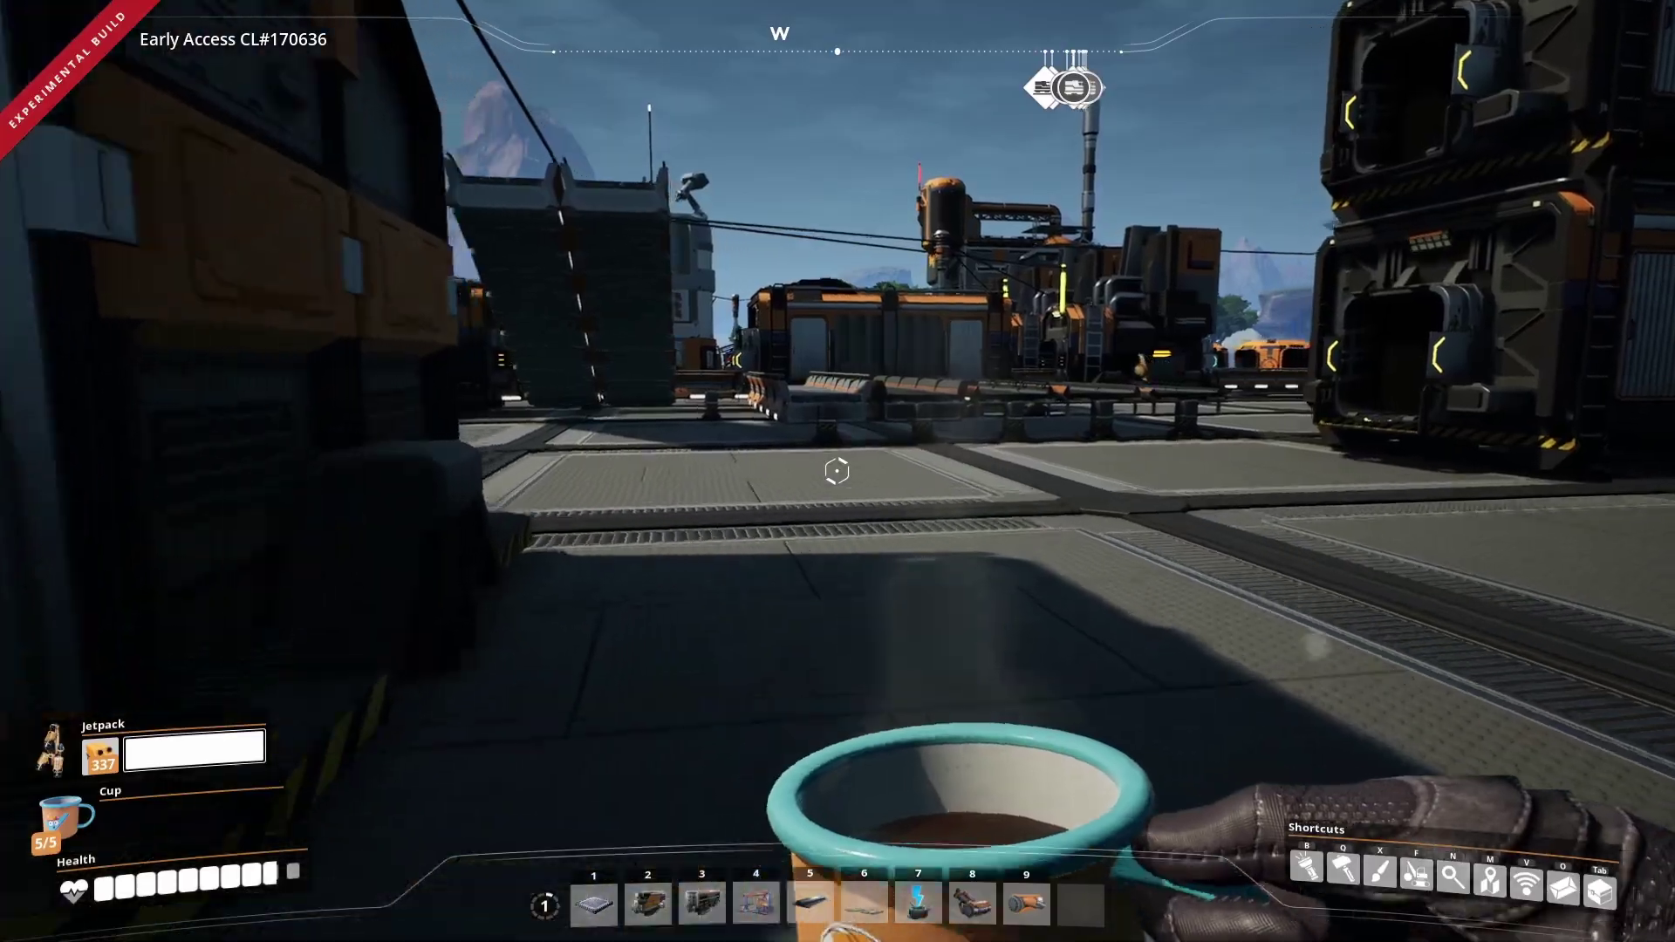
pyautogui.press('space')
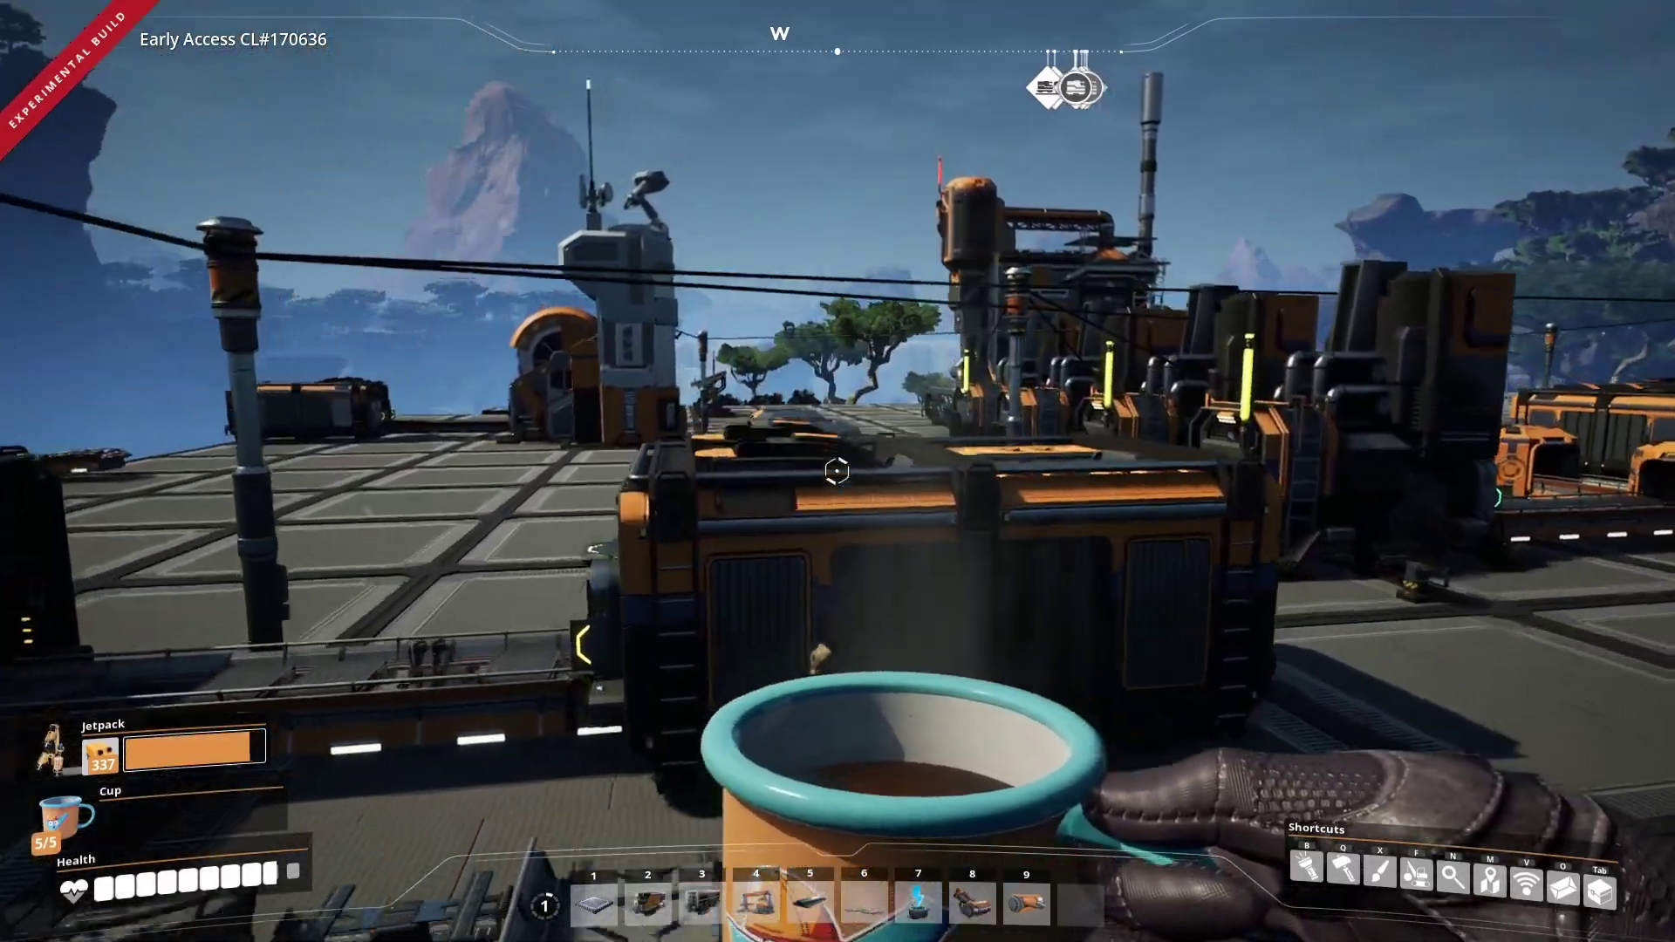
pyautogui.press('w')
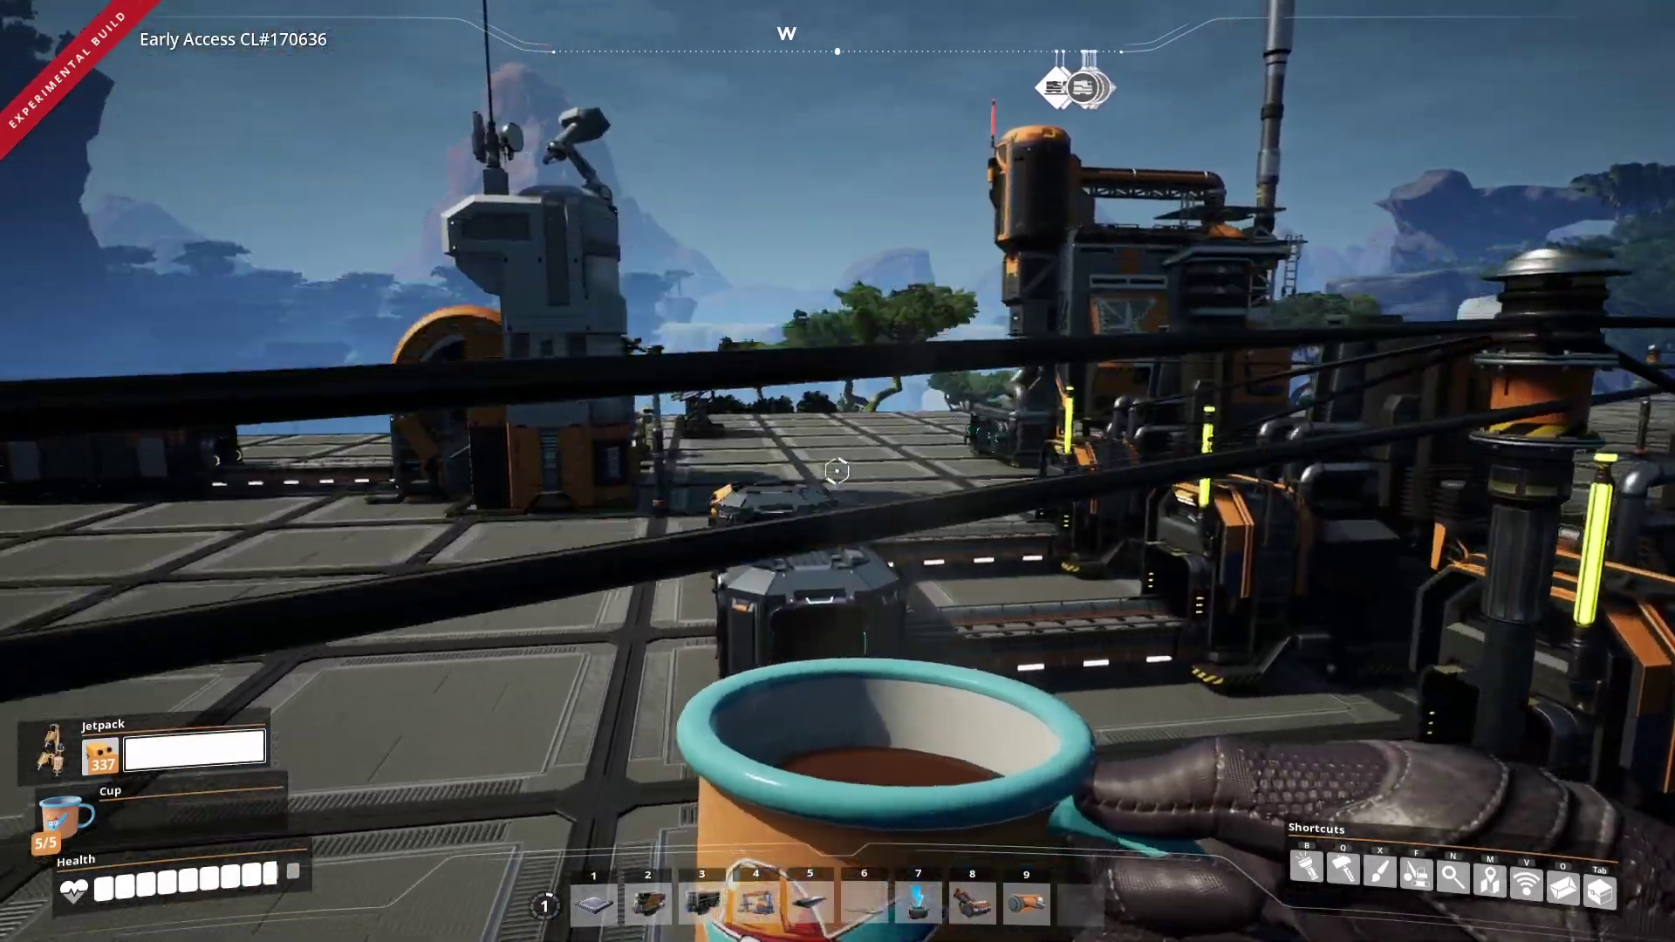
pyautogui.press('w')
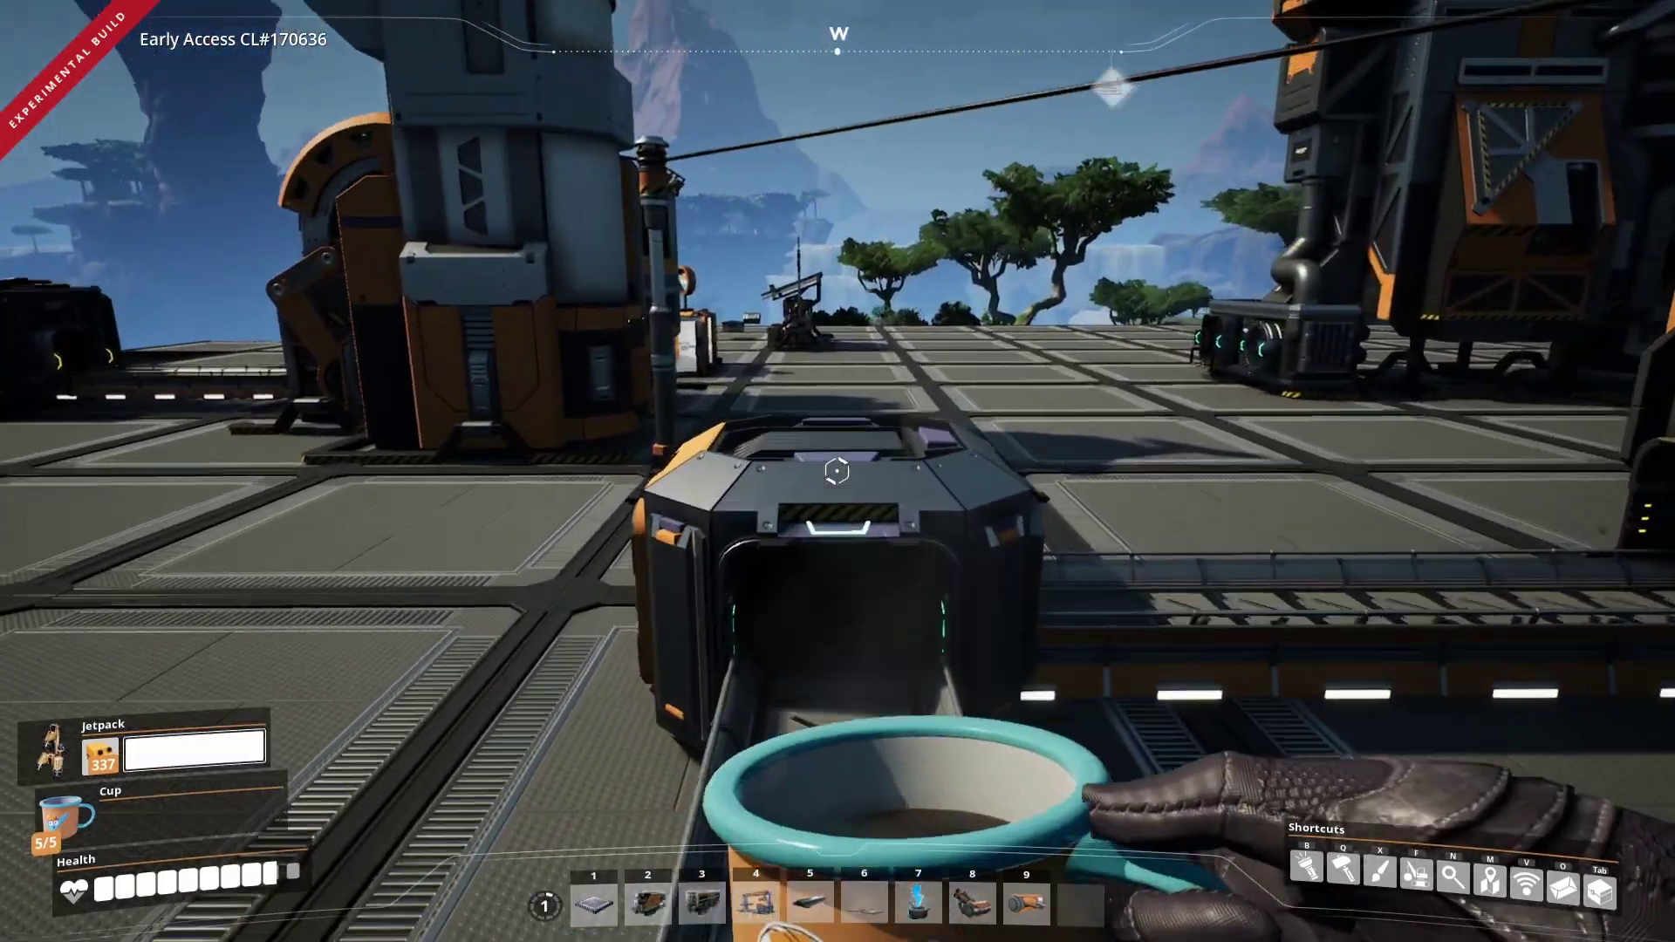
pyautogui.press('w')
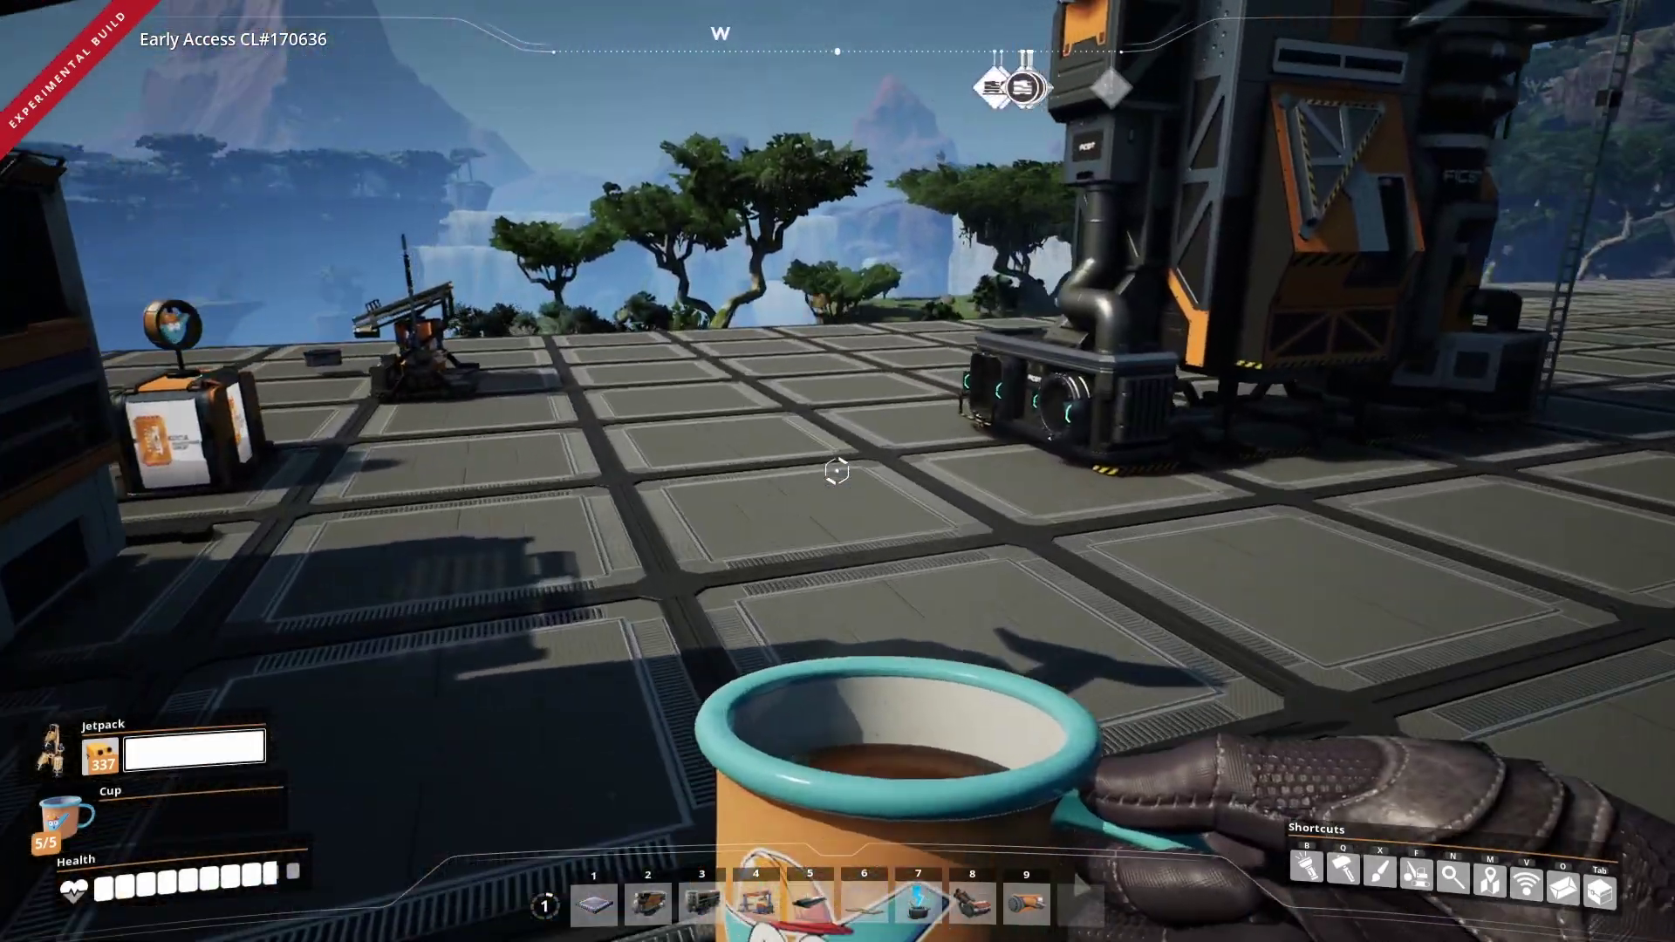
pyautogui.press('w')
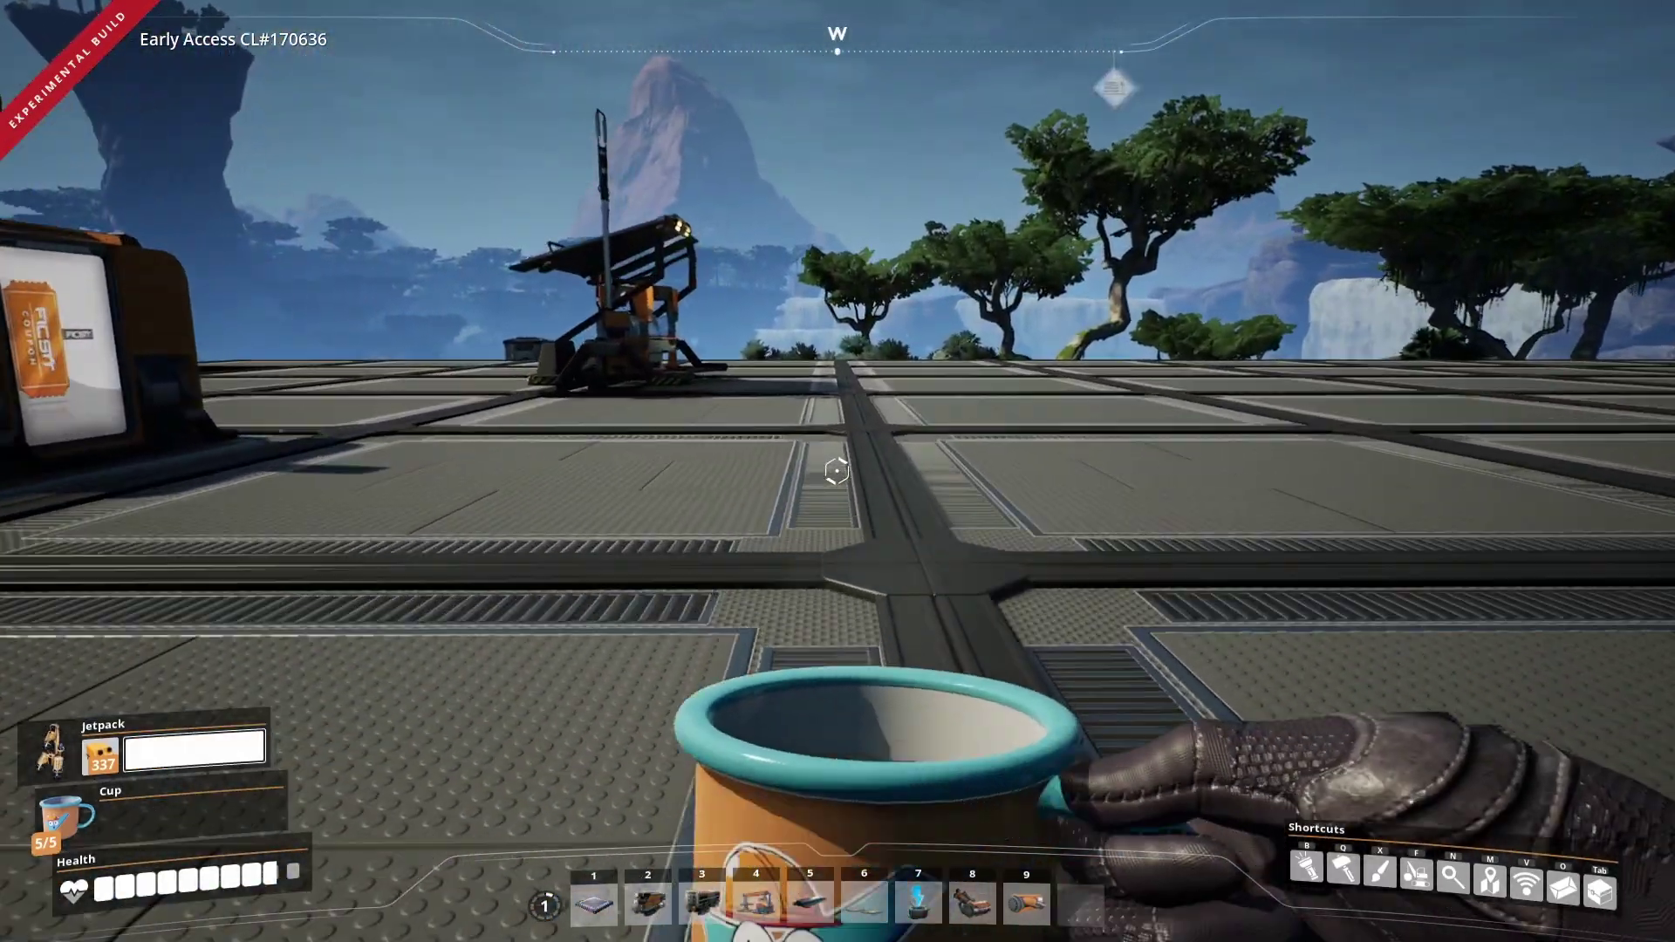
pyautogui.press('w')
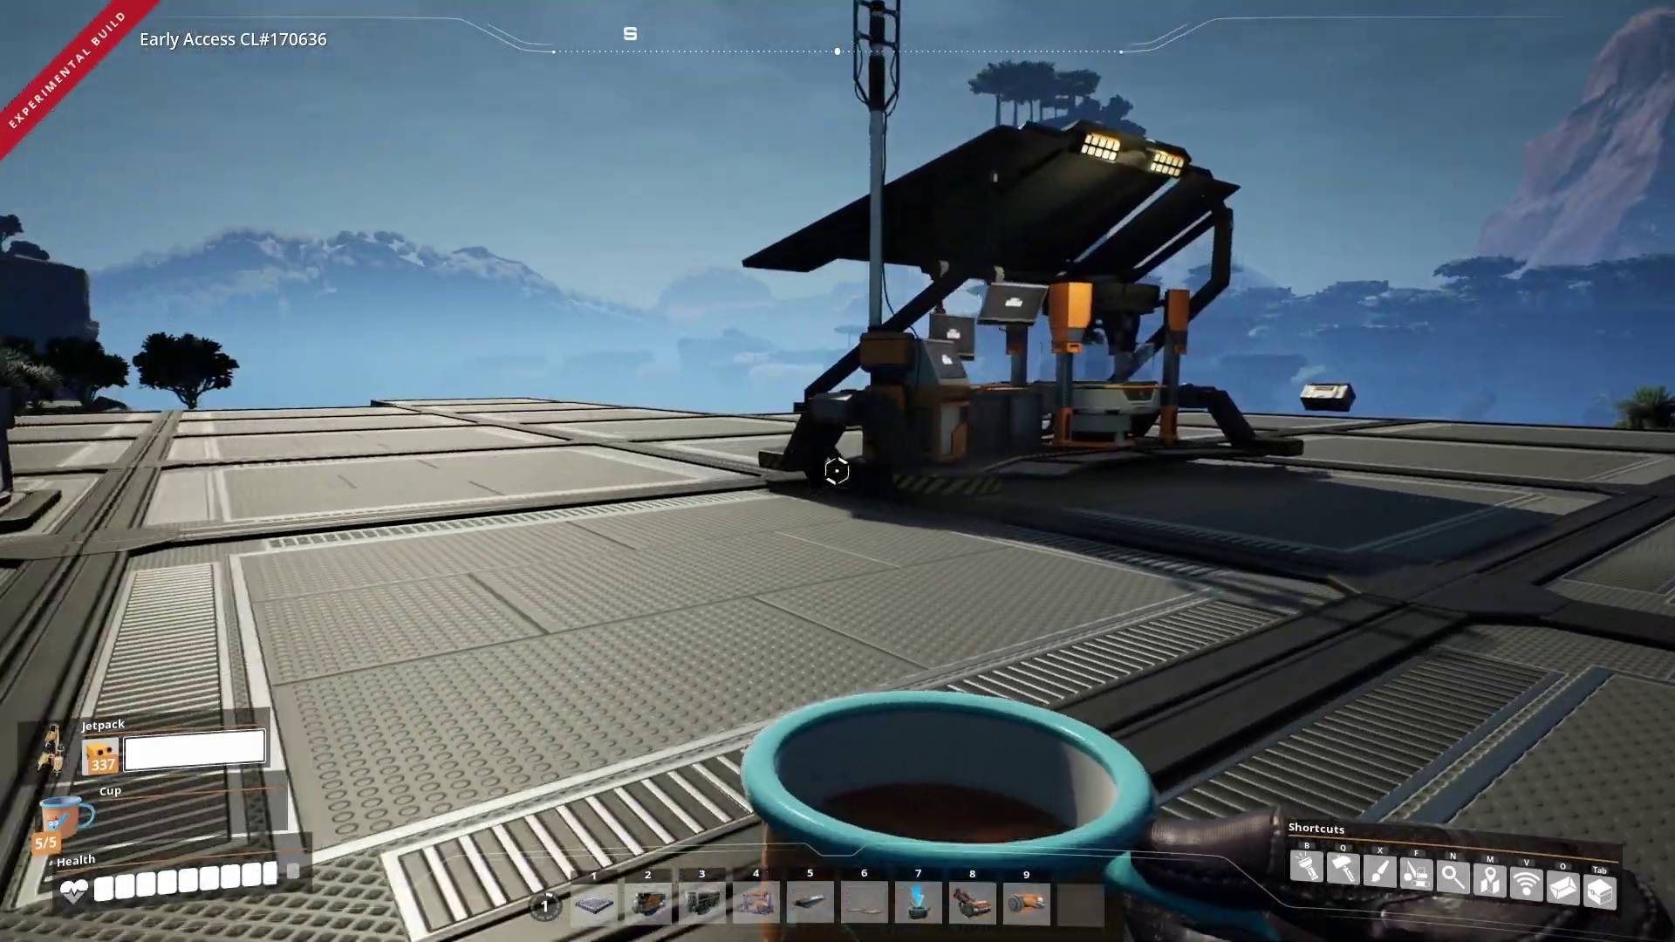
pyautogui.press('w')
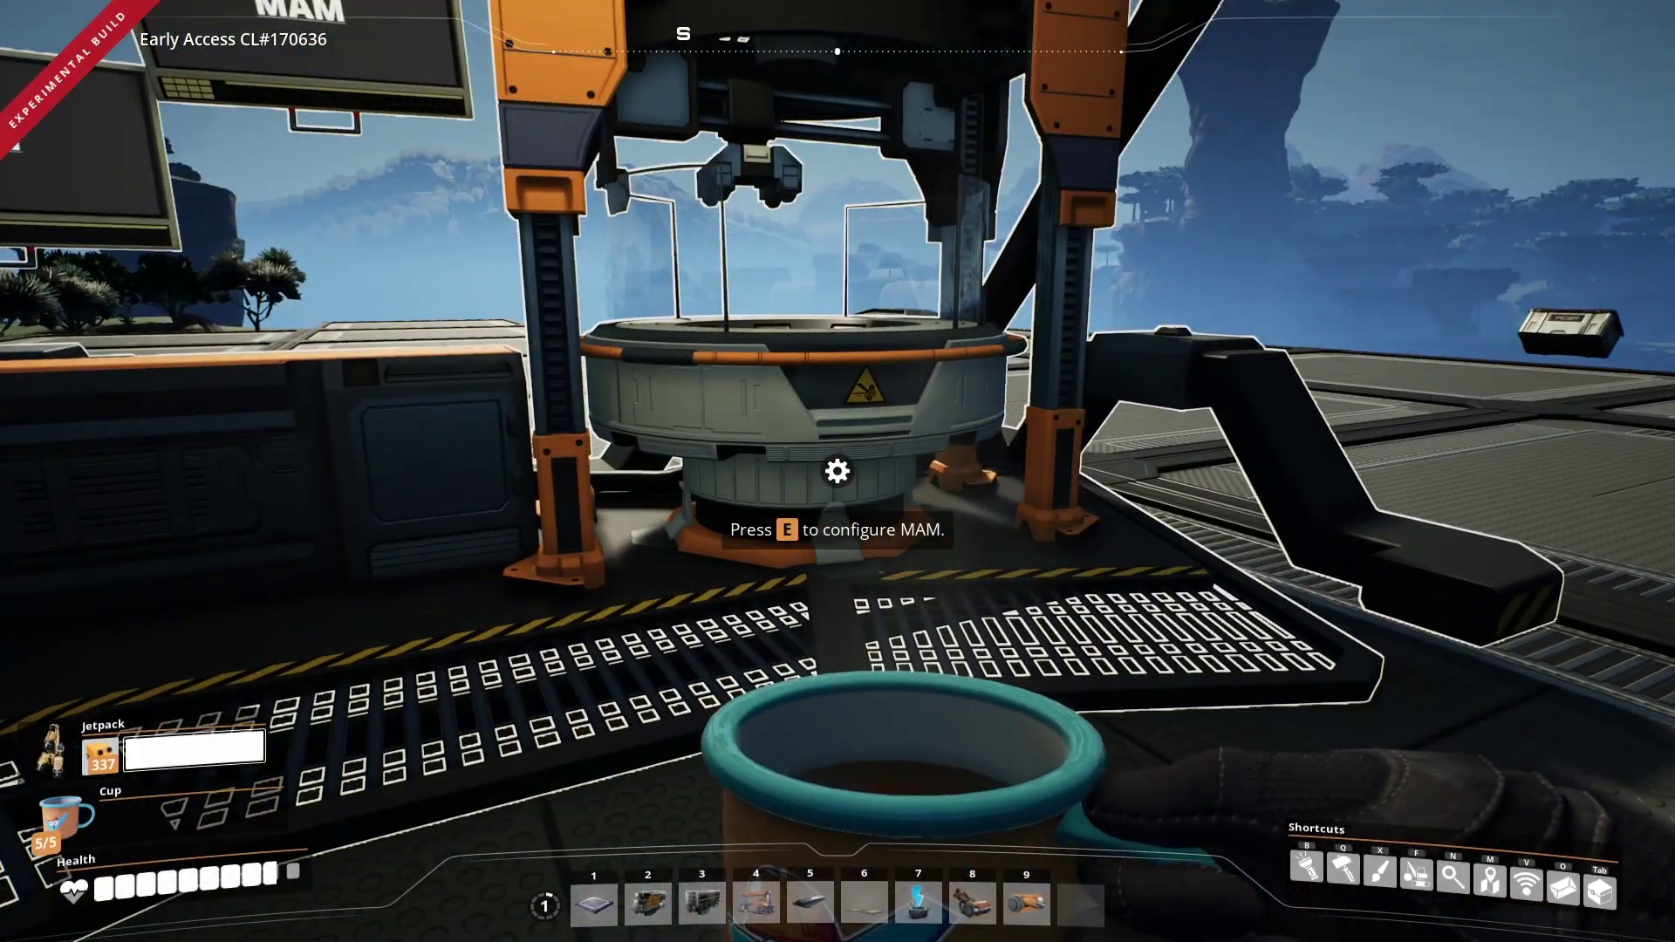
pyautogui.press('e')
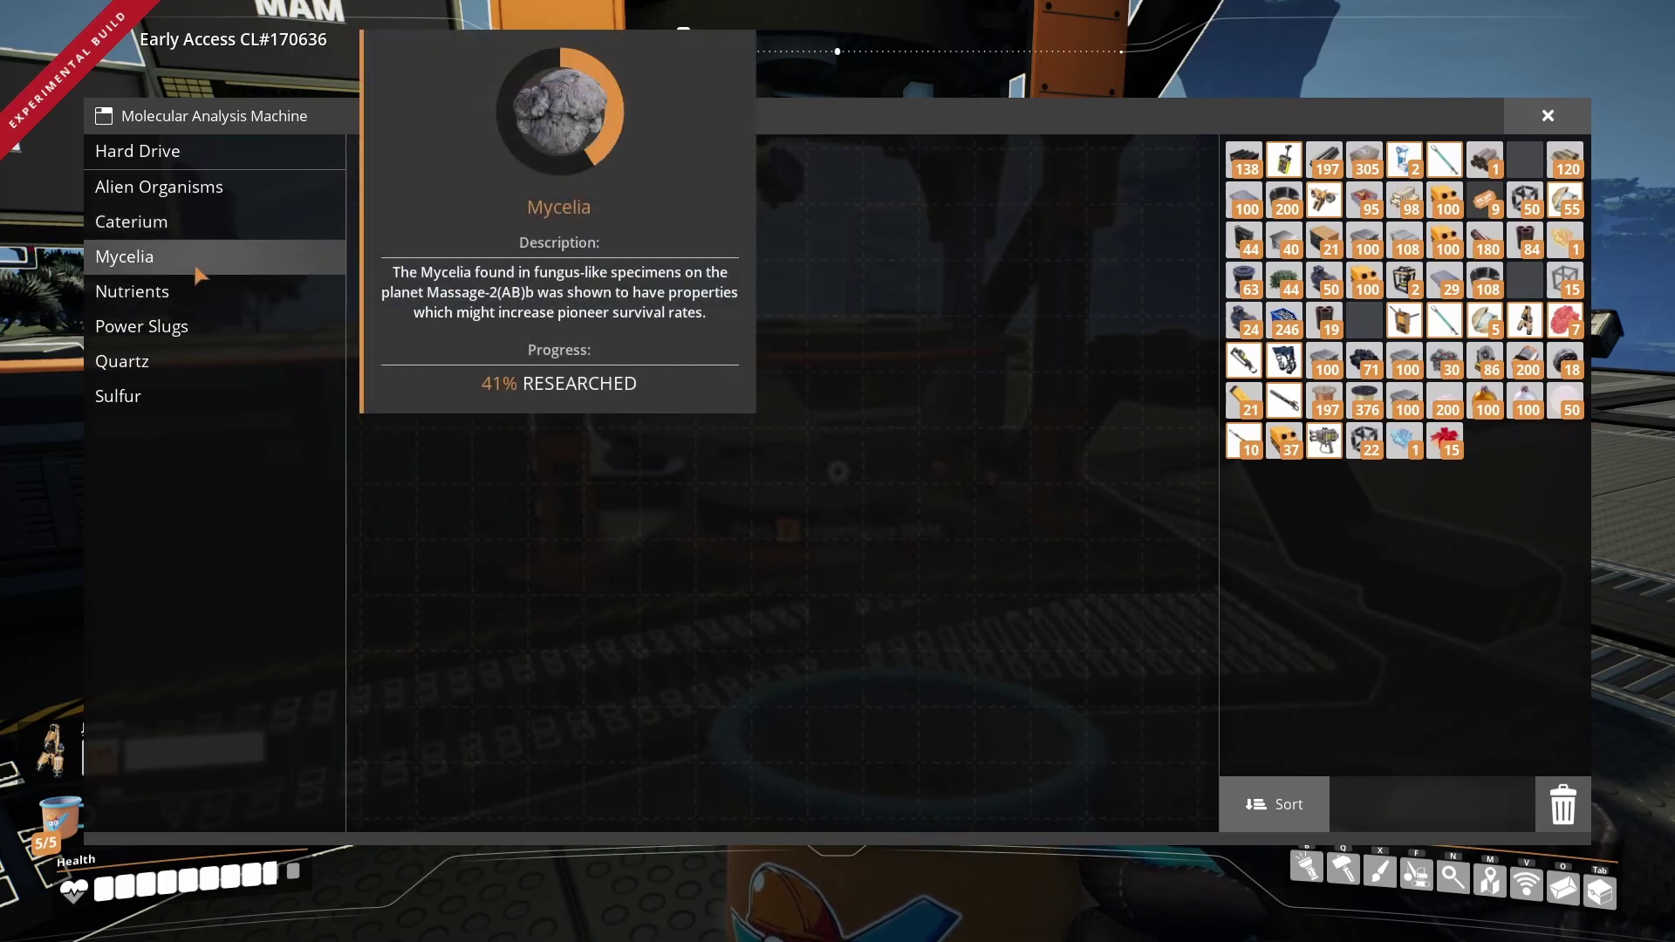
# Browse the Mycelia, Caterium and fully researched Power Slugs trees, then close the MAM.
pyautogui.click(196, 263)
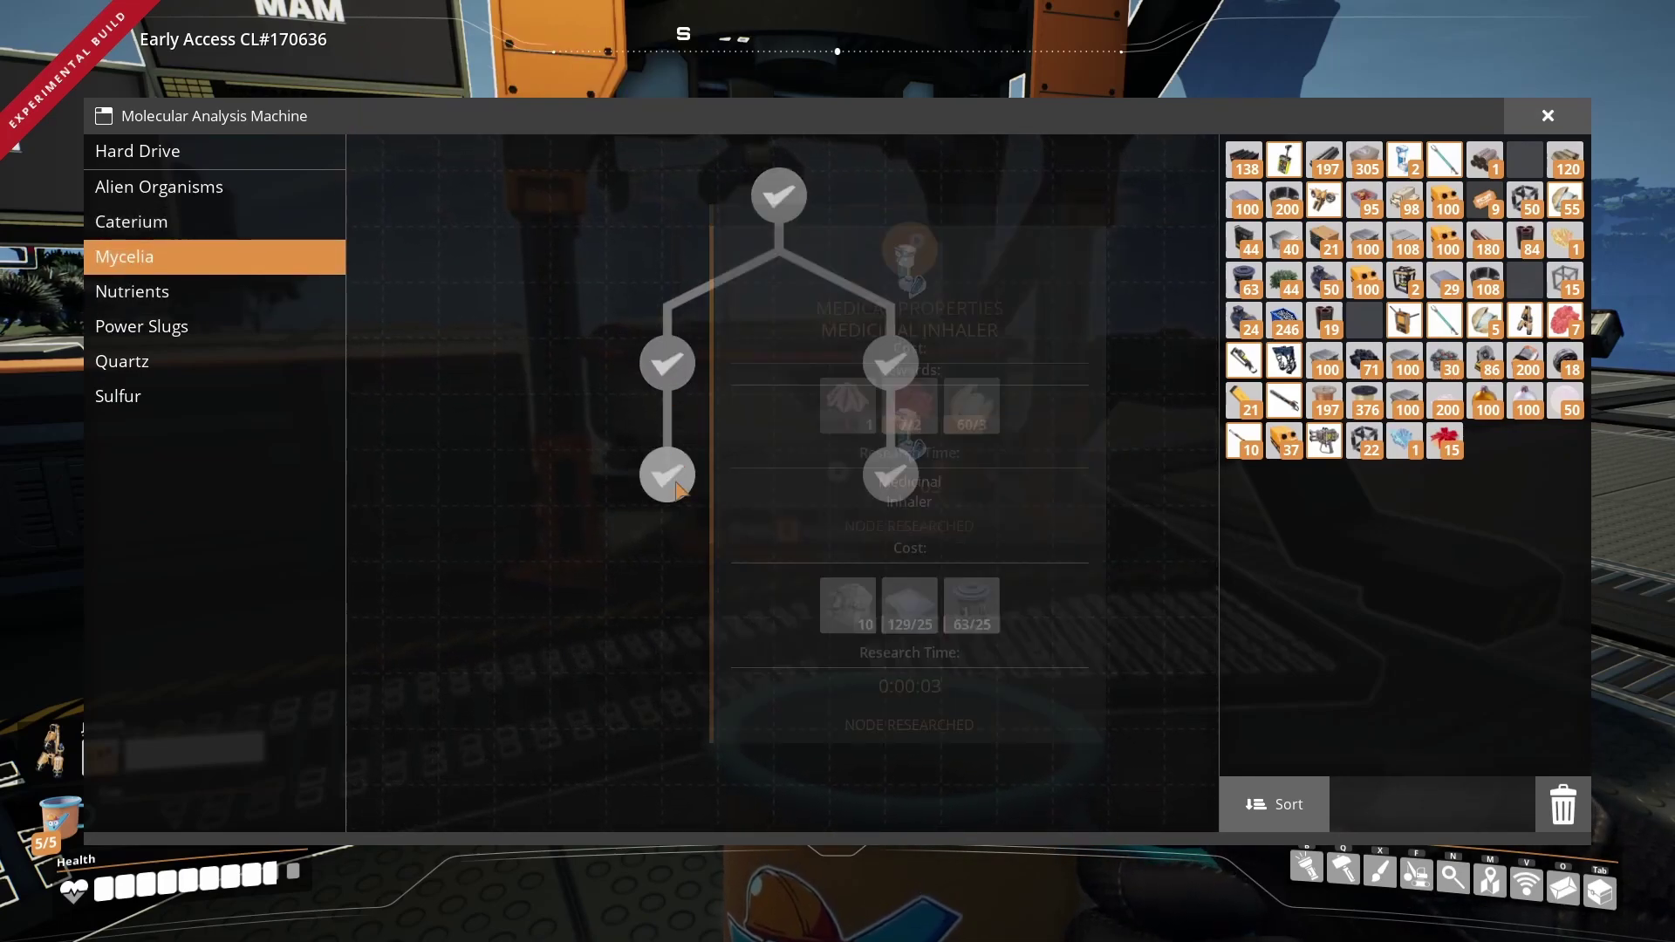
pyautogui.click(170, 217)
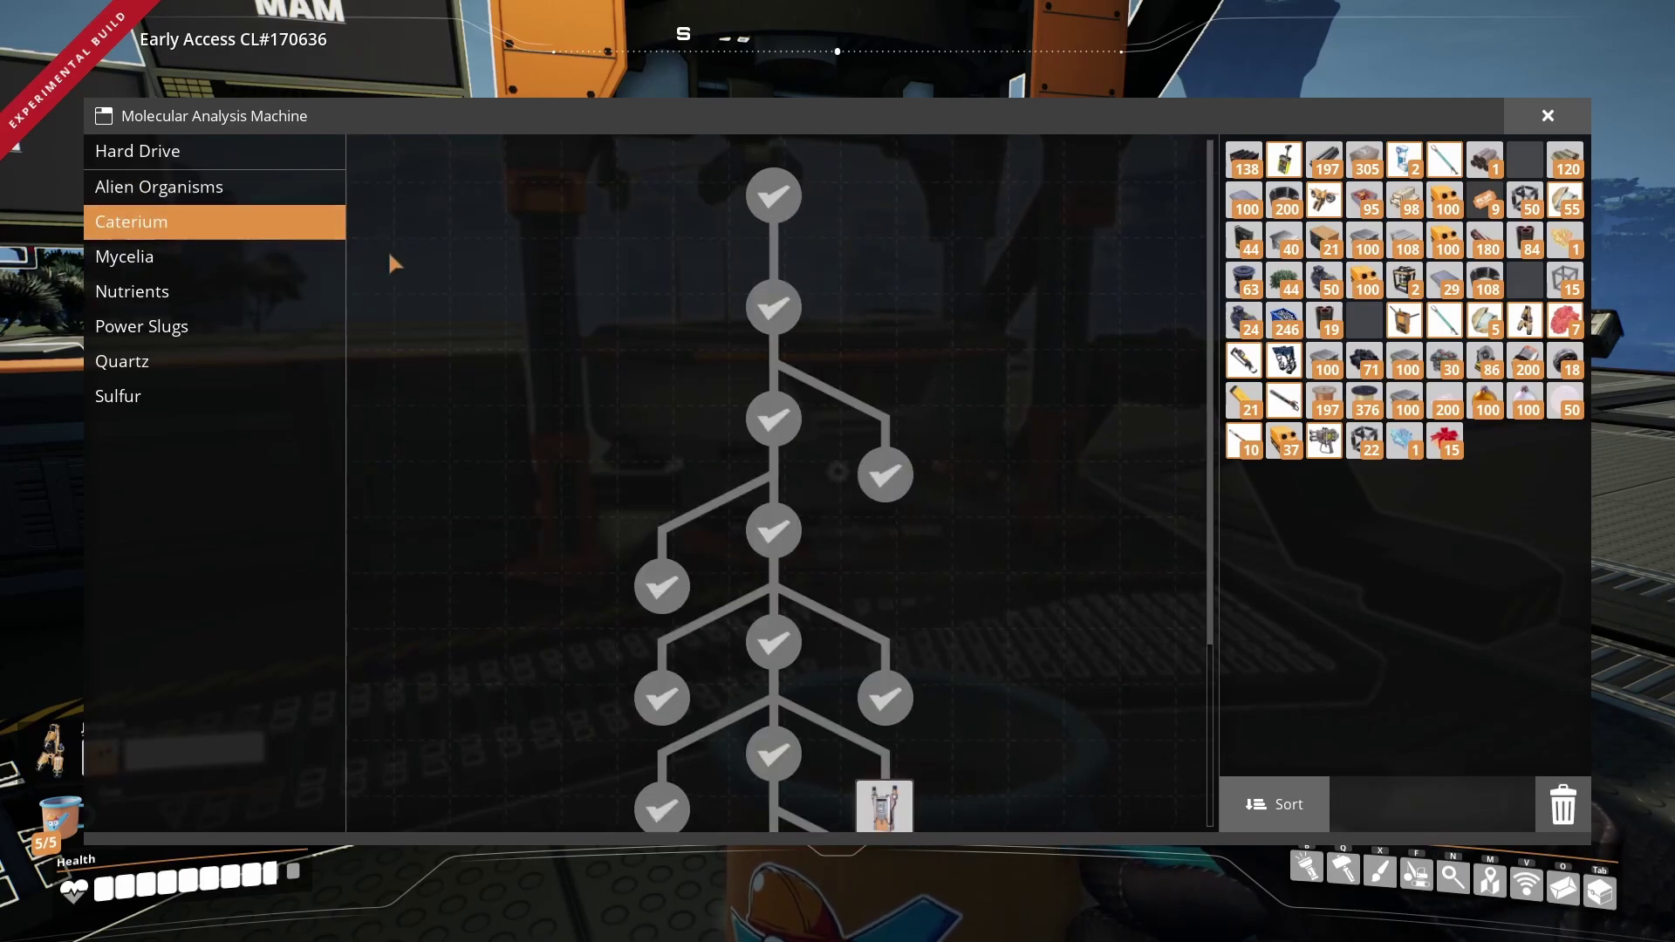
pyautogui.scroll(-3, 769, 278)
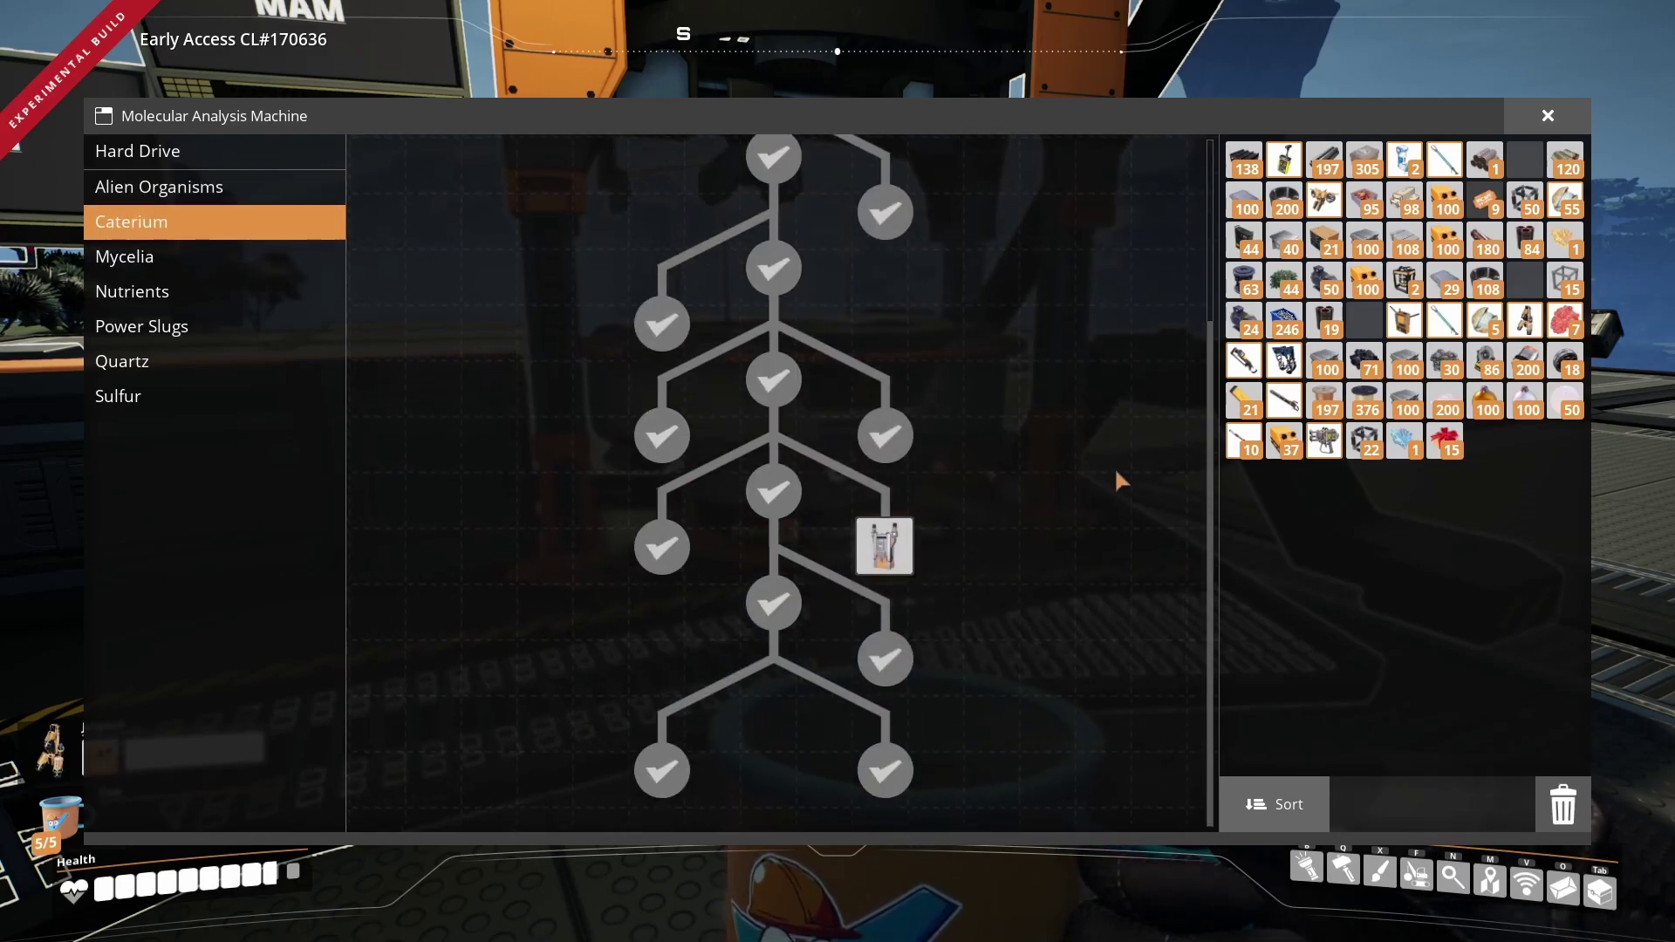
pyautogui.moveTo(141, 327)
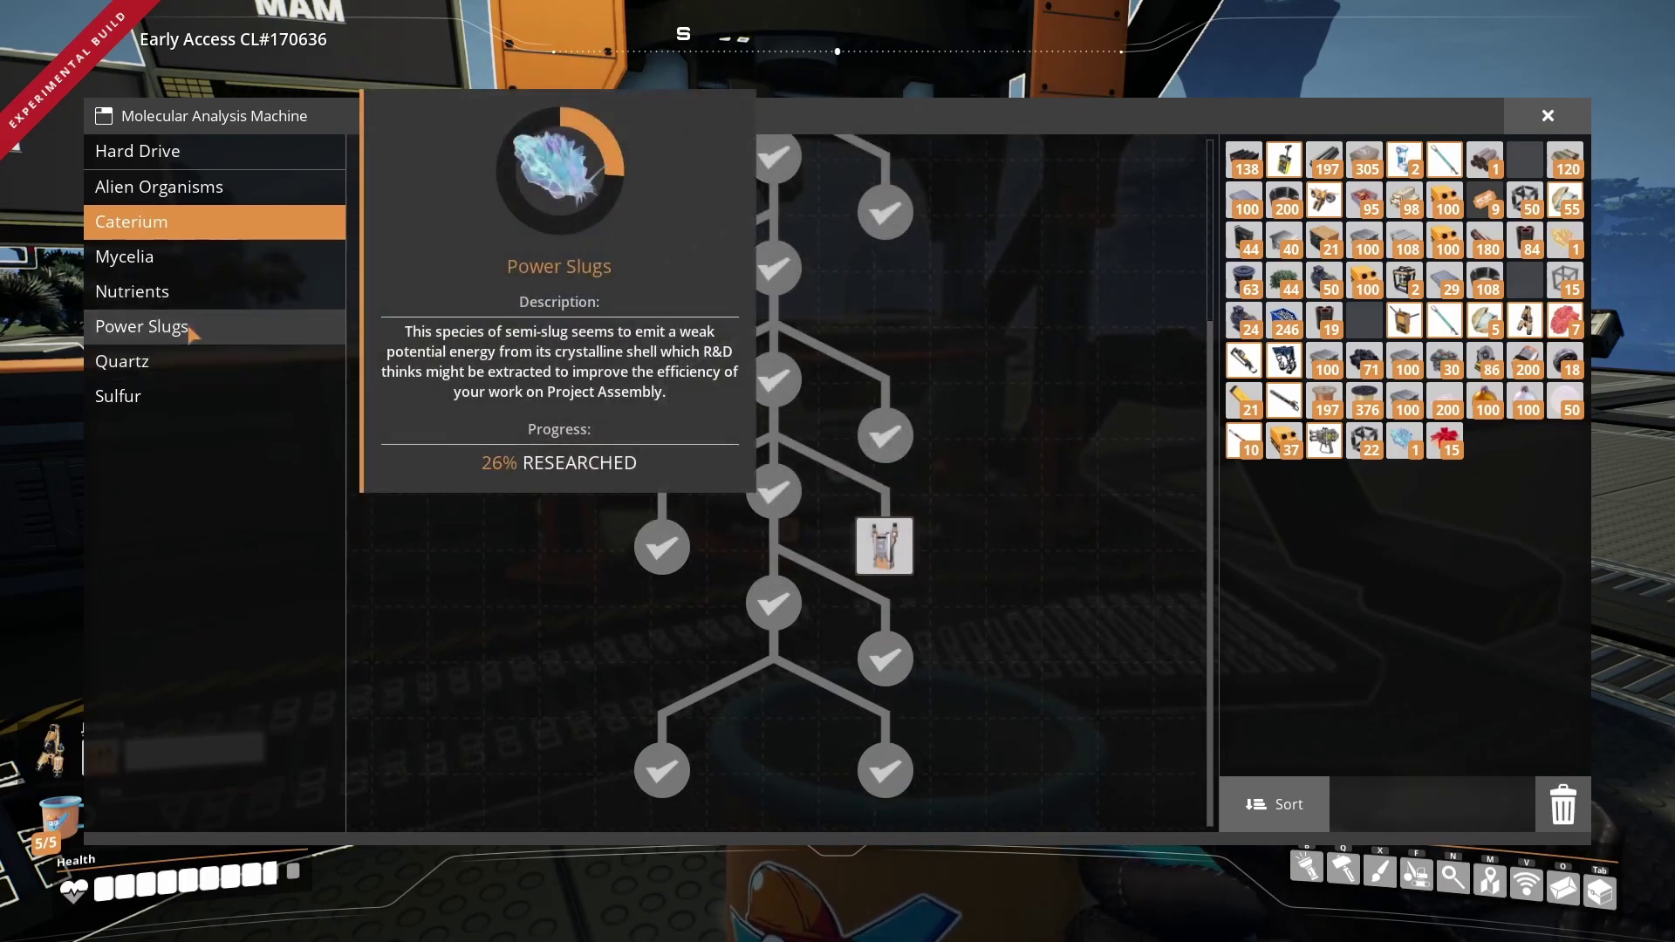
pyautogui.click(196, 326)
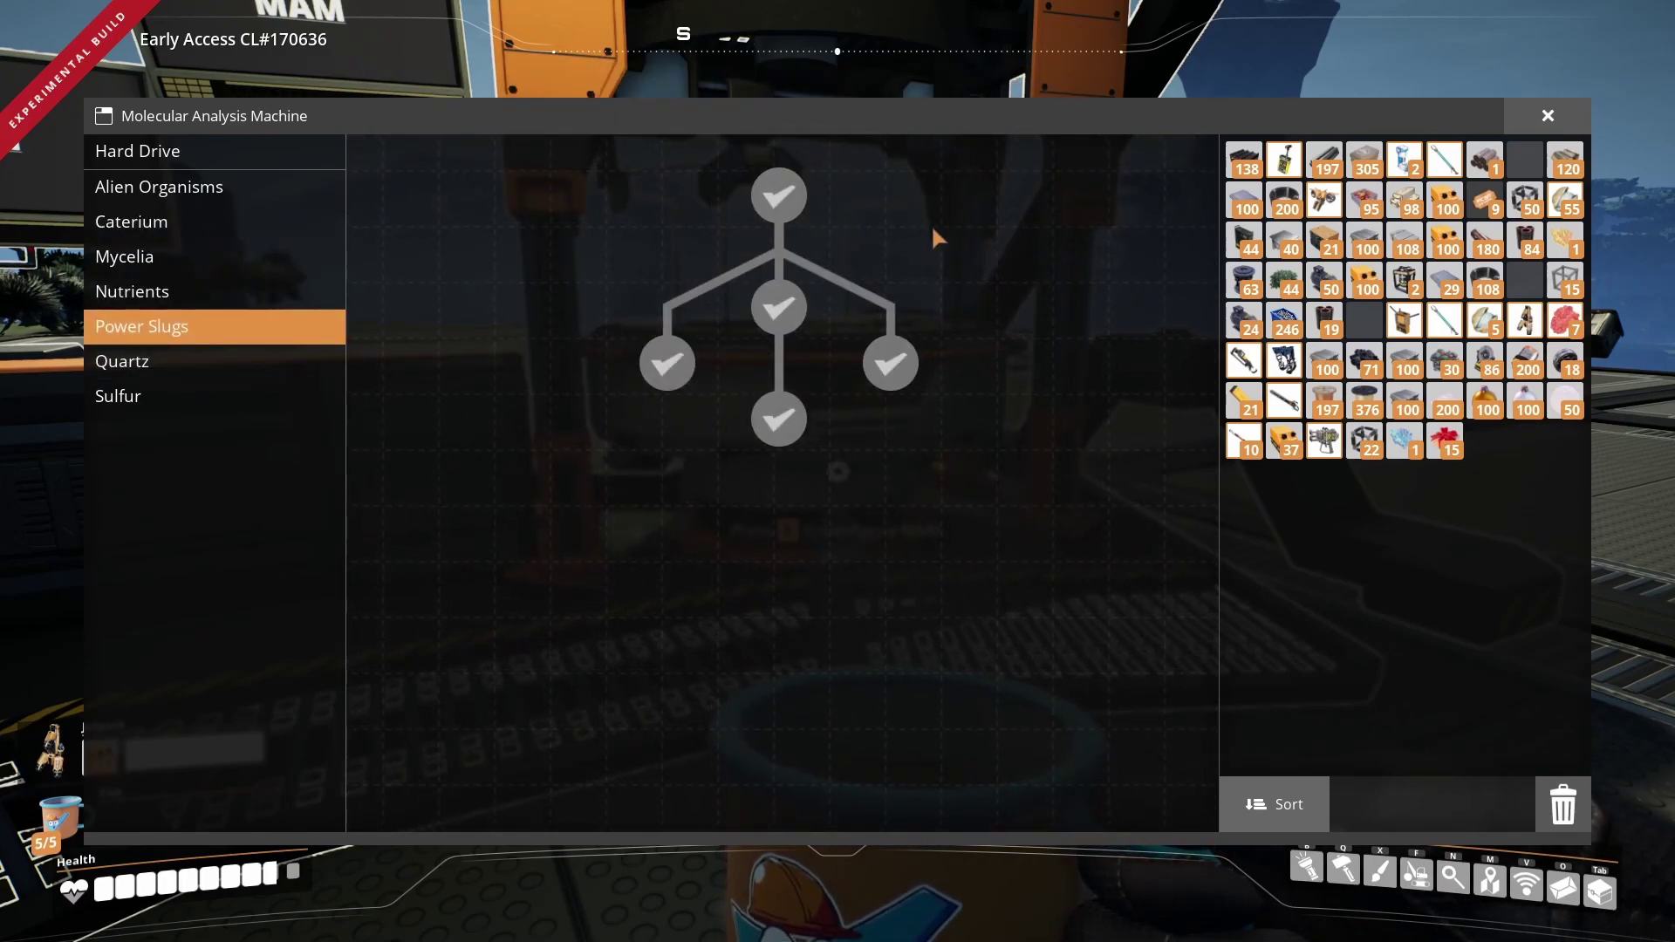
pyautogui.moveTo(779, 197)
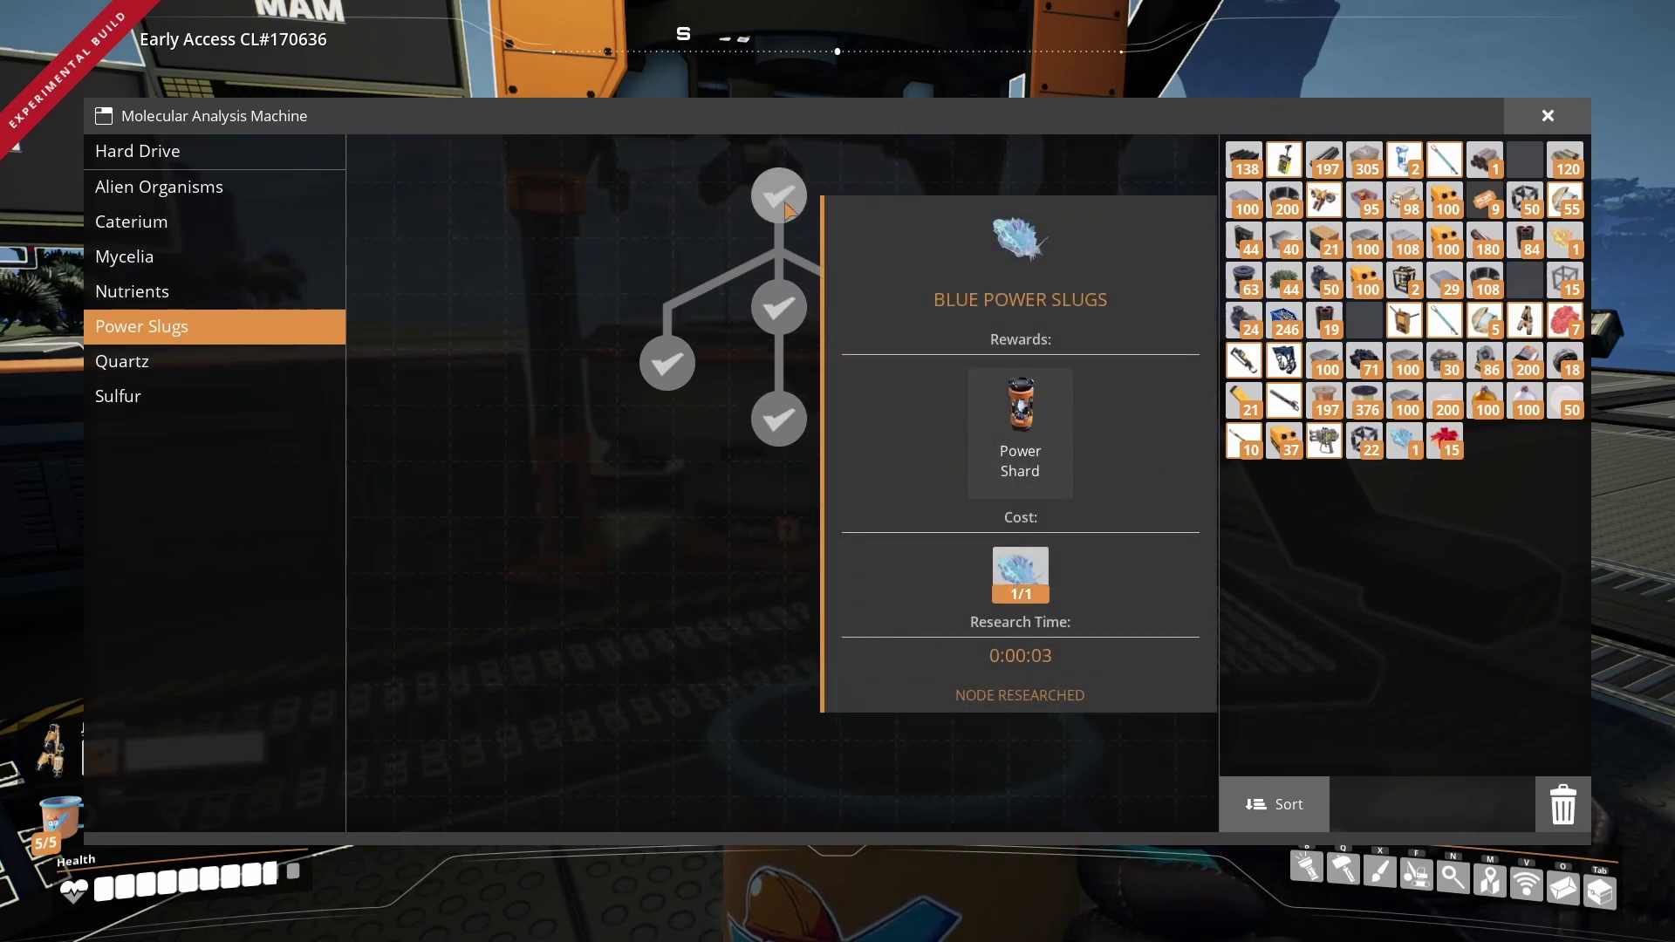
pyautogui.click(785, 207)
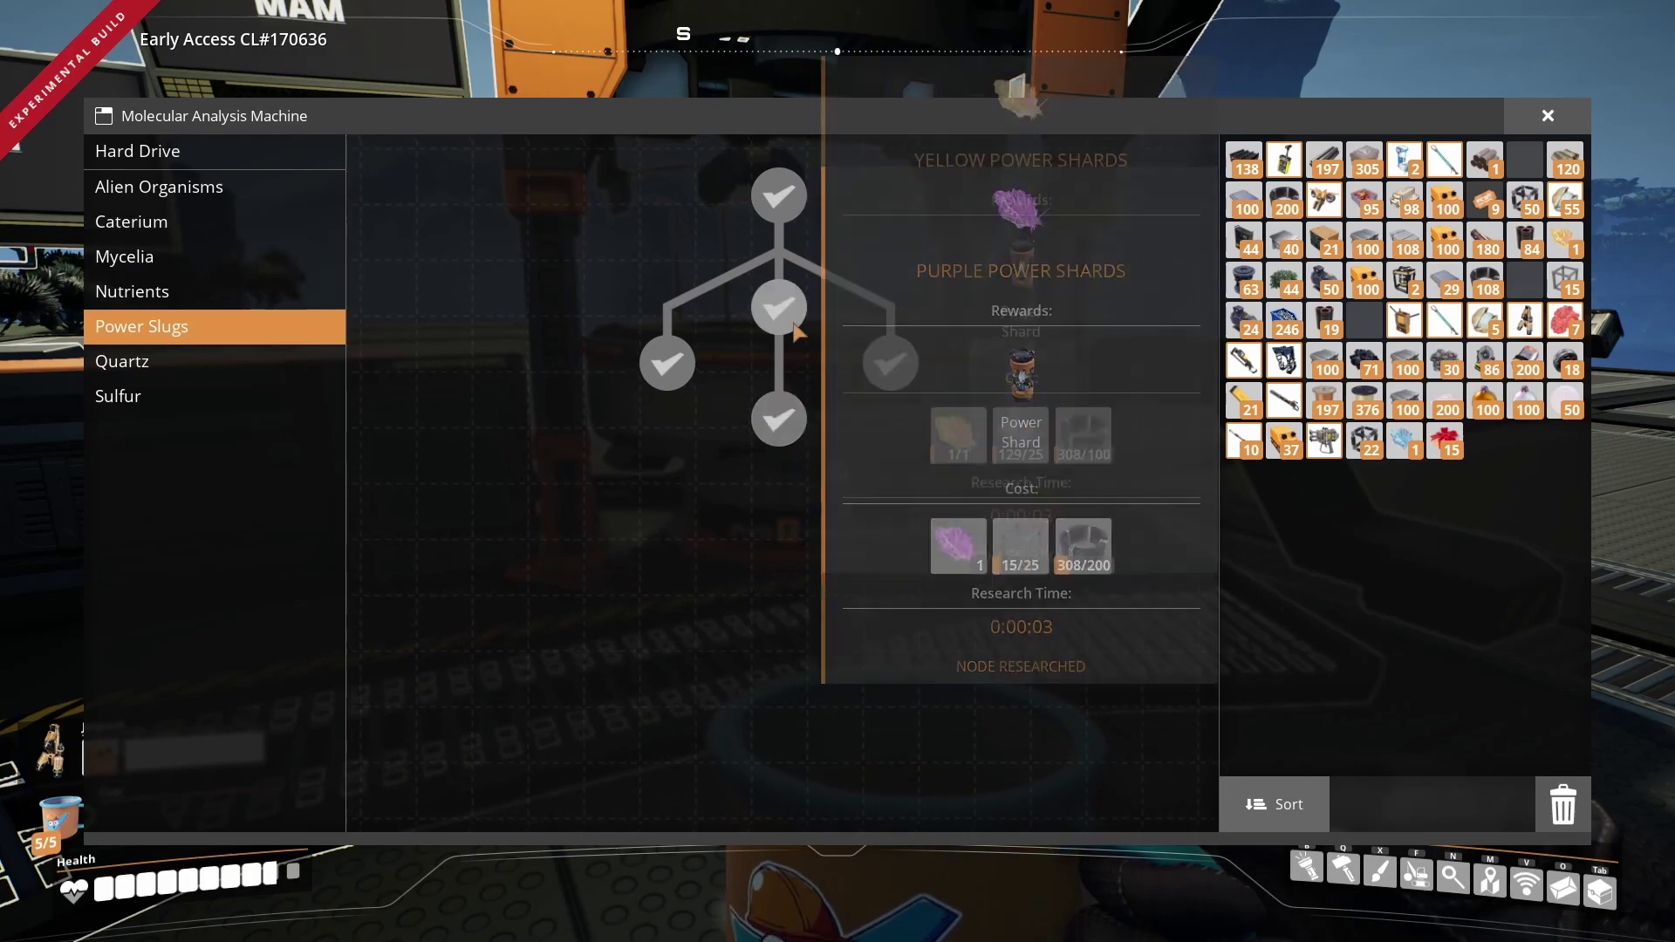
pyautogui.moveTo(779, 308)
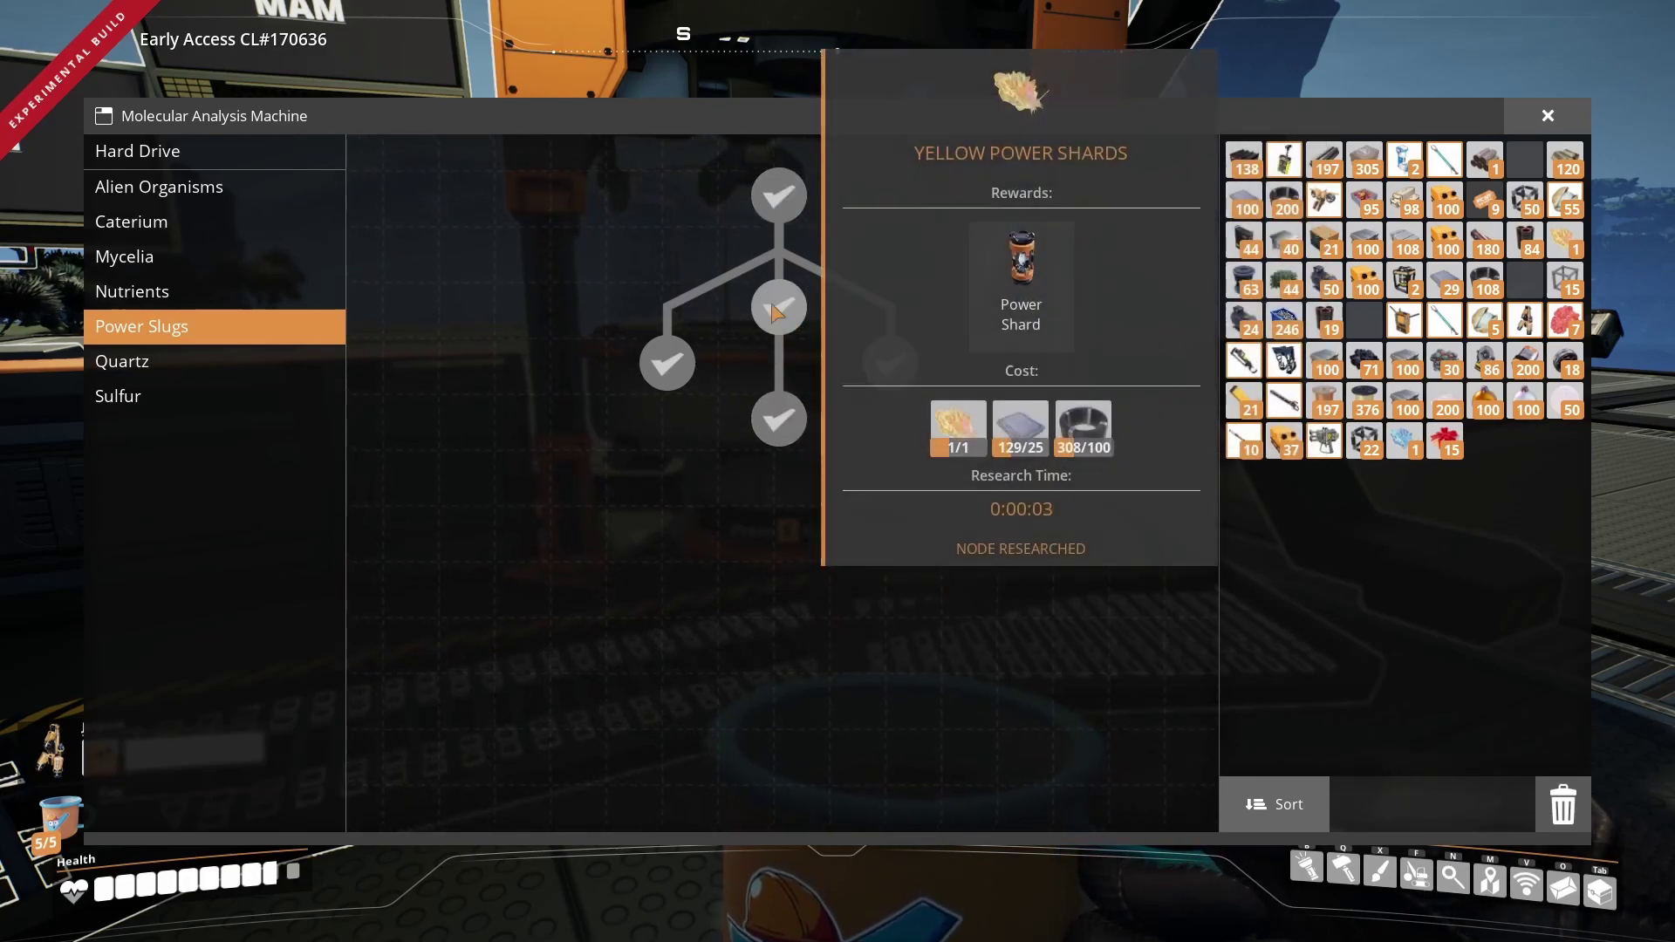
pyautogui.press('Escape')
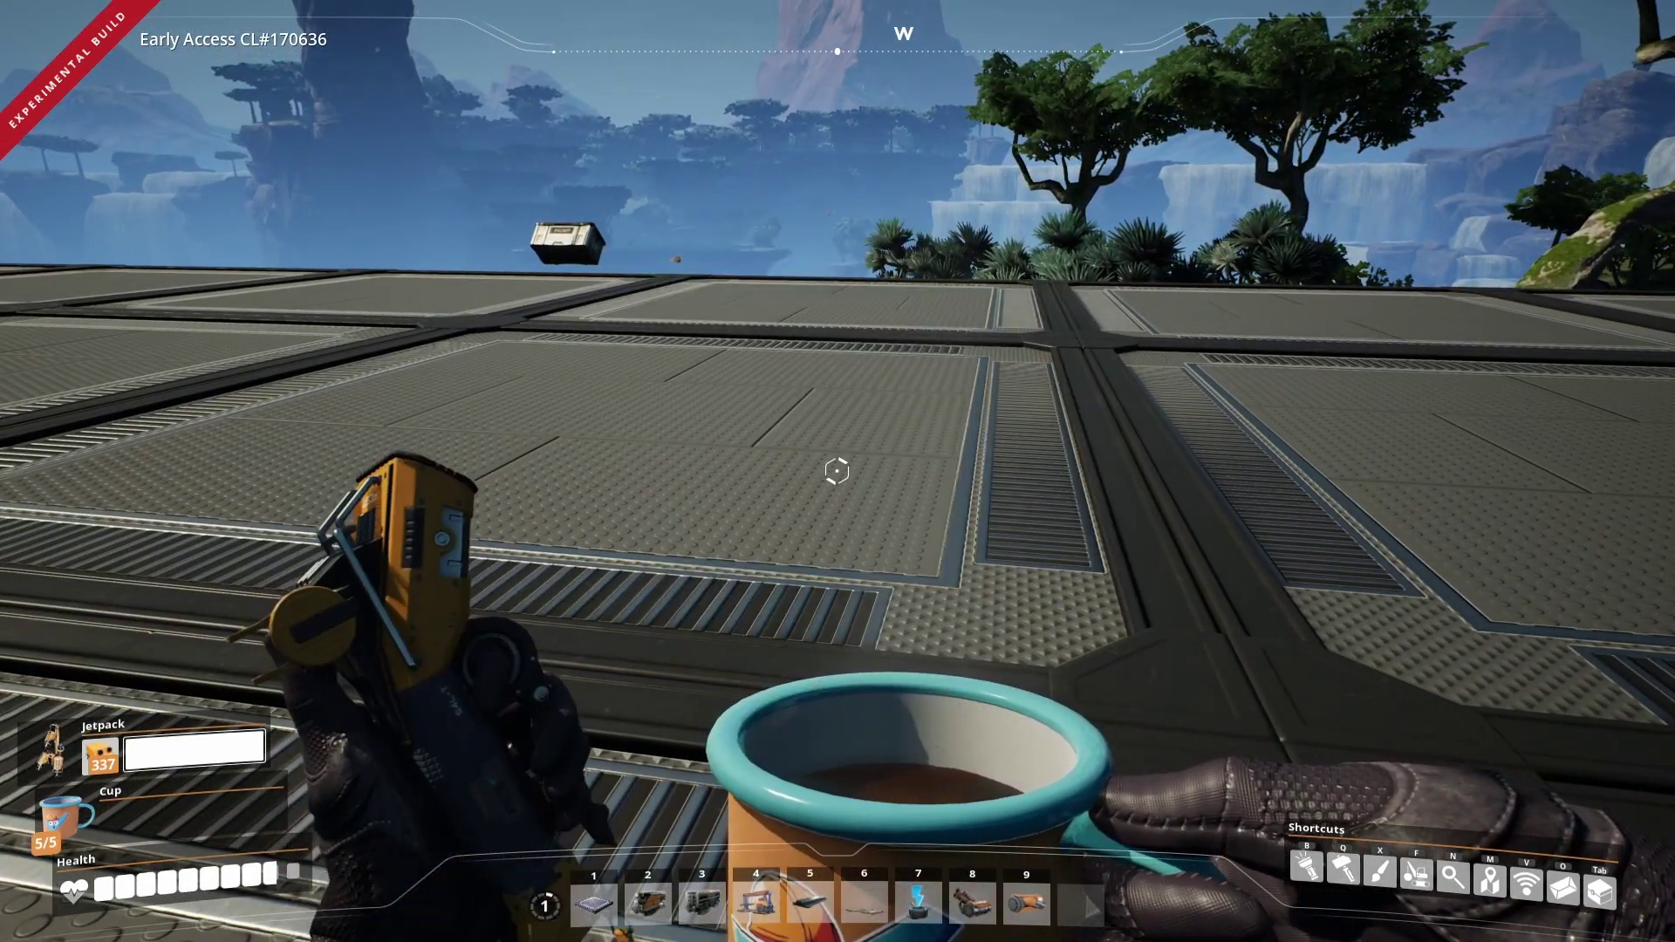
# Equip the object scanner and change its target from Power Slugs to Crash Sites.
pyautogui.rightClick(838, 472)
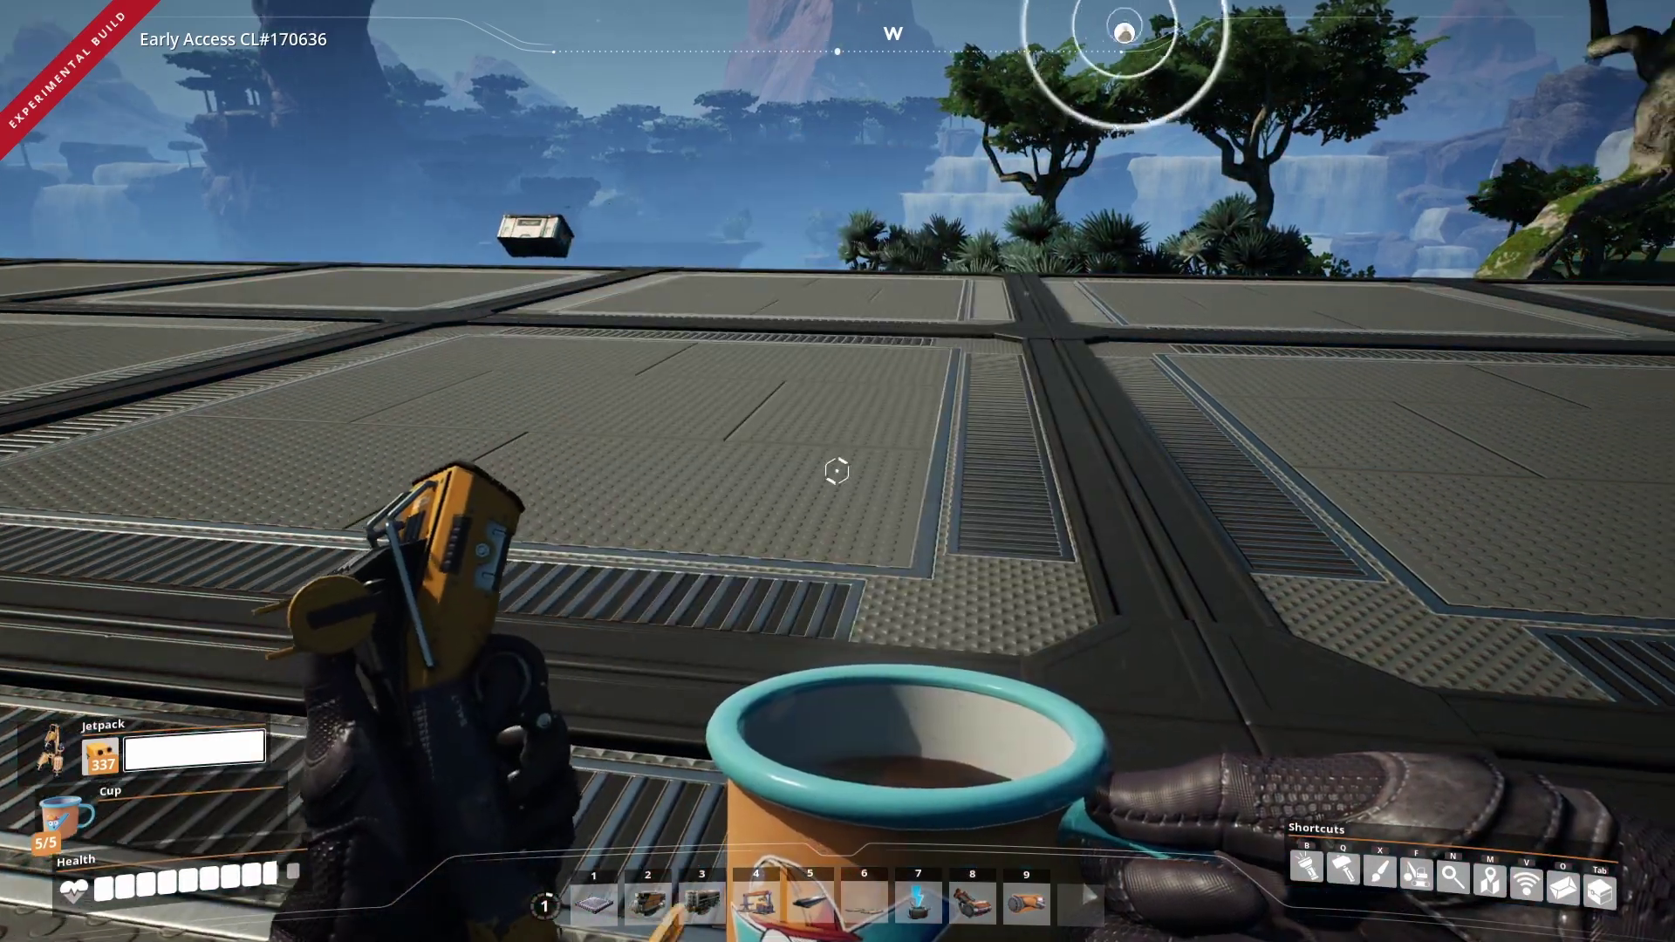
pyautogui.press('Tab')
pyautogui.press('Tab')
pyautogui.scroll(-2, 837, 472)
pyautogui.scroll(-1, 838, 471)
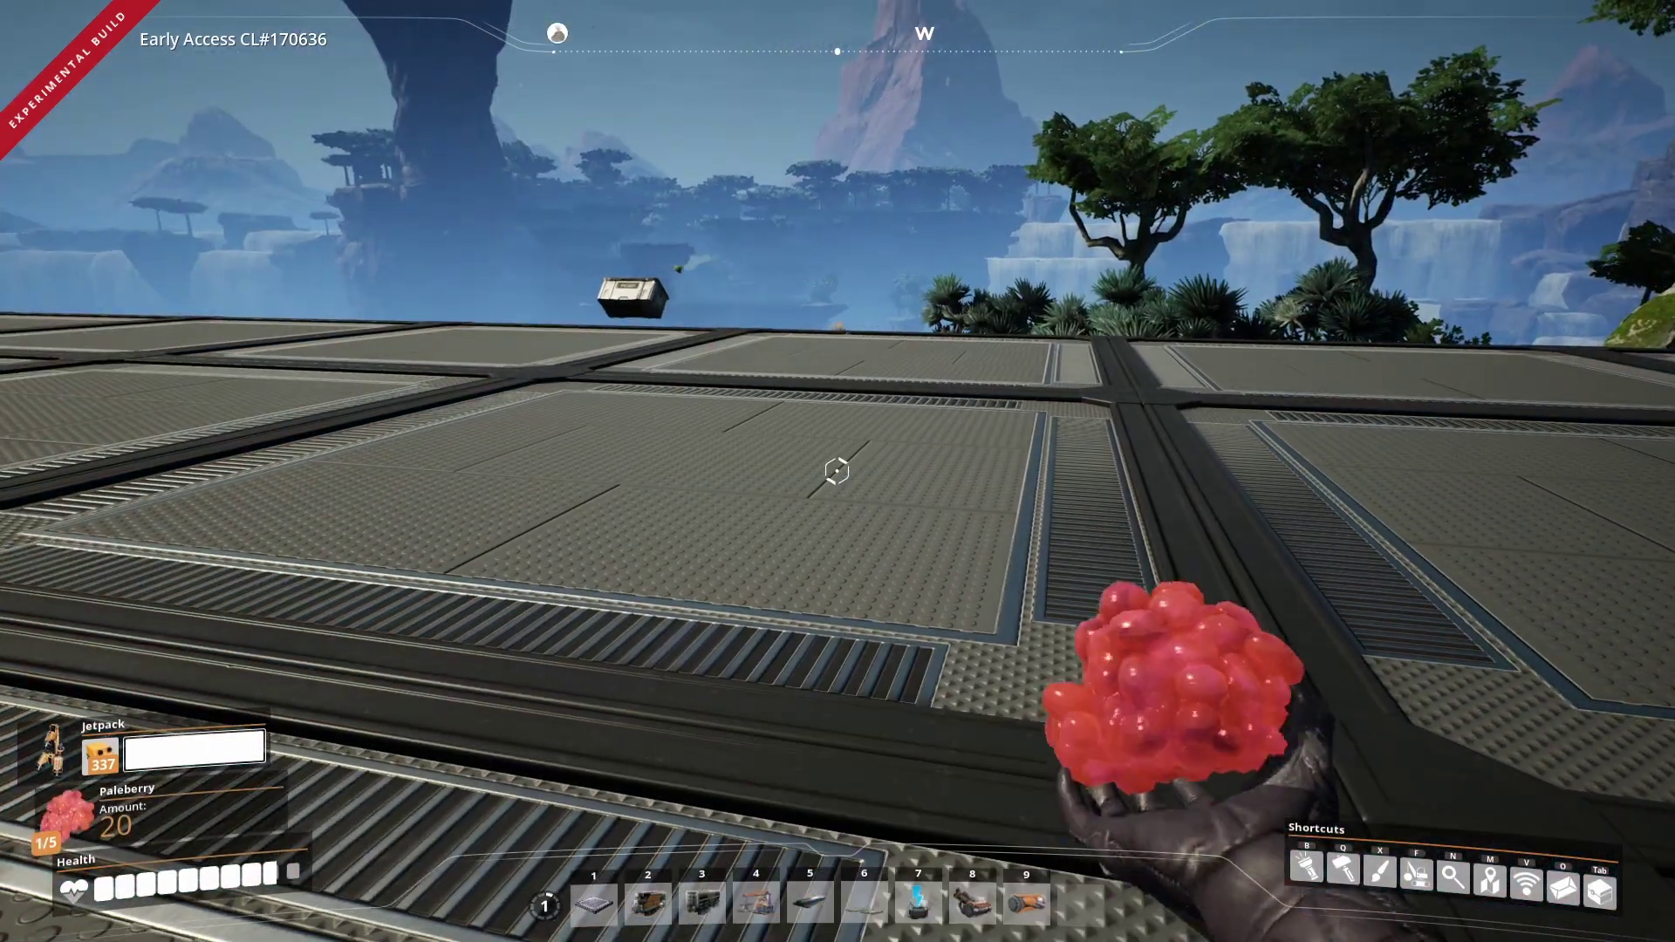
pyautogui.scroll(-2, 837, 471)
pyautogui.scroll(-1, 838, 471)
pyautogui.scroll(-1, 837, 472)
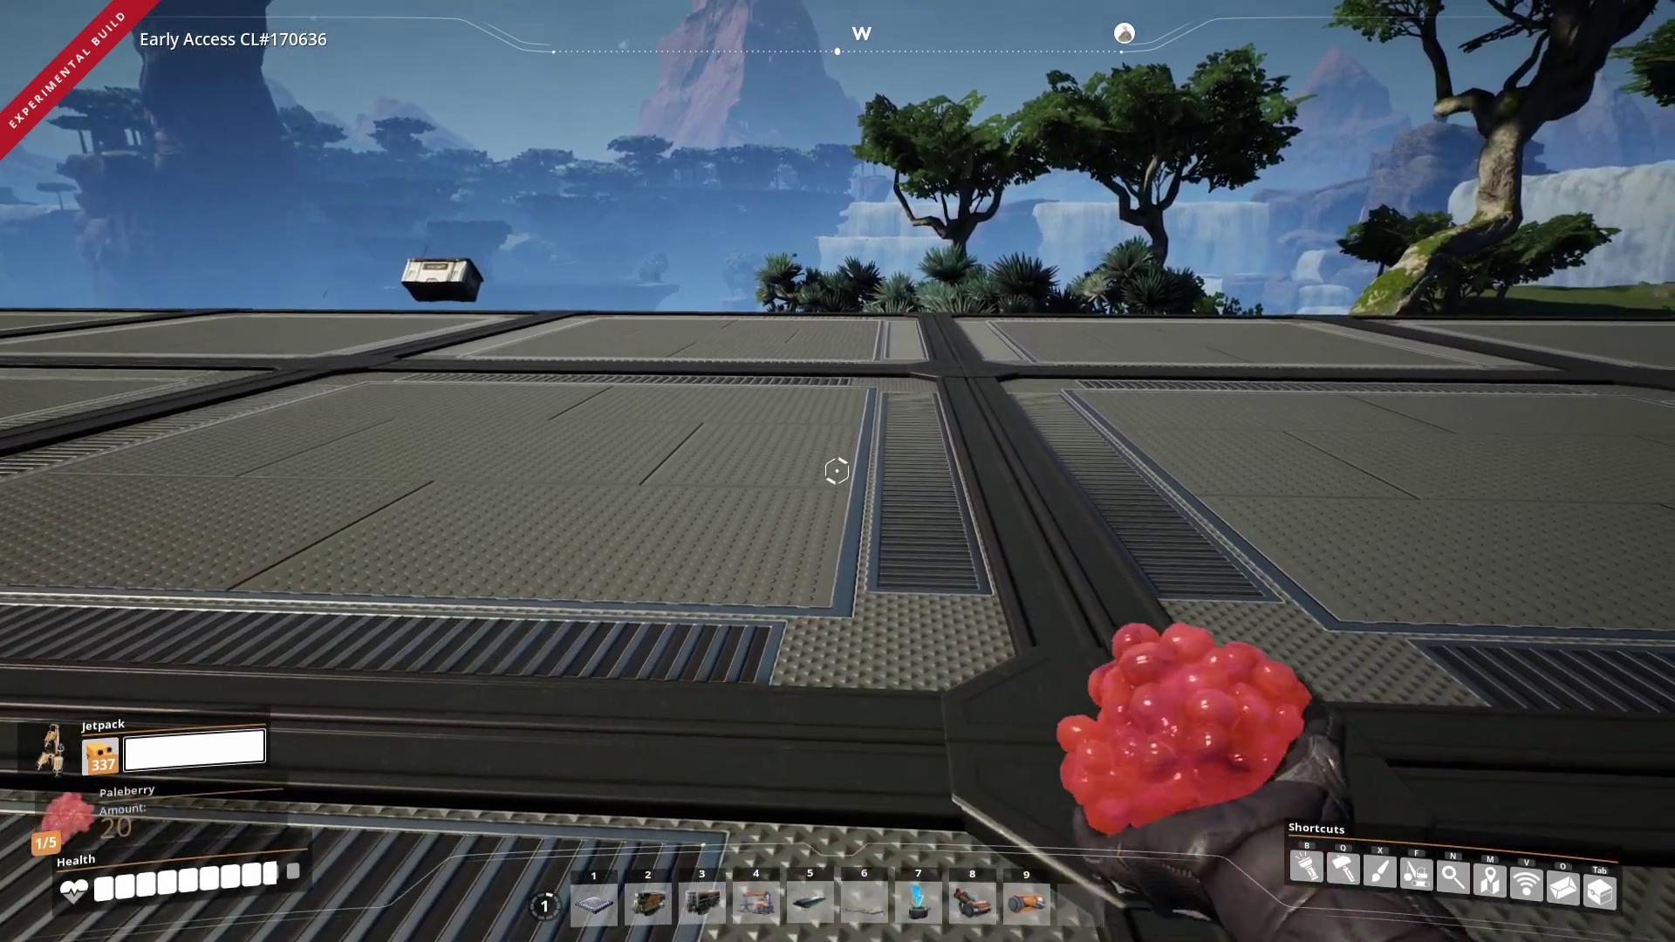
pyautogui.scroll(-1, 839, 471)
pyautogui.scroll(-1, 838, 472)
pyautogui.scroll(-1, 838, 472)
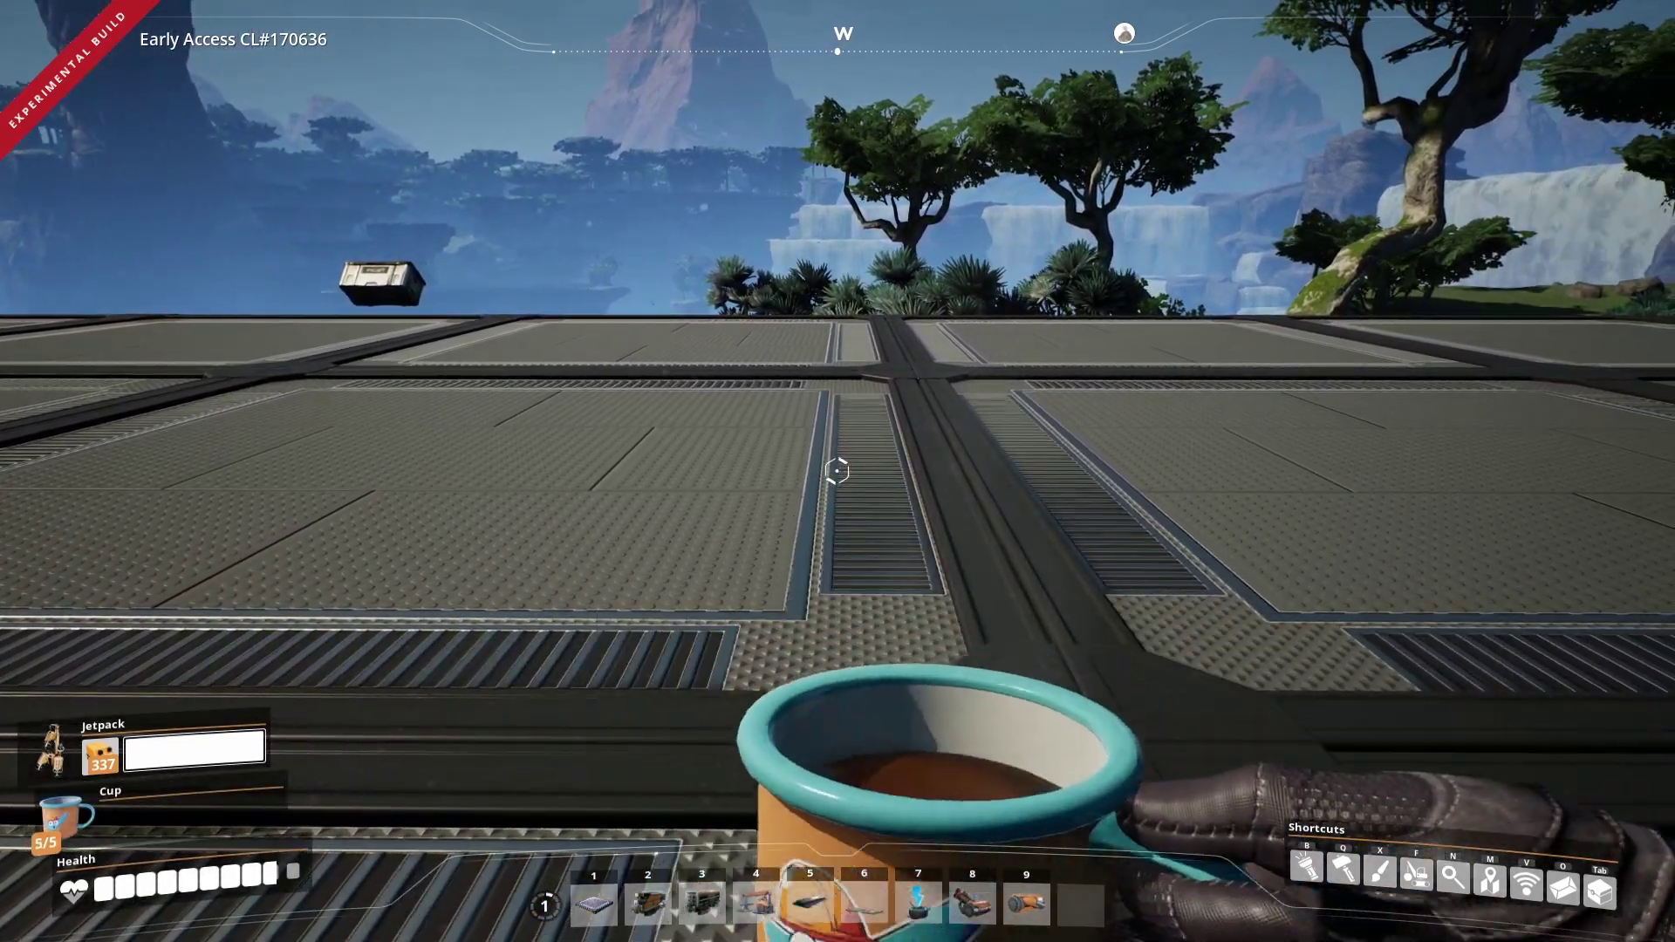
pyautogui.press('Tab')
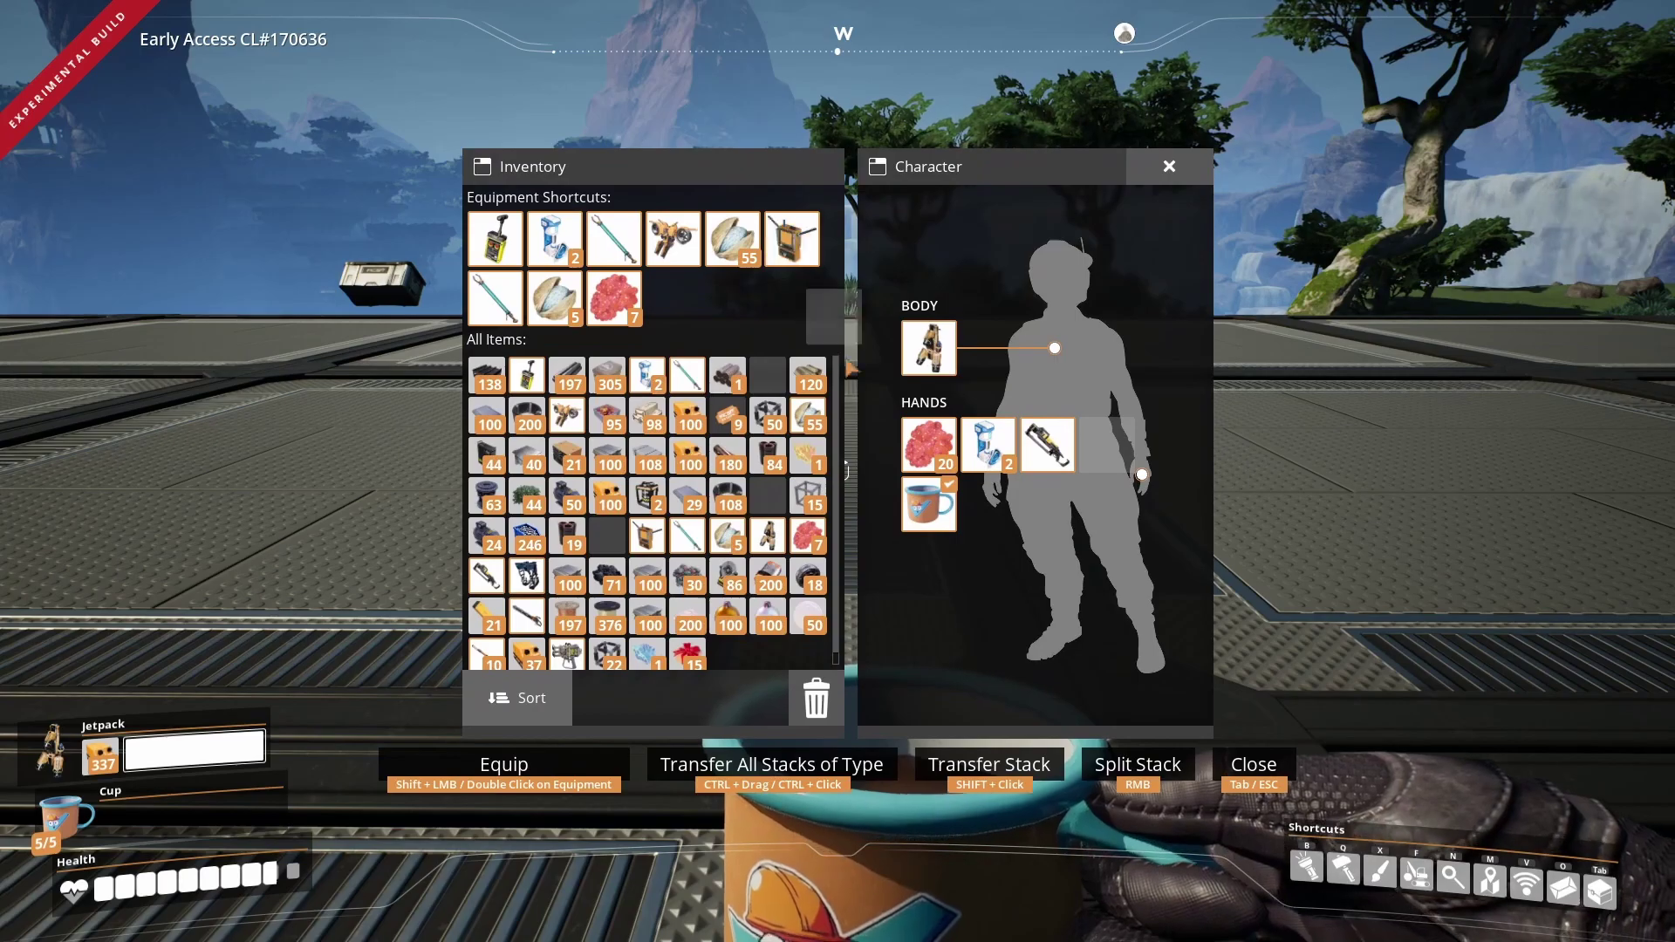
pyautogui.press('Tab')
pyautogui.scroll(-1, 838, 471)
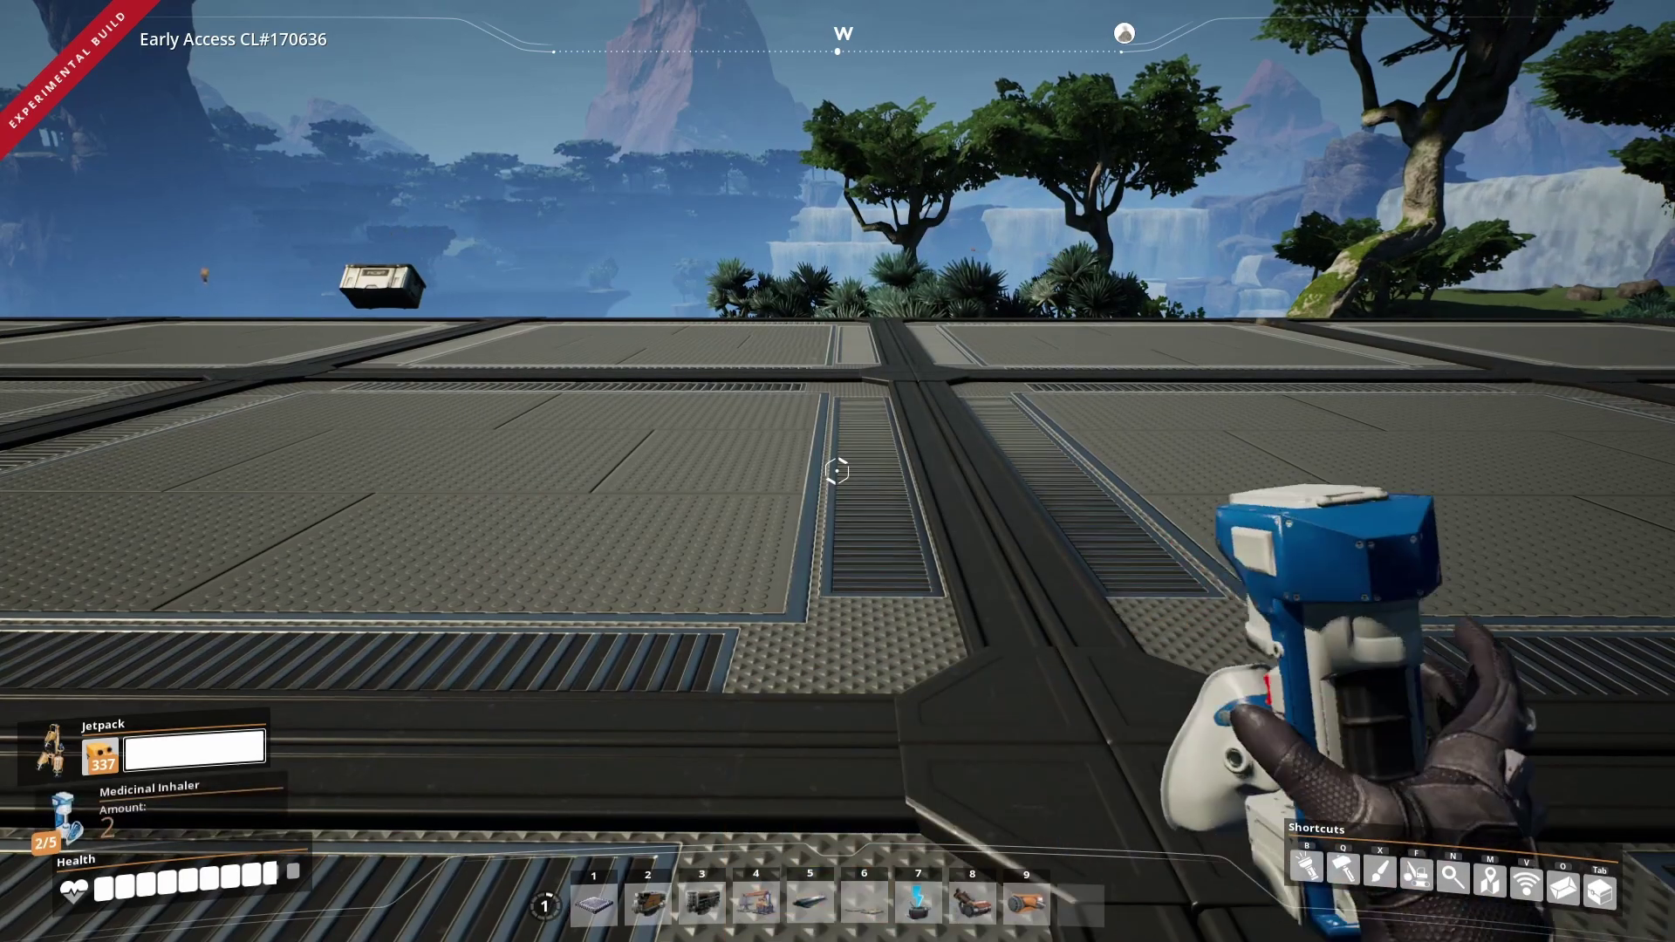
pyautogui.scroll(-1, 837, 471)
pyautogui.scroll(-1, 838, 471)
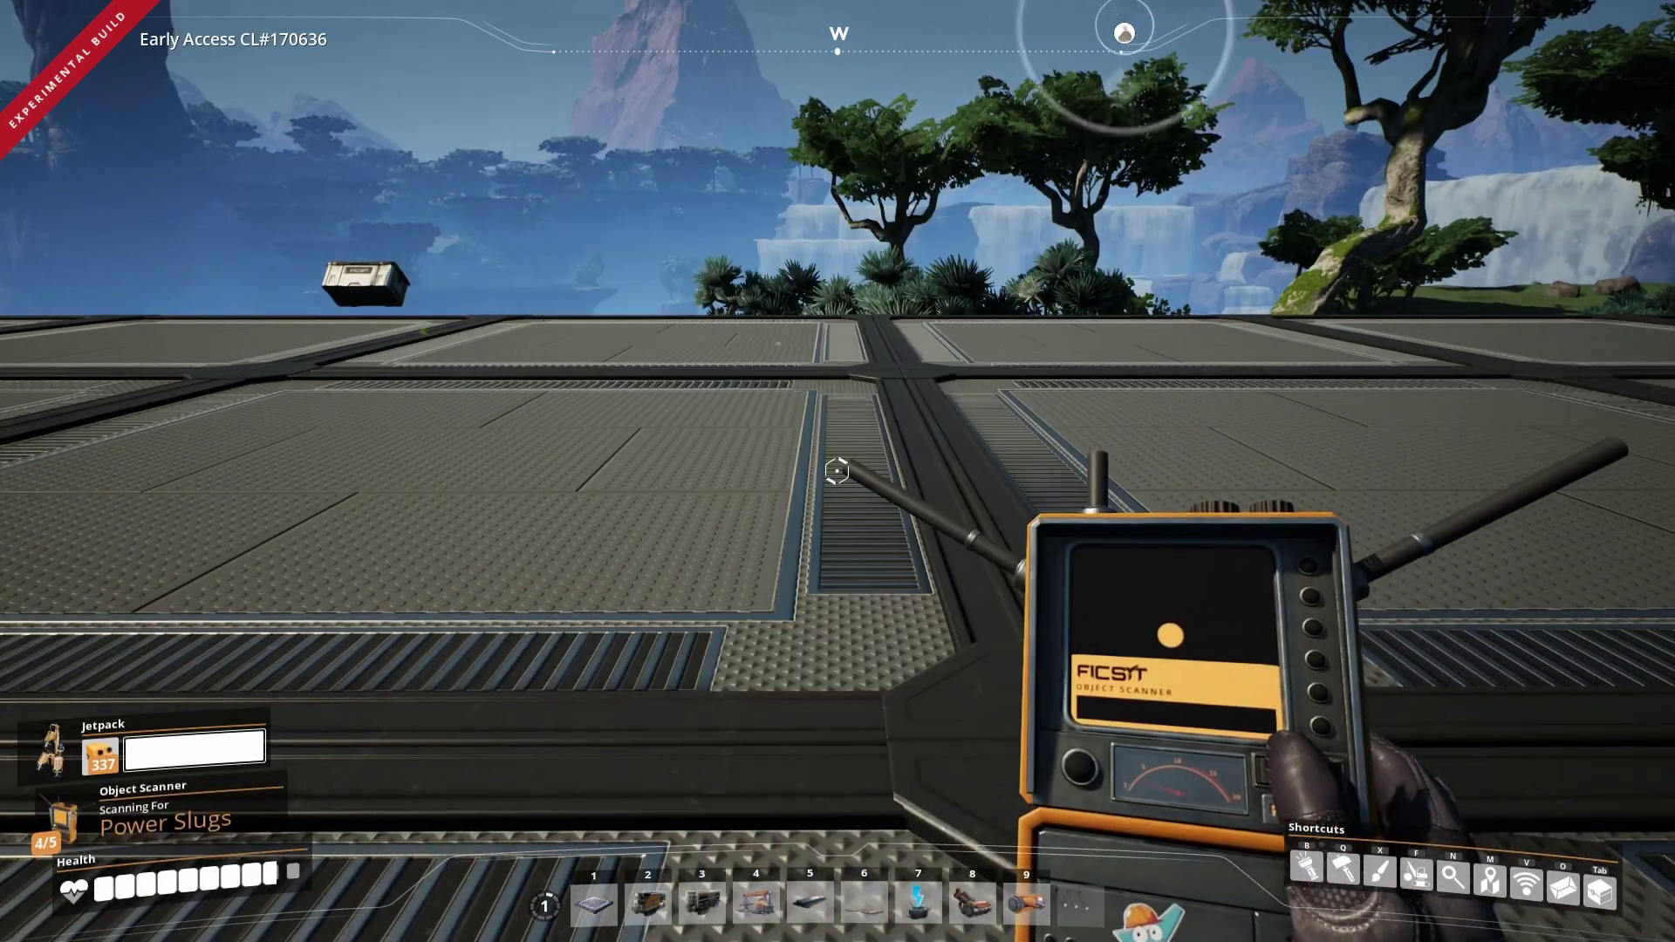
pyautogui.rightClick(838, 472)
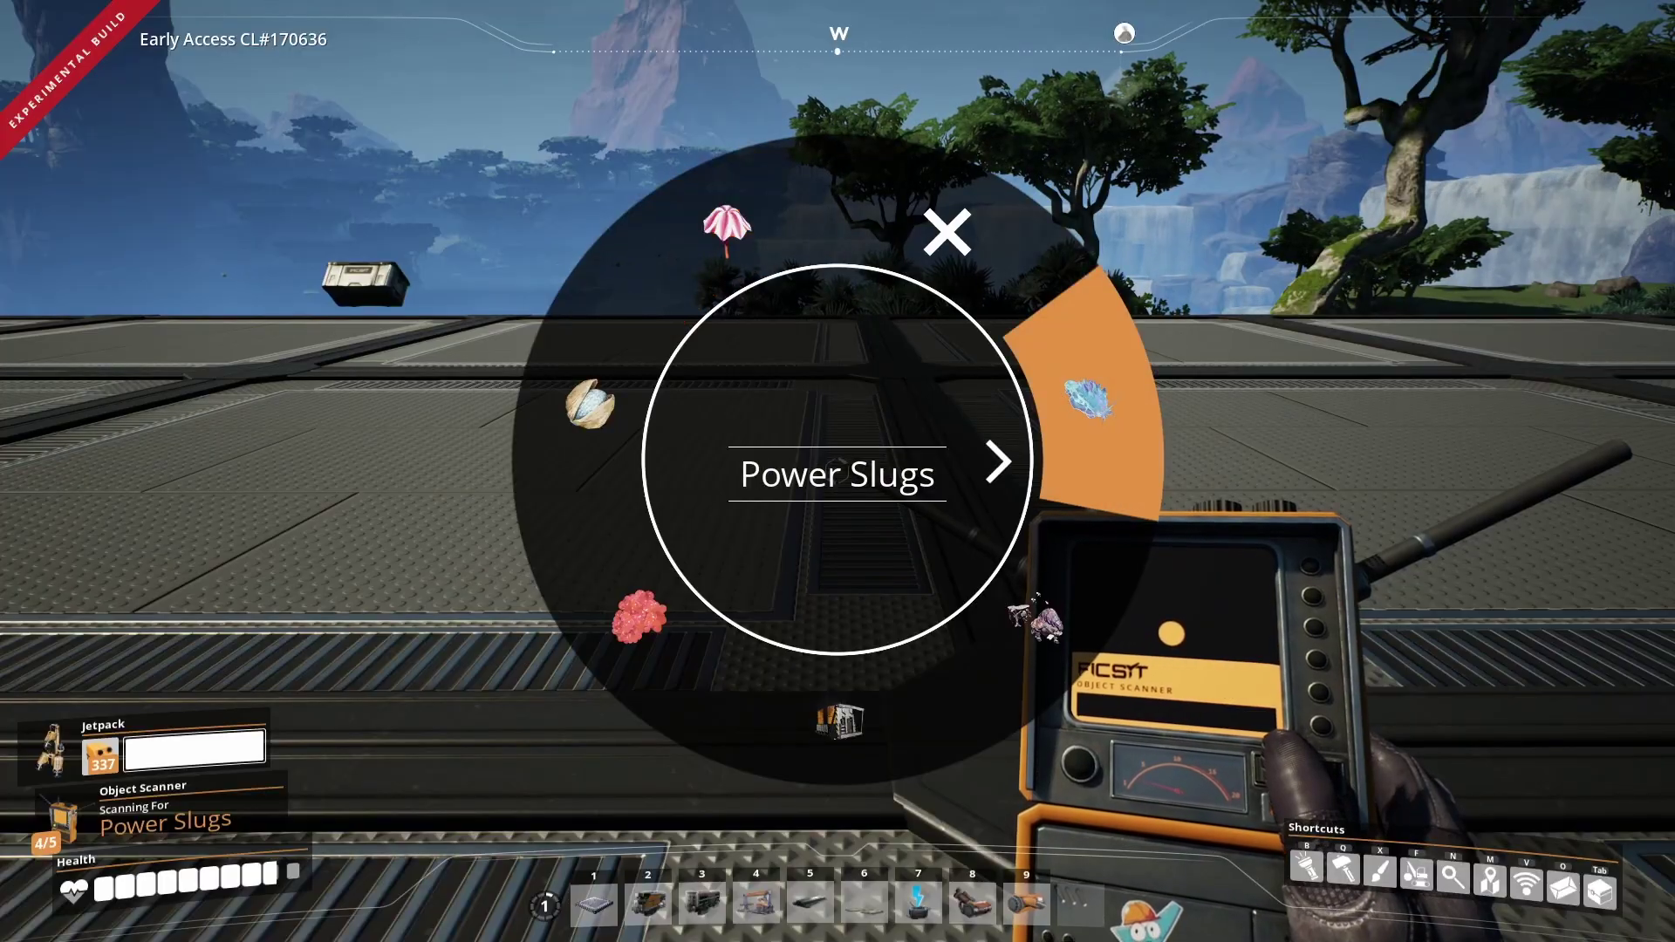
pyautogui.click(838, 472)
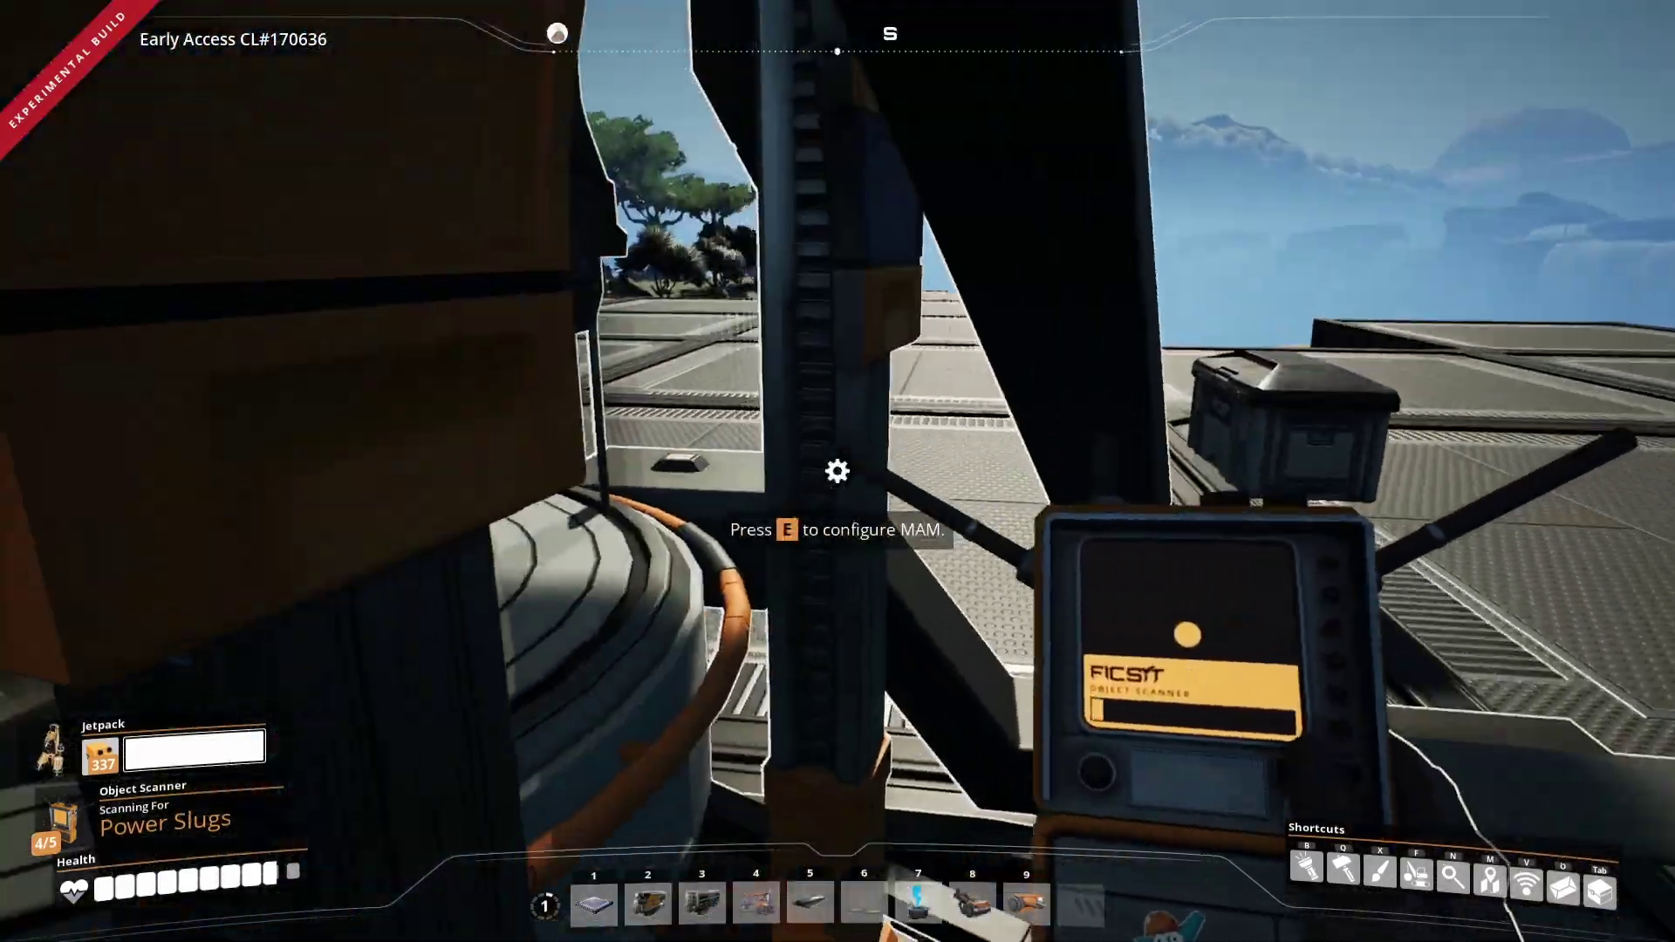
pyautogui.rightClick(839, 472)
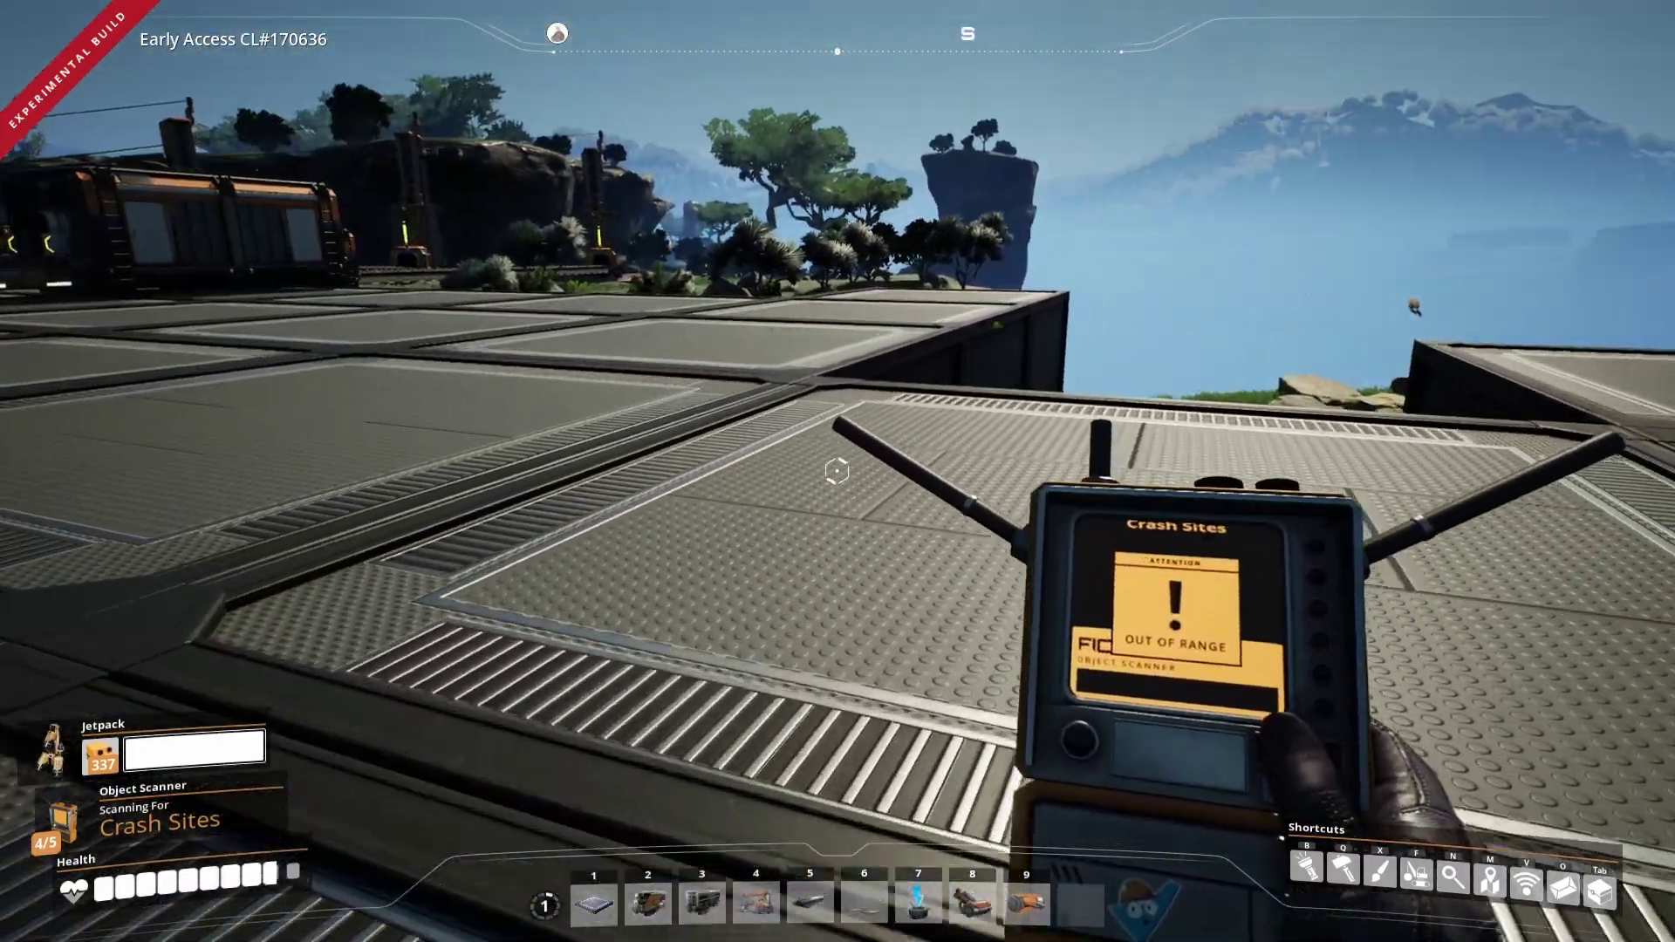
# Open and dismiss the scanner target wheel twice, keeping Crash Sites, and check the inventory.
pyautogui.rightClick(838, 472)
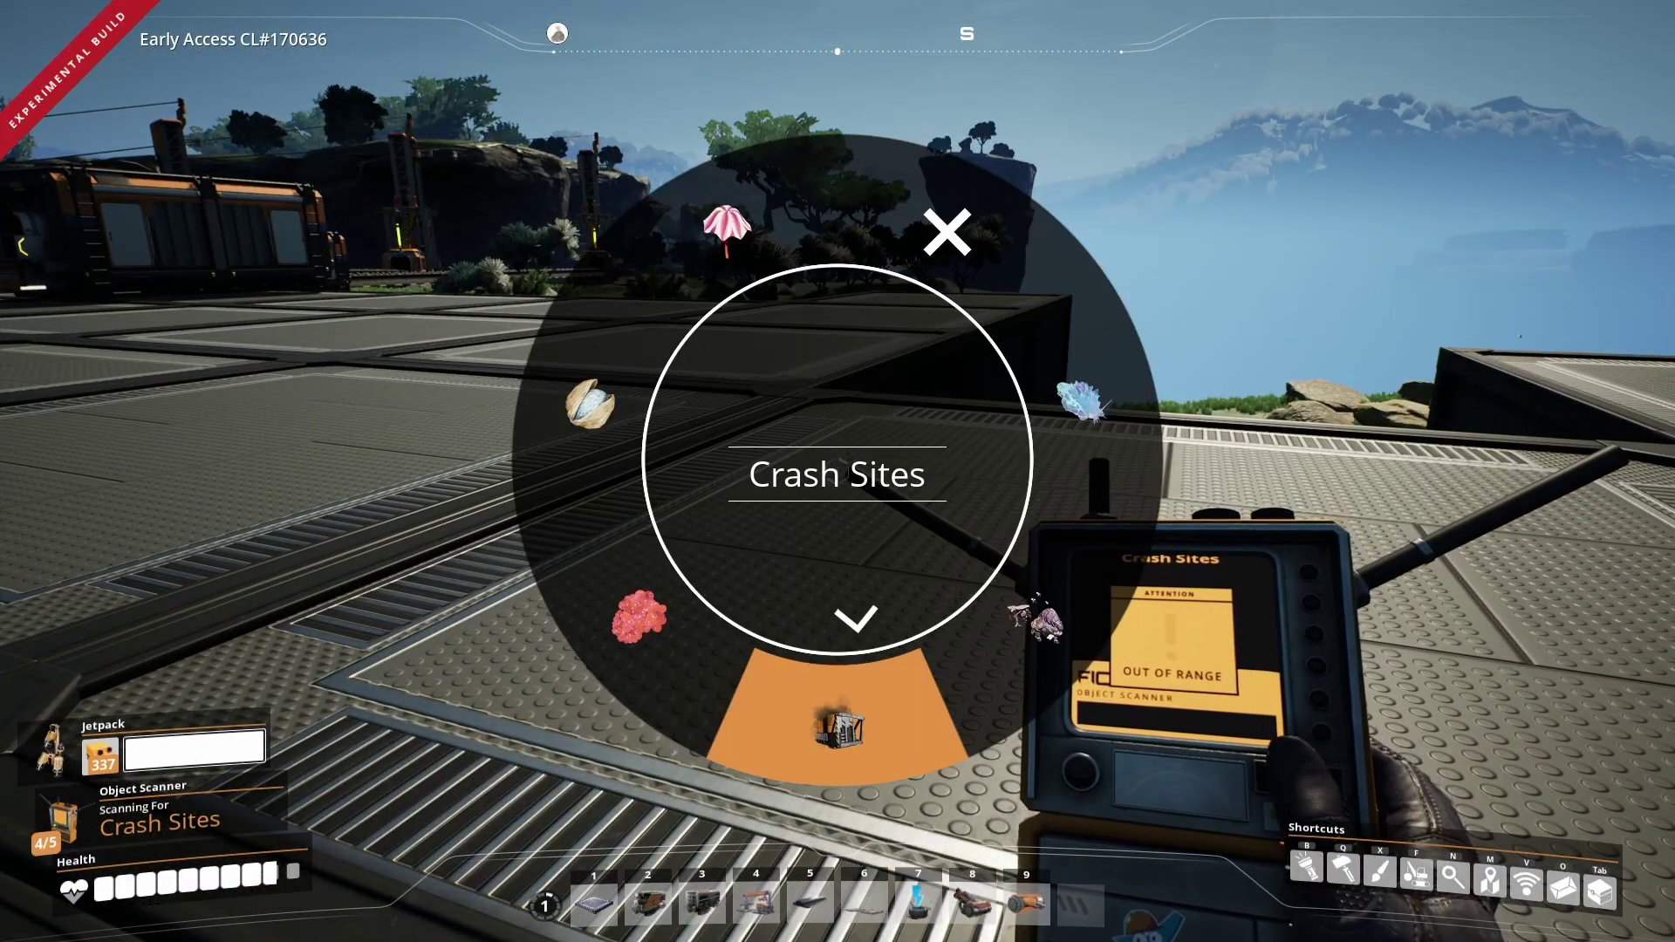
pyautogui.click(839, 471)
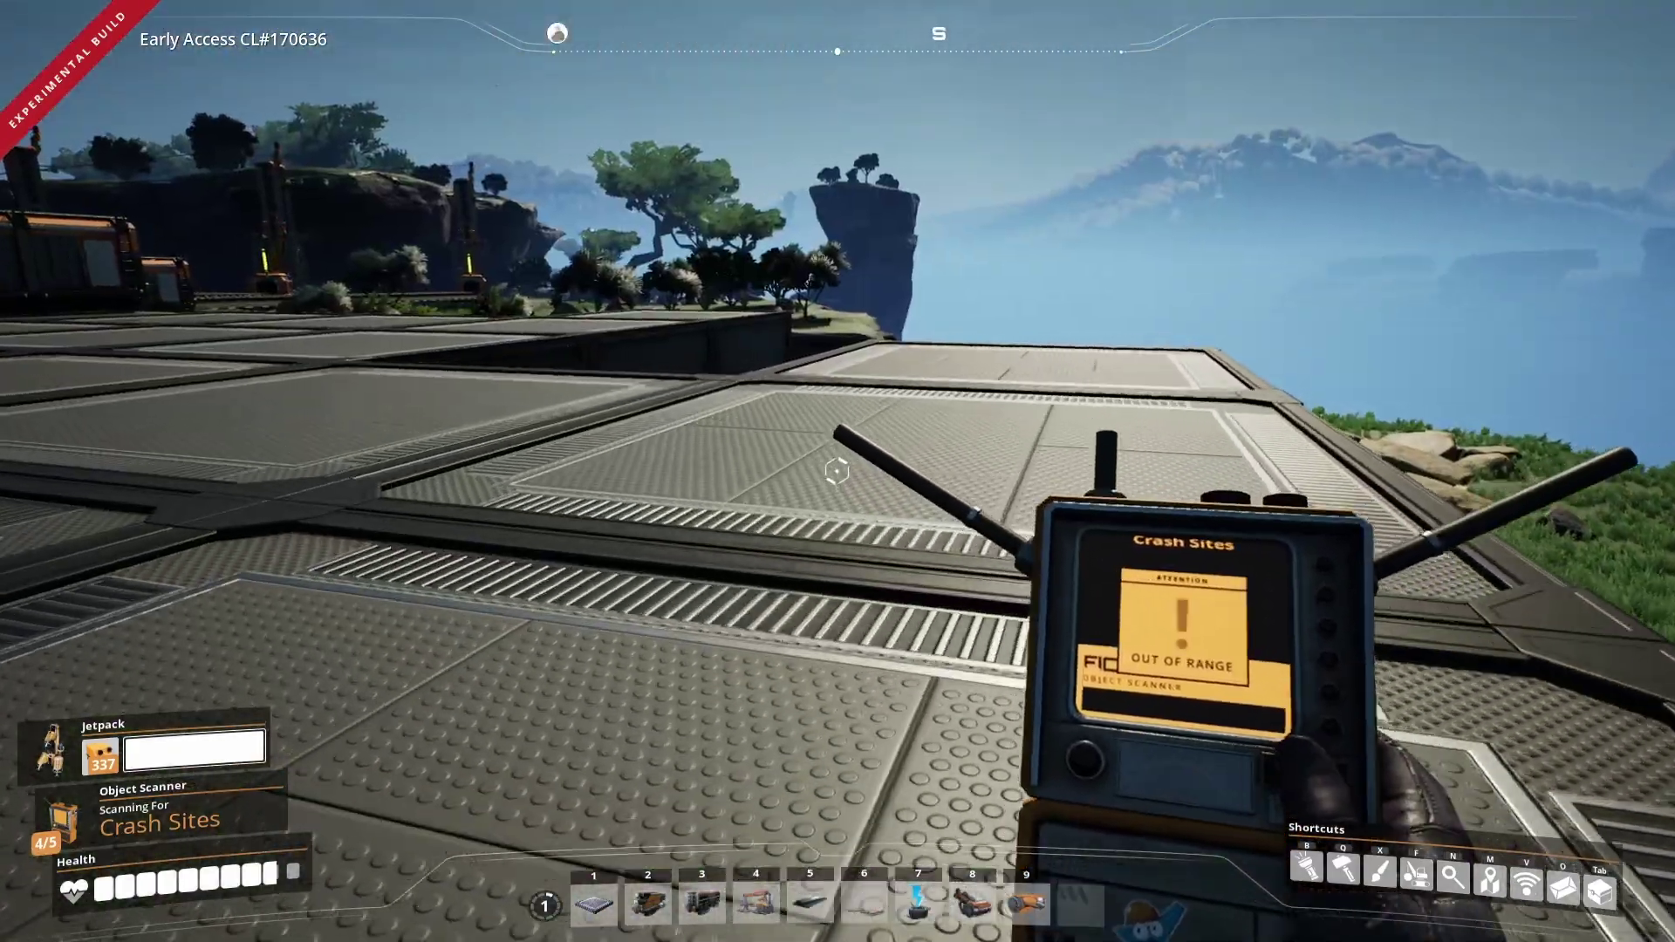
pyautogui.rightClick(837, 471)
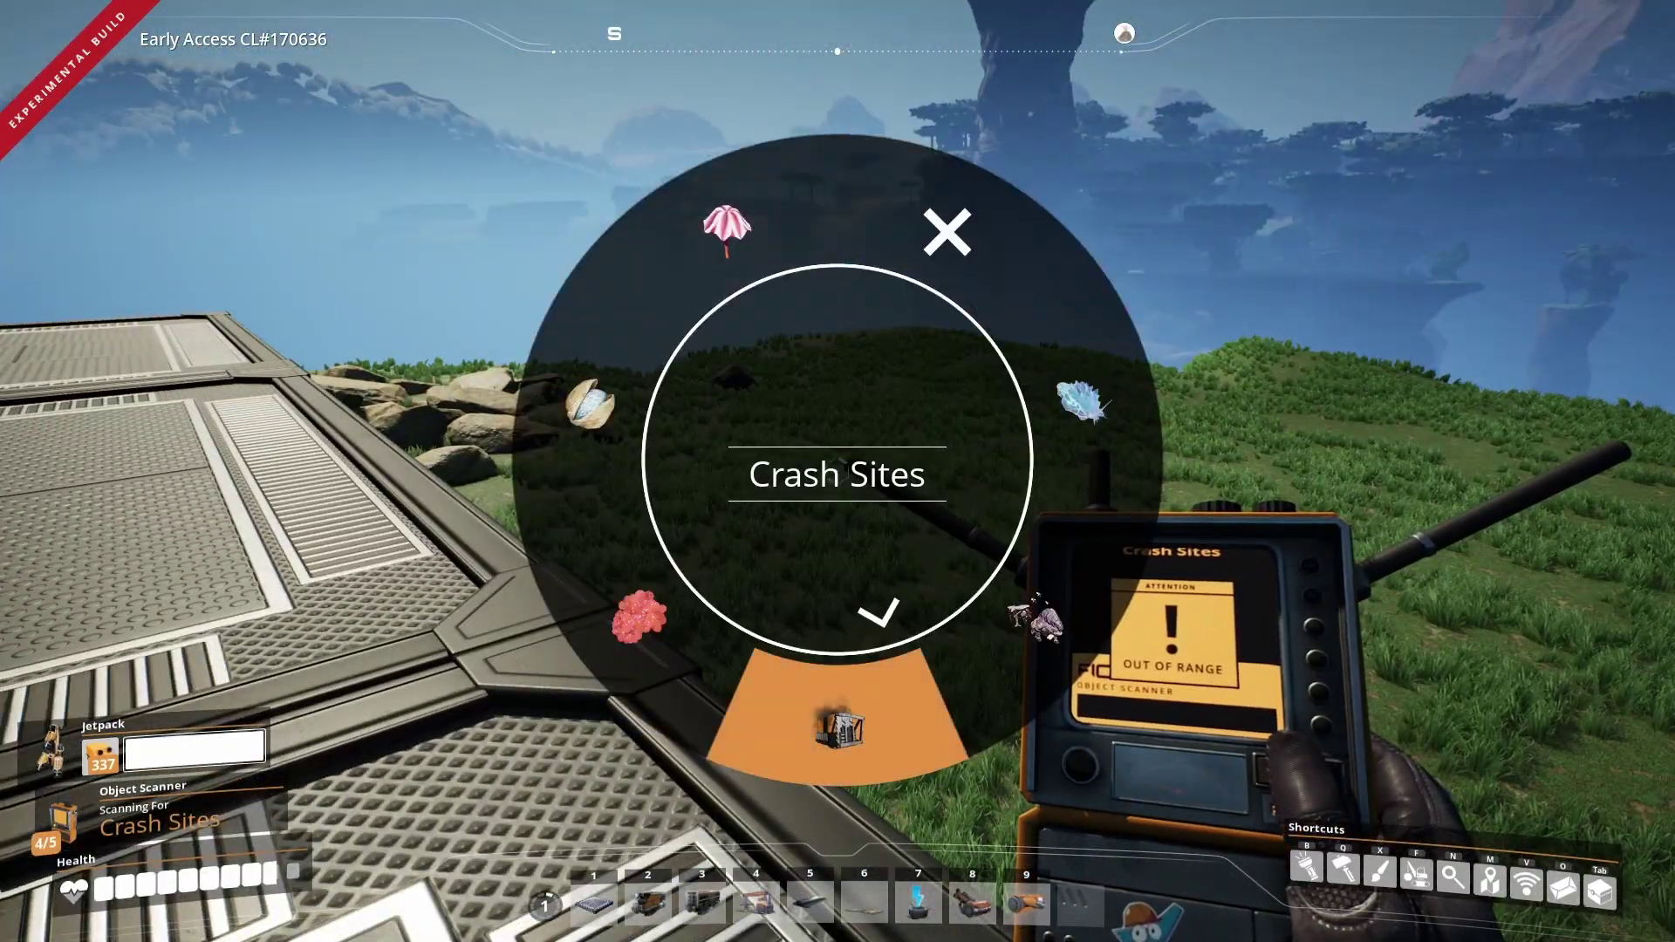
pyautogui.click(837, 471)
pyautogui.press('Tab')
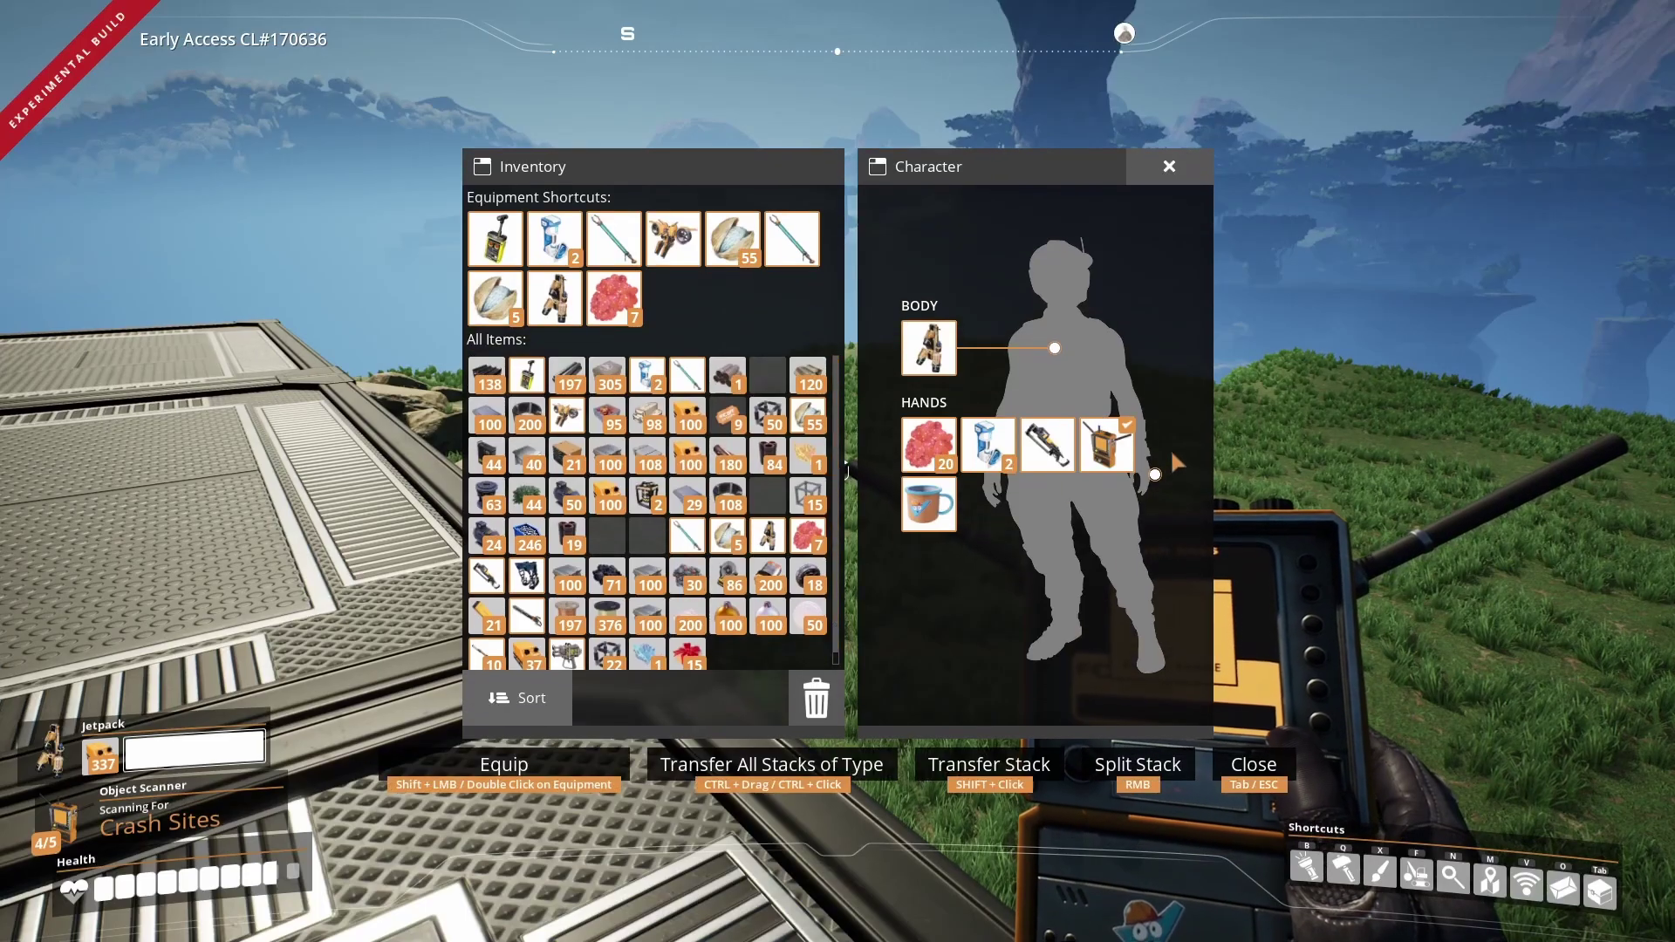
pyautogui.press('Tab')
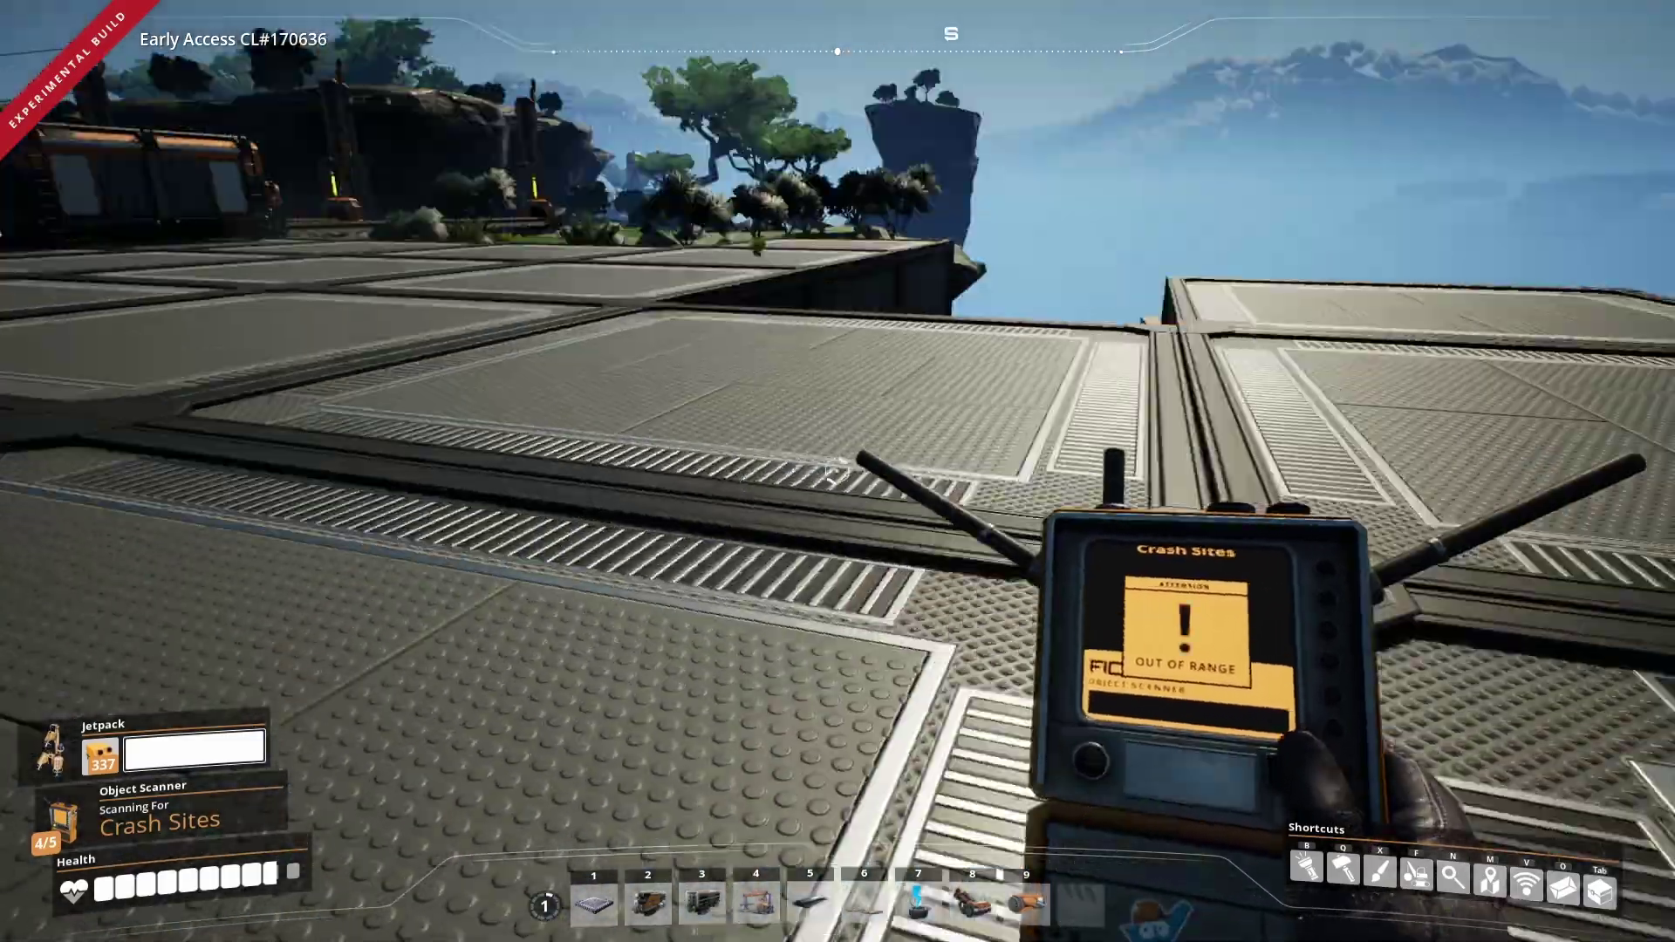
# Select Power Slugs on the scanner wheel, then reopen the wheel and cancel.
pyautogui.rightClick(836, 471)
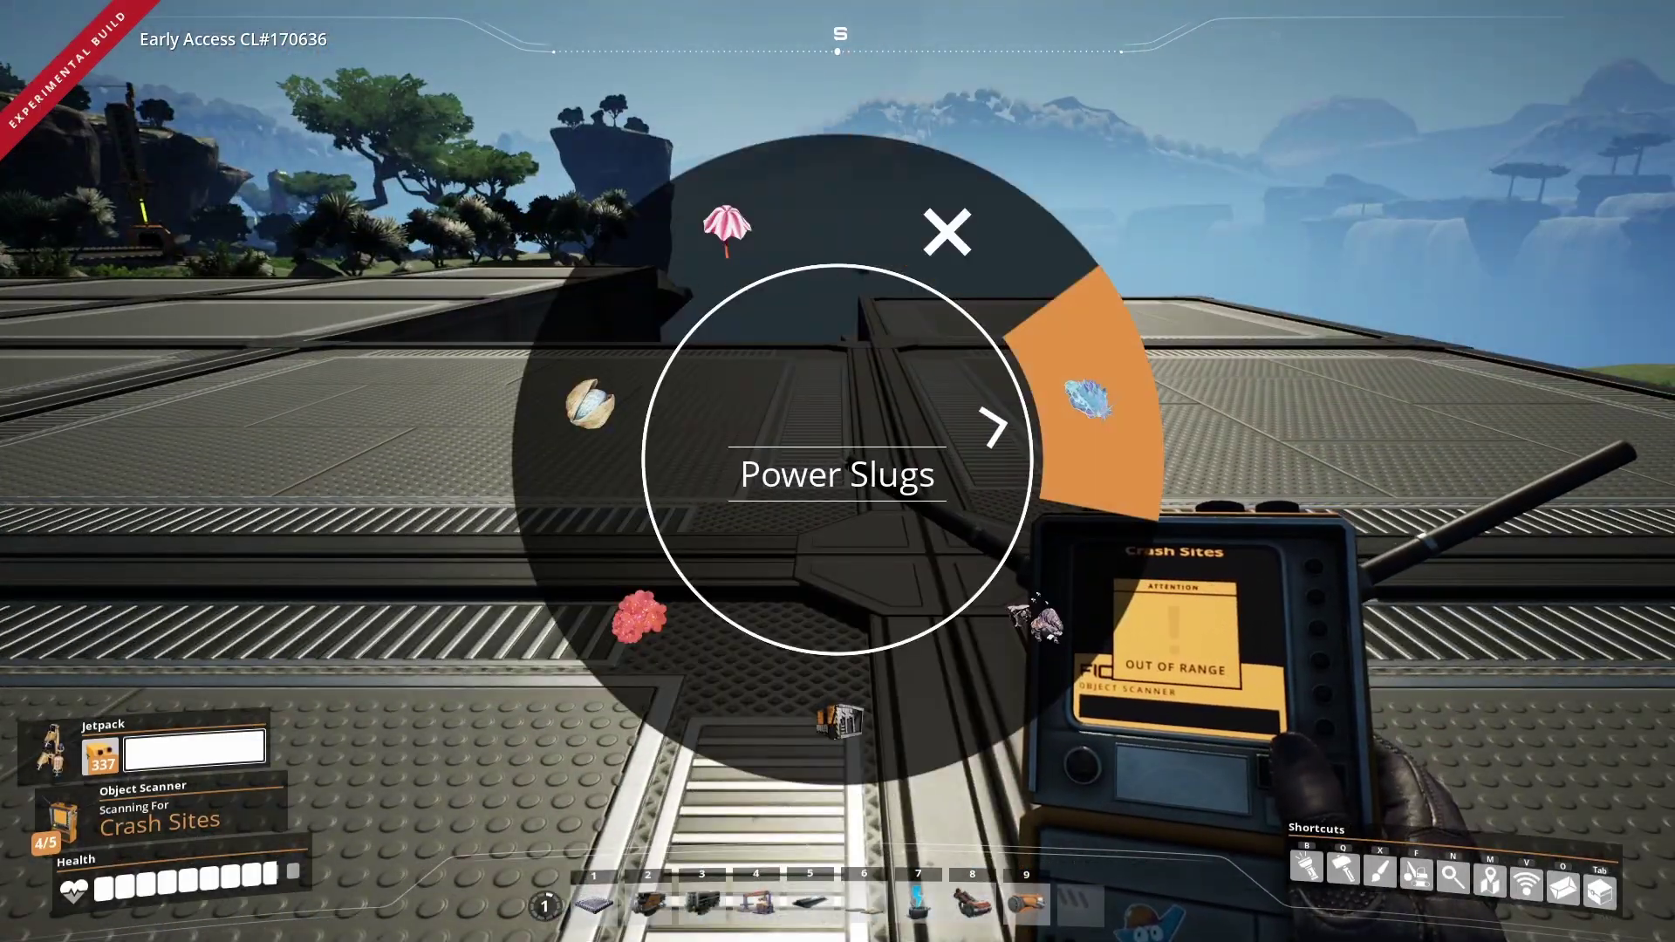
pyautogui.click(837, 471)
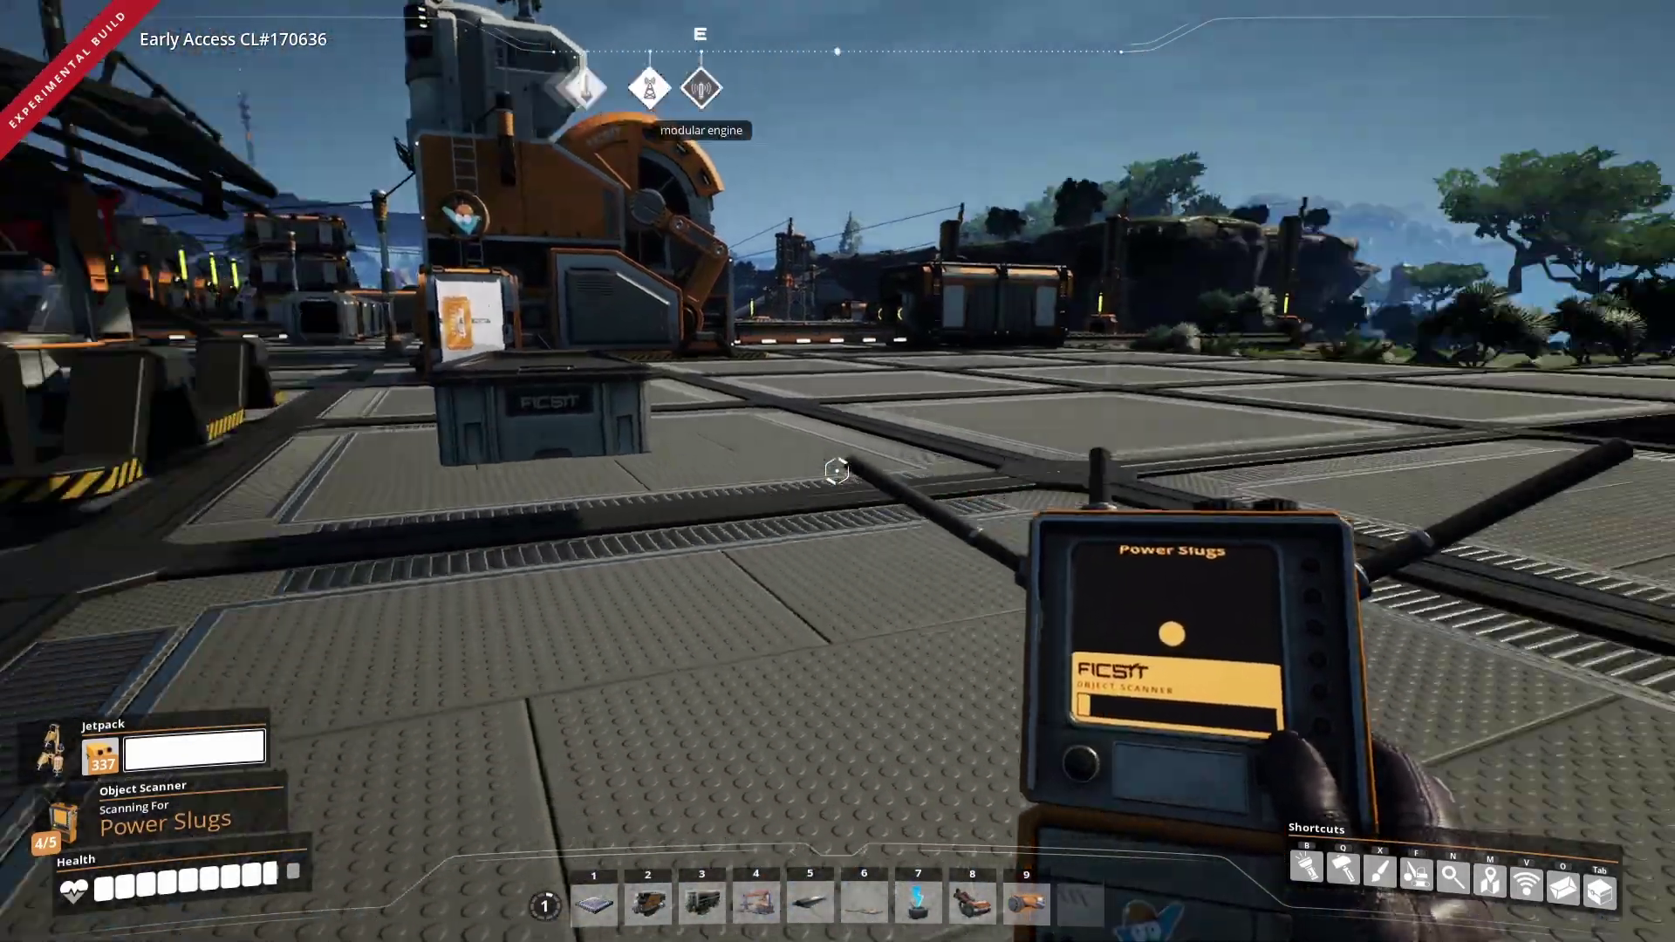
pyautogui.rightClick(835, 471)
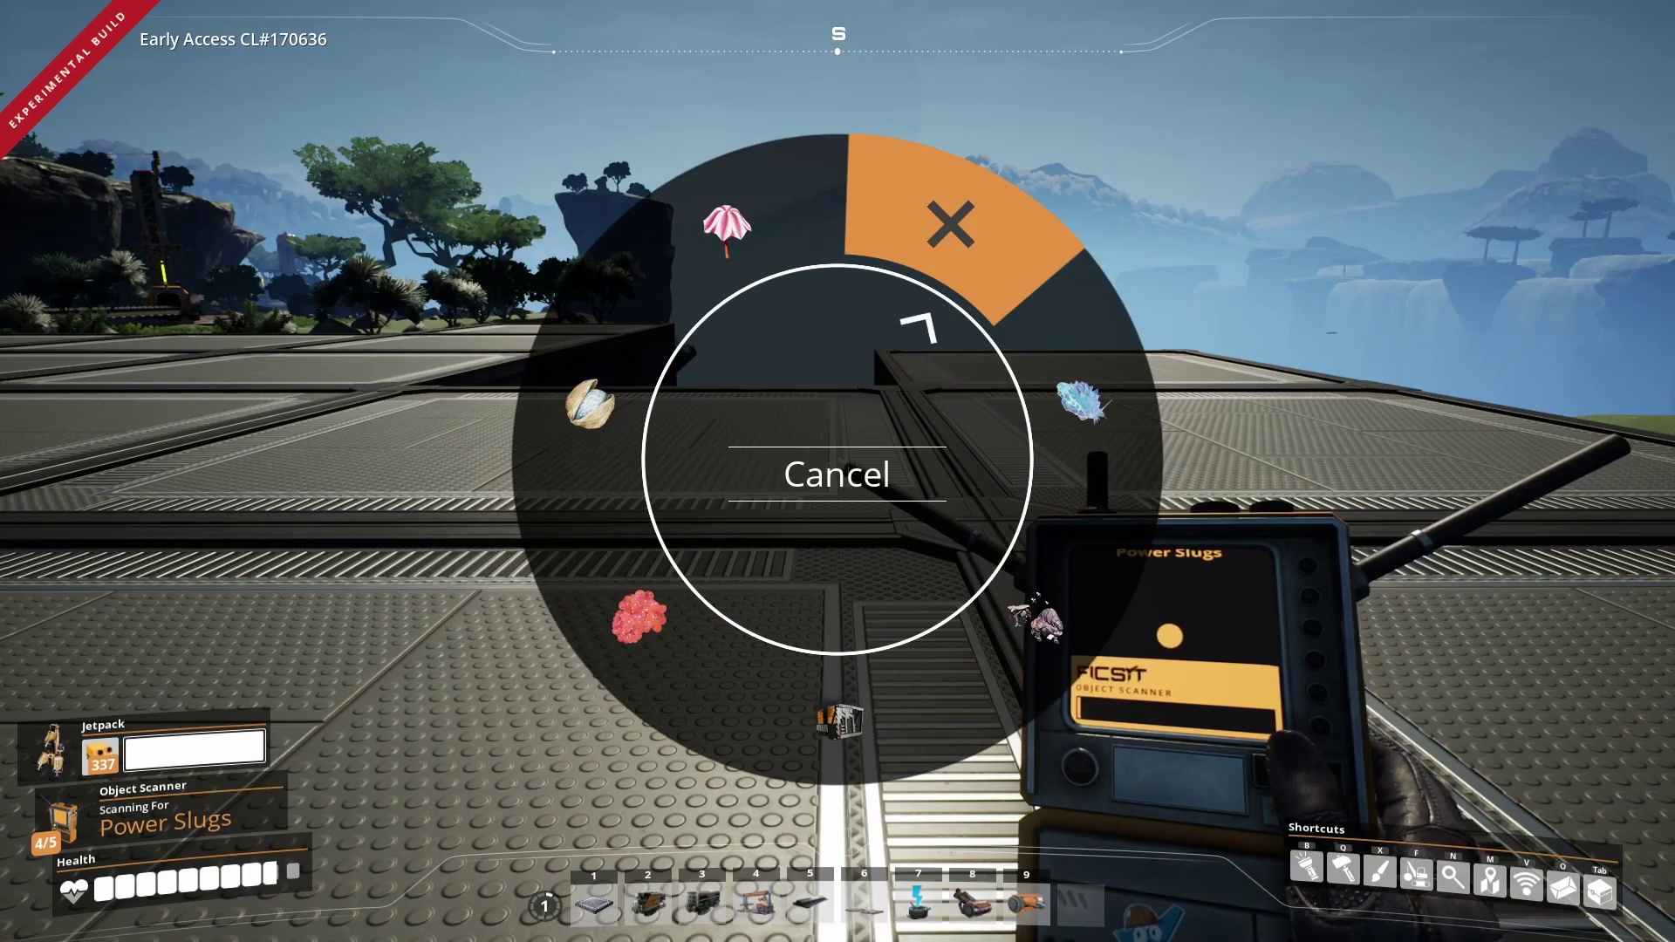
pyautogui.click(837, 472)
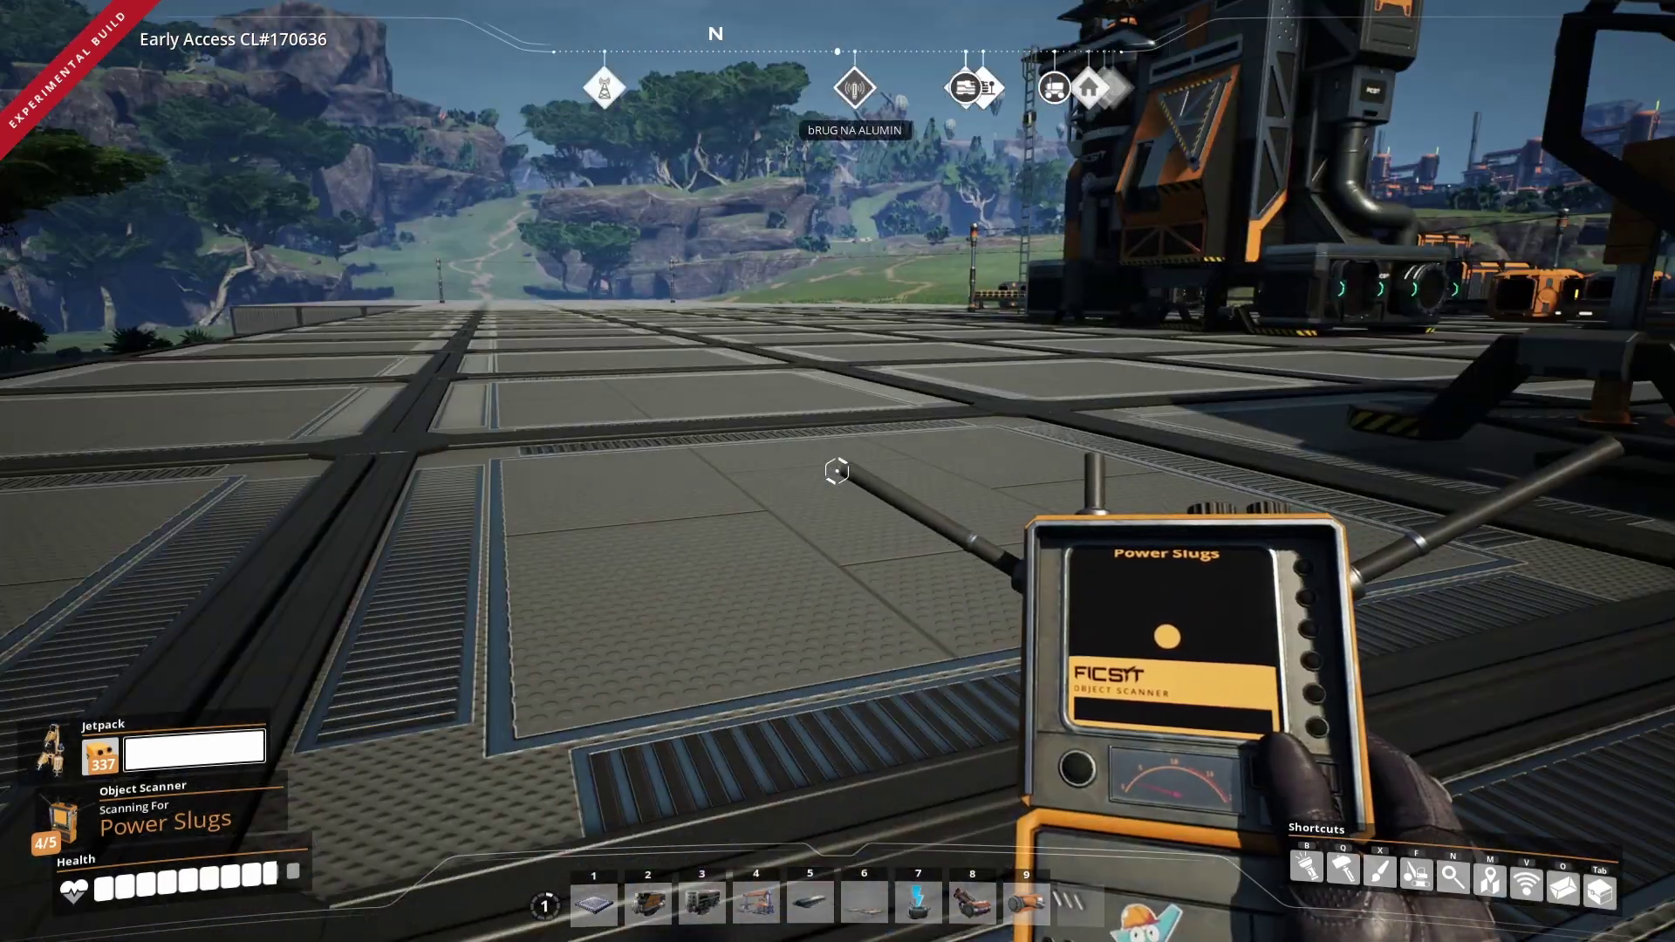